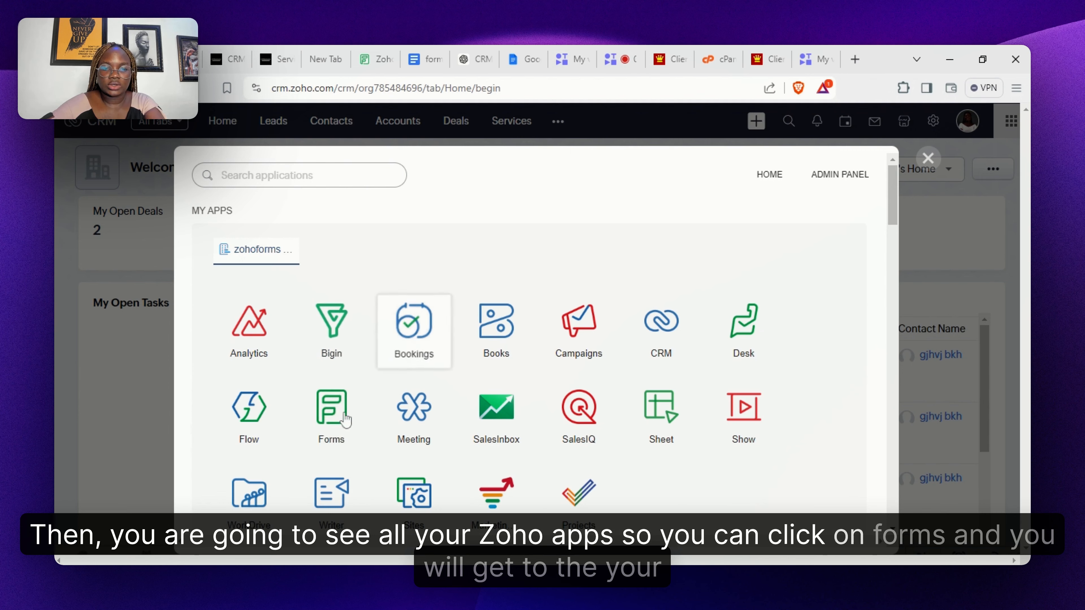
- Launch Zoho Forms from the Zoho apps launcher to reach the My Forms list
left_click(343, 416)
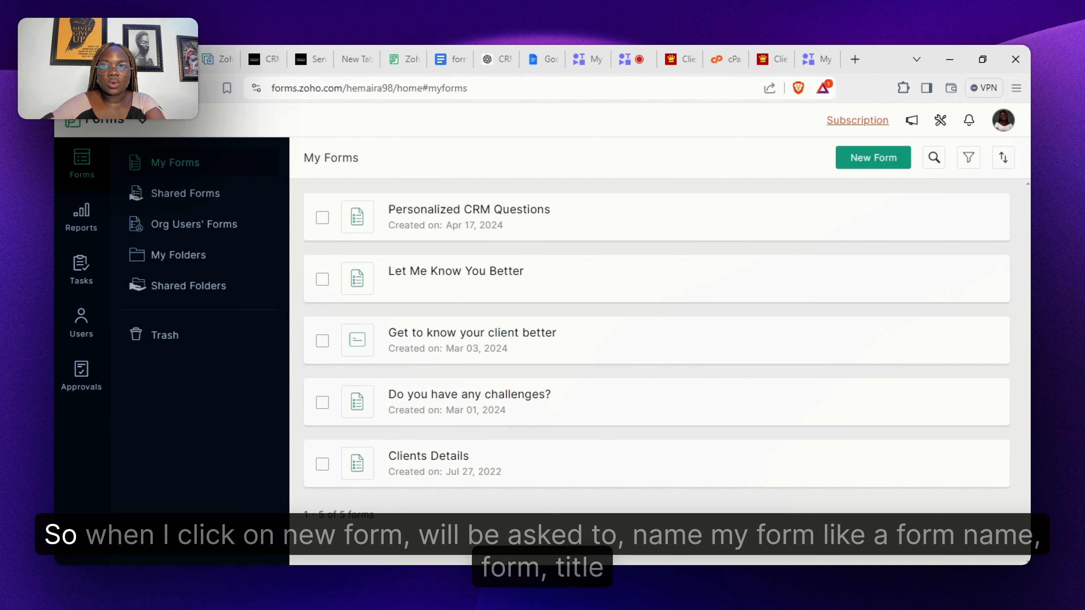
- Start a new Standard form, title it 'Onboarding Form' and create it
left_click(864, 167)
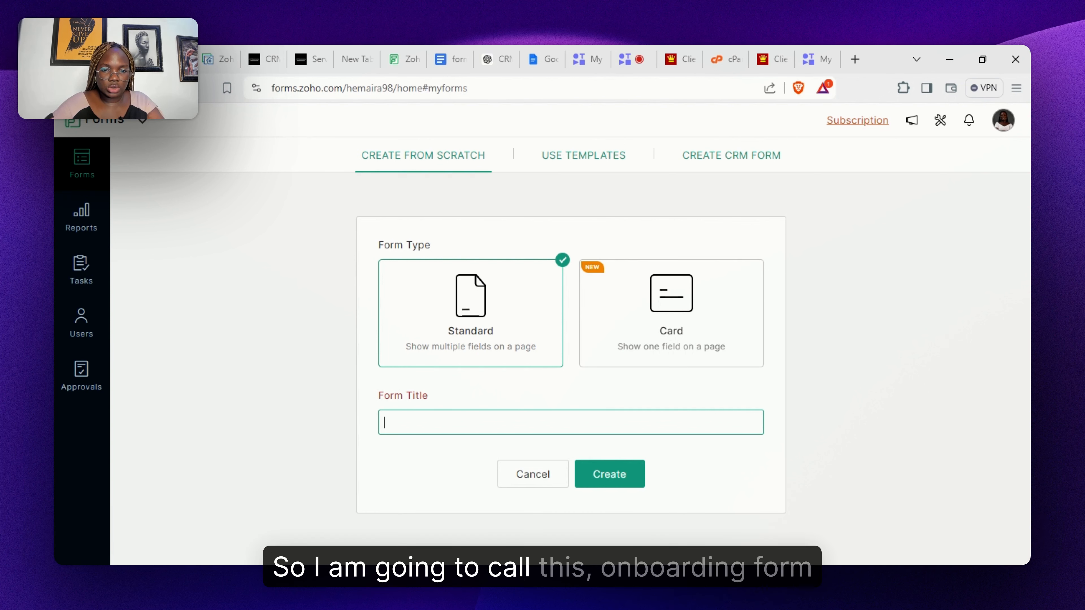
type("Onboarding")
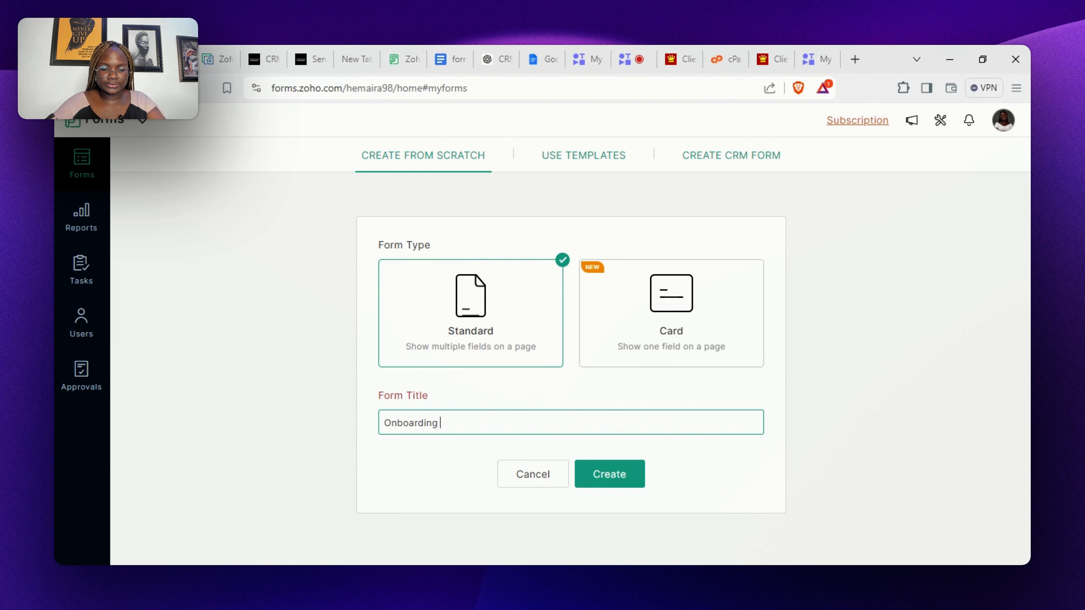
type("Form")
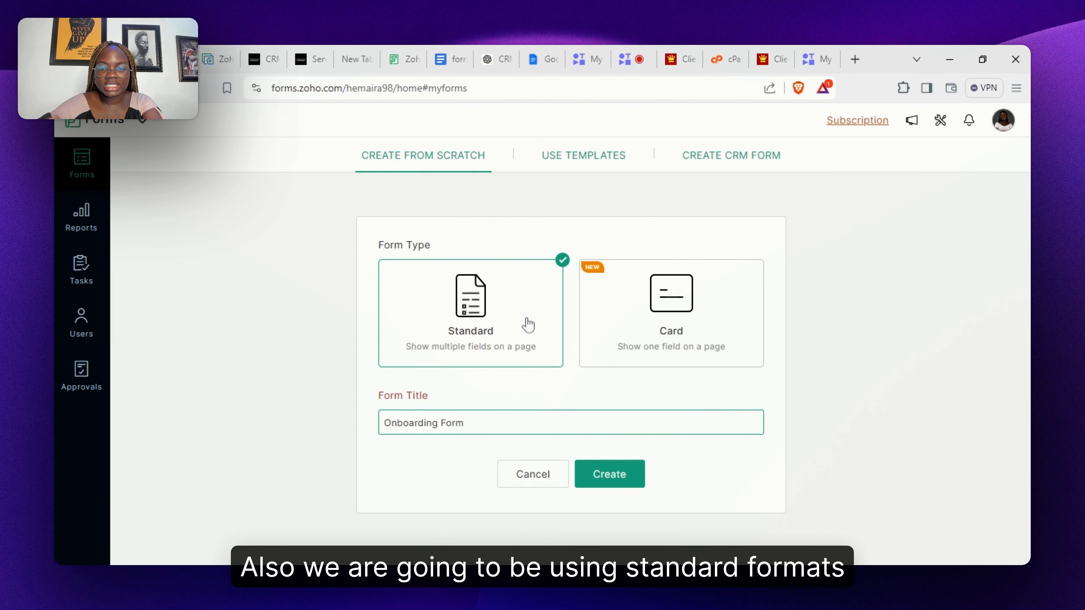
left_click(622, 483)
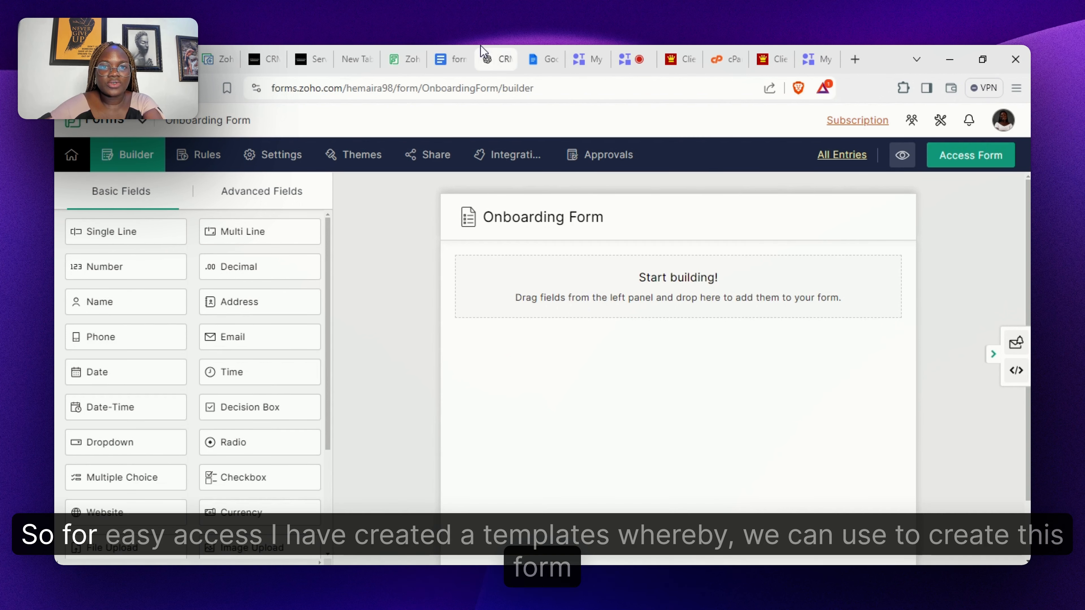
- Switch to the Google Docs 'form field content' plan of the planned form fields
left_click(445, 62)
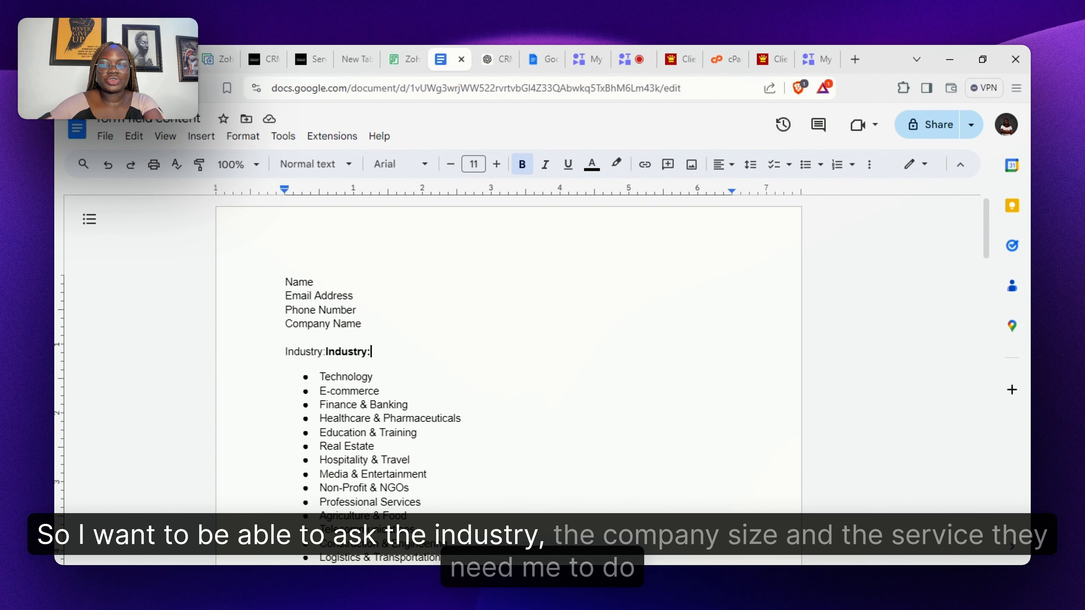
- Read through the field plan (Name, Email, Phone, Company Name, Industry), then return to the form builder
scroll(508, 359, "down", 4)
scroll(508, 359, "down", 7)
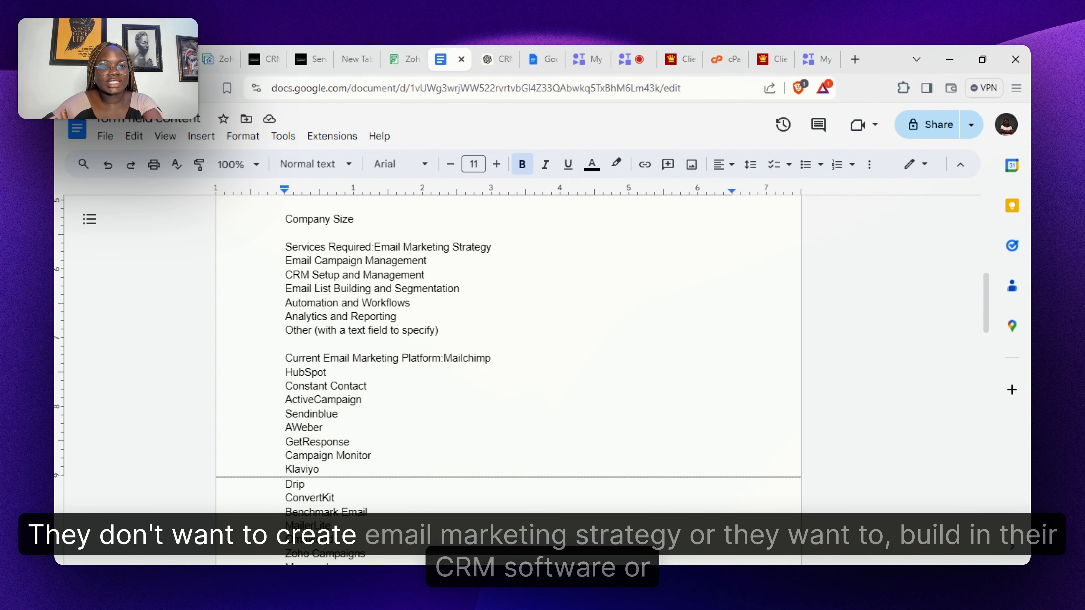
scroll(508, 359, "down", 1)
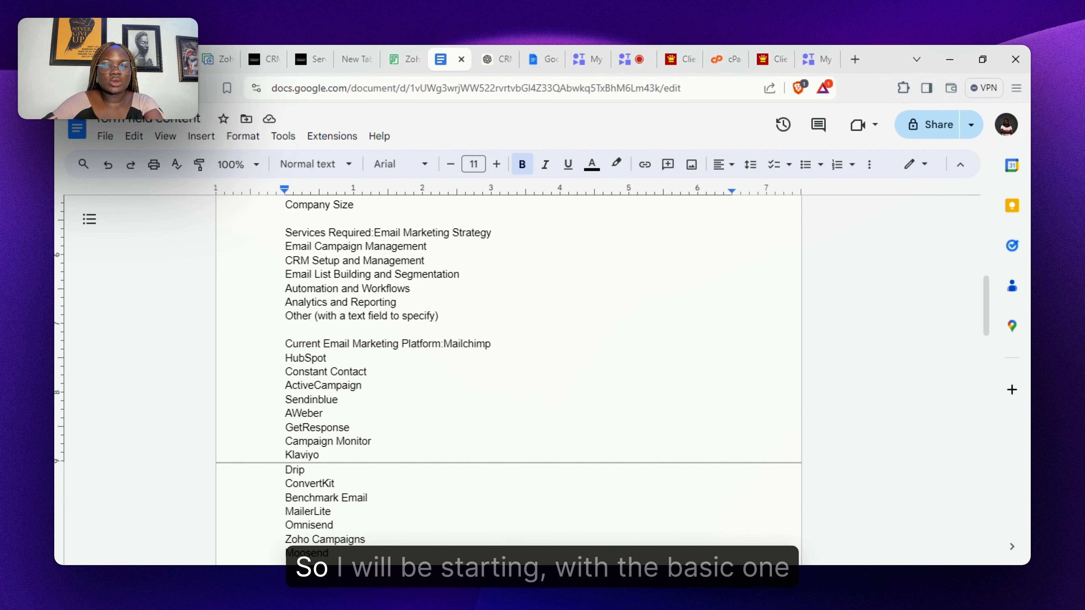
scroll(508, 380, "up", 15)
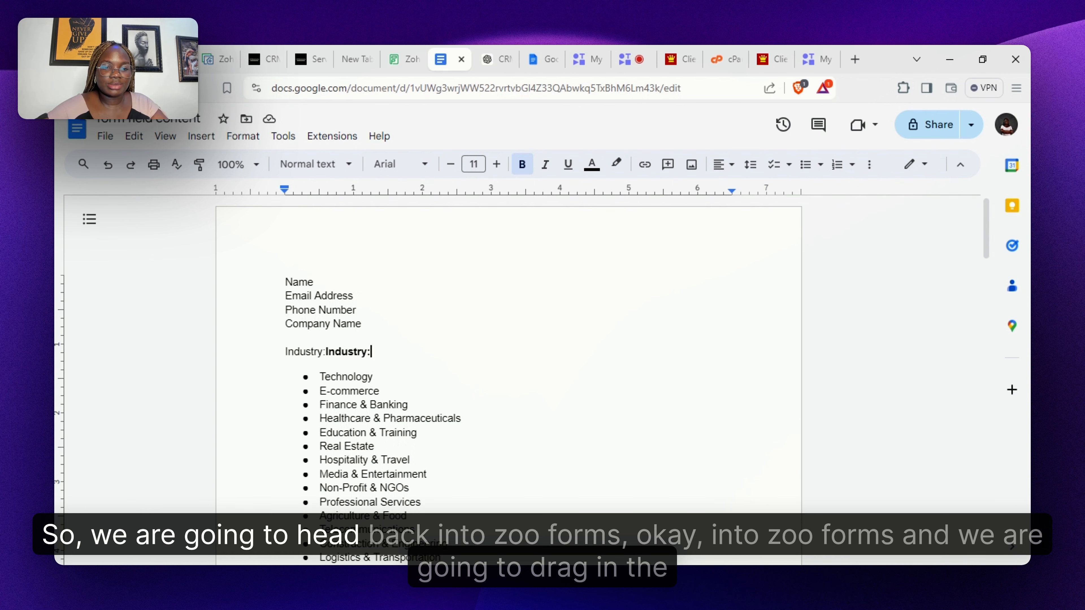
left_click(179, 59)
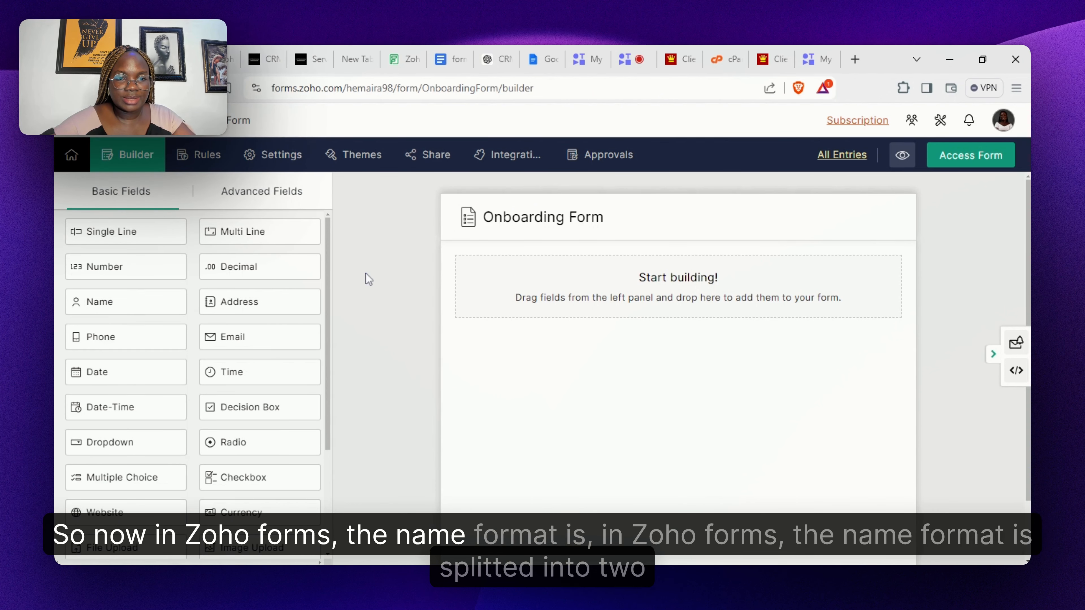
- Add Name and Email fields to the form, checking the field plan in between
left_click_drag(139, 306, 581, 303)
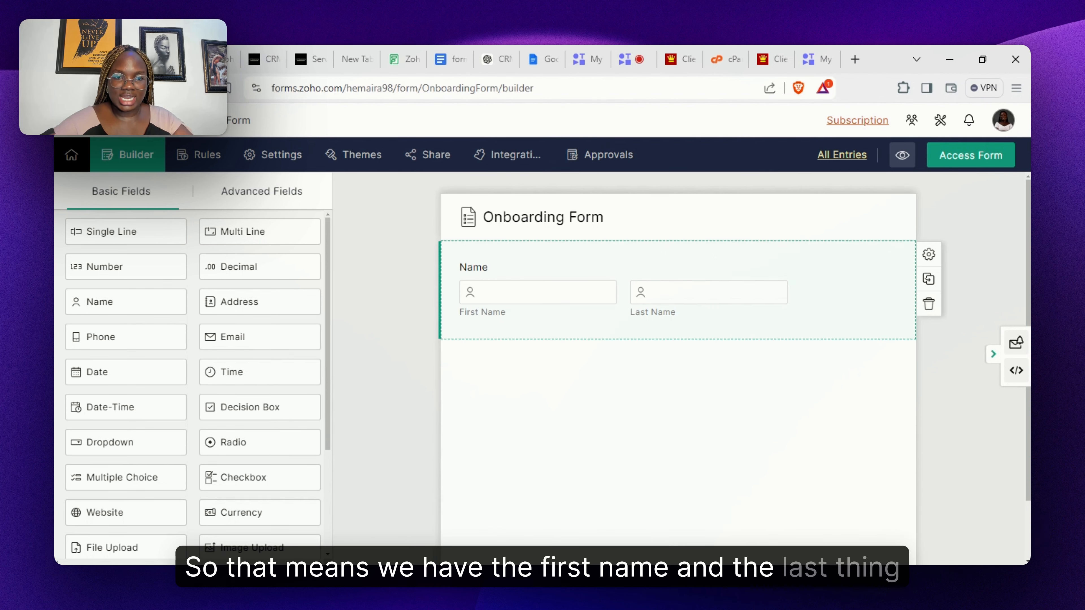
left_click(444, 63)
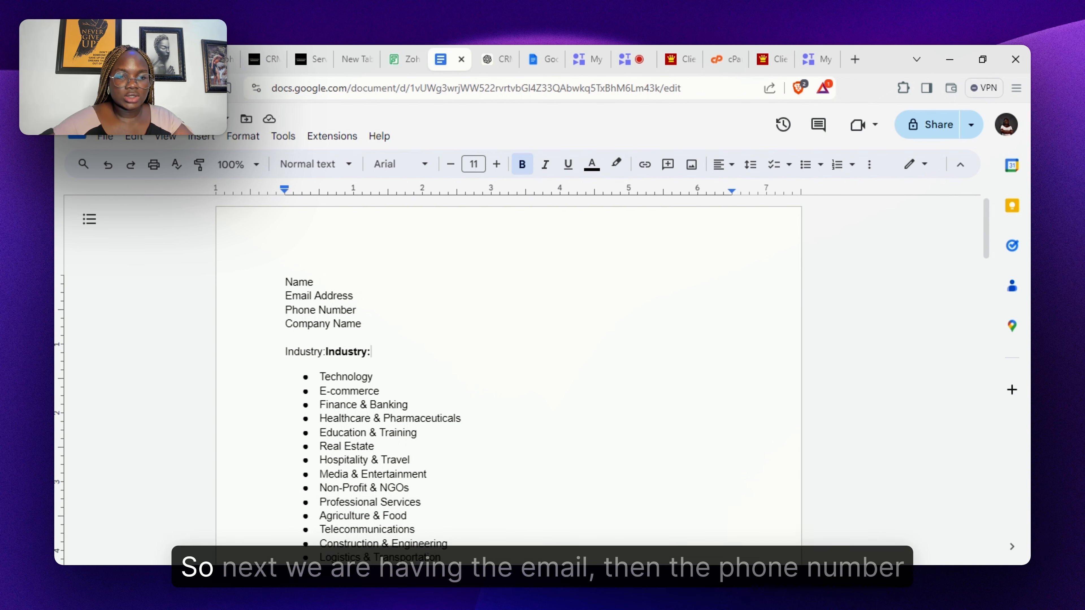
key("ctrl+1")
key("ctrl+5")
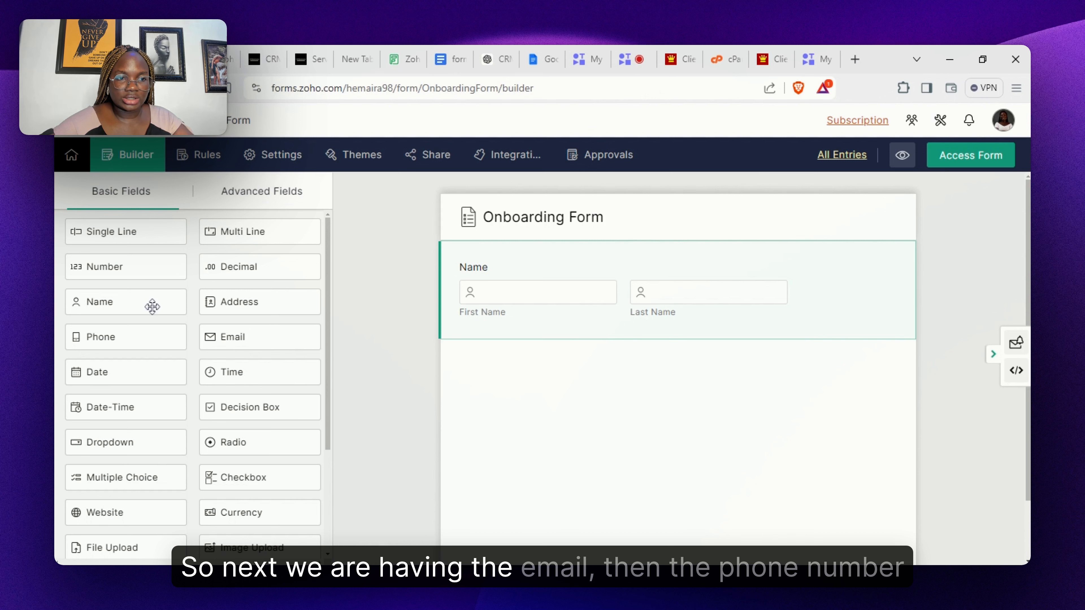
left_click_drag(237, 349, 508, 374)
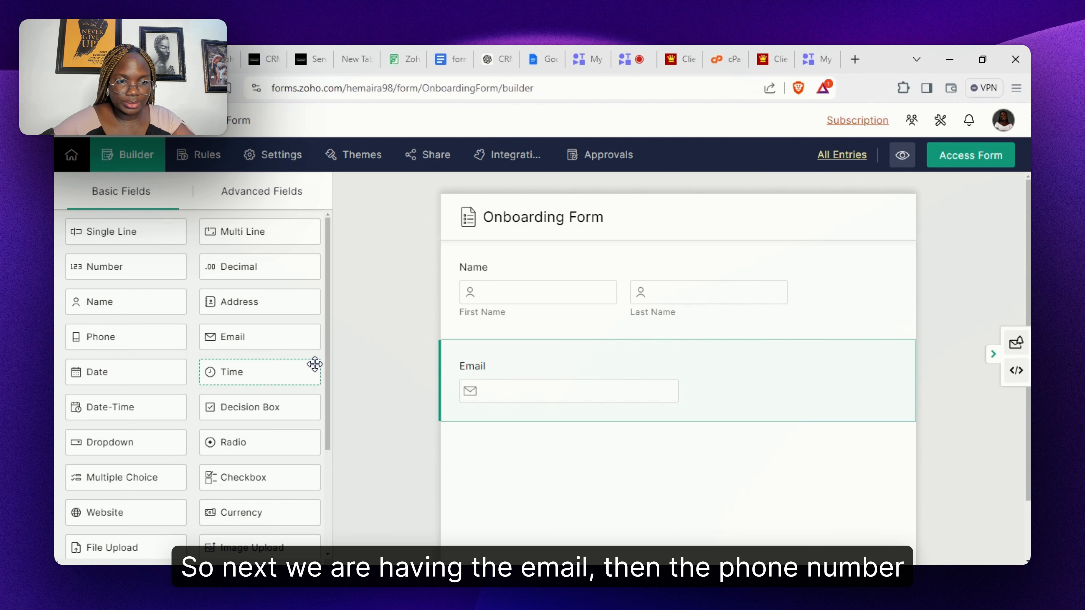
- Delete an accidental Time field, then add Phone and a Single Line field below Email
left_click_drag(145, 332, 167, 331)
mouse_move(686, 444)
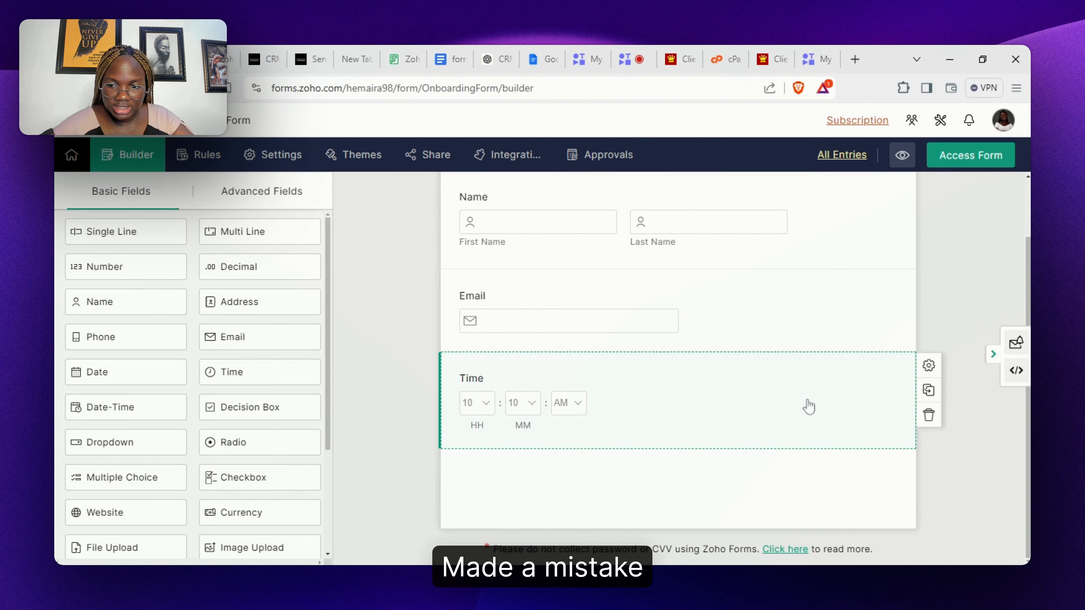
left_click(932, 418)
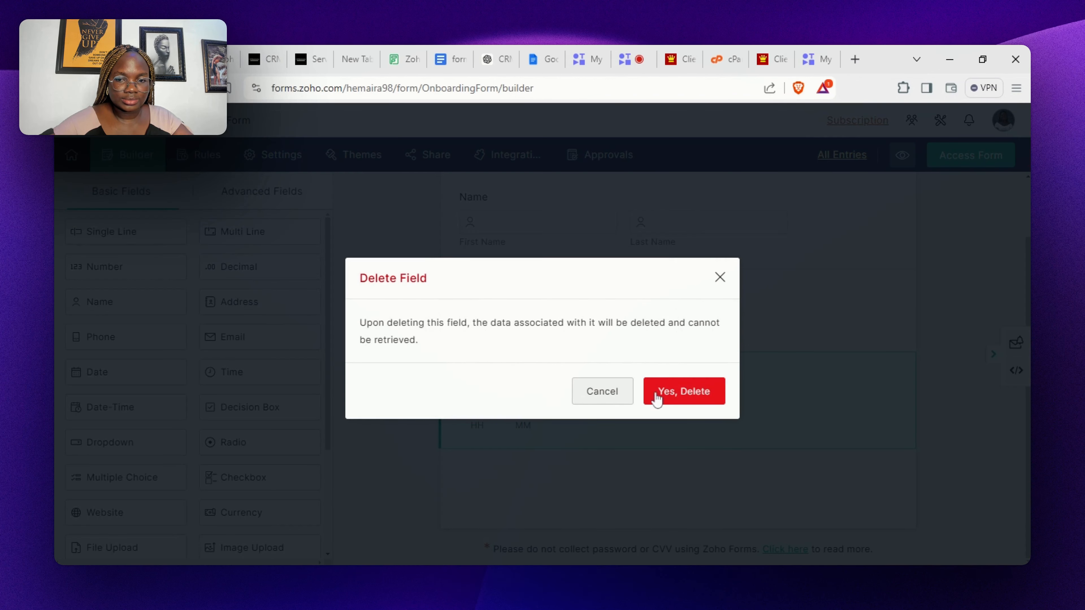
left_click(669, 397)
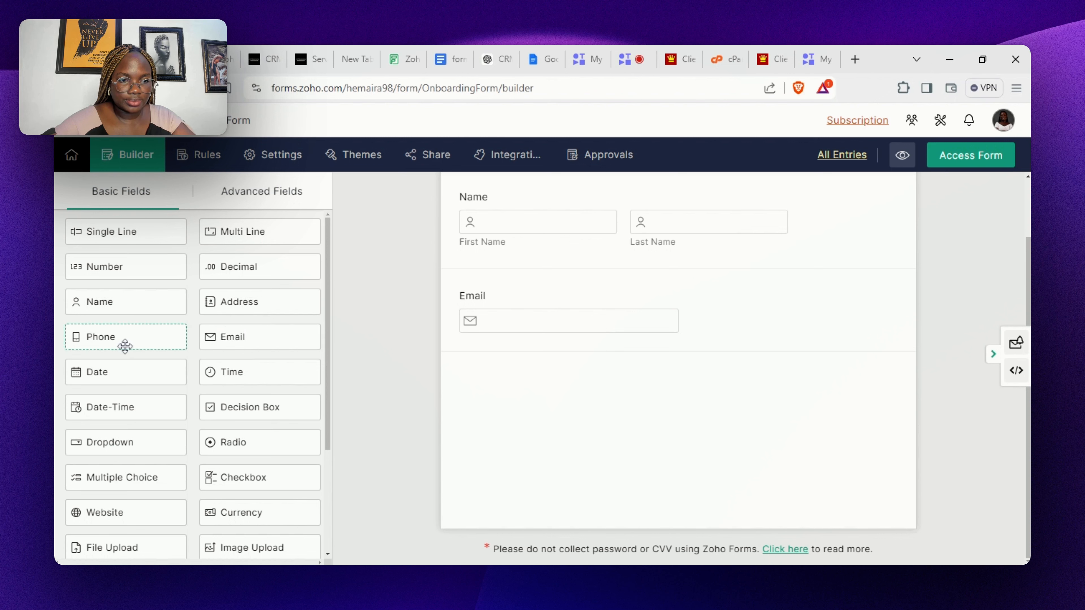
left_click_drag(136, 342, 357, 335)
left_click_drag(501, 341, 515, 366)
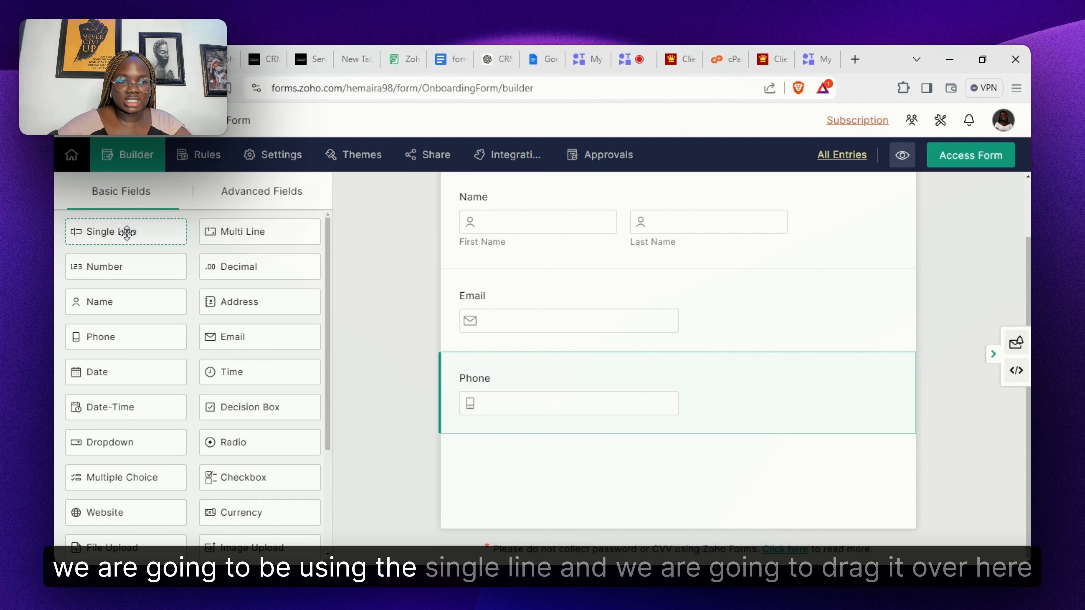
left_click_drag(128, 231, 561, 460)
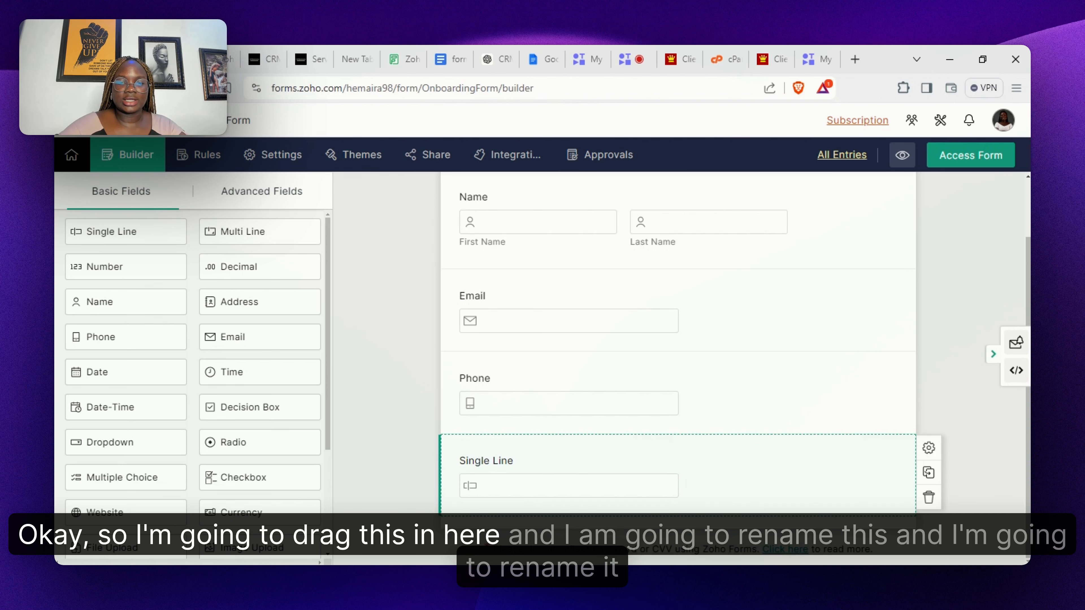
- Label the single-line field 'Company Name', set it to Medium size and Mandatory, and save
left_click(563, 462)
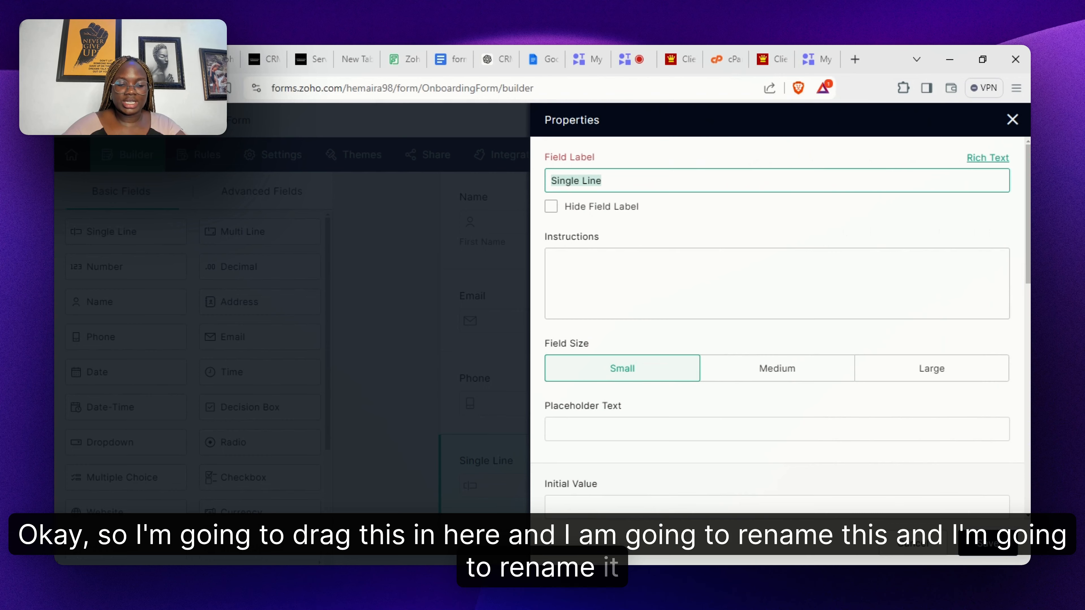
type("Company Naem")
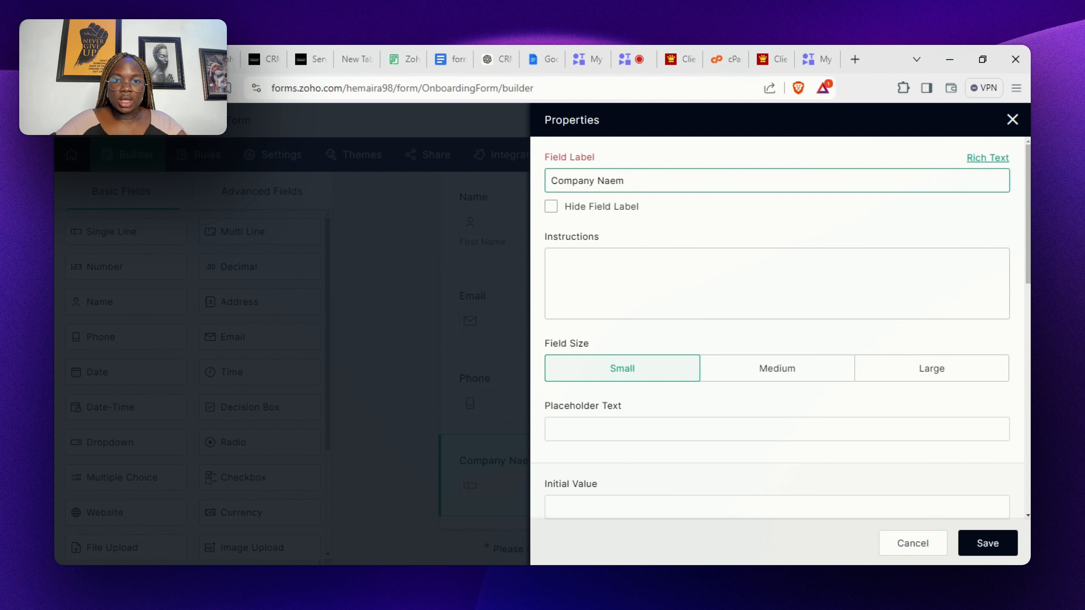
key("BackSpace")
type("a")
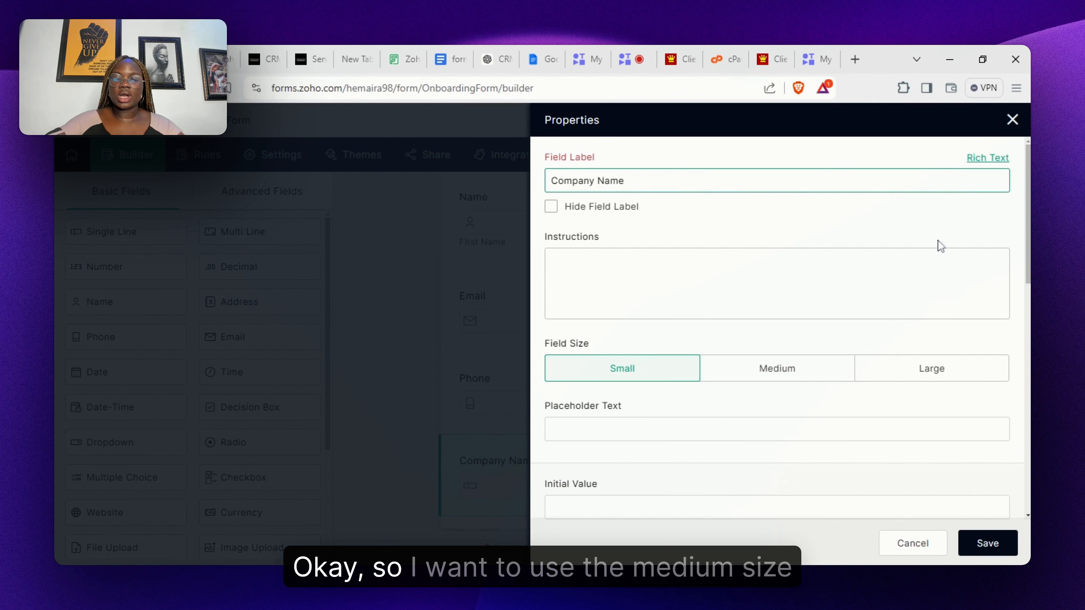
left_click(797, 367)
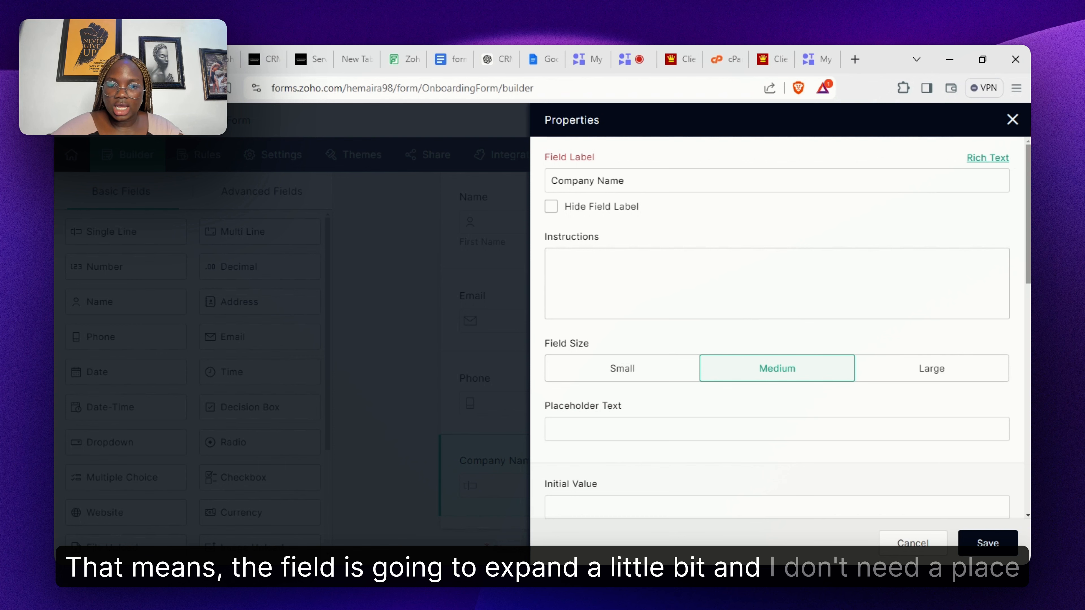
scroll(785, 266, "down", 4)
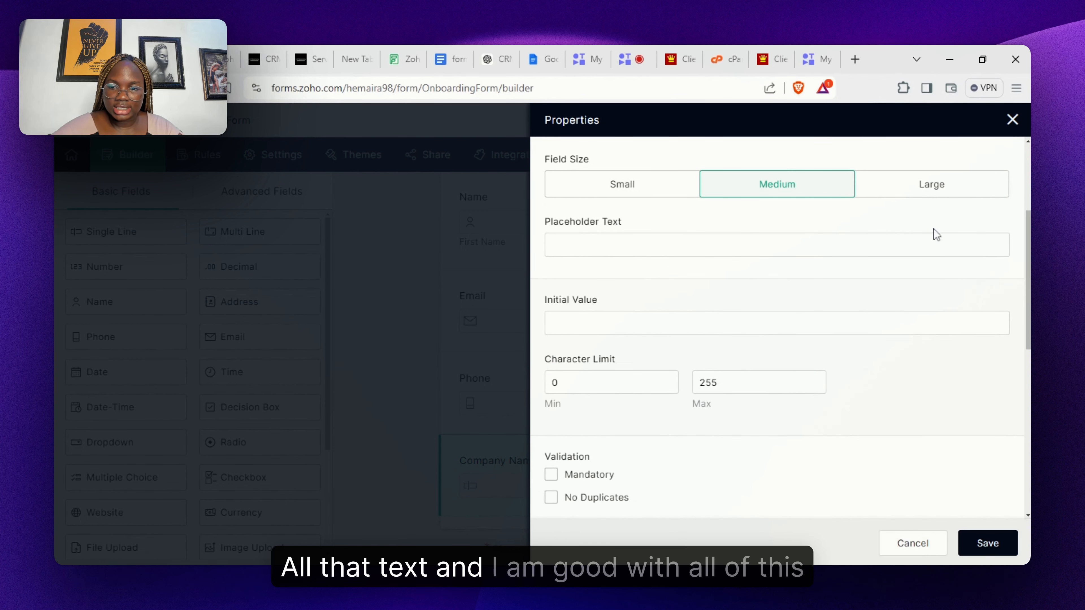
scroll(934, 235, "down", 3)
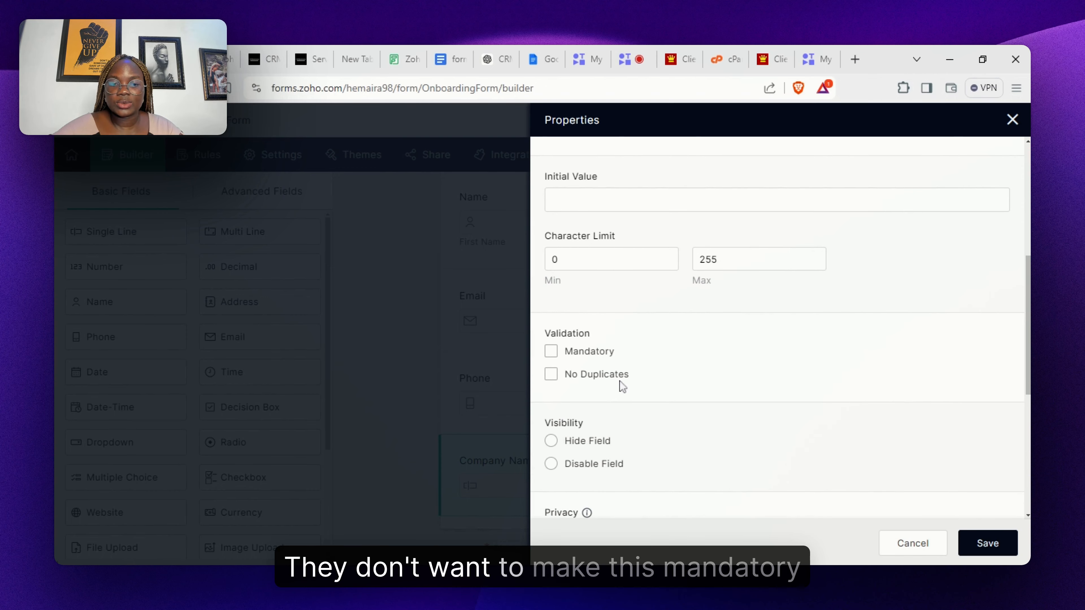
left_click(549, 354)
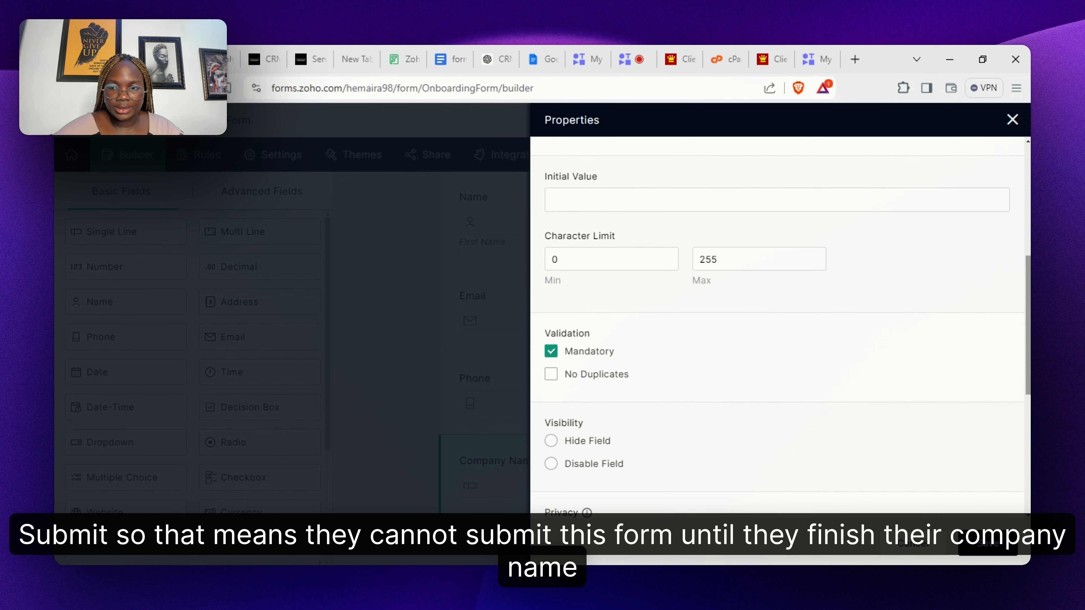
scroll(1026, 516, "down", 8)
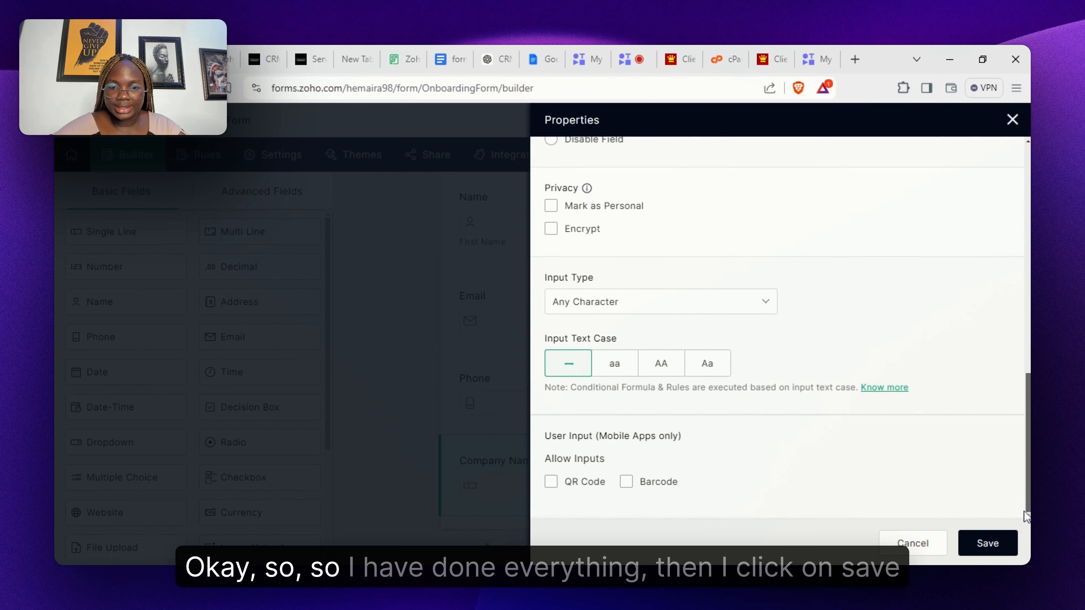
left_click(988, 549)
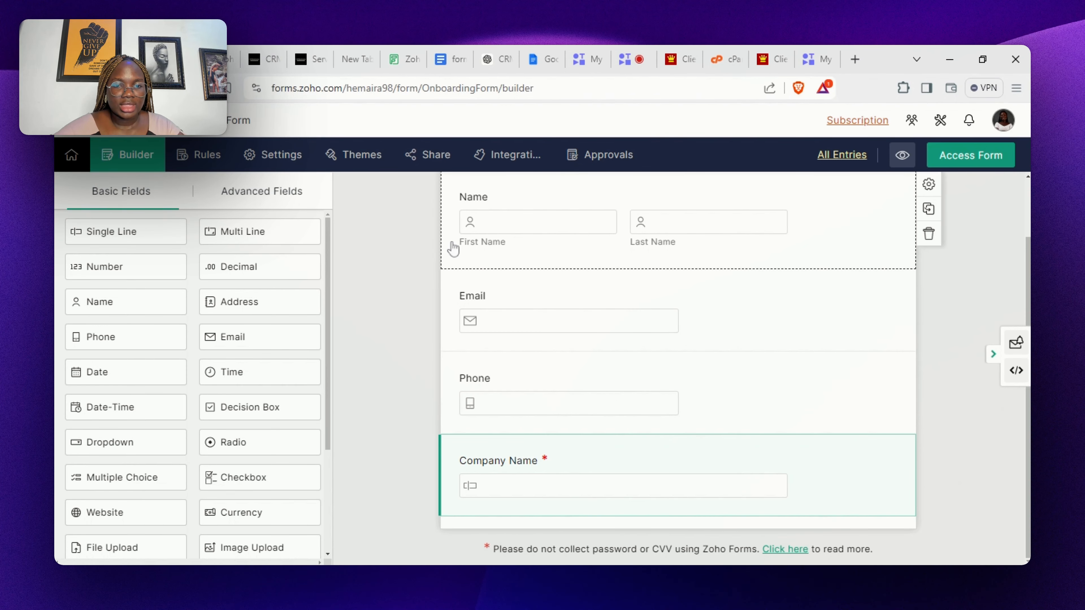
- Make the Phone field mandatory and save its properties
left_click(535, 407)
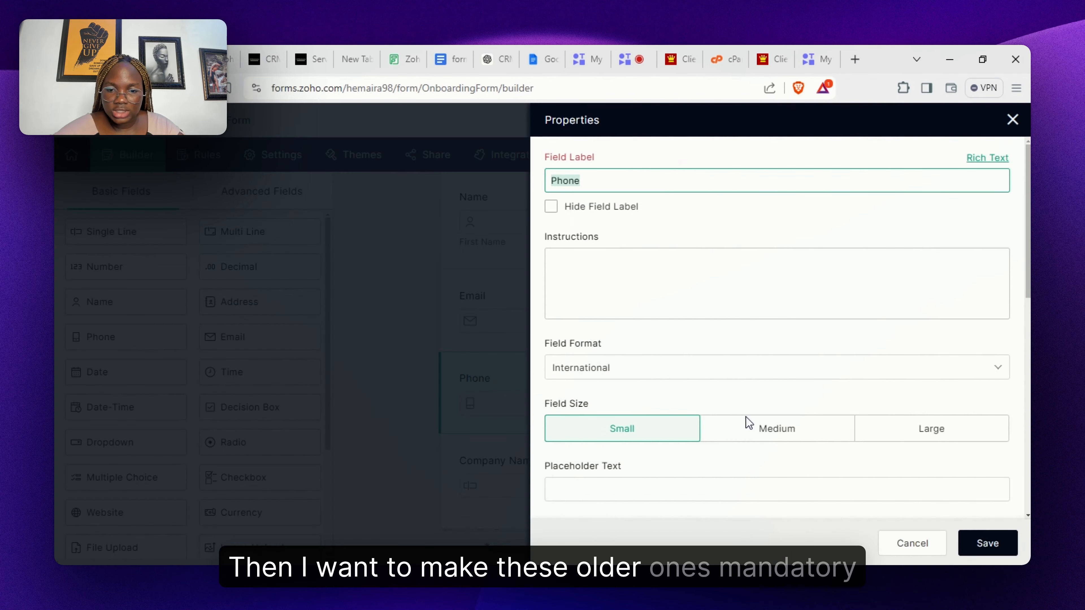
scroll(985, 405, "down", 6)
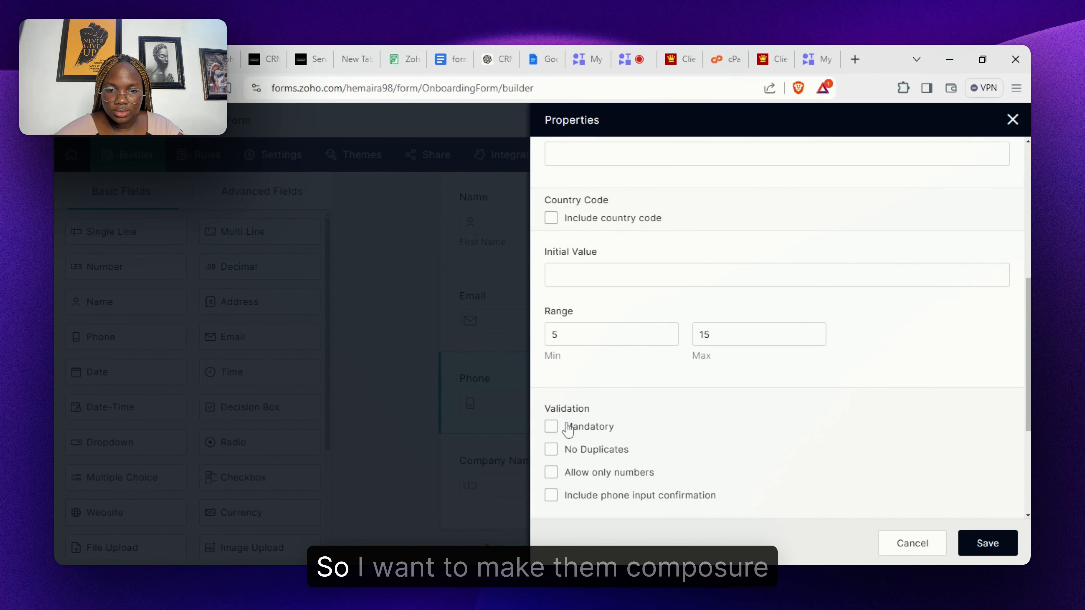
left_click(550, 426)
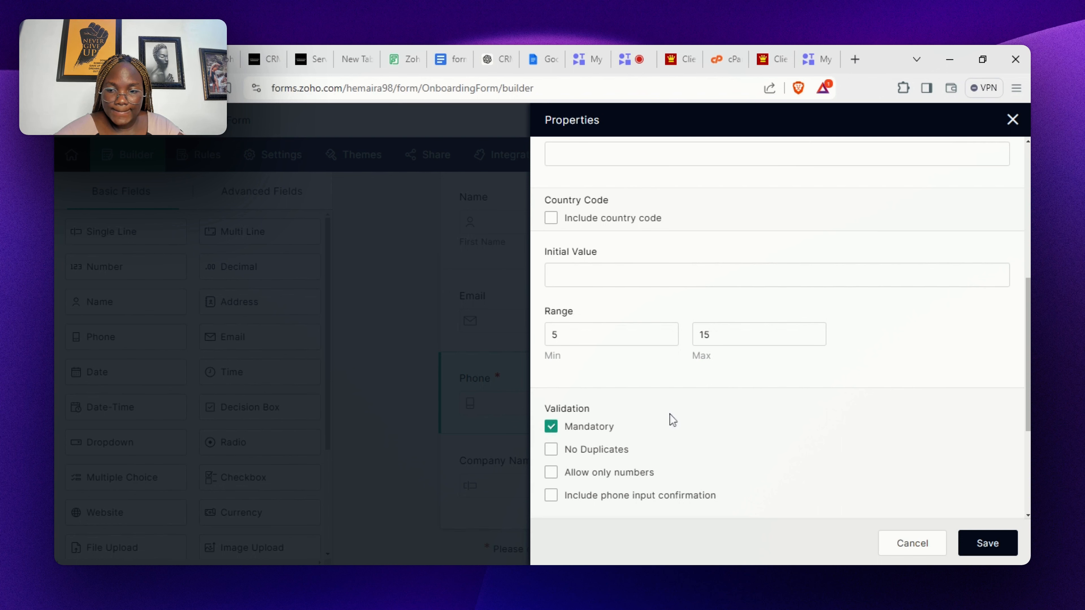
left_click(978, 545)
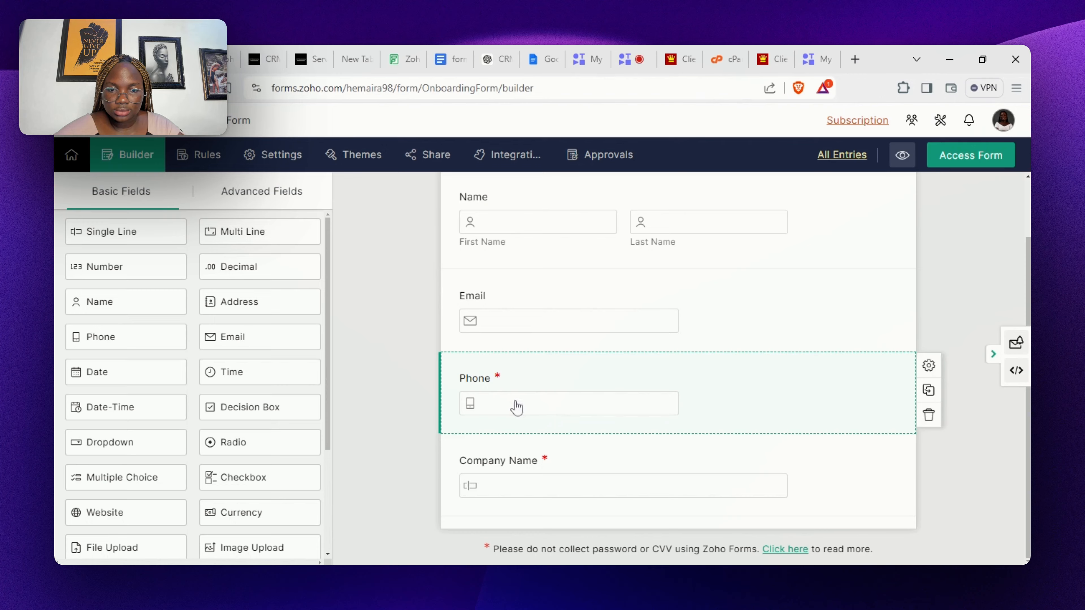
- Make the Email field mandatory and save its properties
left_click(540, 317)
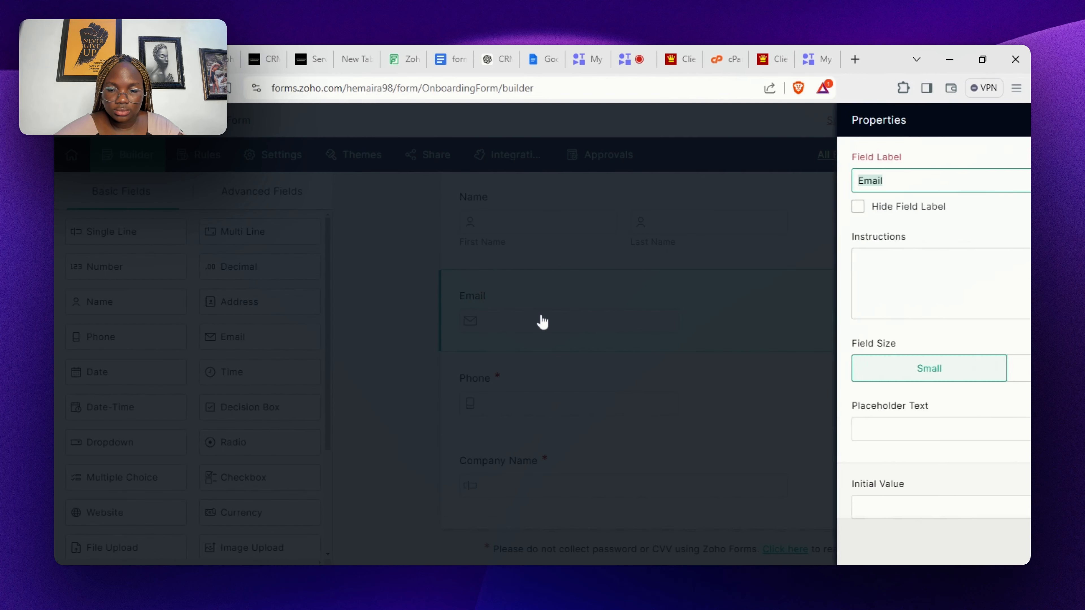
scroll(777, 330, "down", 10)
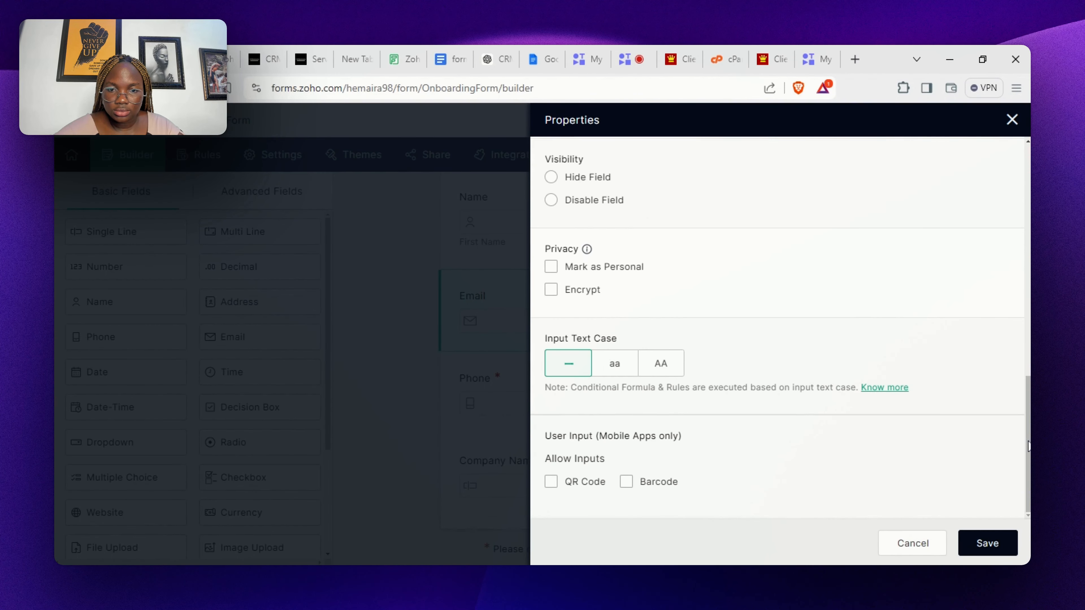
scroll(1008, 448, "up", 5)
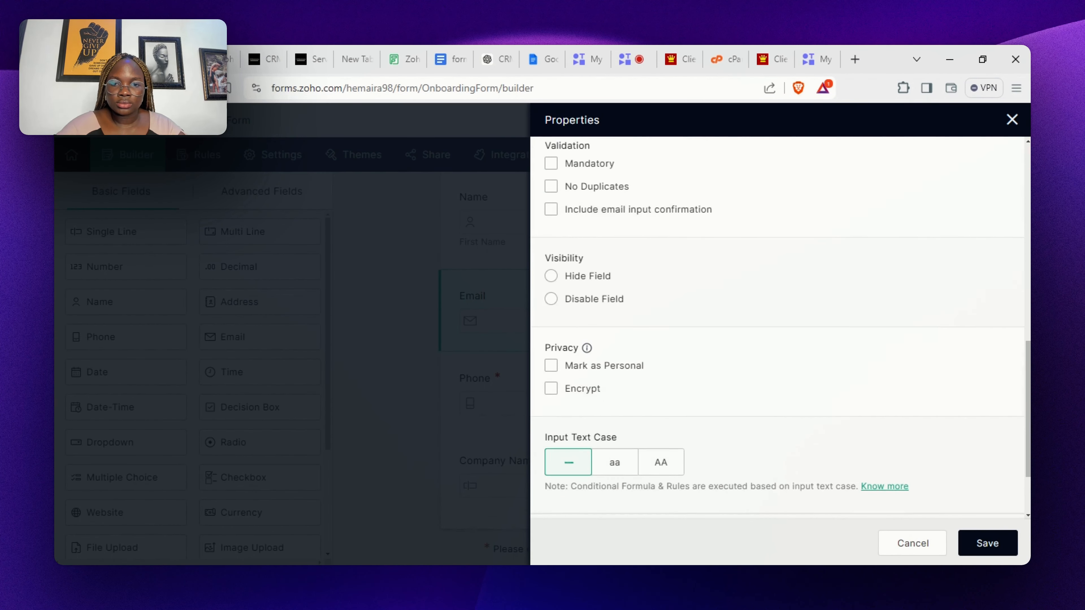
scroll(778, 329, "up", 3)
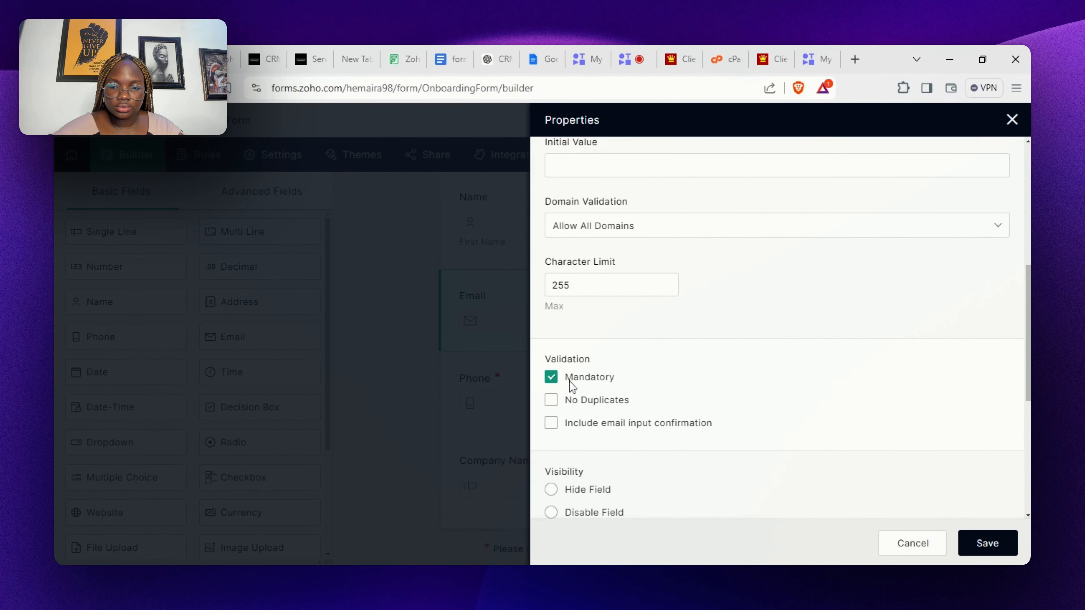
left_click(990, 545)
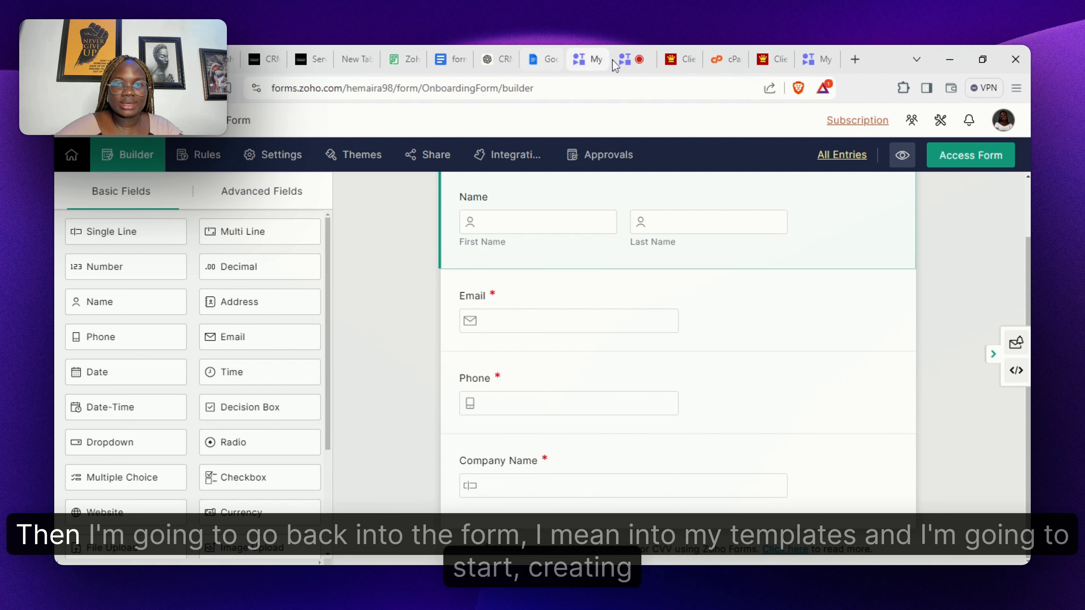
left_click(438, 68)
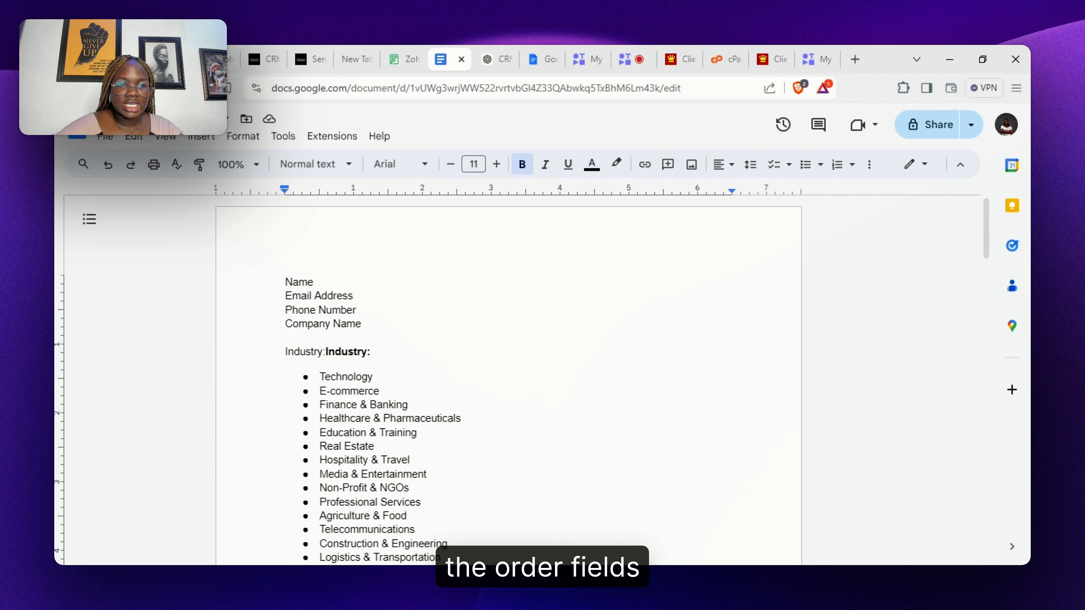
double_click(301, 351)
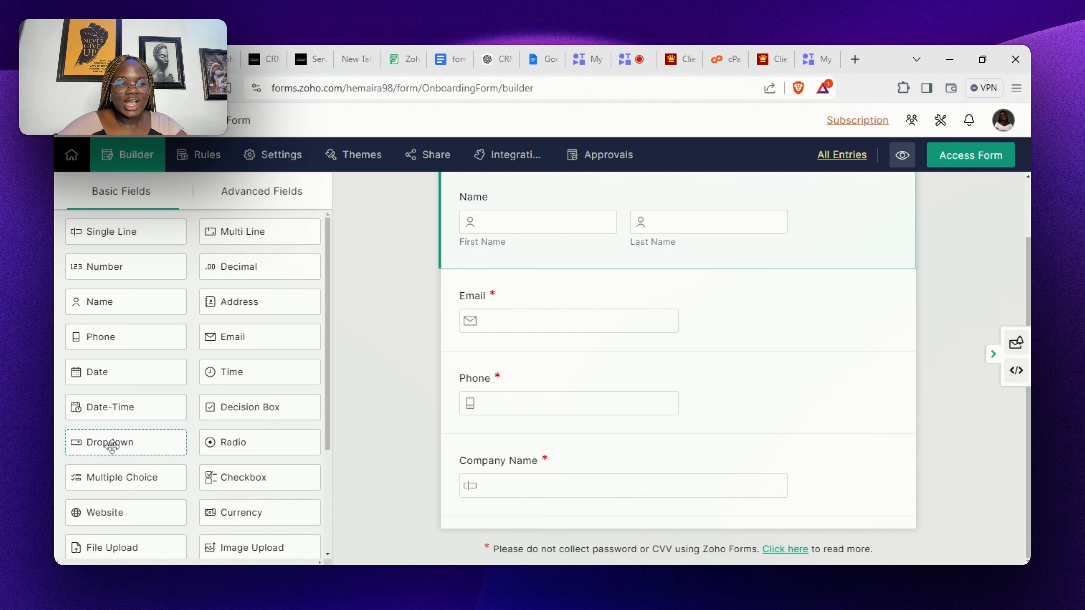
- Add a Dropdown below Company Name labelled 'Industry', Medium size, keeping the Dropdown field type
left_click_drag(111, 445, 560, 526)
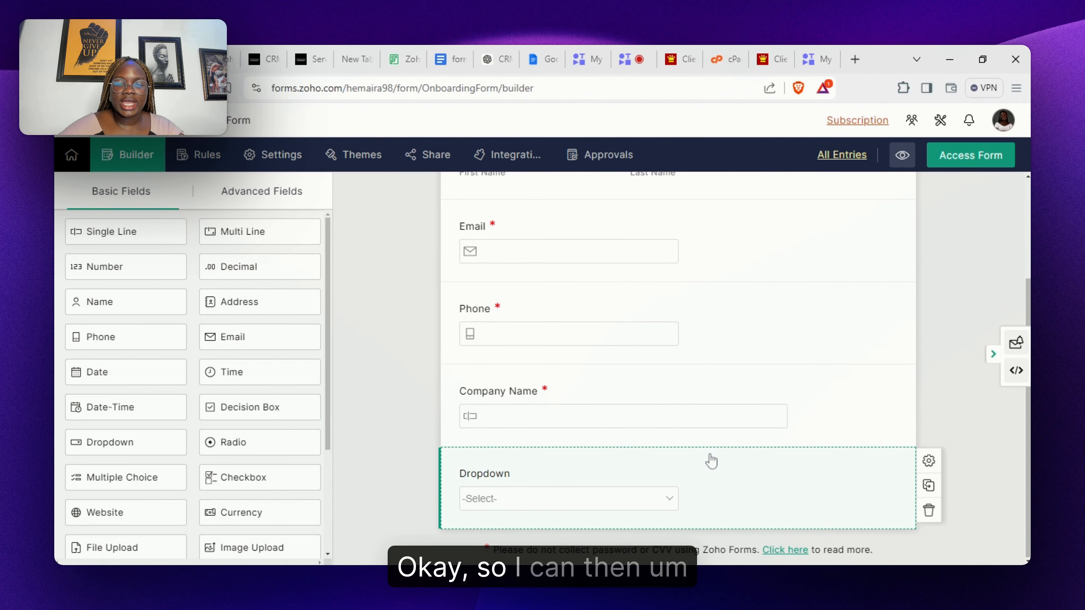
left_click(724, 477)
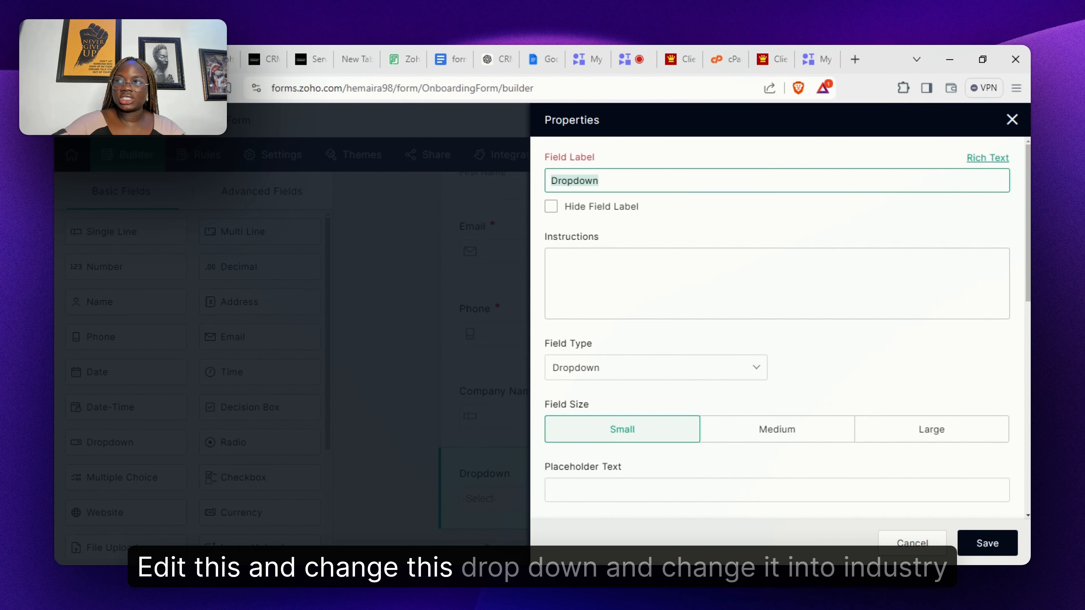
type("Industry")
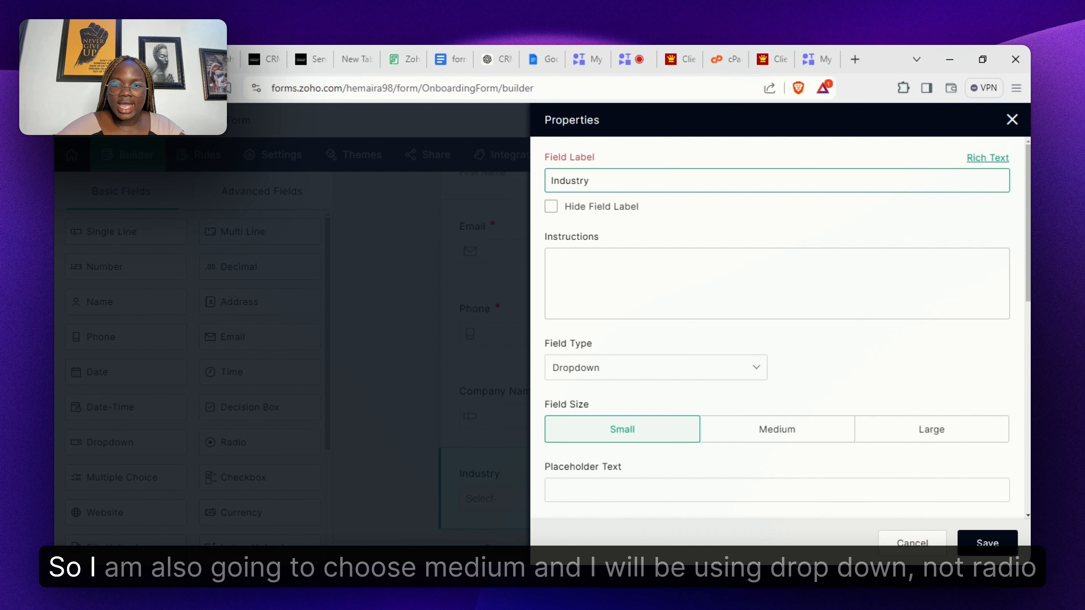
left_click(808, 431)
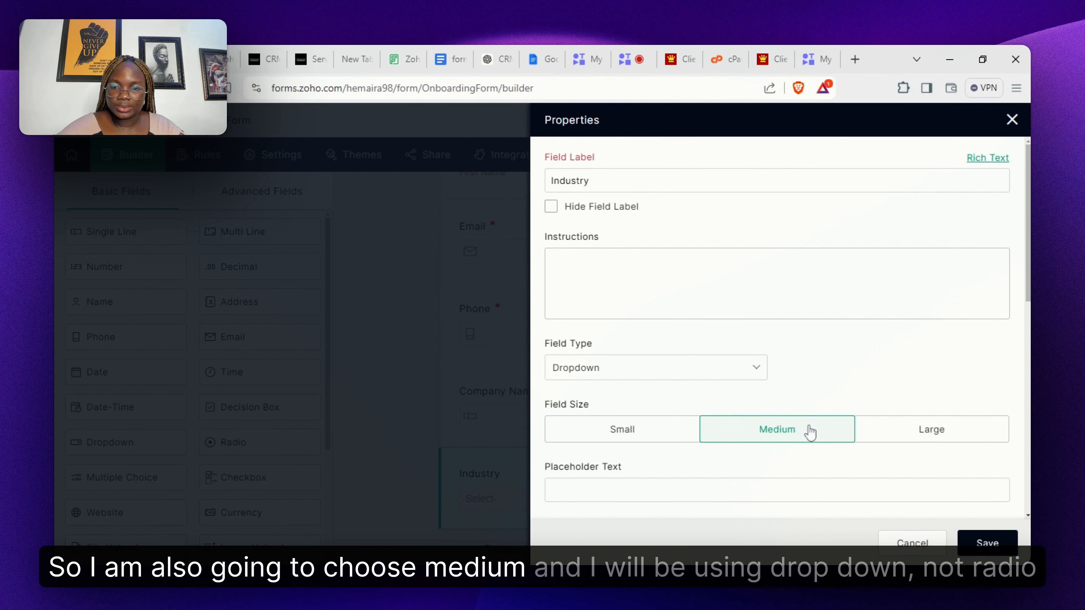
left_click(694, 381)
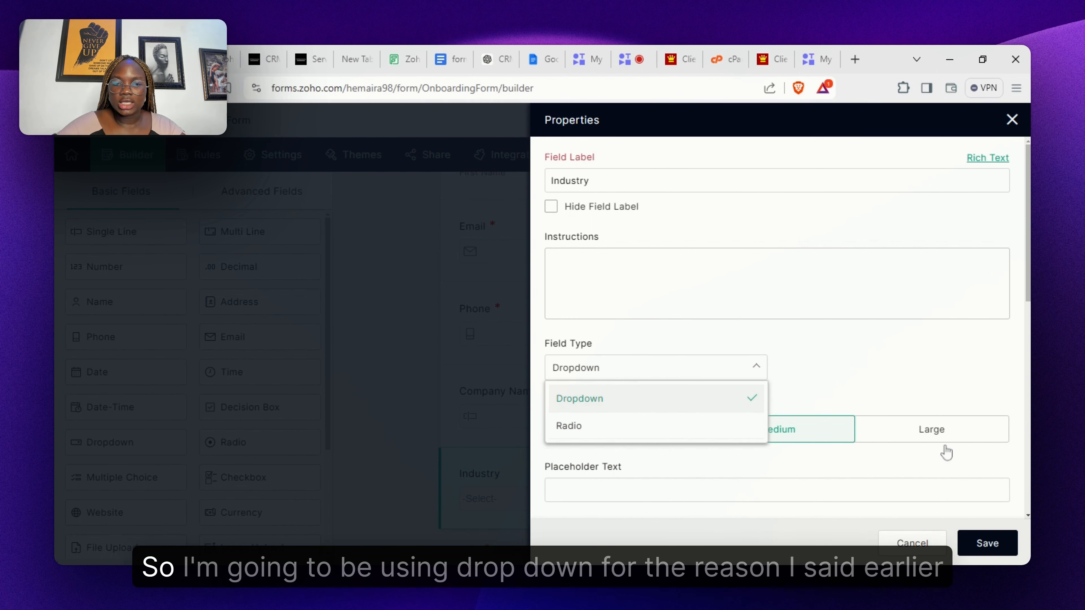
left_click(688, 406)
scroll(777, 325, "down", 6)
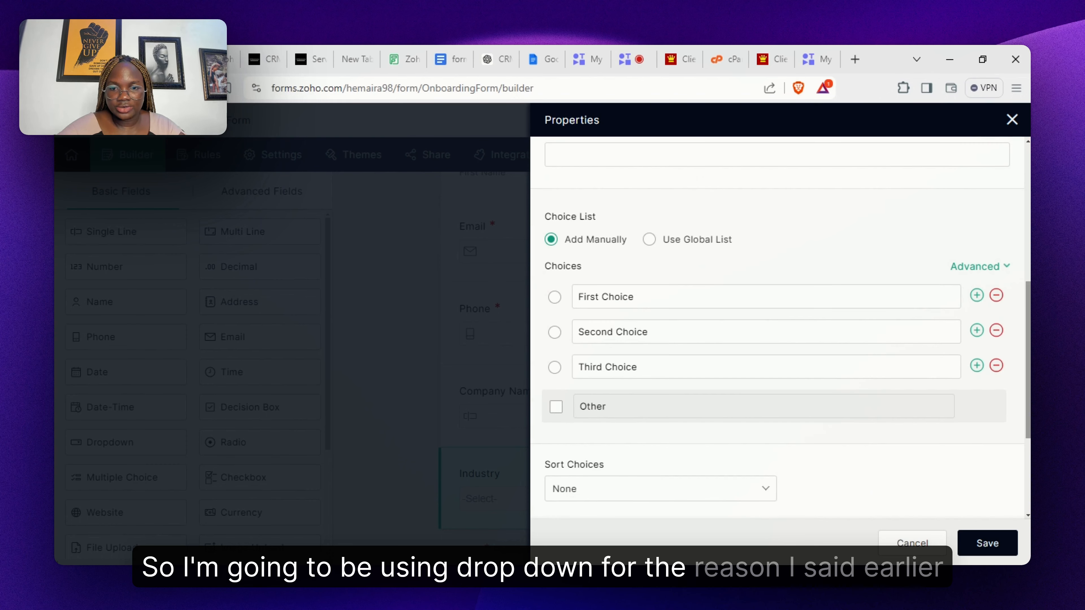
- Remove the Second and Third Choice options, leaving only First Choice
left_click(996, 330)
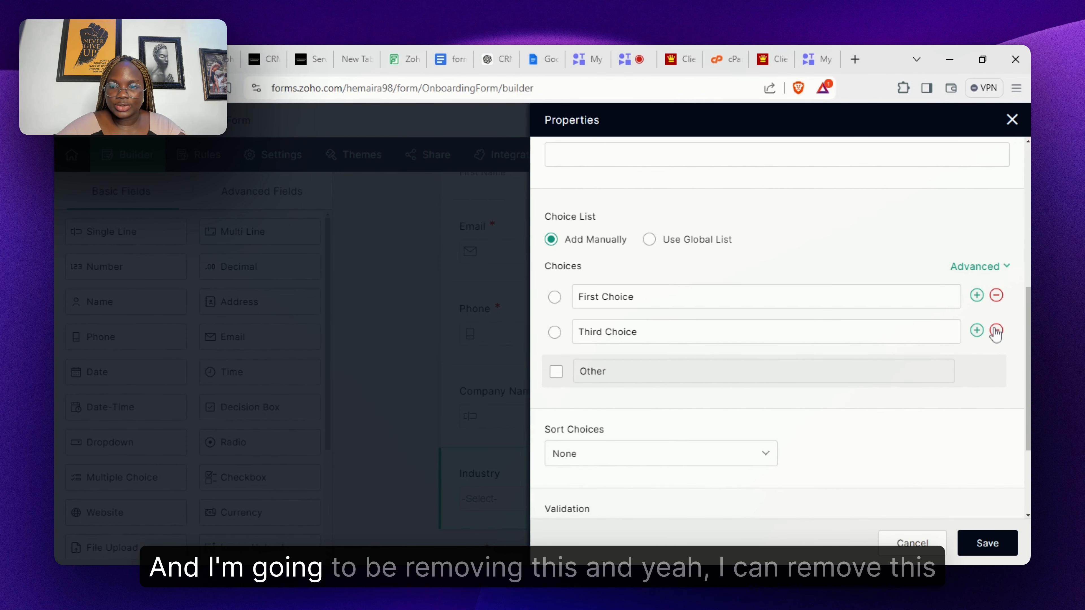
left_click(996, 332)
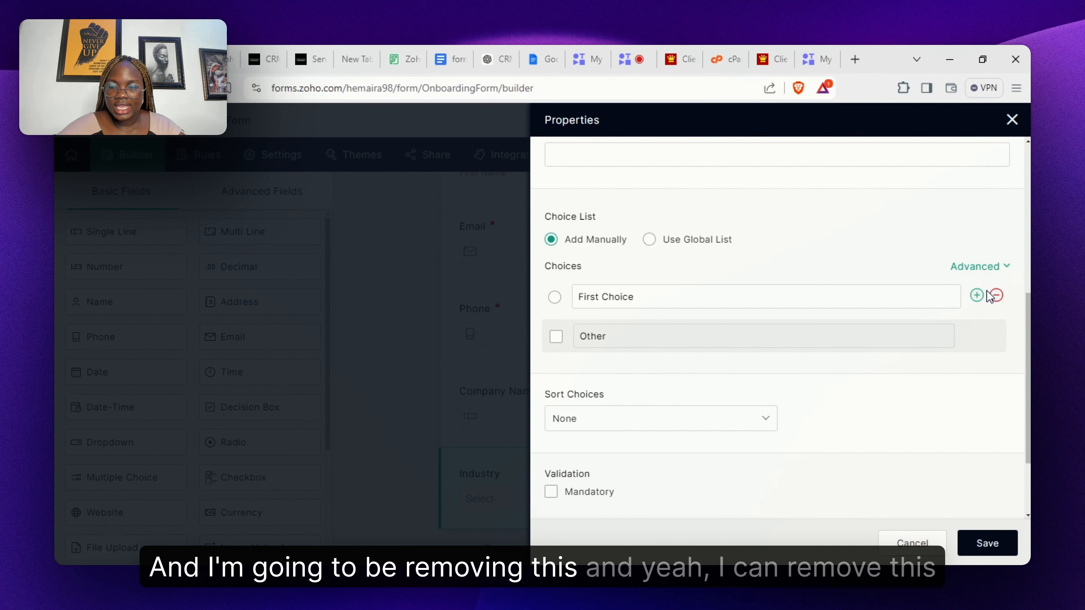
left_click(997, 296)
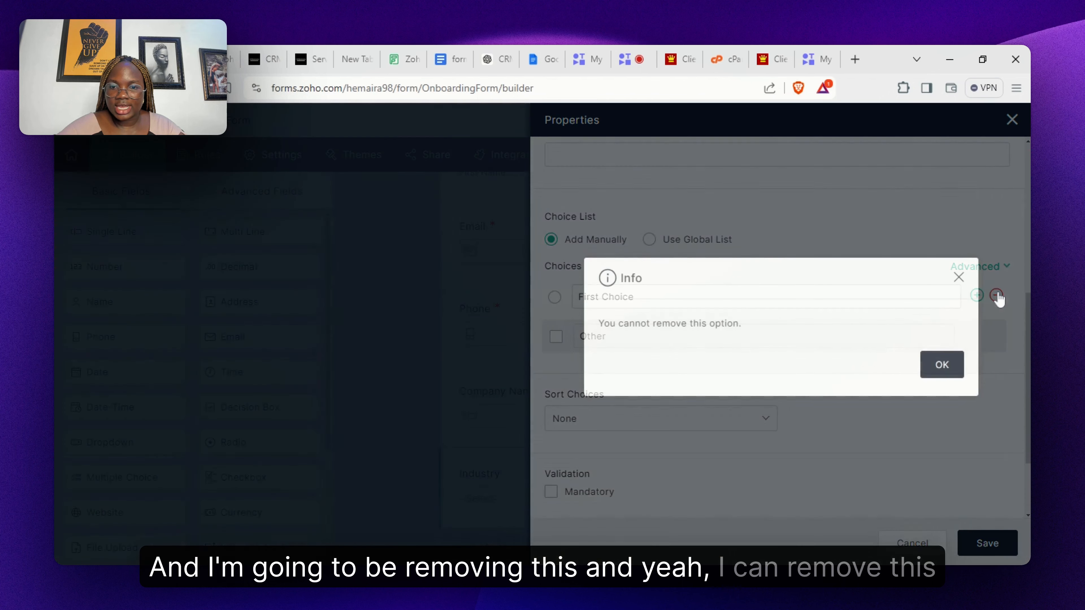
left_click(941, 375)
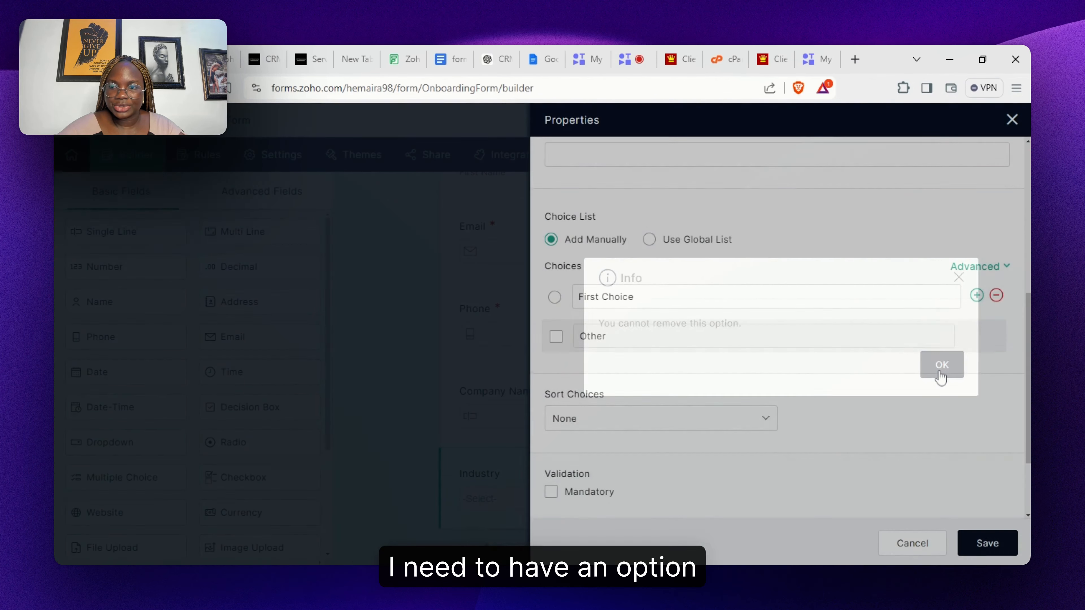
- Open Advanced > Import in Add Manually mode, then return to the Docs template
left_click(982, 267)
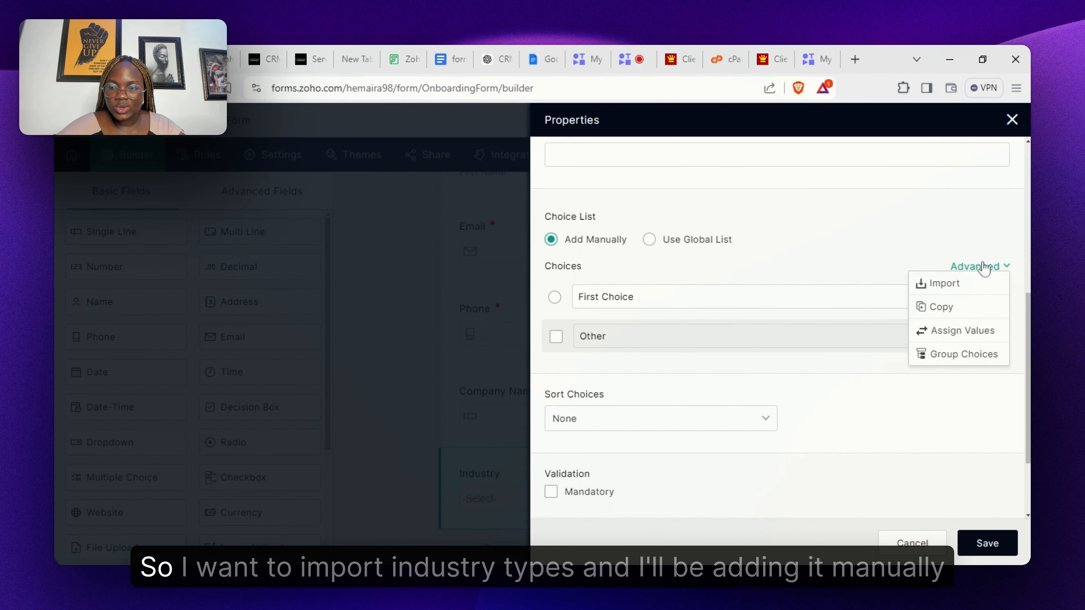
left_click(943, 284)
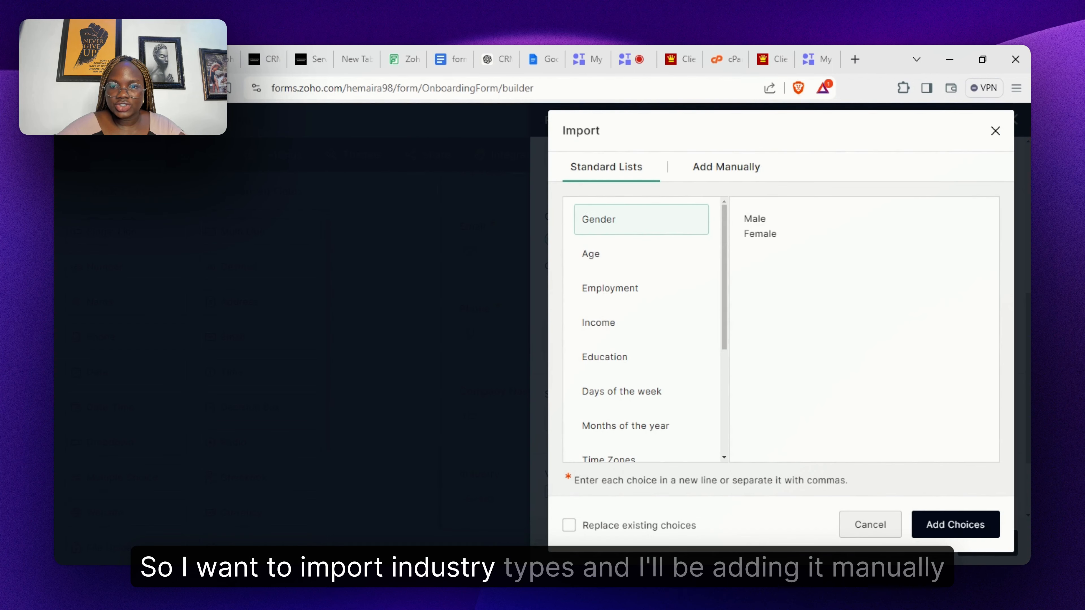
left_click(722, 180)
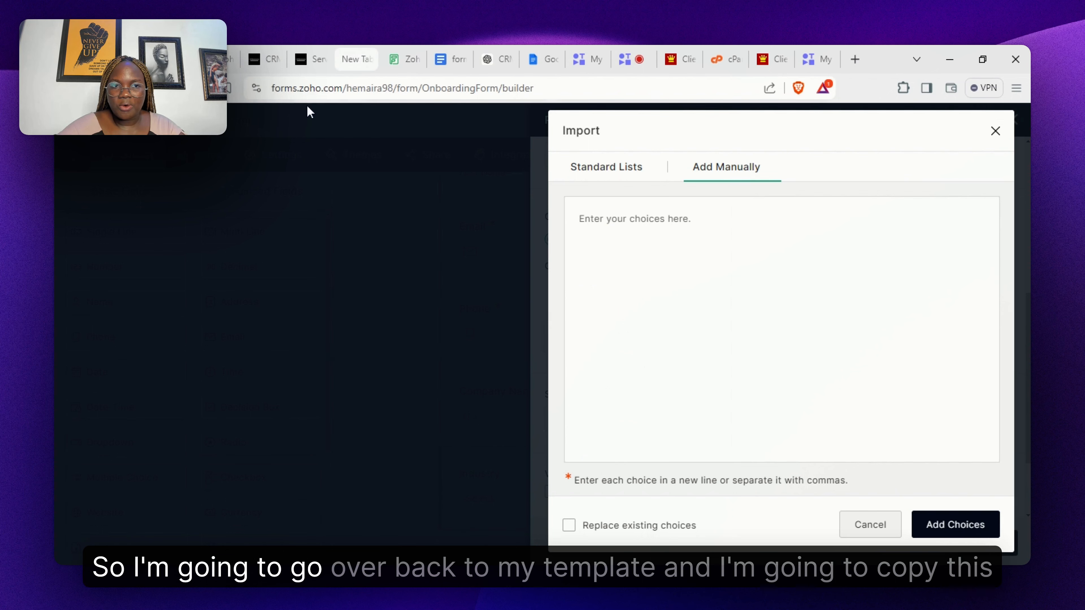
left_click(444, 60)
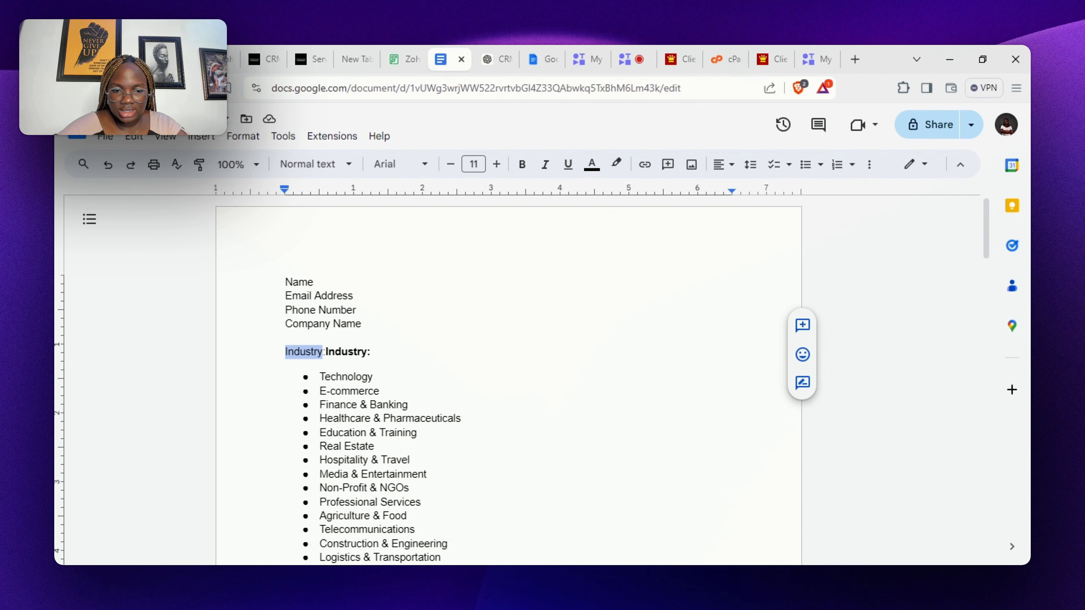
- Paste the nine industries, Technology through Non-Profit & NGOs, from the doc as Industry choices
left_click_drag(320, 376, 408, 487)
key("ctrl+c")
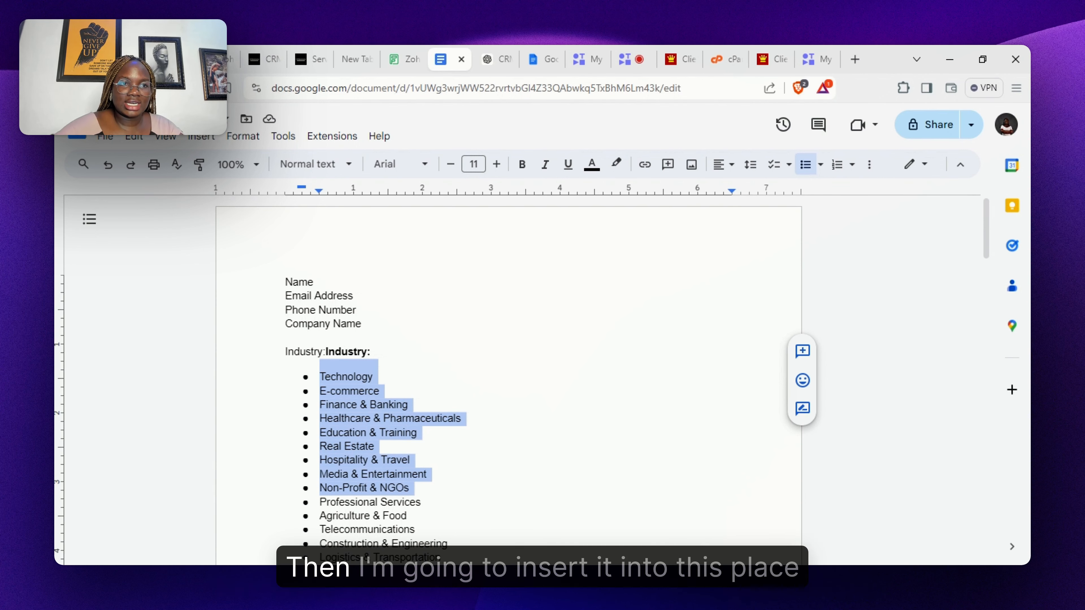
key("ctrl+shift+Tab")
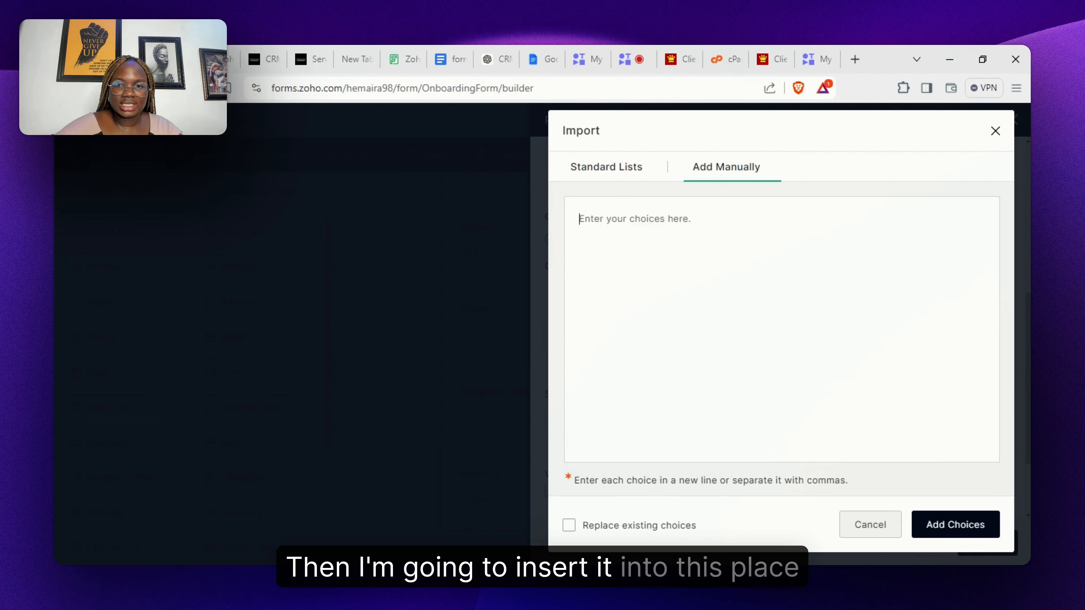
key("ctrl+v")
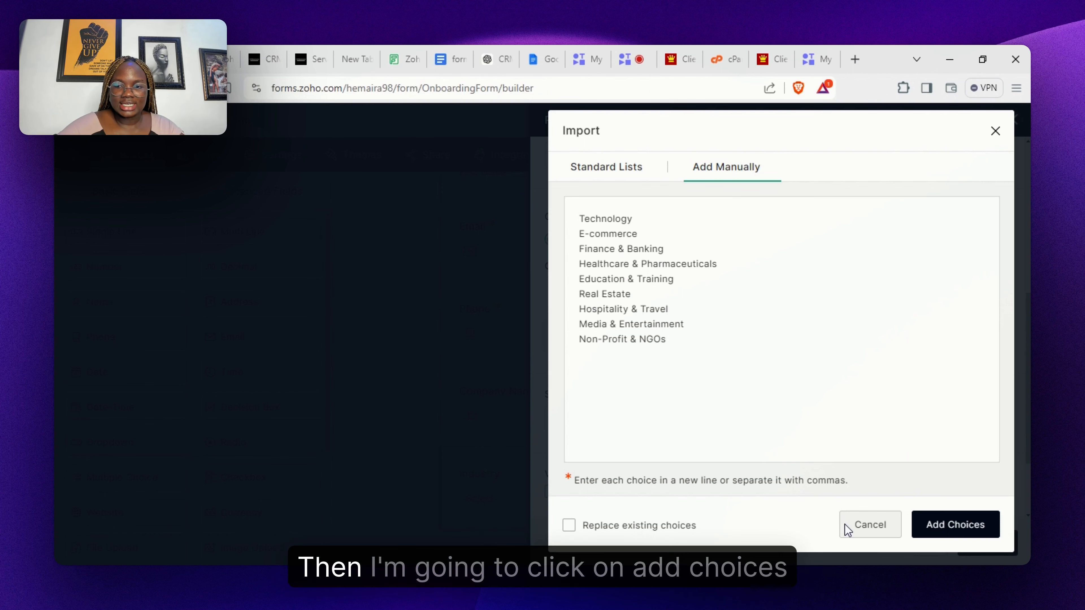
key("BackSpace")
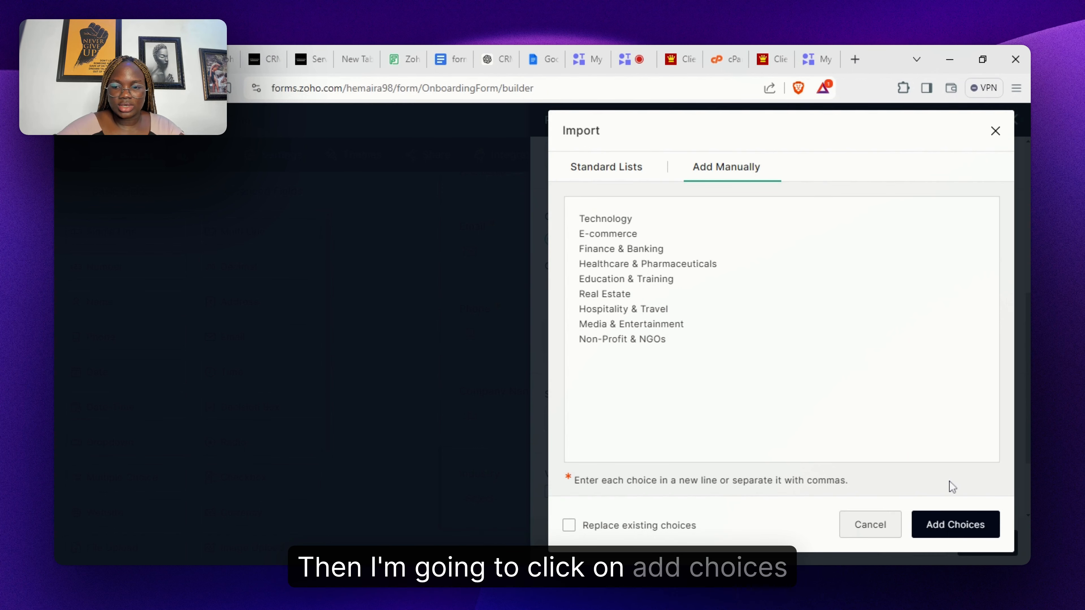
left_click(951, 523)
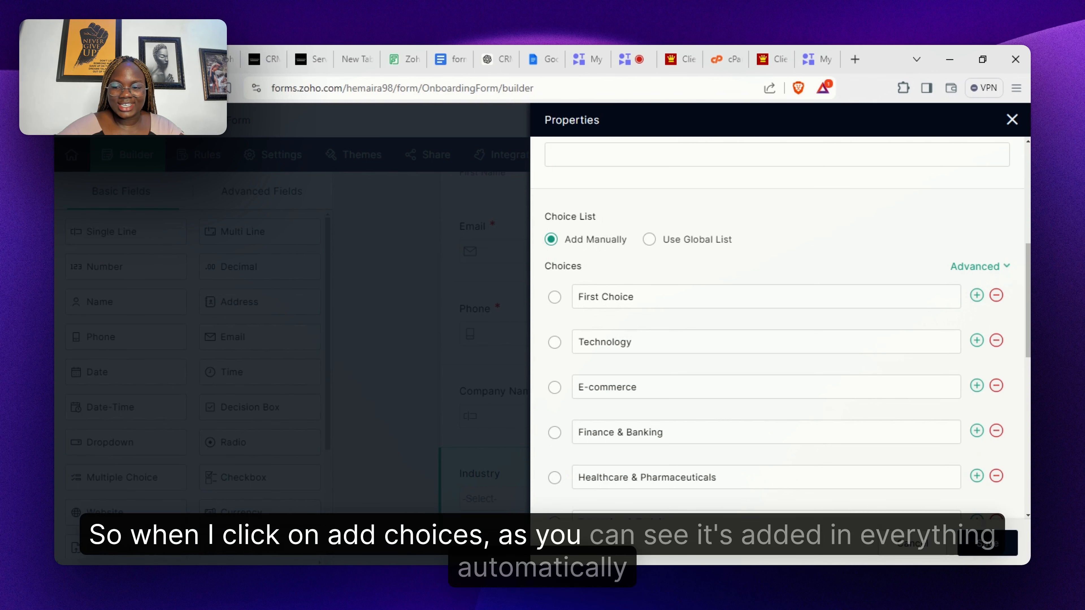
- Delete the First Choice placeholder and save the mandatory Industry dropdown with its Other option
scroll(1027, 403, "down", 8)
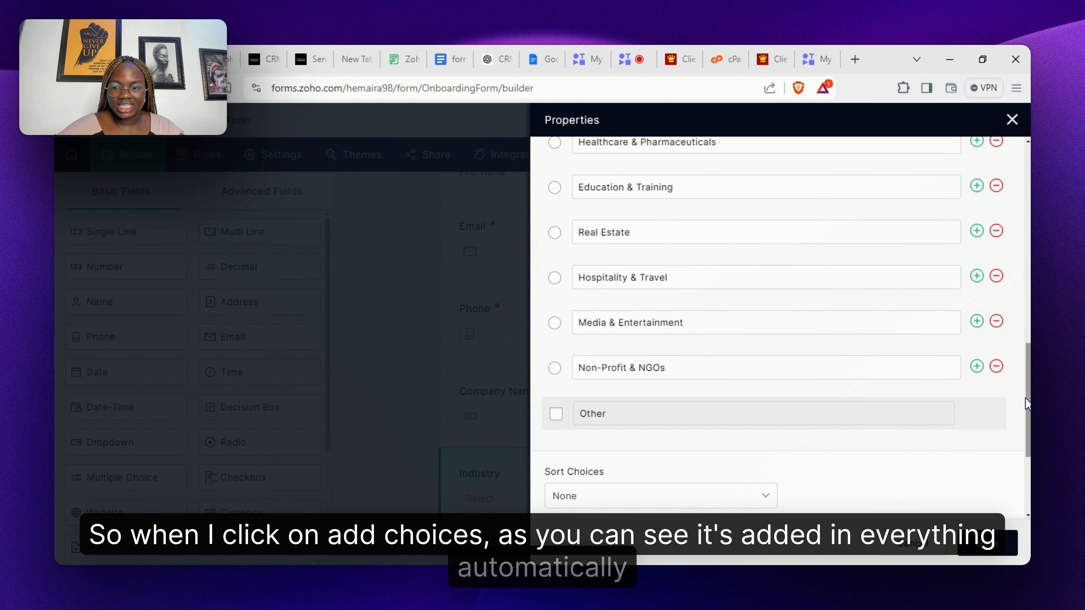
scroll(1026, 402, "up", 8)
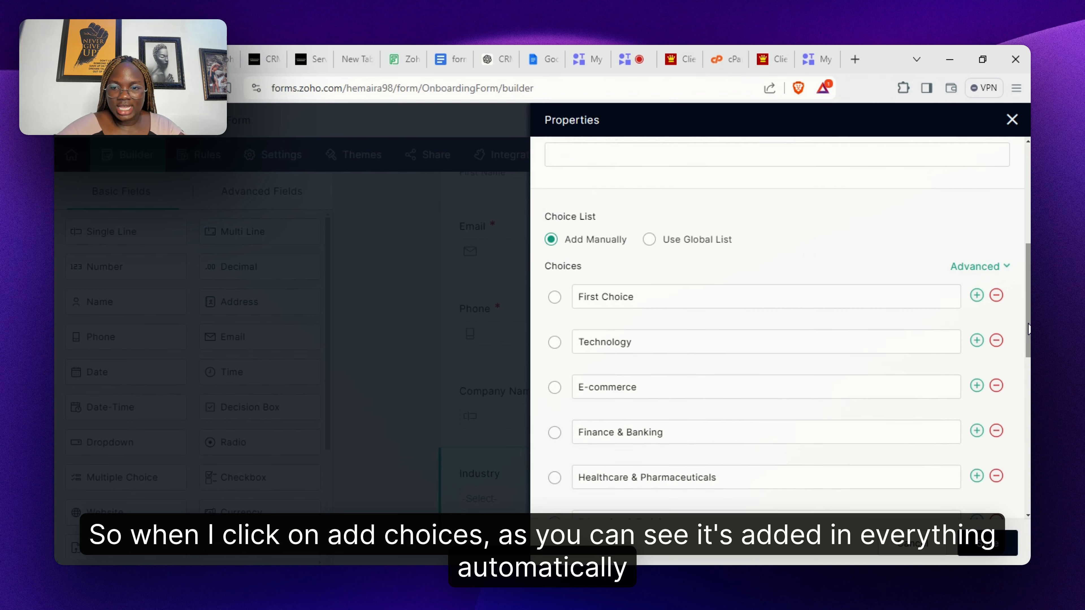
left_click(995, 295)
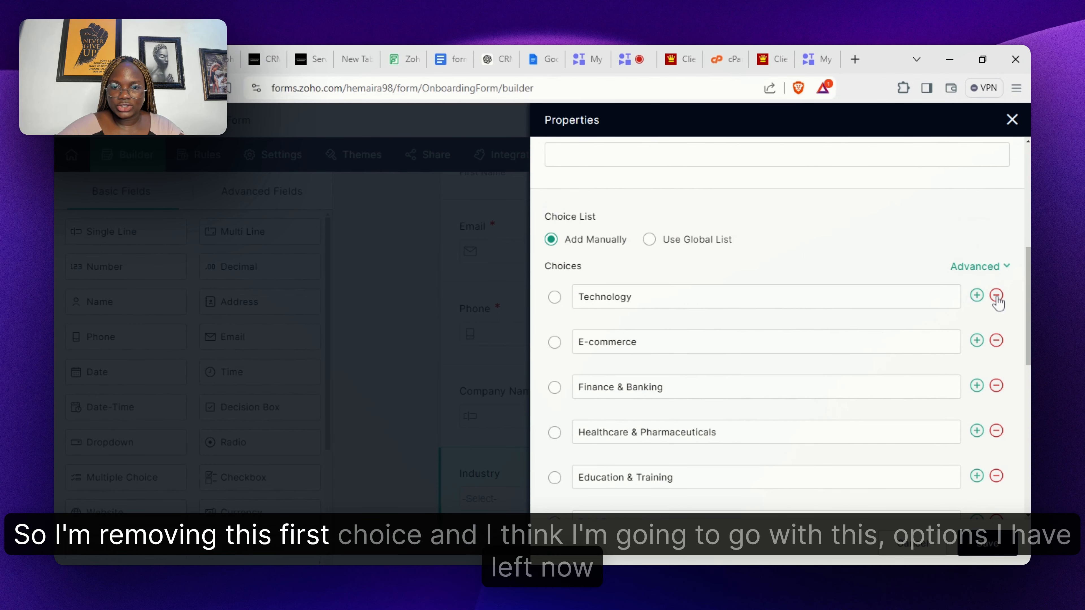
scroll(1001, 308, "down", 7)
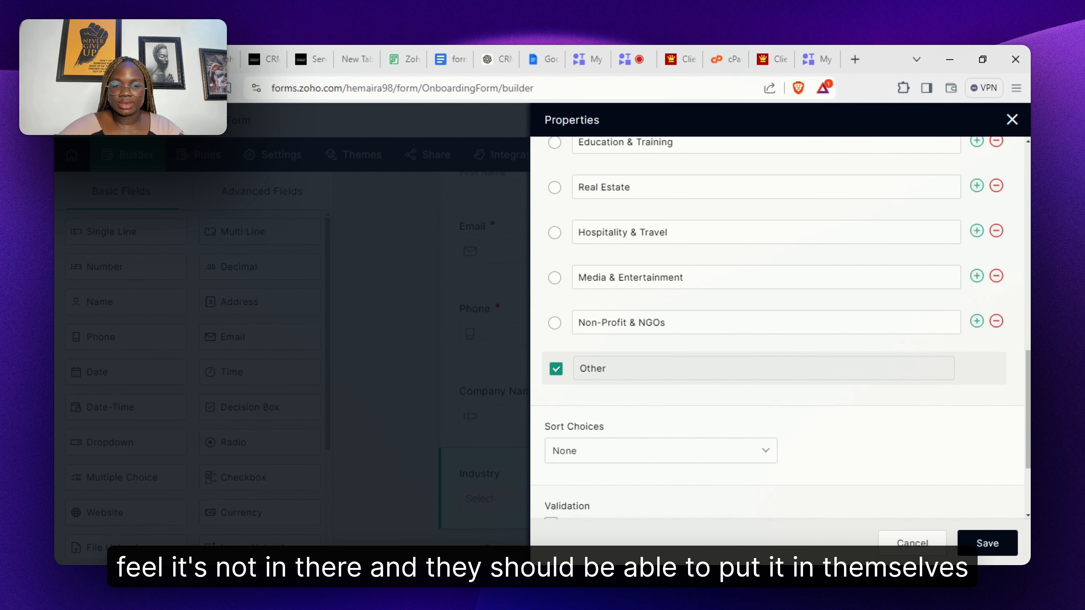
scroll(1021, 482, "down", 3)
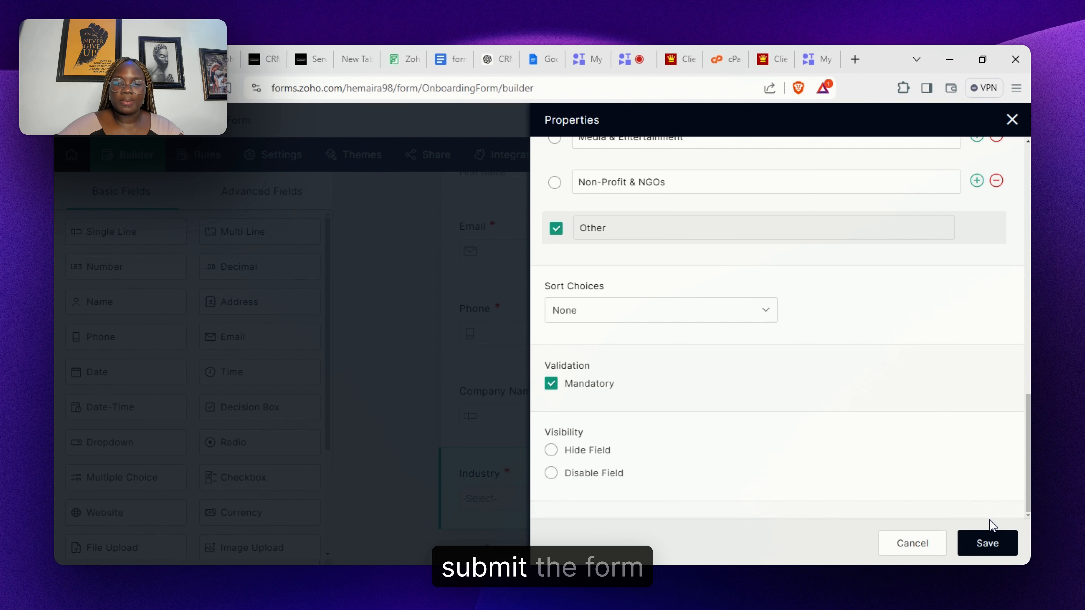
left_click(990, 544)
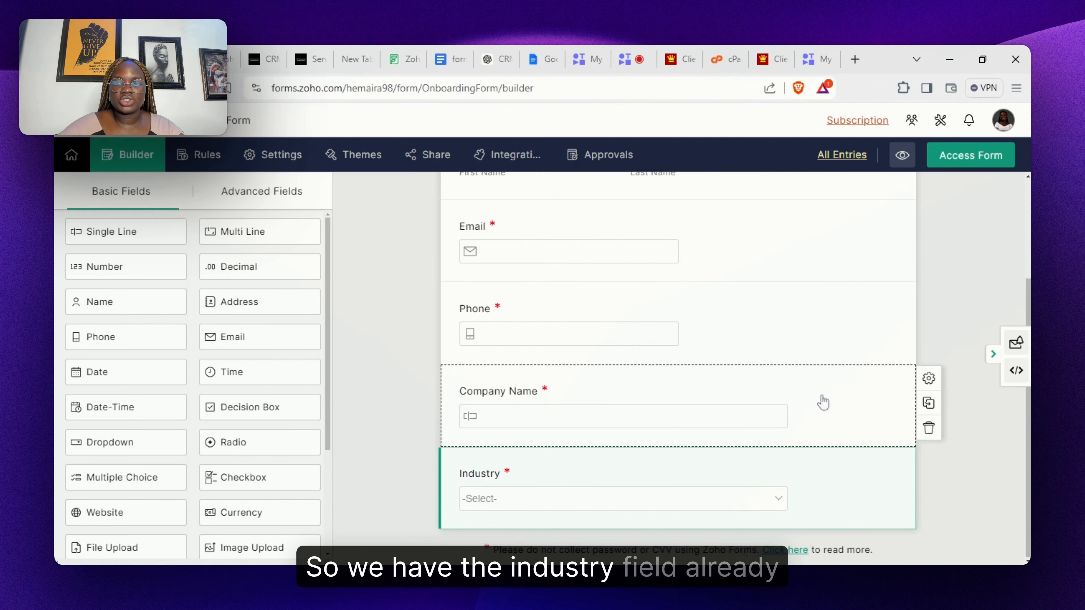
left_click(453, 59)
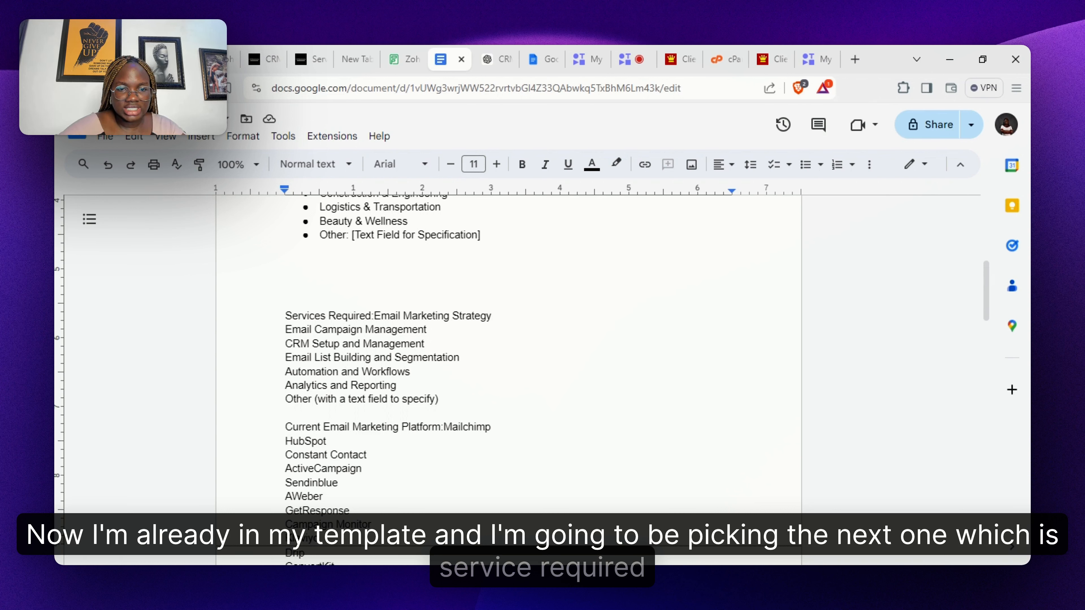
left_click(366, 316)
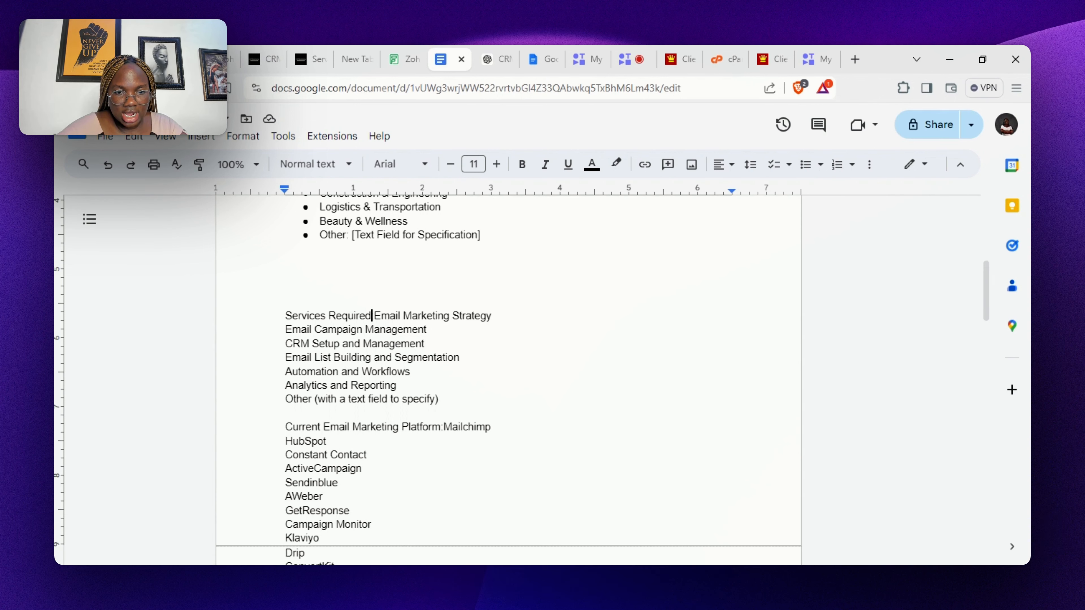
left_click_drag(372, 315, 285, 315)
key("ctrl+c")
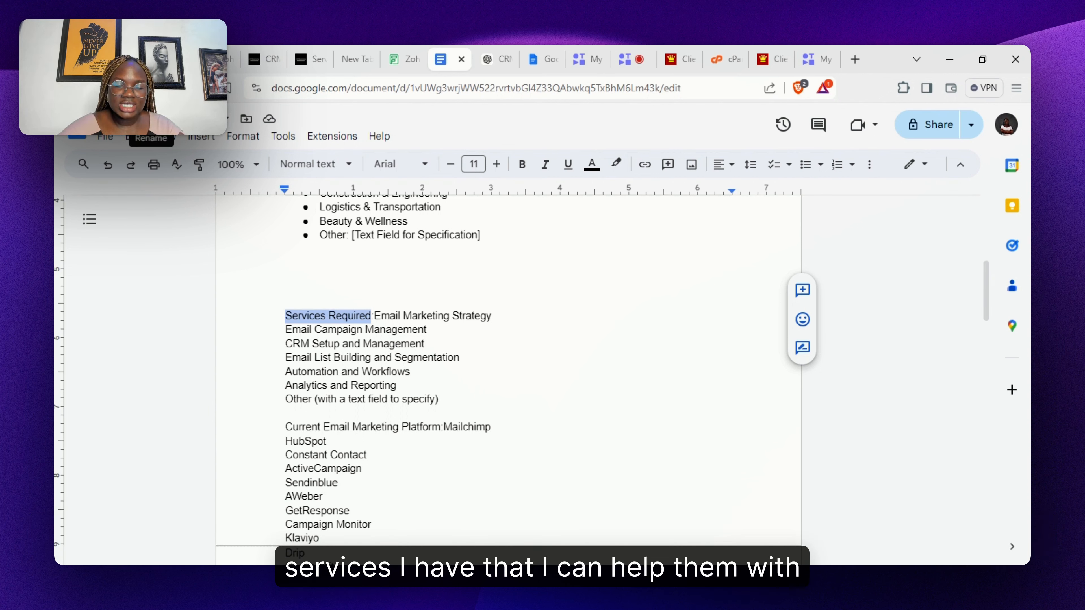
left_click(169, 60)
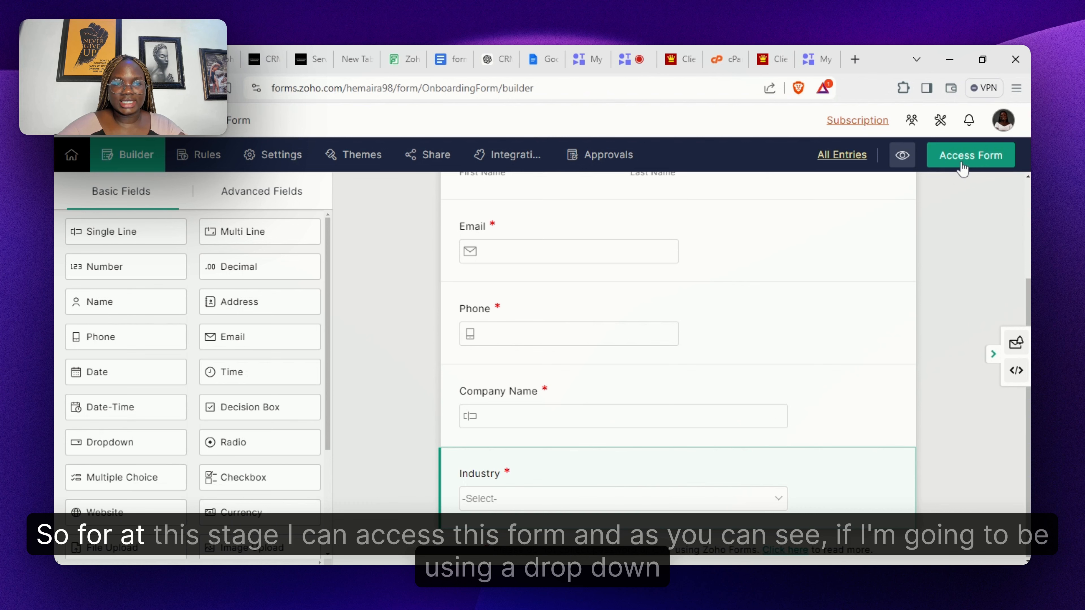
left_click(962, 164)
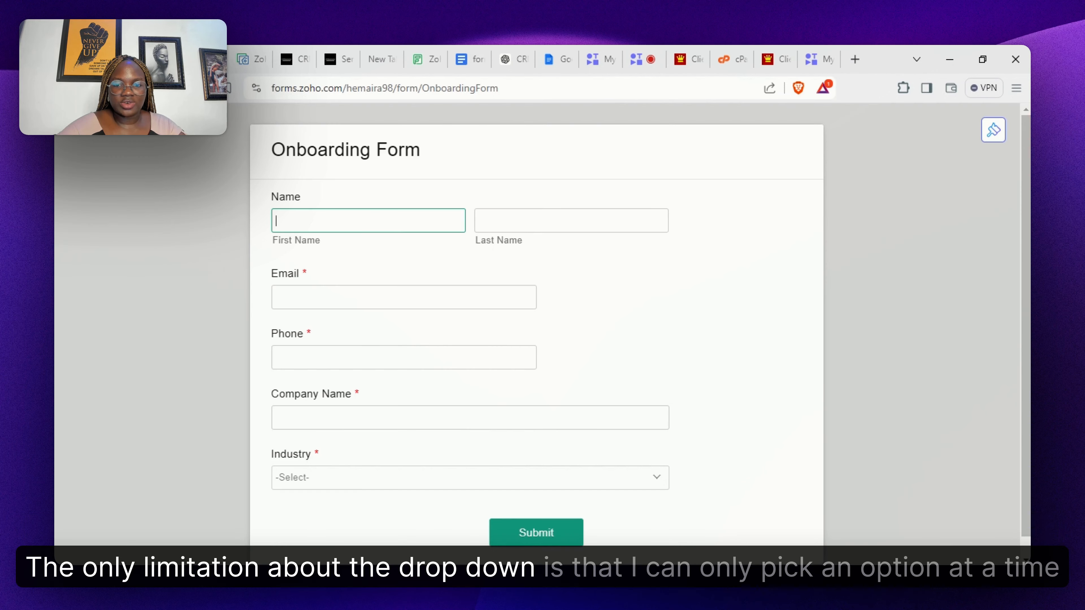
left_click(605, 489)
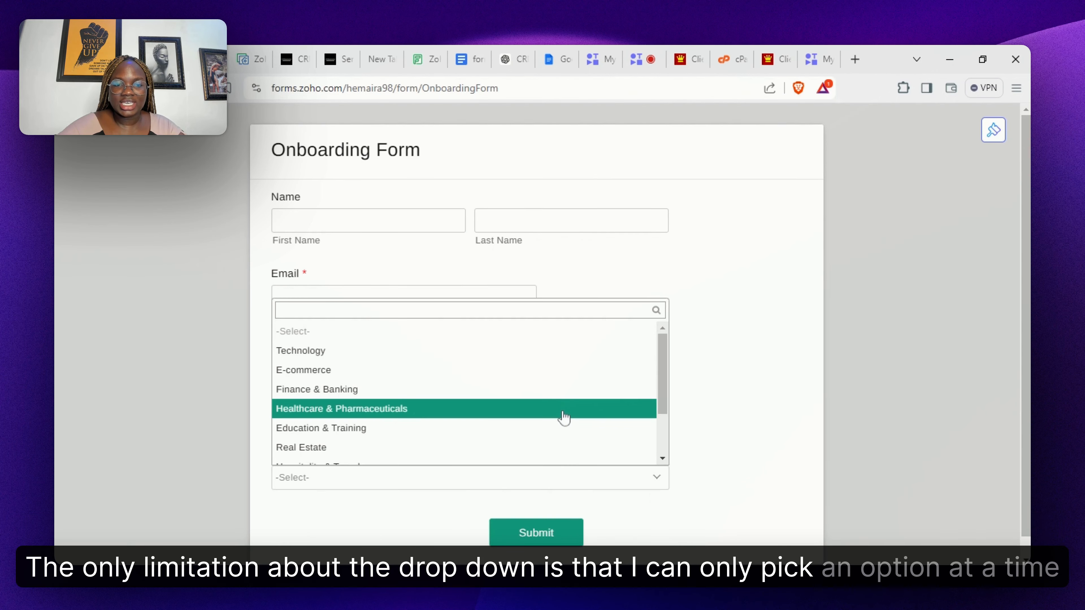
left_click(563, 417)
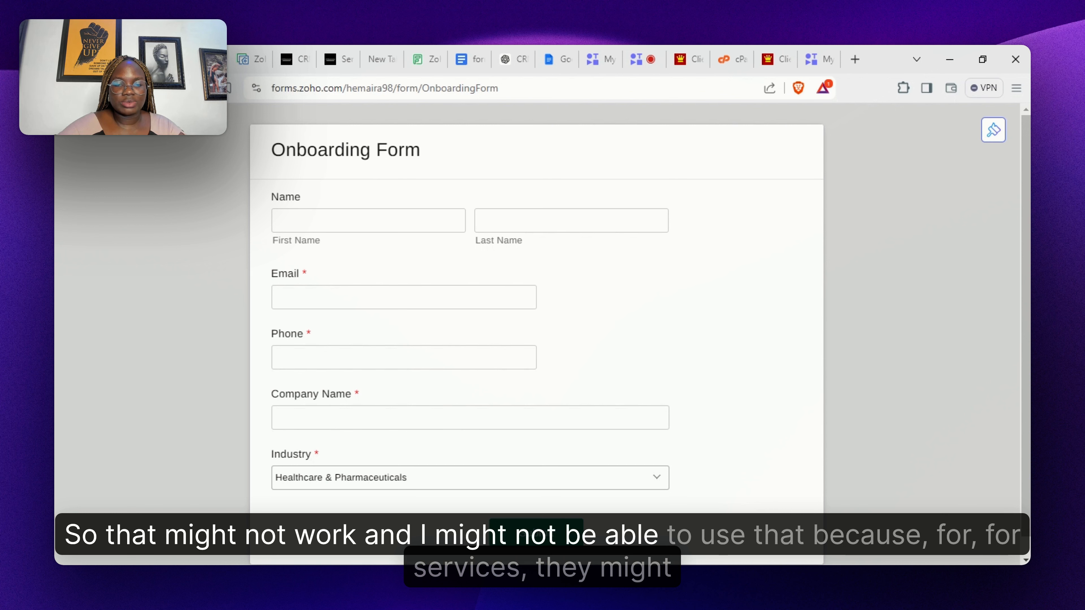
left_click(612, 478)
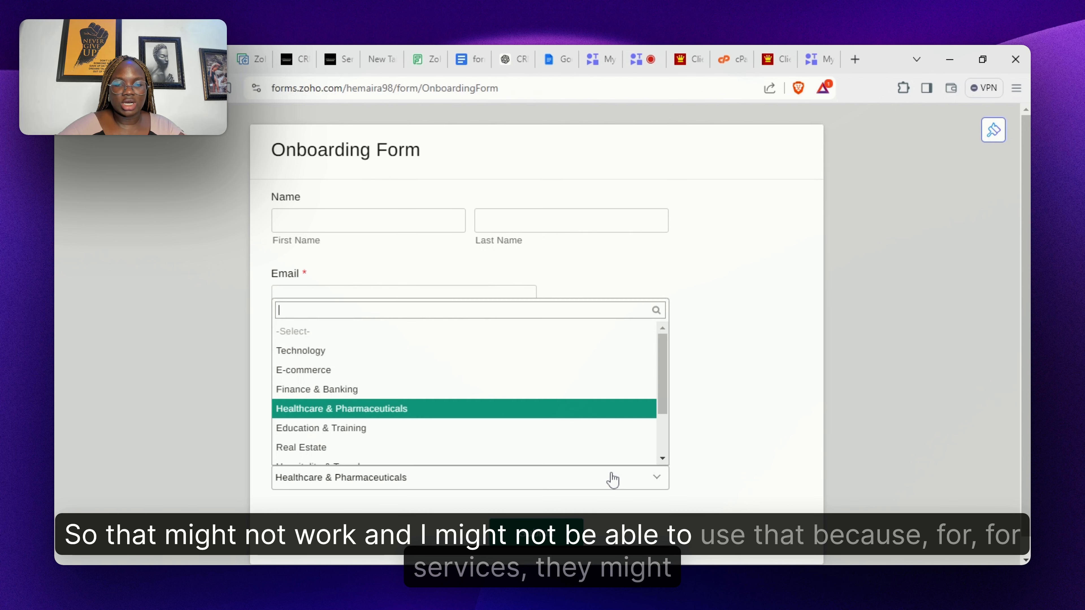
left_click(567, 410)
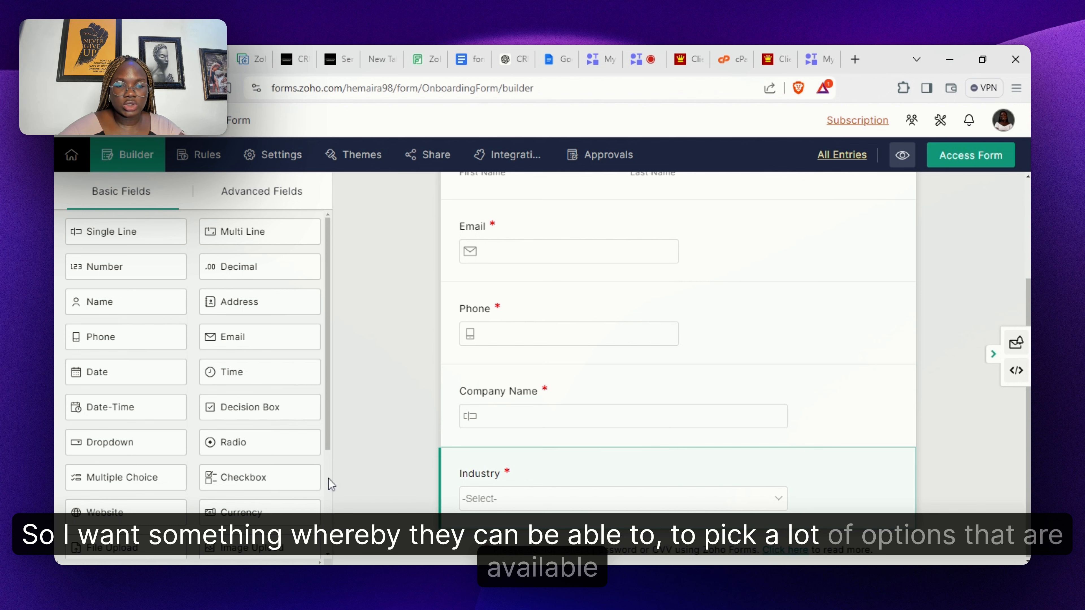
- Add a checkbox field below Industry, label it Services Required, and remove the Second and Third Choice placeholders
scroll(331, 485, "down", 3)
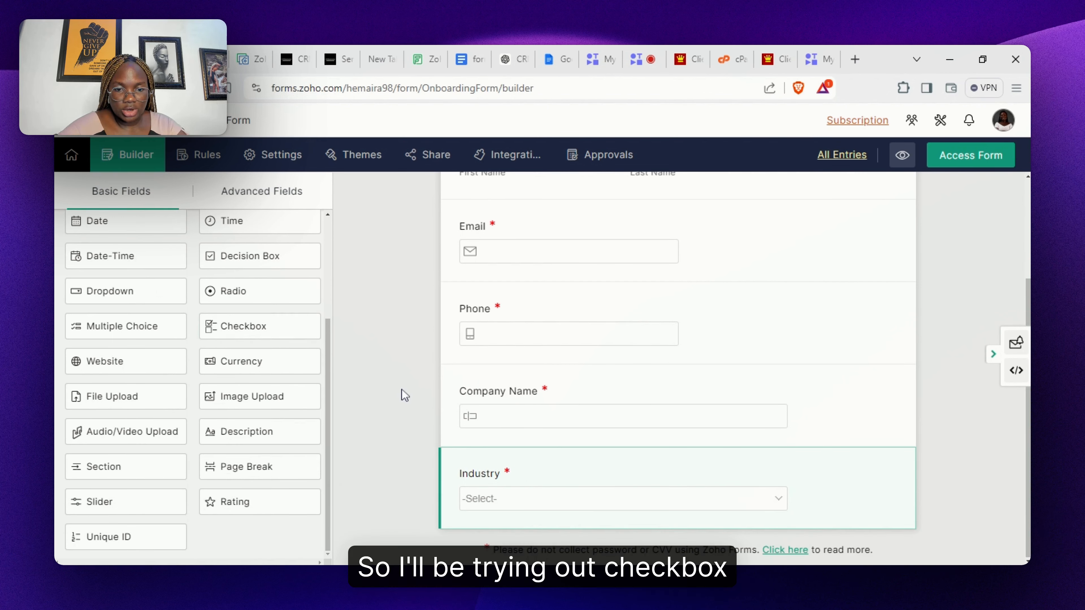
left_click_drag(262, 326, 557, 533)
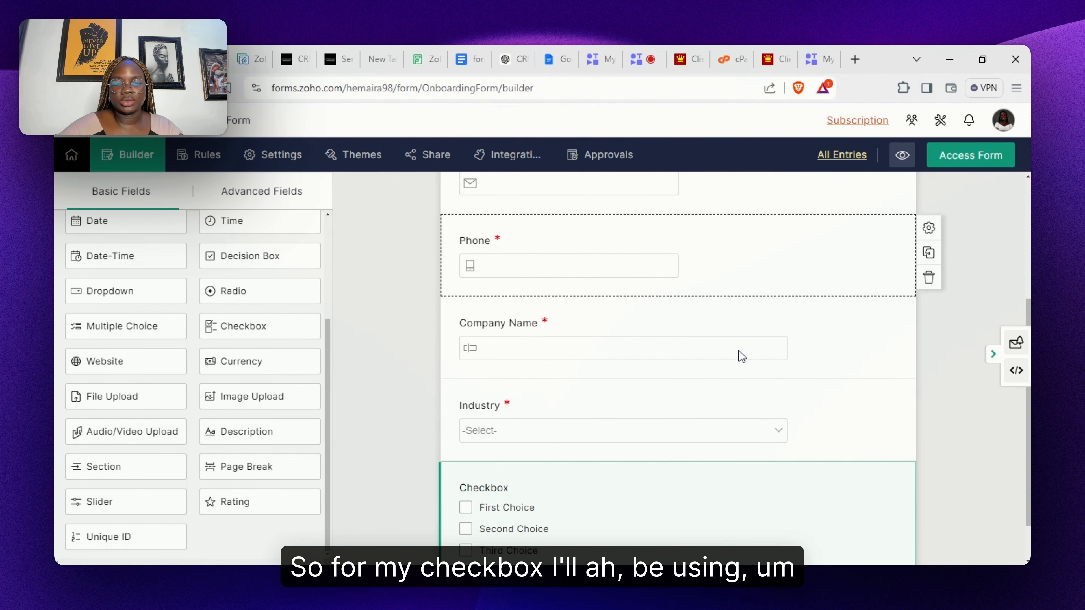
left_click(702, 496)
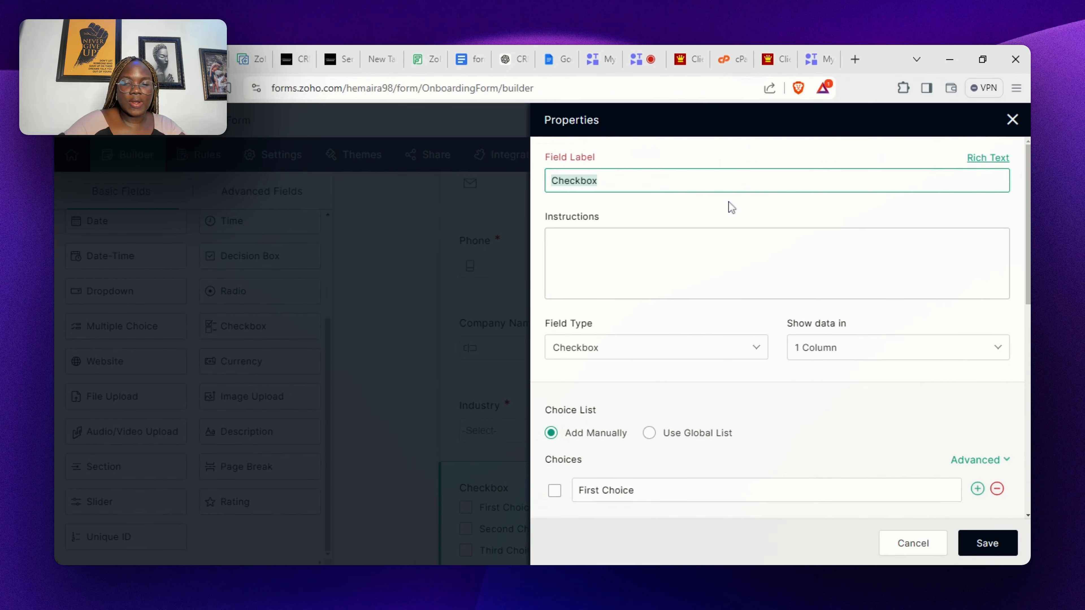
key("ctrl+v")
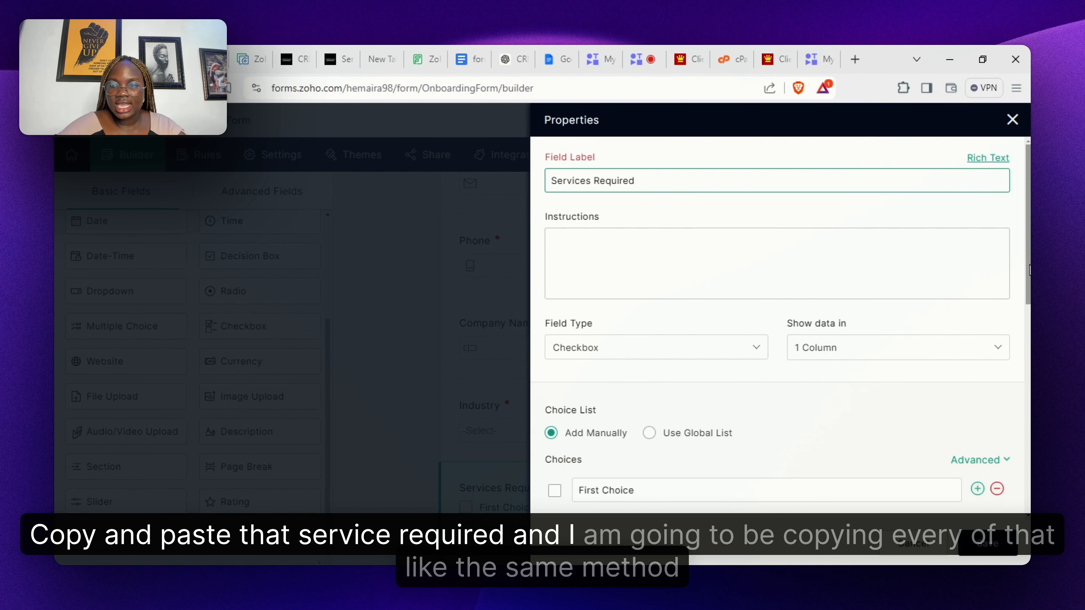
scroll(777, 324, "down", 4)
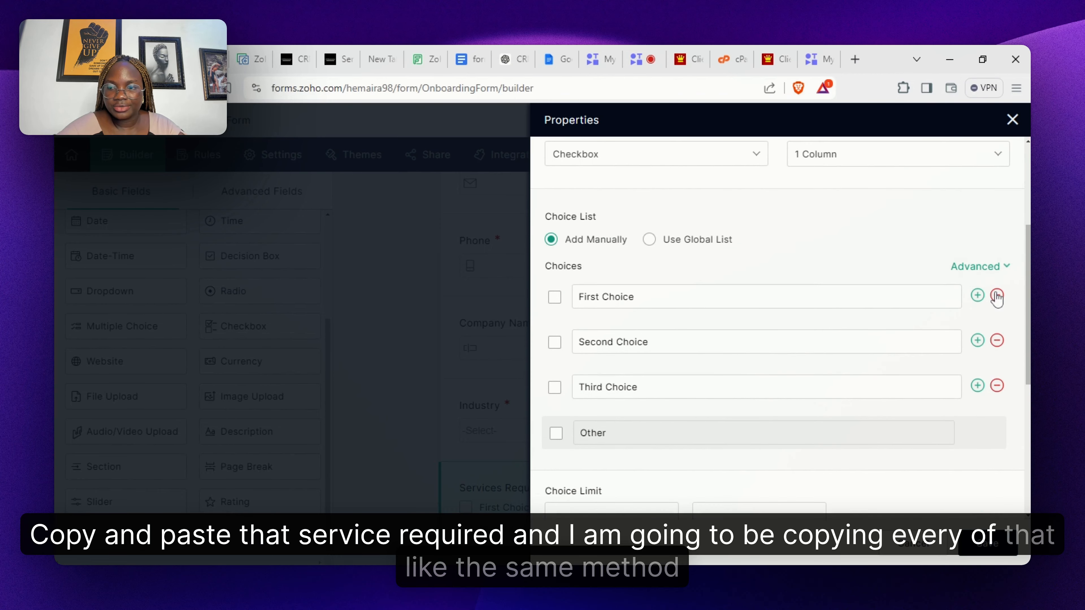
left_click(998, 342)
left_click(997, 341)
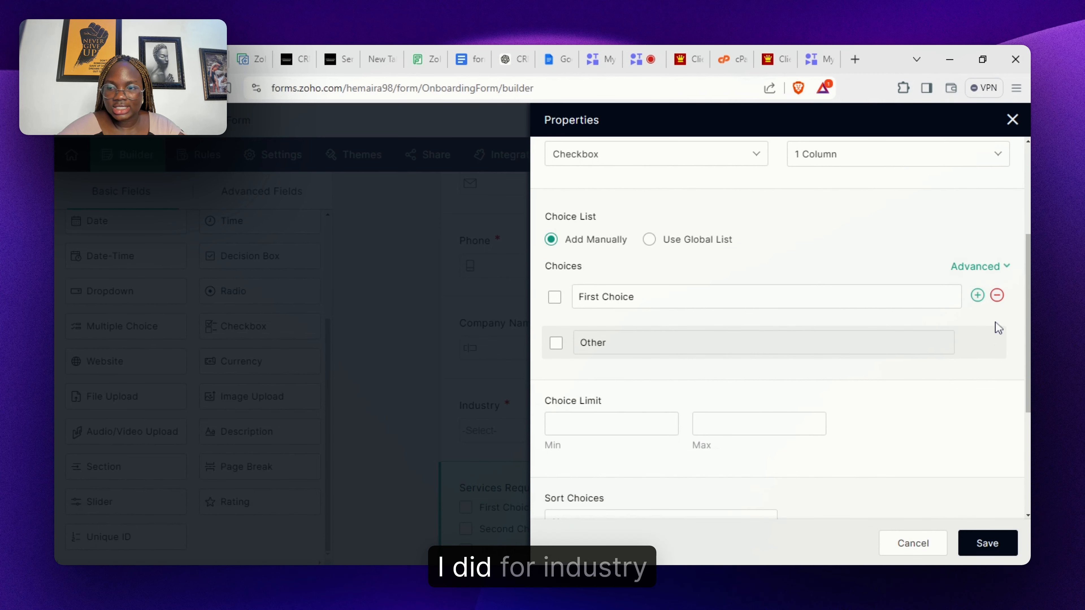
- Import the six email marketing services from the template as checkbox choices
left_click(997, 267)
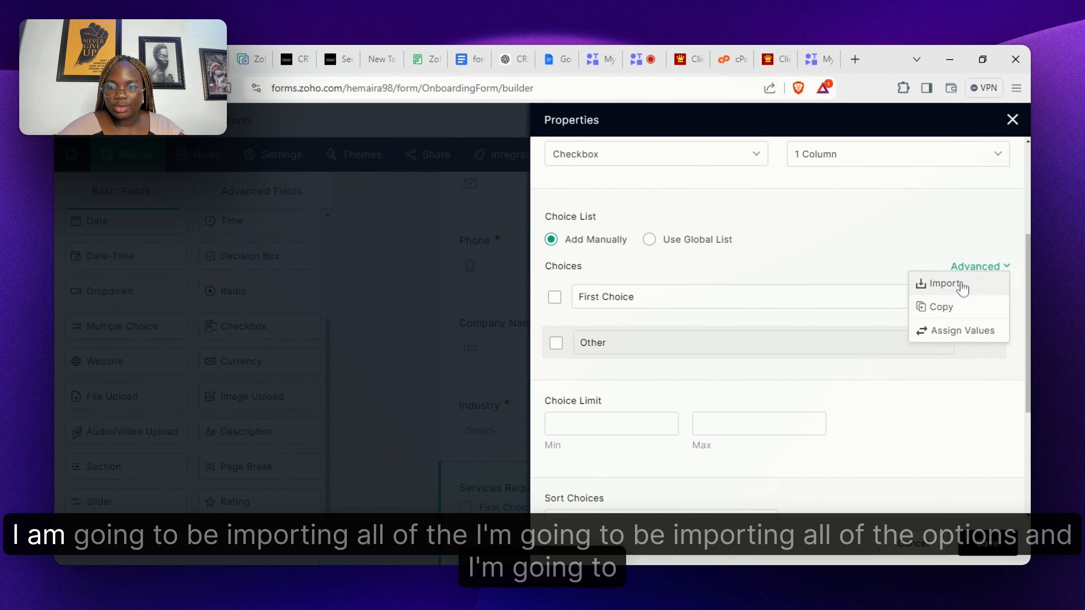
left_click(944, 284)
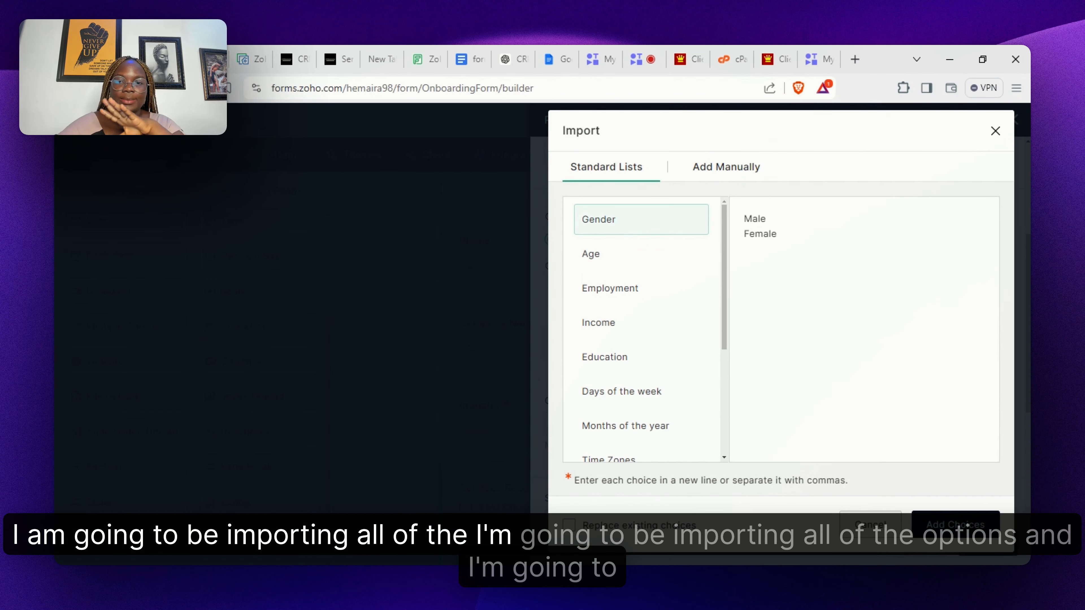
left_click(709, 168)
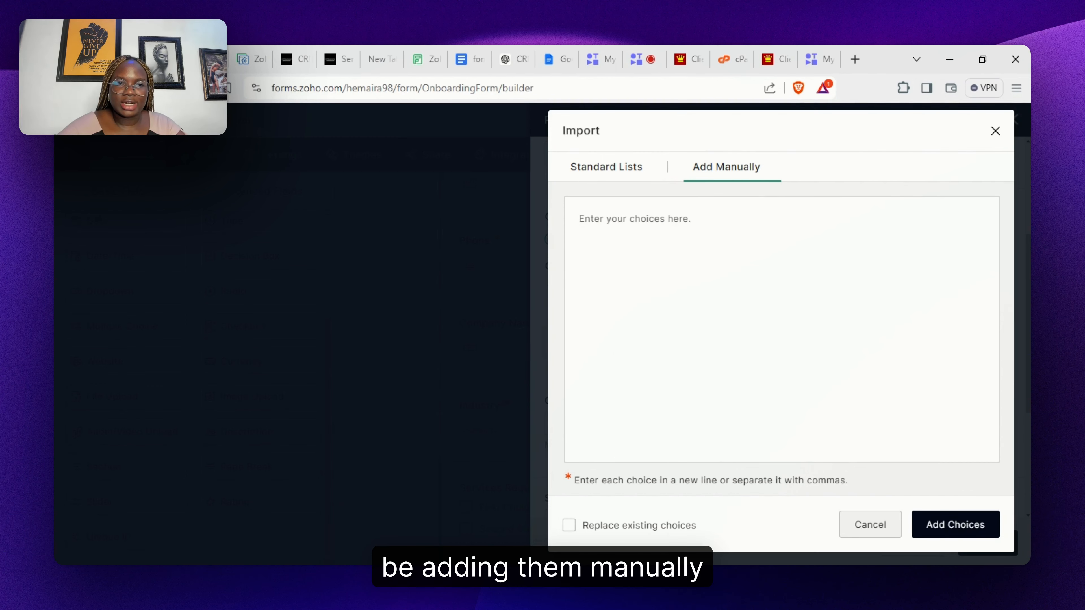
key("ctrl+Tab")
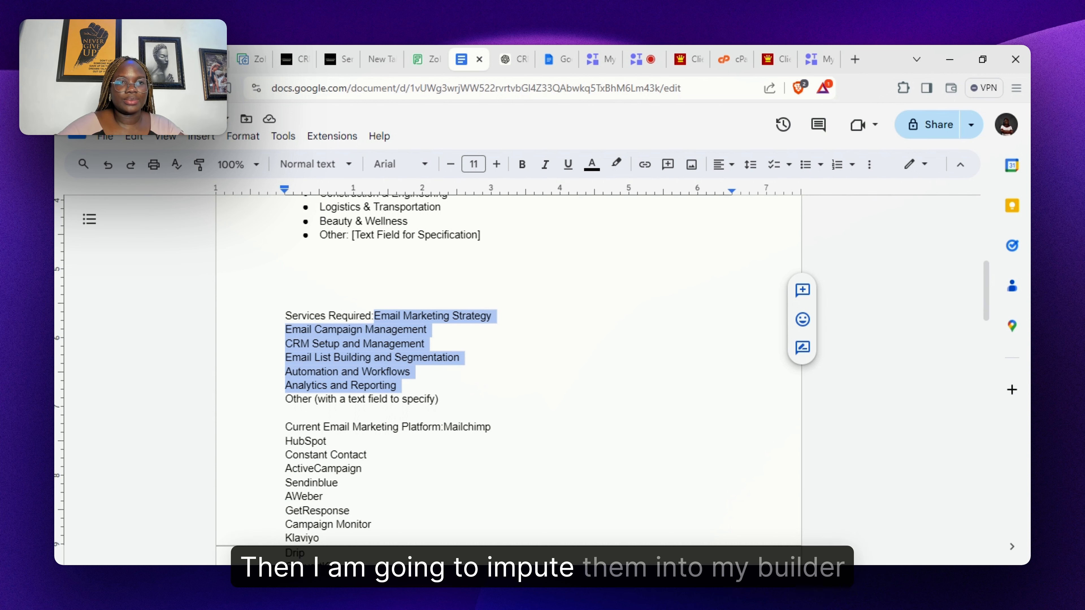
left_click(207, 60)
left_click(164, 59)
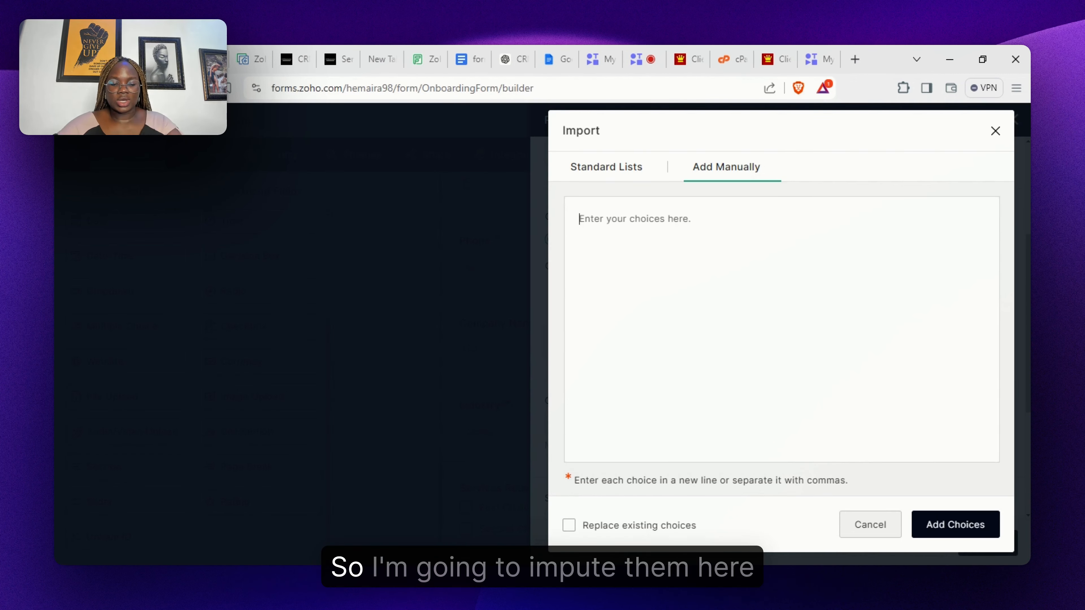
type("Email Marketing Strategy Email Campaign Management CRM Setup and Management Email List Building and Segmentation Automation and Workflows Analytics and Reporting")
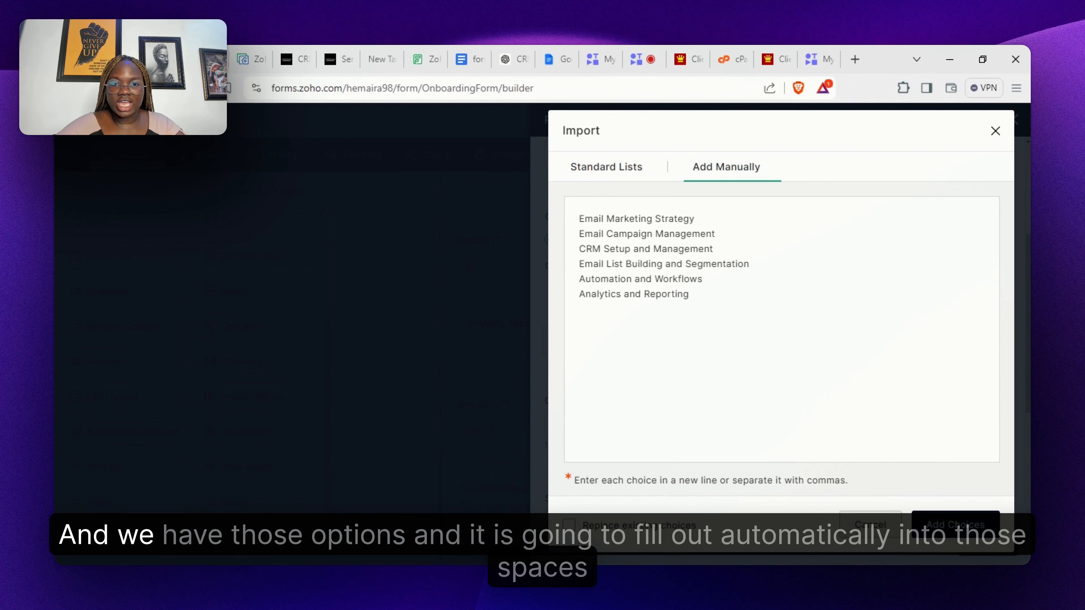
key("BackSpace")
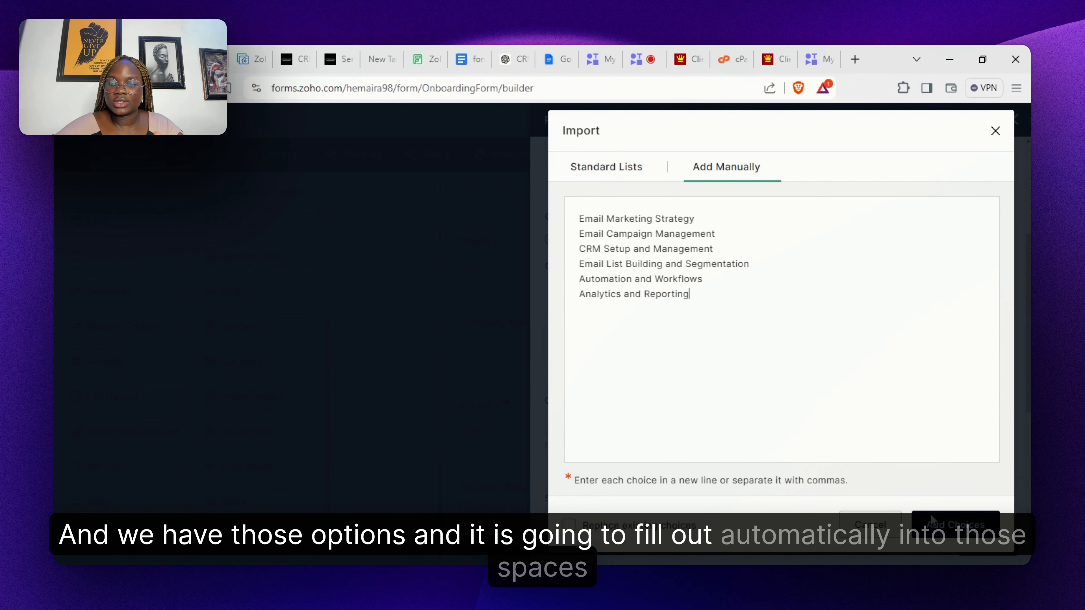
left_click(953, 525)
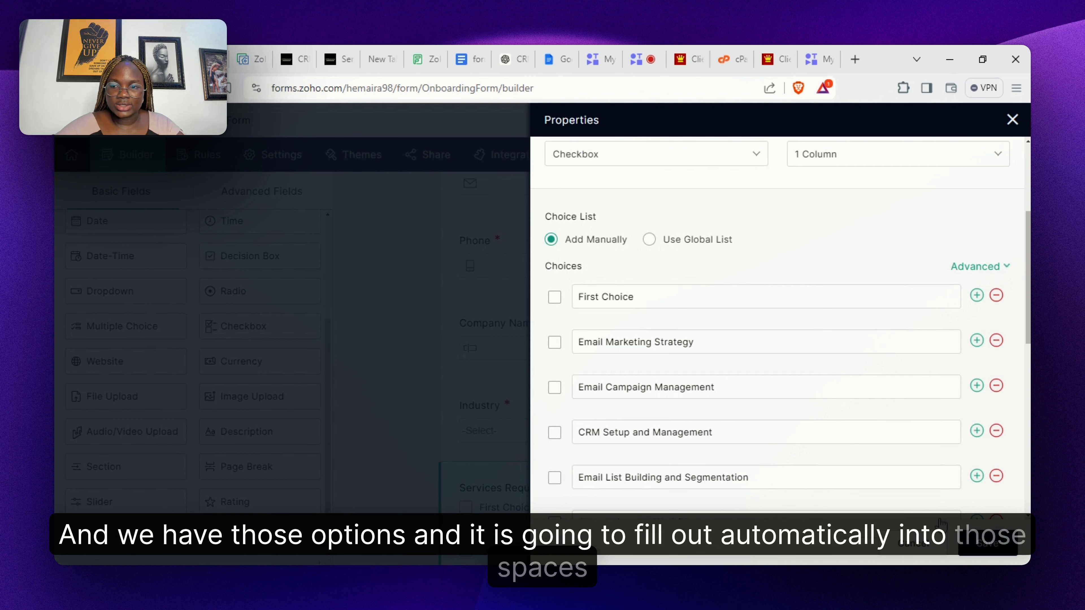
- Delete First Choice, enable Other, mark Services Required mandatory, and save it
left_click(996, 295)
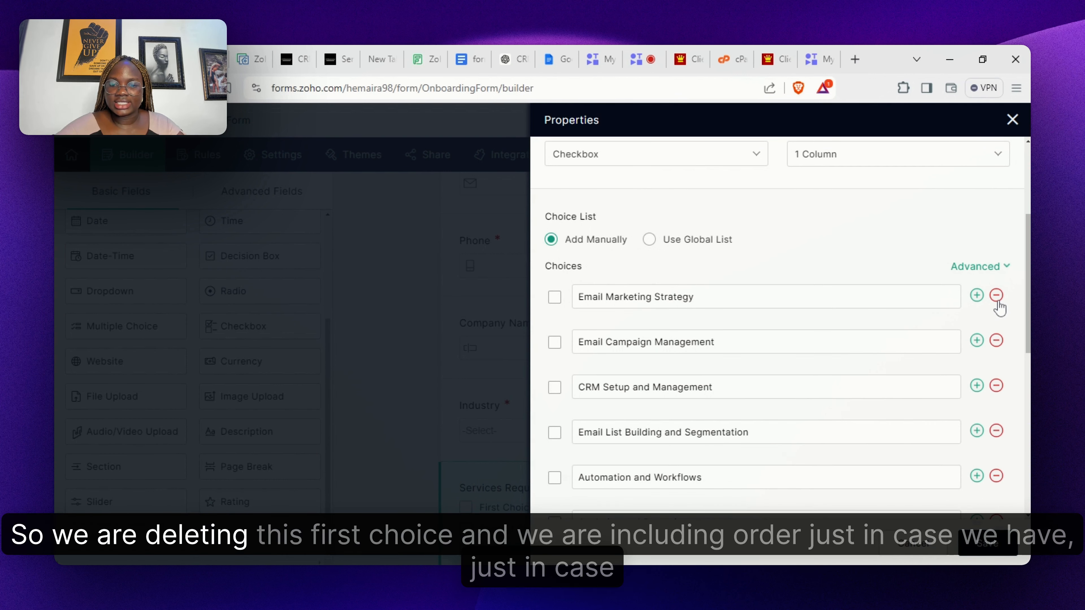
scroll(1011, 336, "down", 1)
scroll(947, 412, "down", 5)
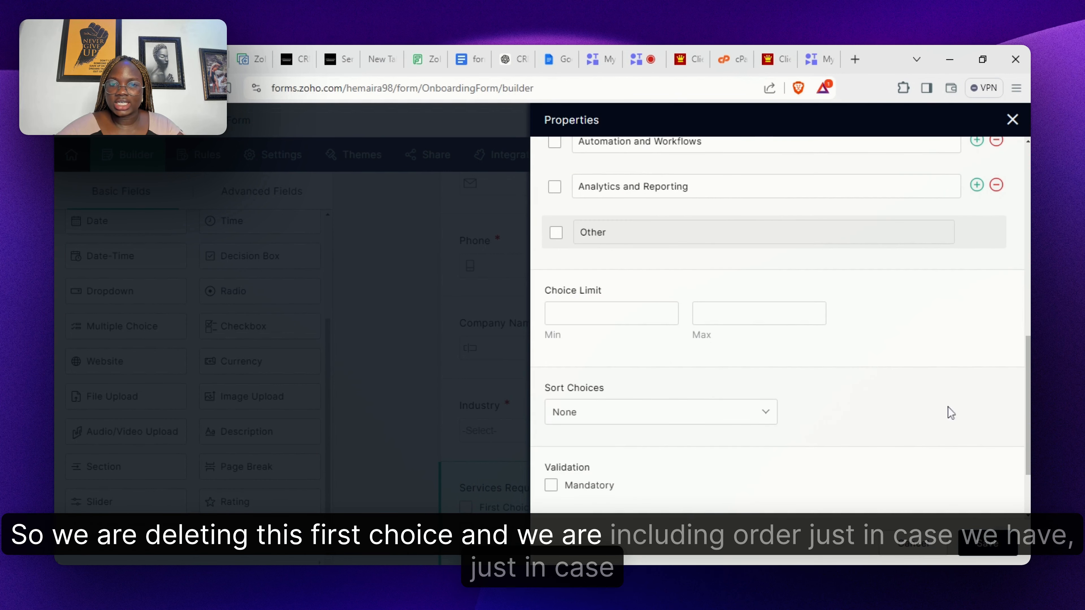
left_click(556, 233)
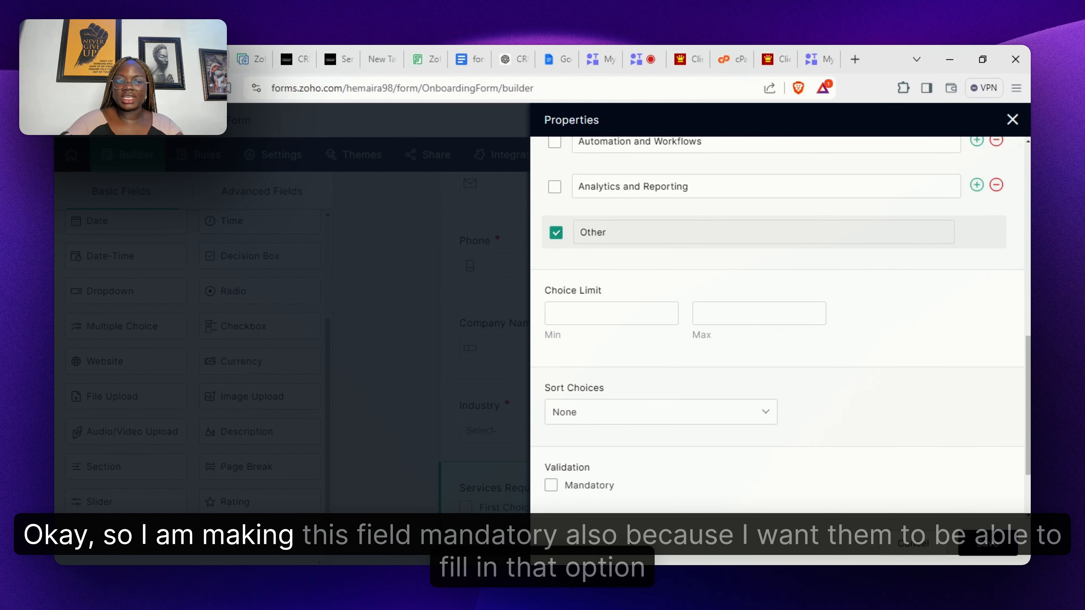
scroll(768, 325, "down", 2)
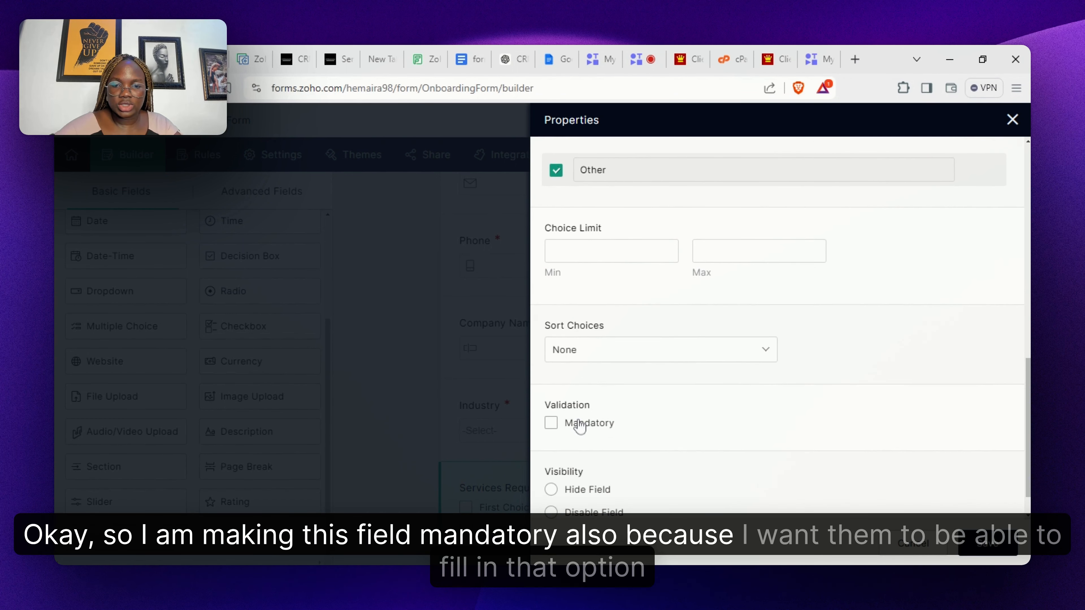
left_click(551, 423)
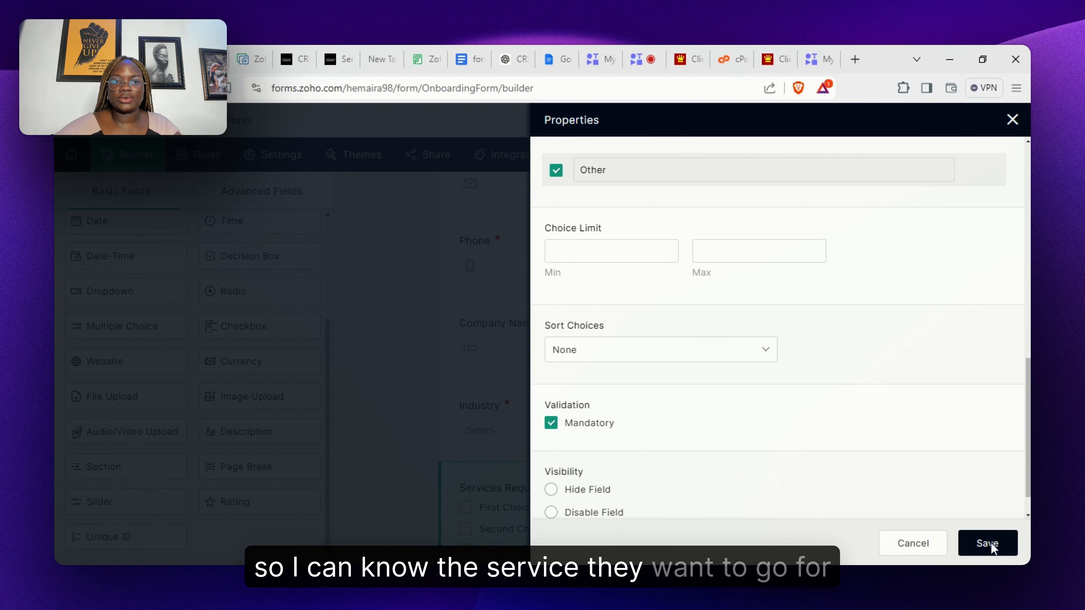
left_click(990, 547)
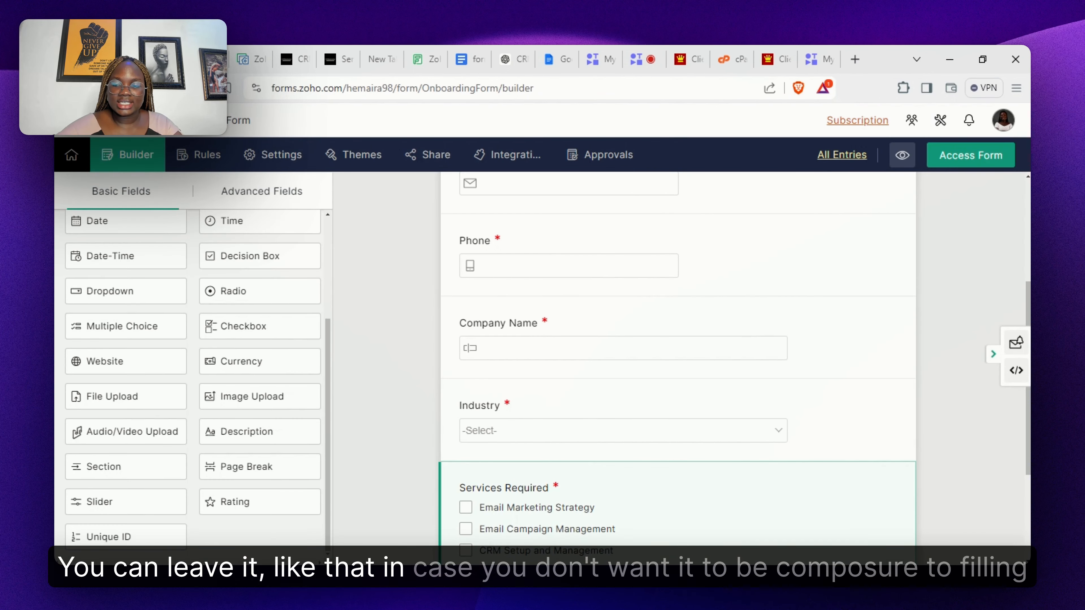
- Select the 'Current Email Marketing Platform' heading in the Google Docs outline, then return to Zoho Forms
scroll(679, 359, "down", 4)
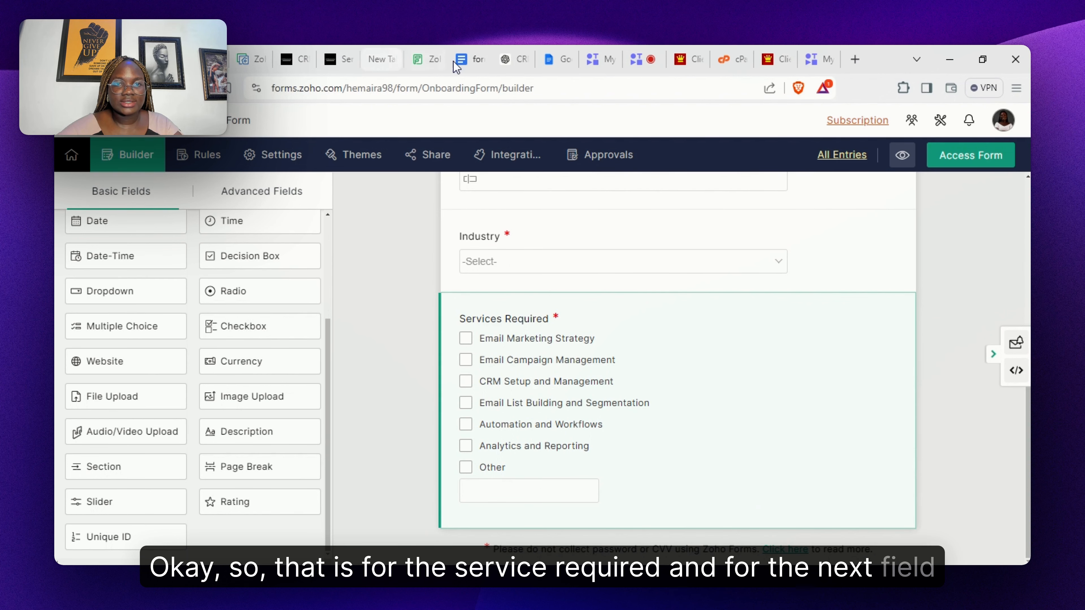
left_click(468, 59)
scroll(508, 363, "down", 2)
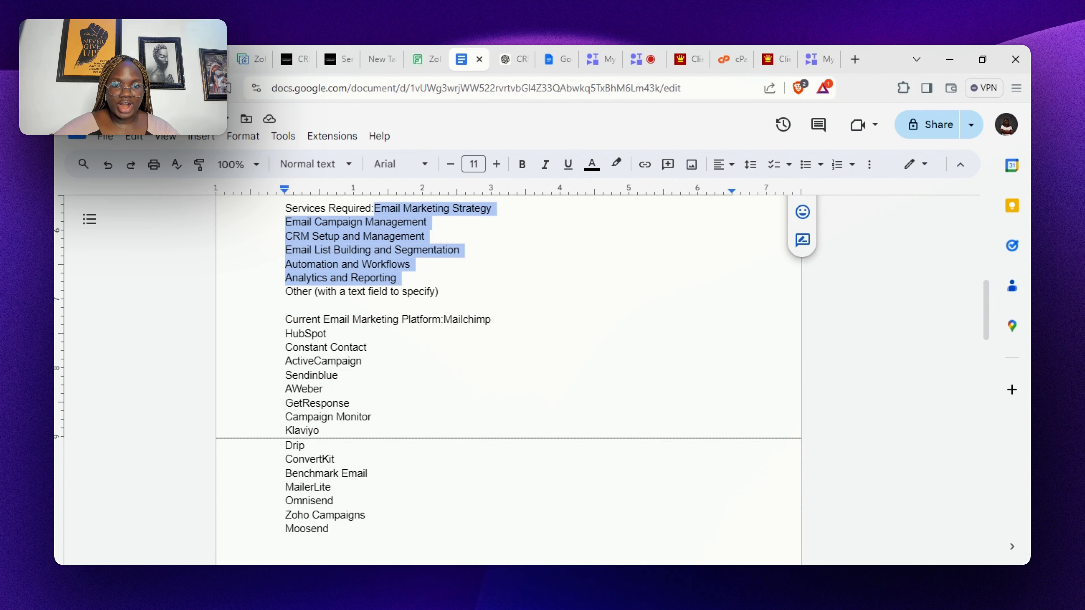
left_click_drag(441, 320, 285, 319)
key("ctrl+c")
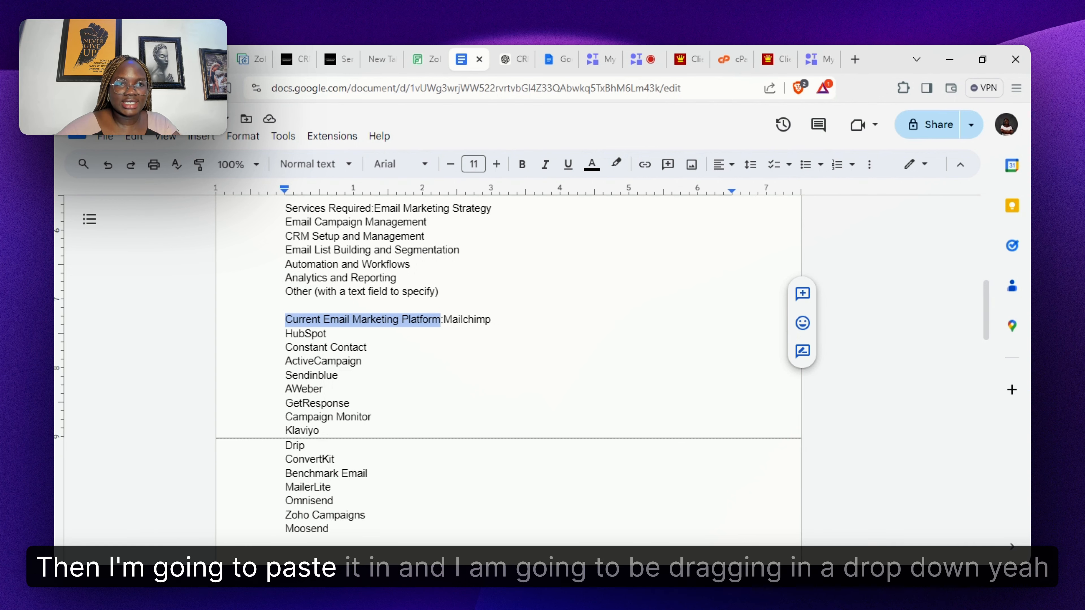
left_click(87, 59)
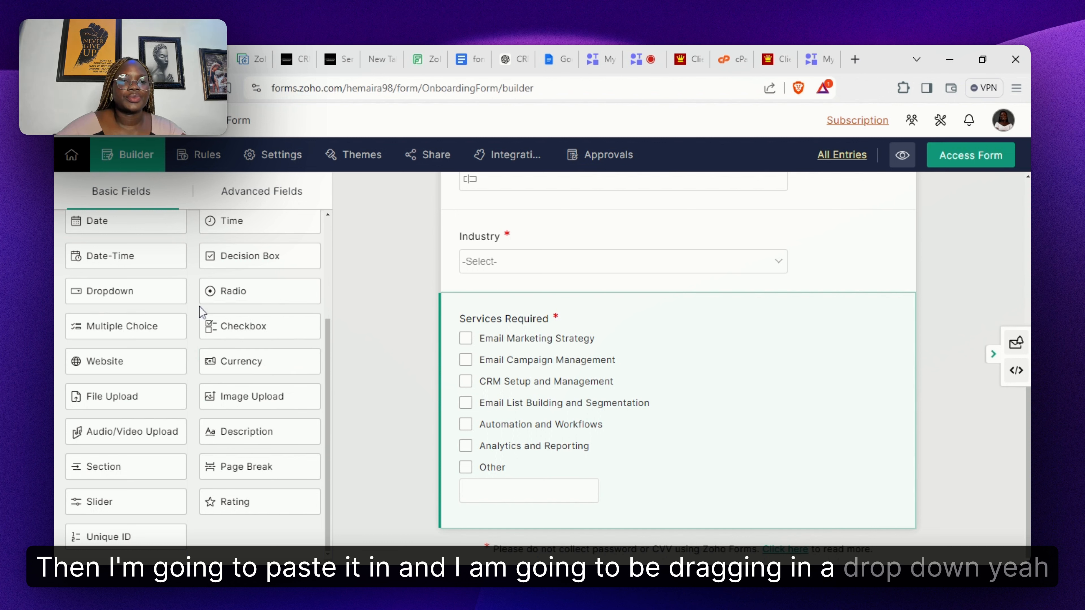
- Add a medium-size dropdown labelled Current Email Marketing Platform below Services Required
left_click_drag(129, 292, 598, 505)
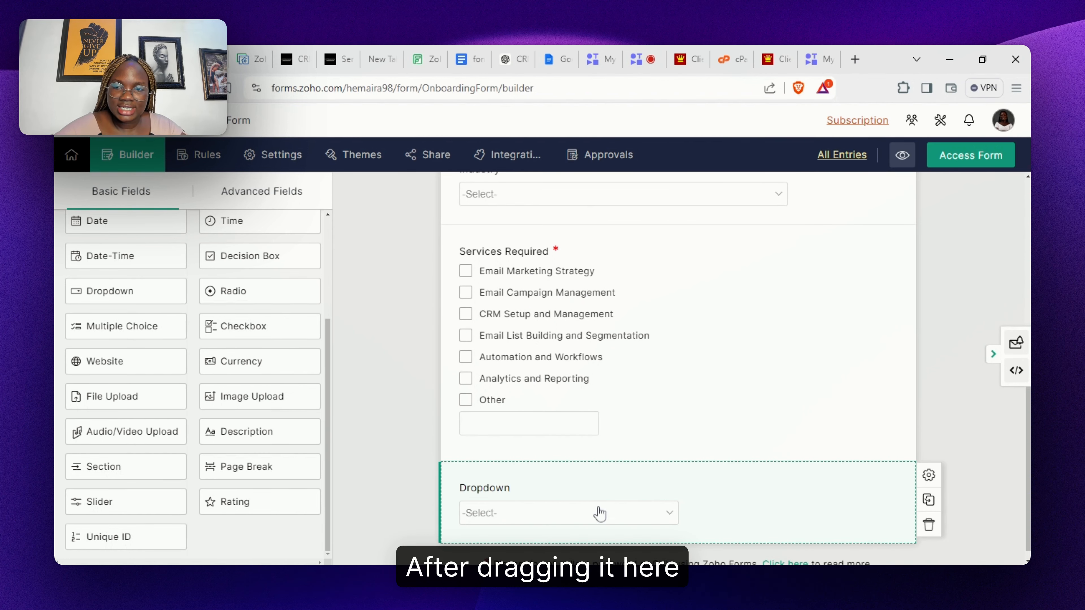
left_click(599, 511)
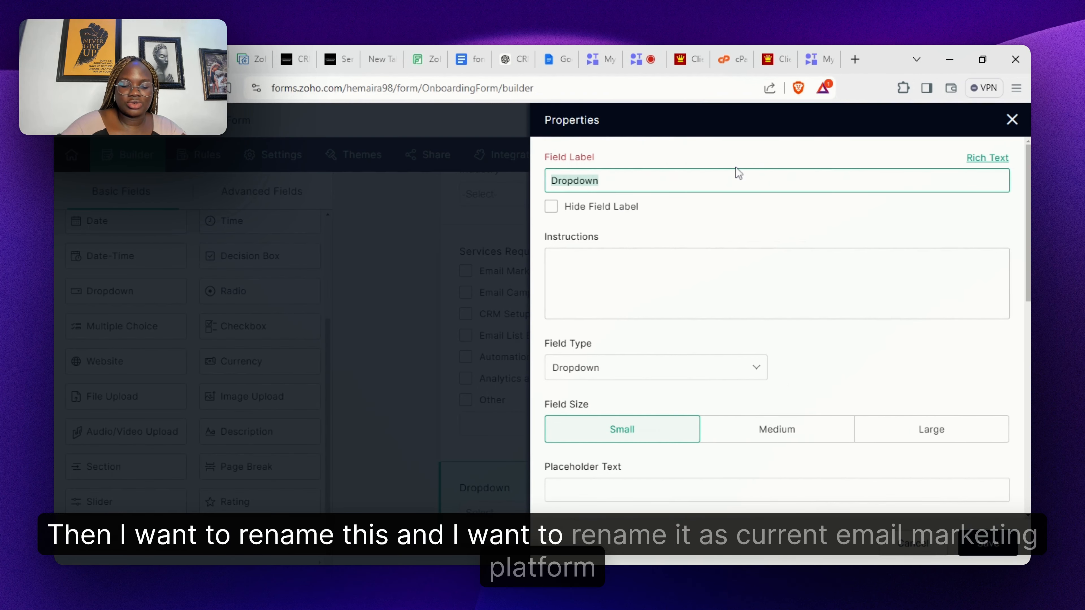
type("Current Email Marketing Platform")
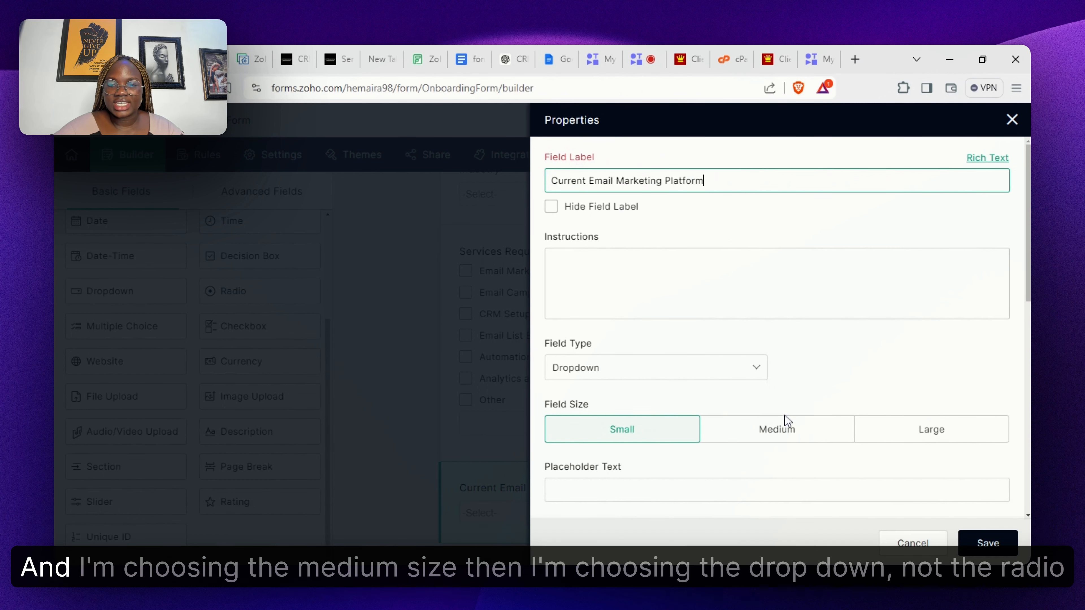
left_click(787, 432)
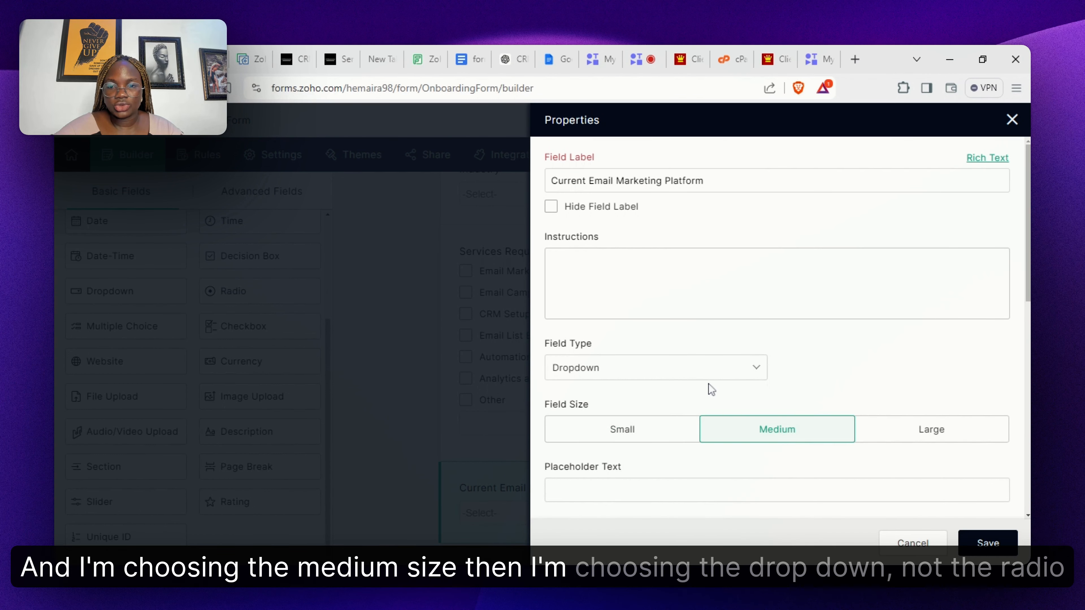
left_click(714, 370)
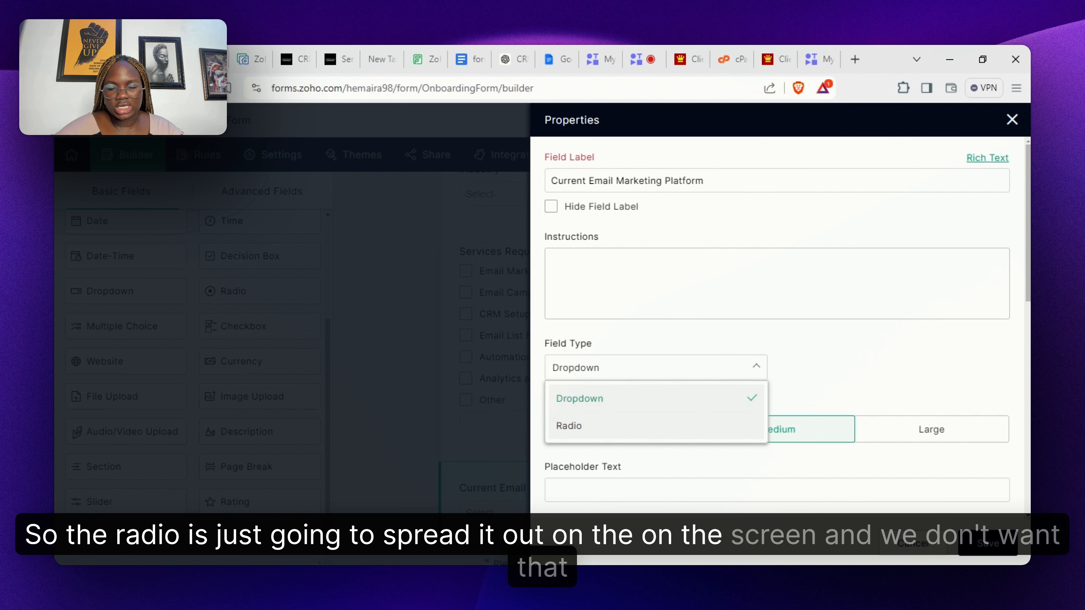
left_click(858, 396)
- Remove the second and third sample choices and open the choice import dialog
scroll(858, 395, "down", 4)
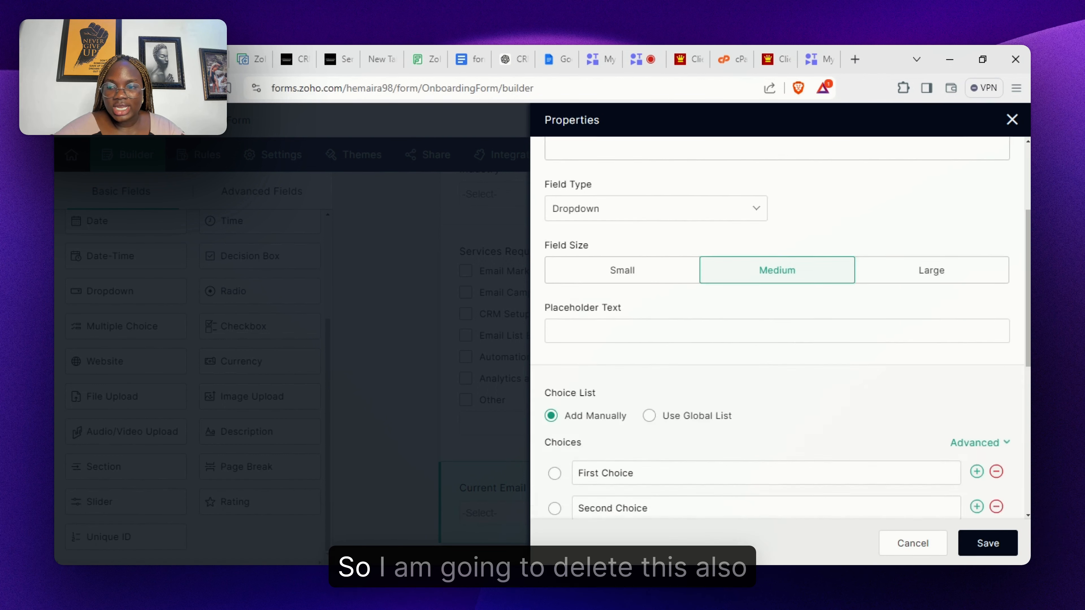
scroll(939, 385, "down", 4)
left_click(996, 369)
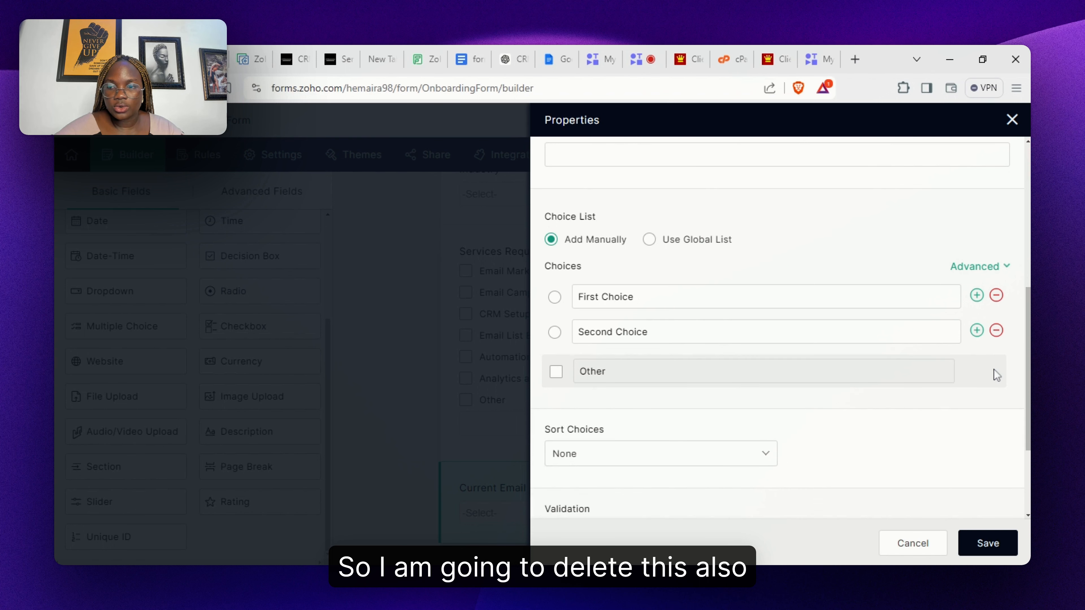
left_click(996, 332)
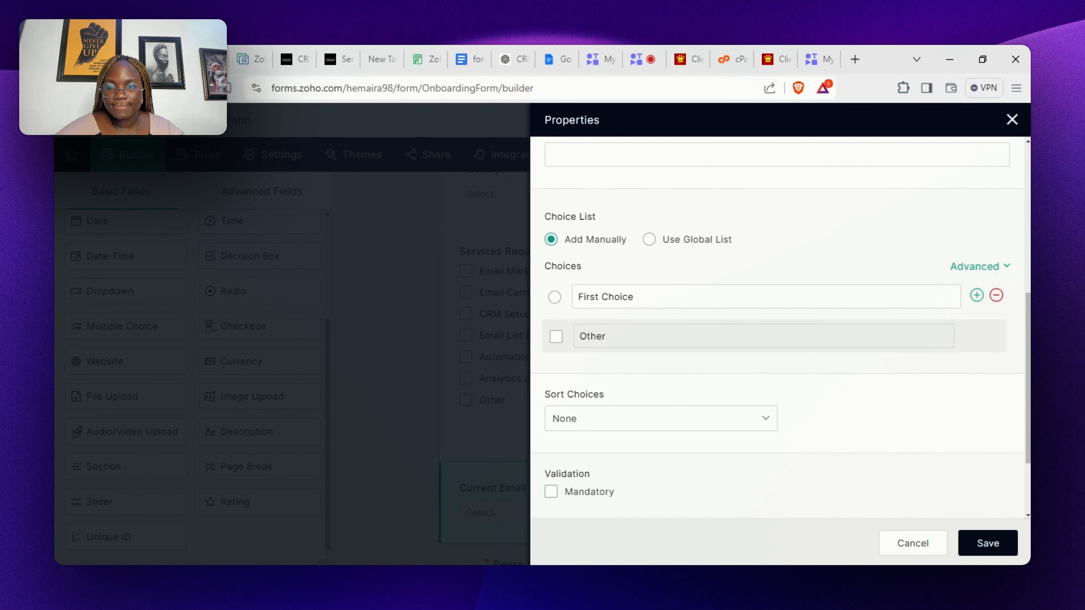
mouse_move(988, 271)
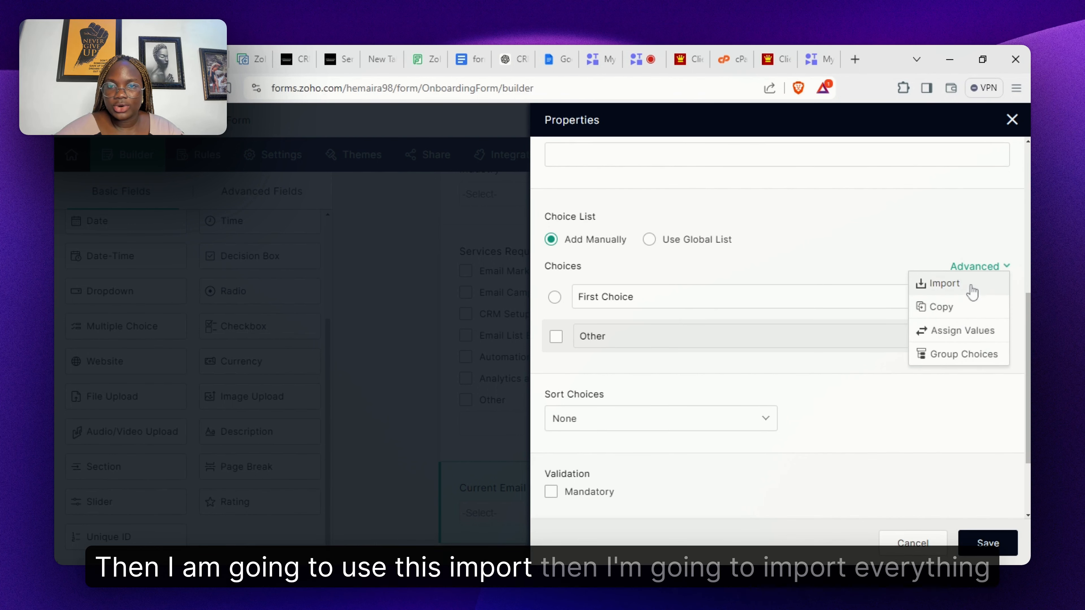
left_click(961, 285)
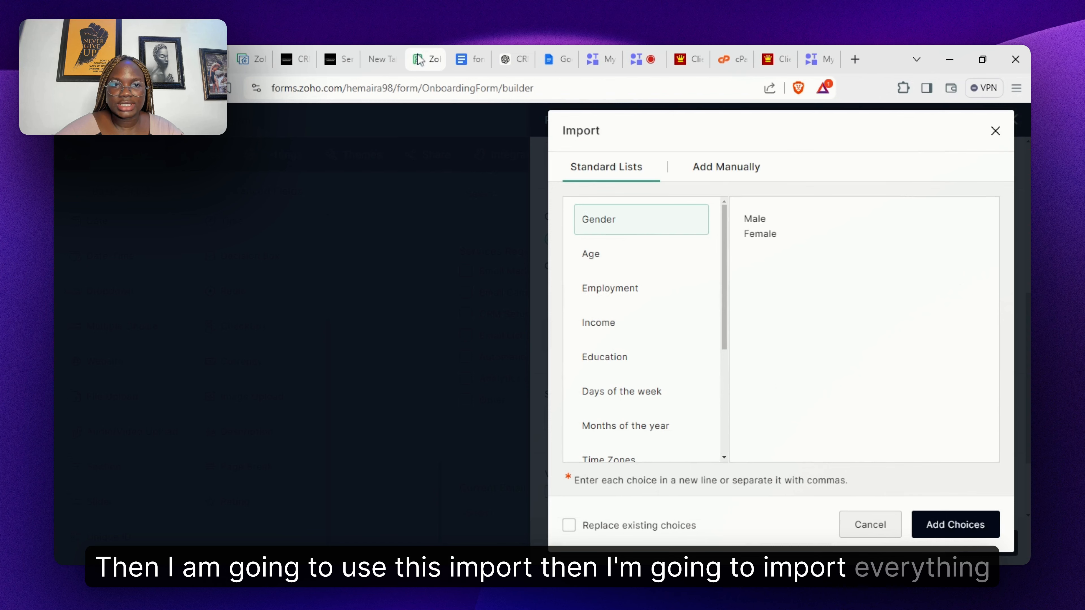
- Select Mailchimp through Drip in the outline and paste into the Add Manually import box
left_click(469, 59)
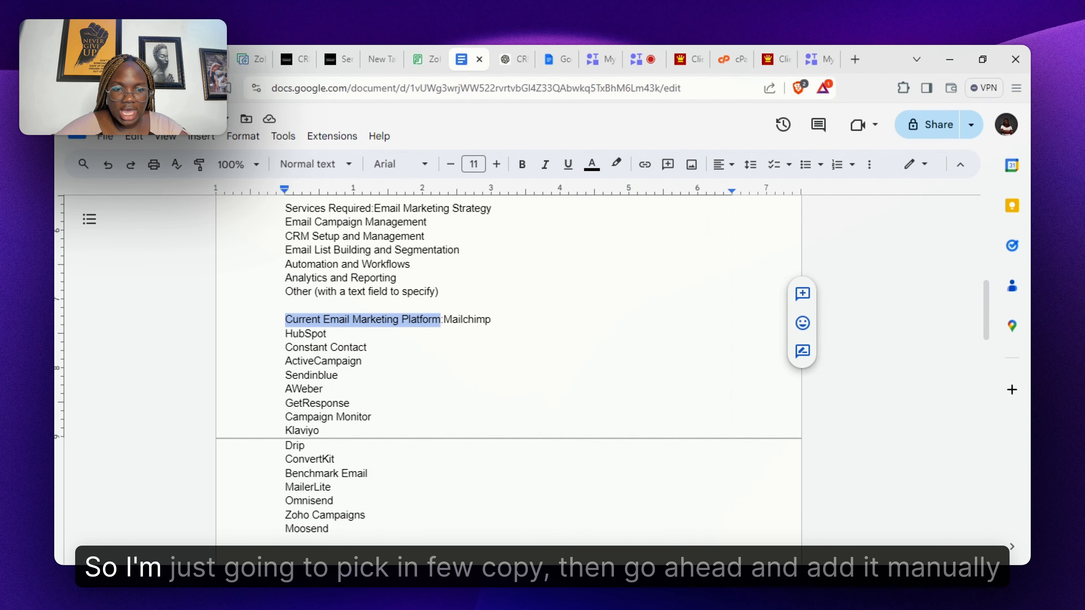
left_click_drag(443, 319, 310, 445)
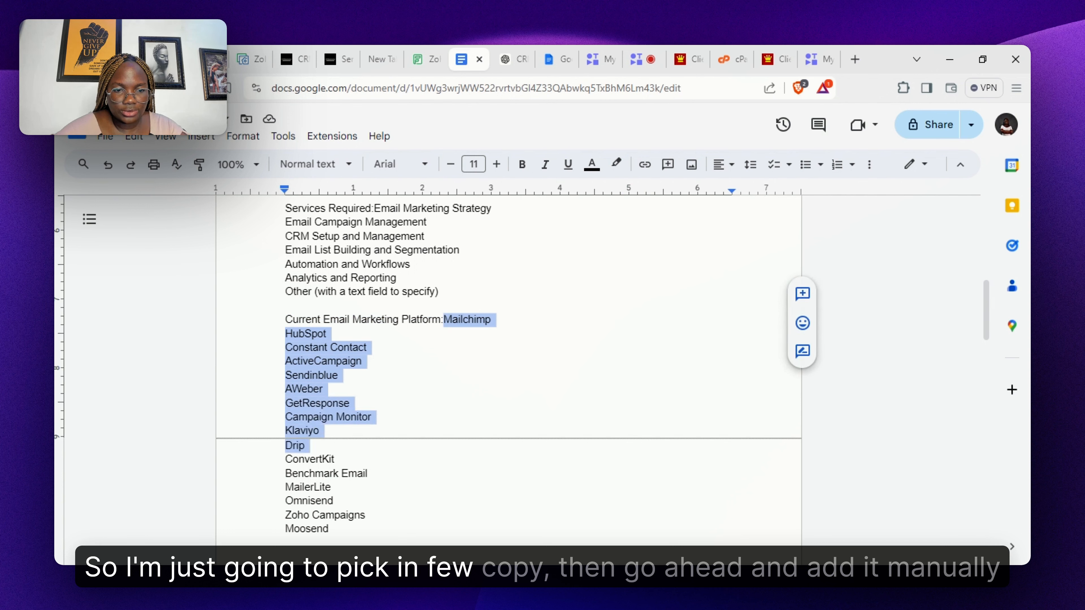
left_click(306, 445)
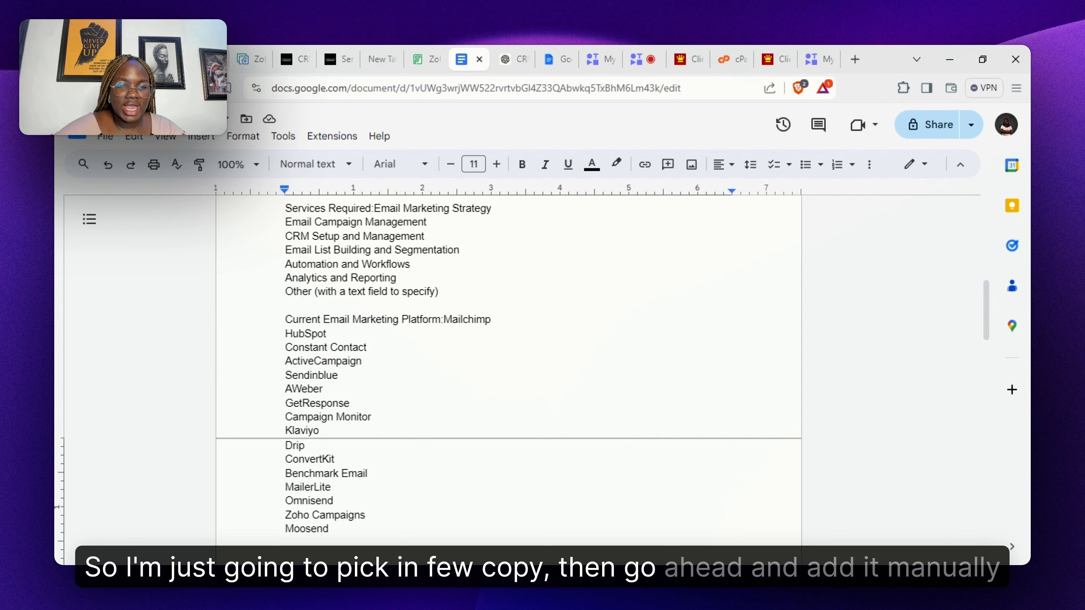
left_click(164, 59)
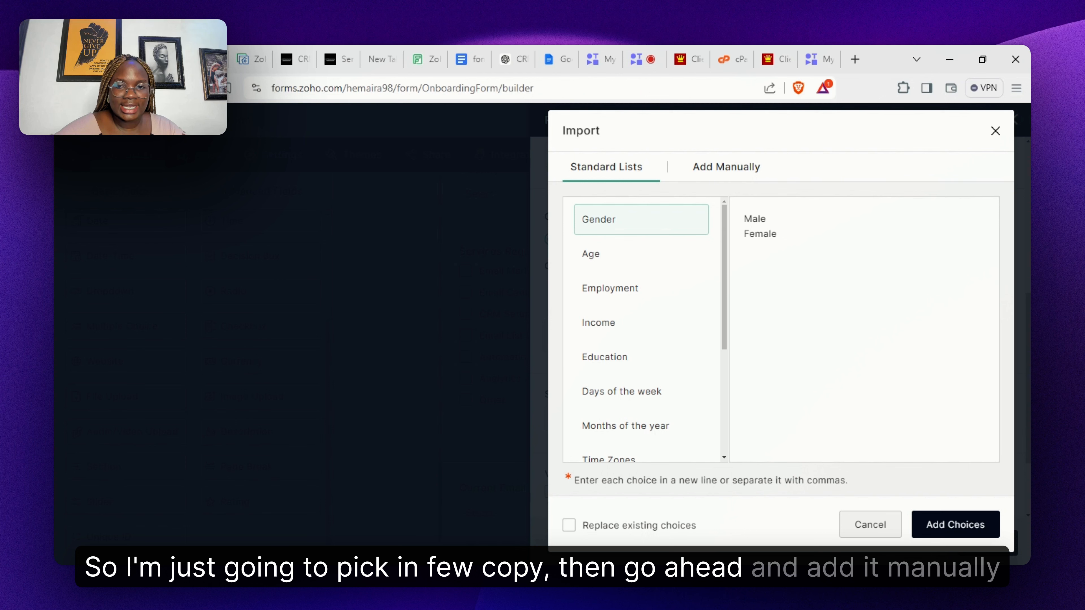
left_click(724, 181)
key("ctrl+v")
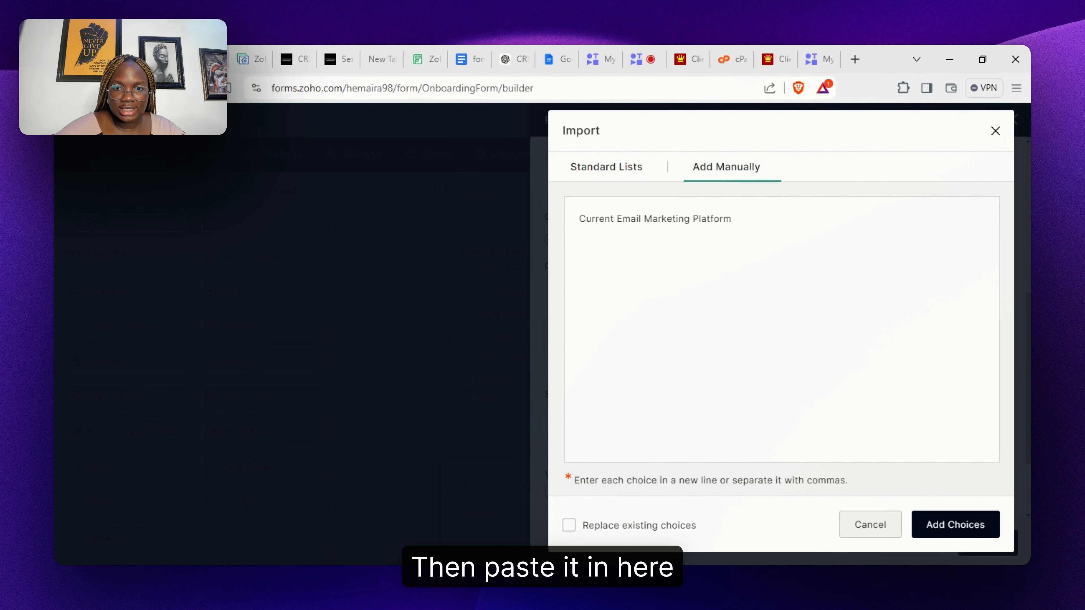
- Re-copy the ten platforms and replace the wrongly pasted heading text with them
left_click(425, 59)
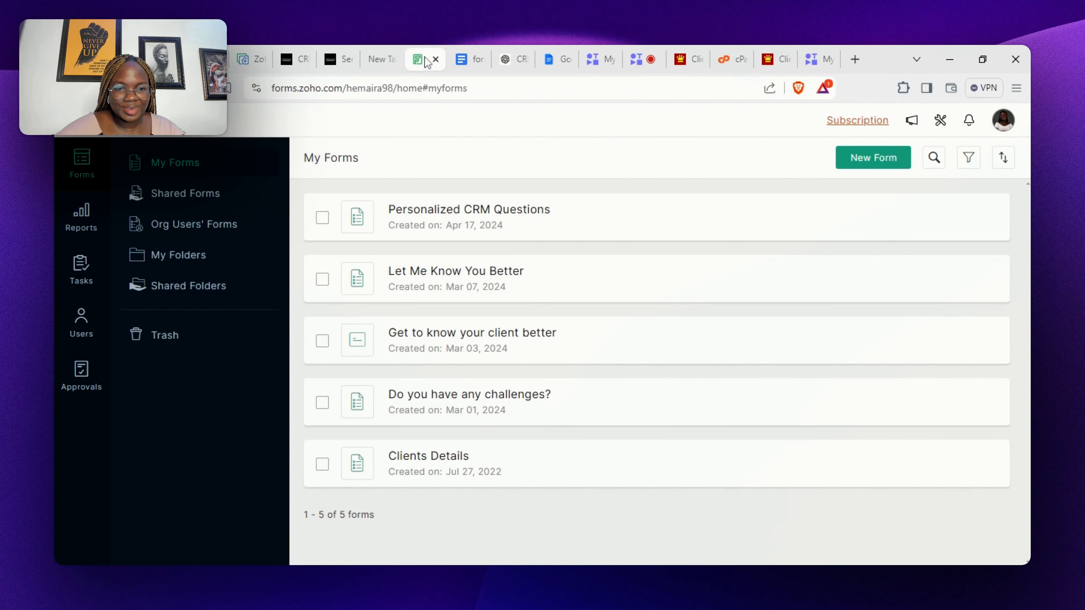
left_click(466, 64)
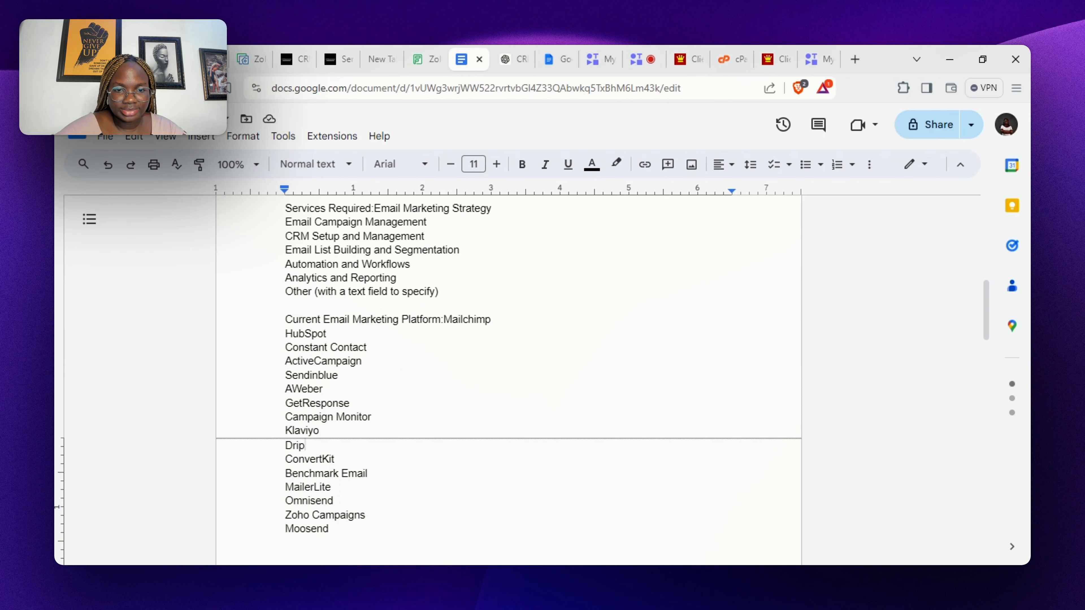
left_click_drag(443, 319, 305, 445)
key("ctrl+c")
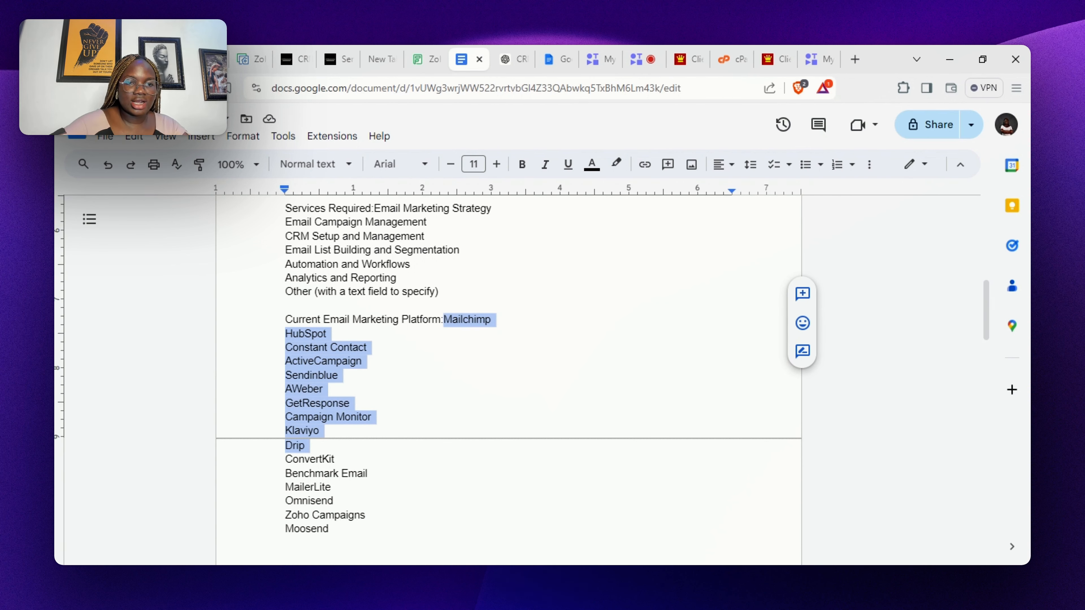
left_click(208, 60)
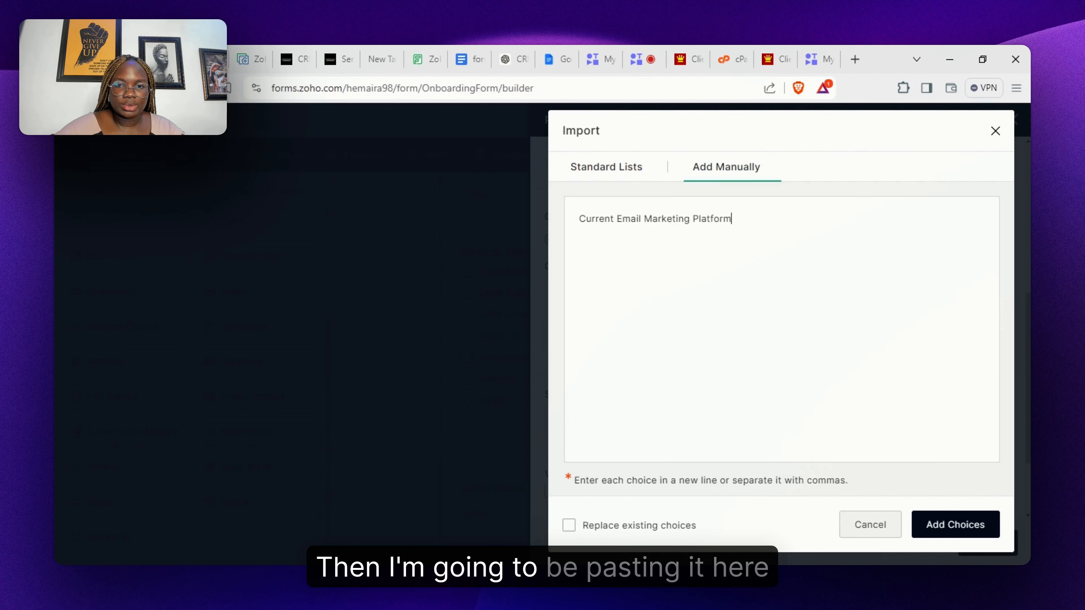
key("ctrl+a")
key("ctrl+v")
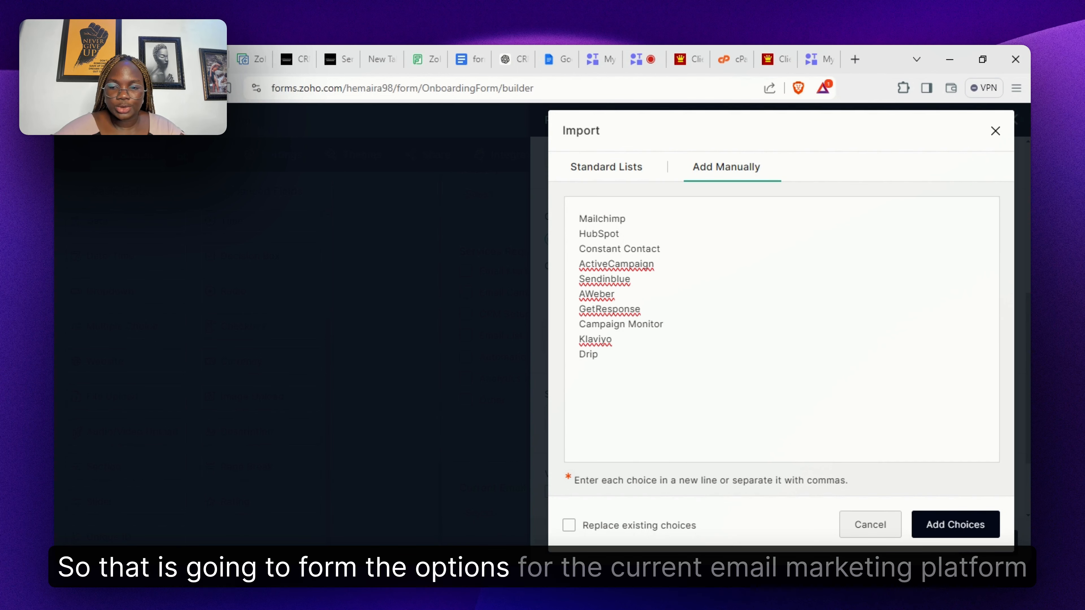
- Add the ten platforms as choices, delete First Choice, and save the dropdown
left_click(962, 525)
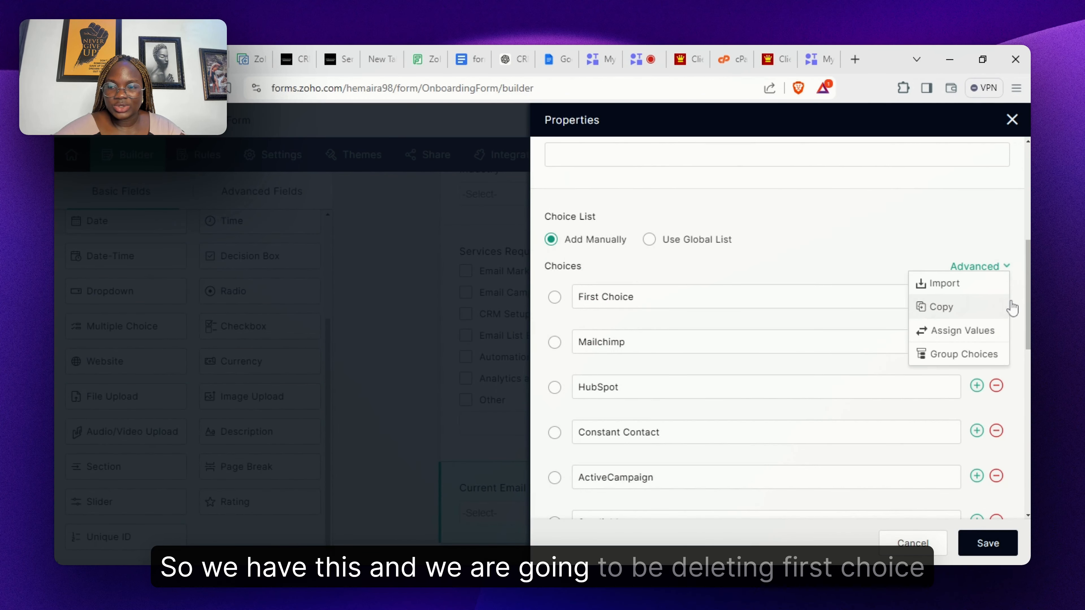
left_click(996, 295)
left_click_drag(1017, 315, 1019, 424)
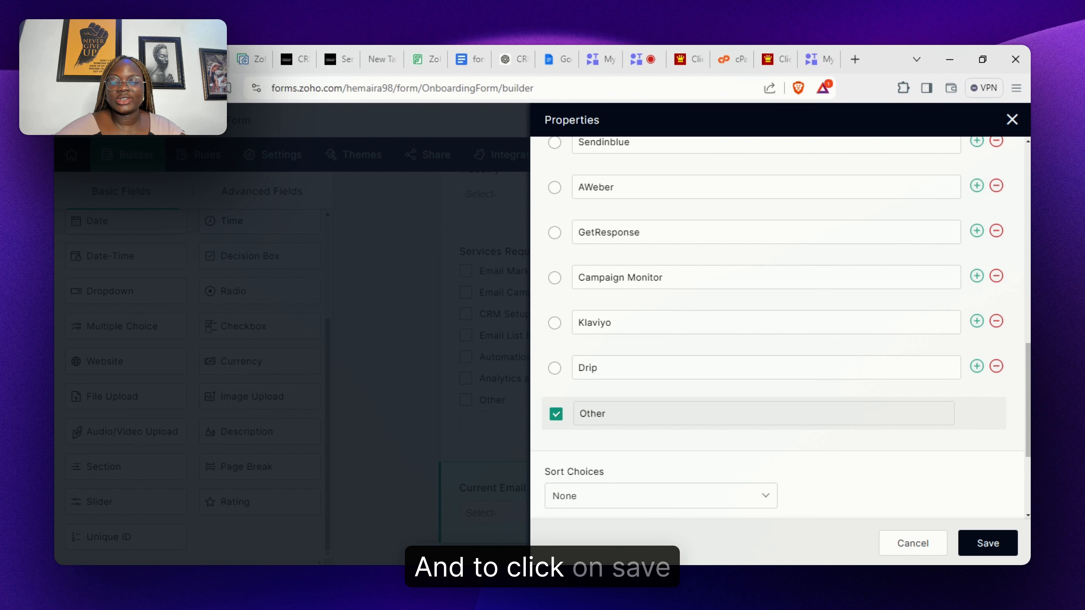
left_click(986, 545)
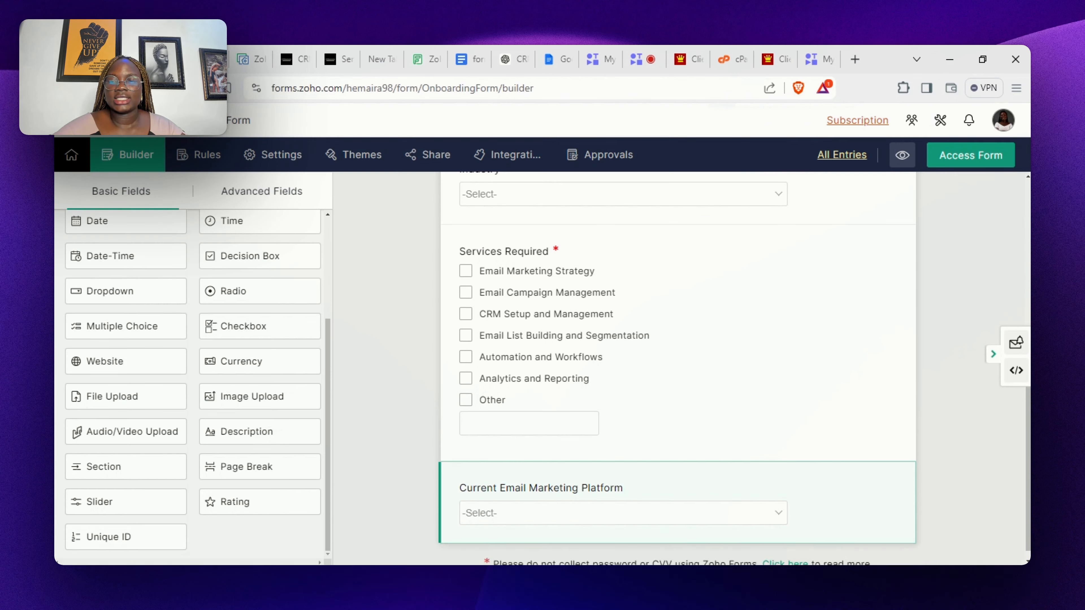
scroll(678, 368, "down", 1)
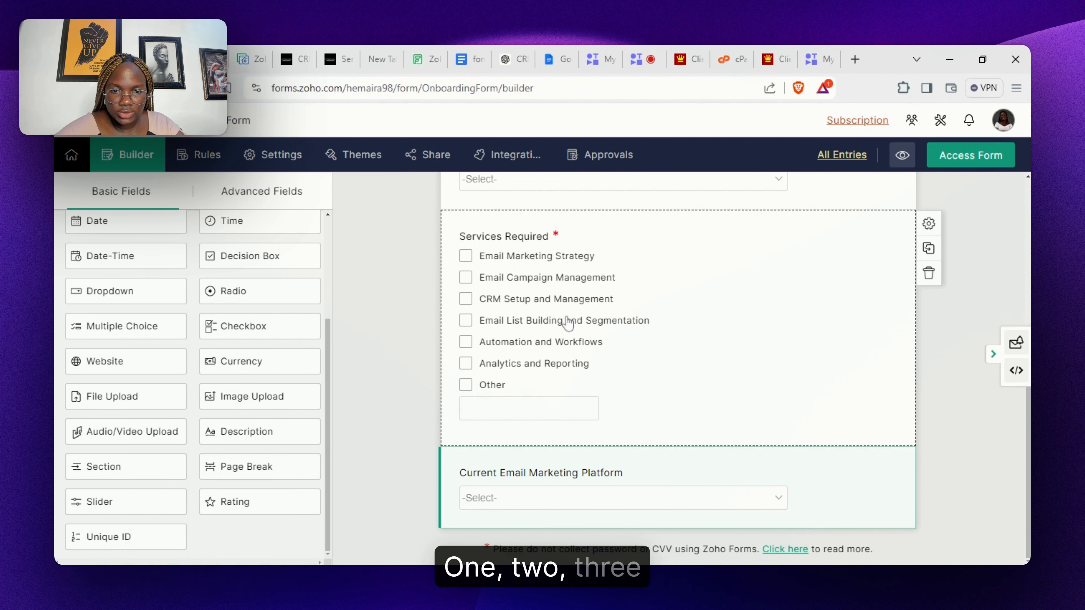
- Set Services Required's Show data in option to 3 Columns and save
left_click(749, 341)
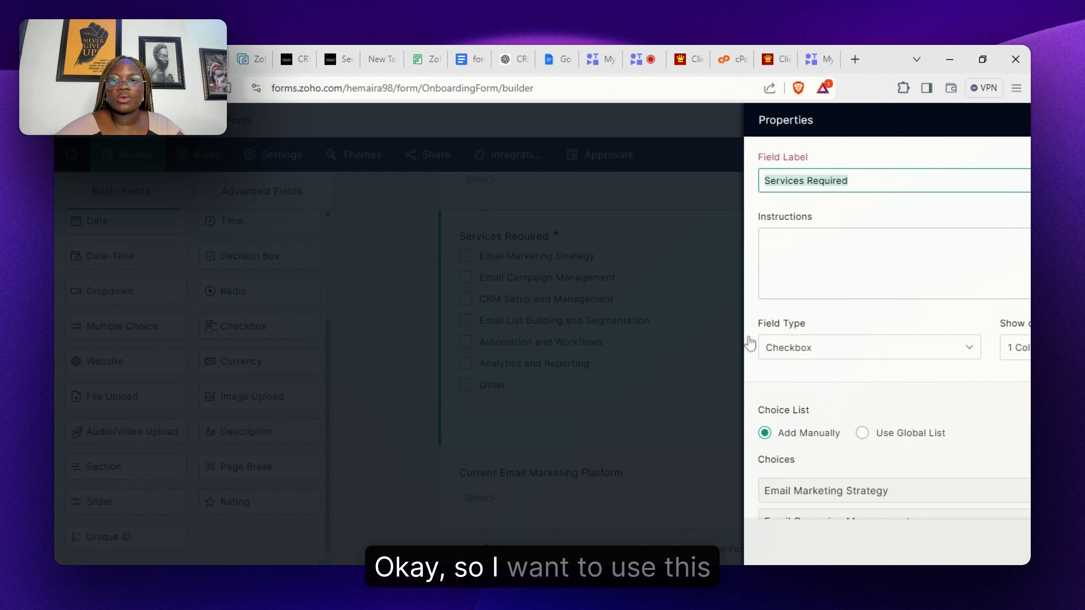
left_click(968, 350)
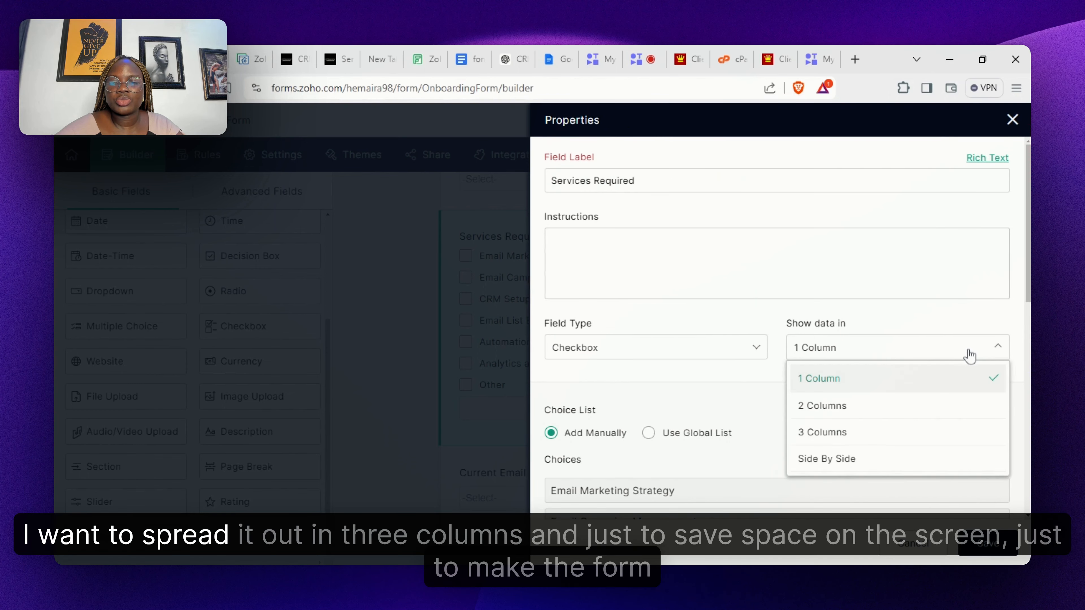
left_click(910, 441)
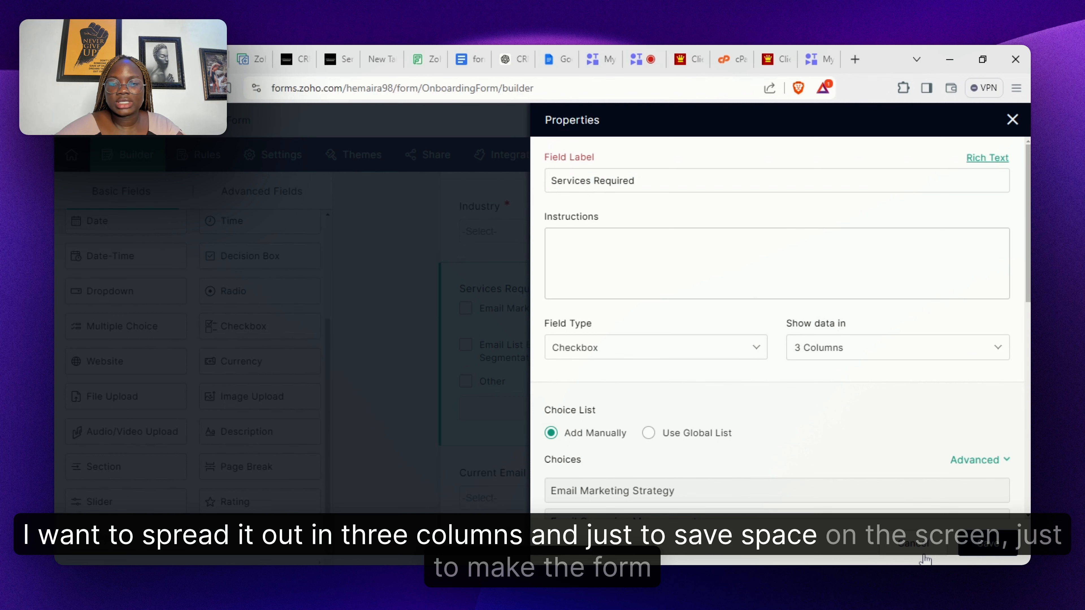
left_click(979, 549)
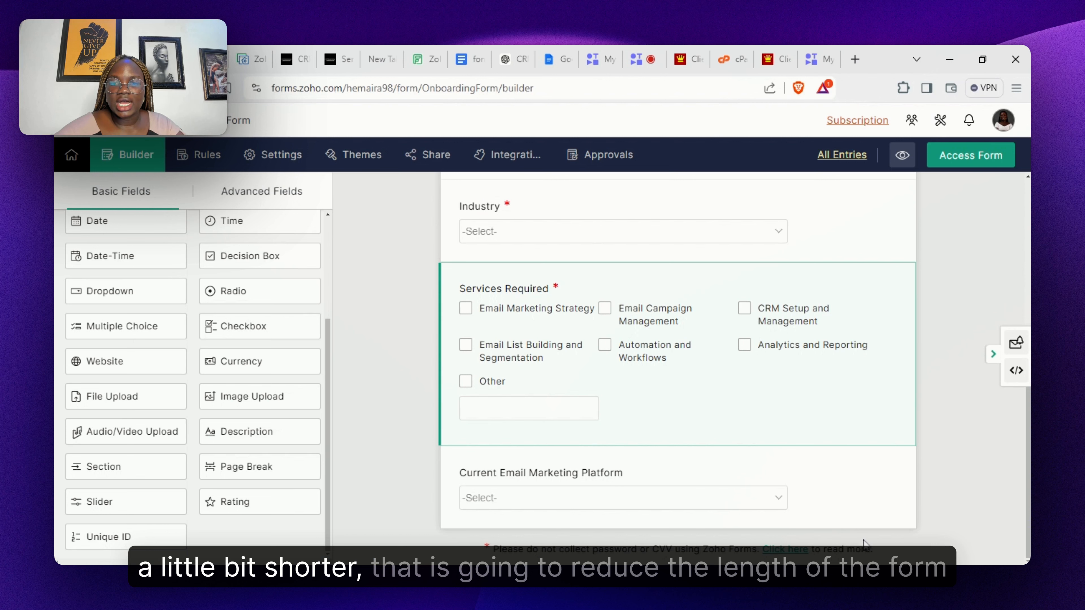
mouse_move(611, 342)
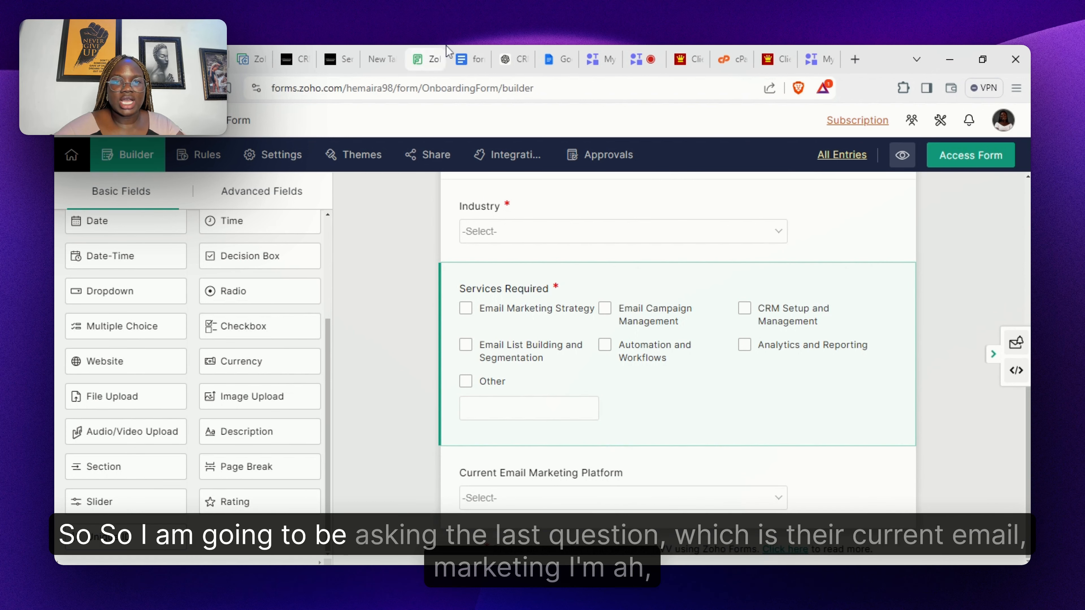
left_click(468, 59)
scroll(508, 359, "down", 5)
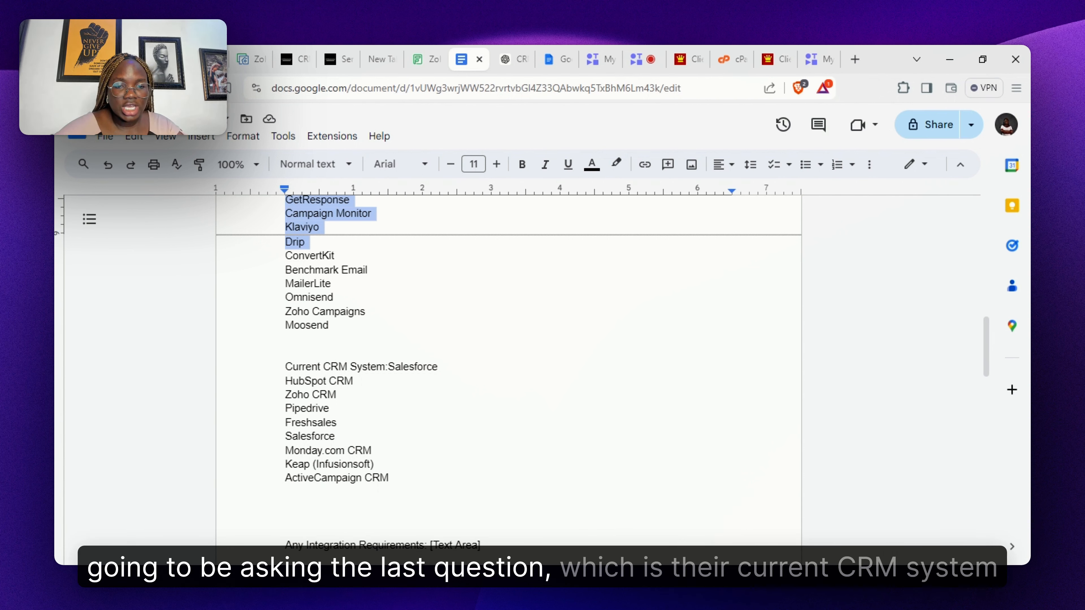
left_click_drag(384, 367, 285, 366)
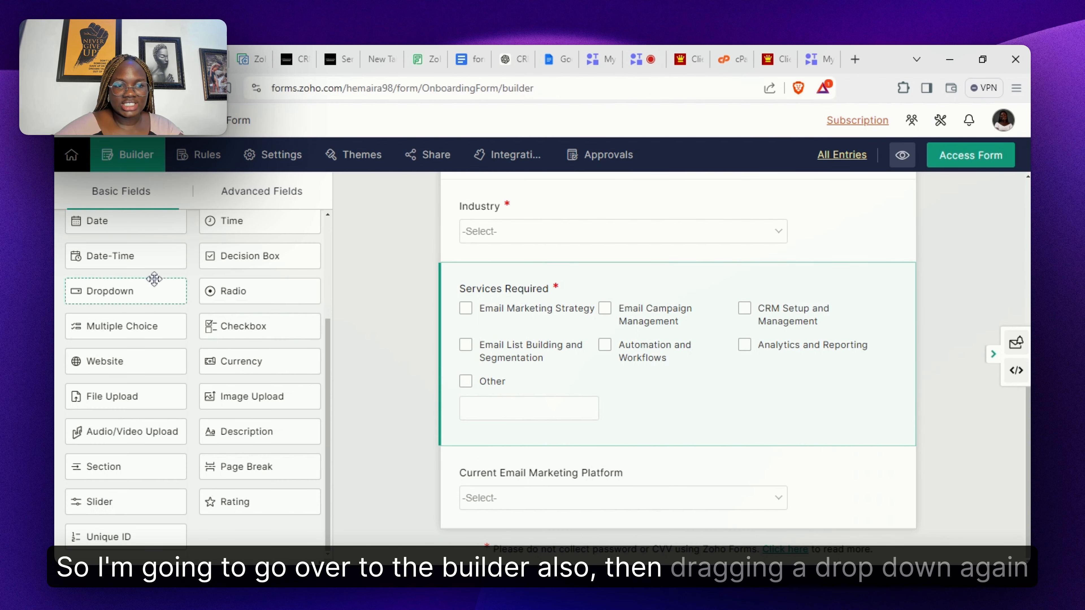
- Add a medium-size dropdown labelled Current CRM System below the email platform question
left_click_drag(130, 291, 548, 526)
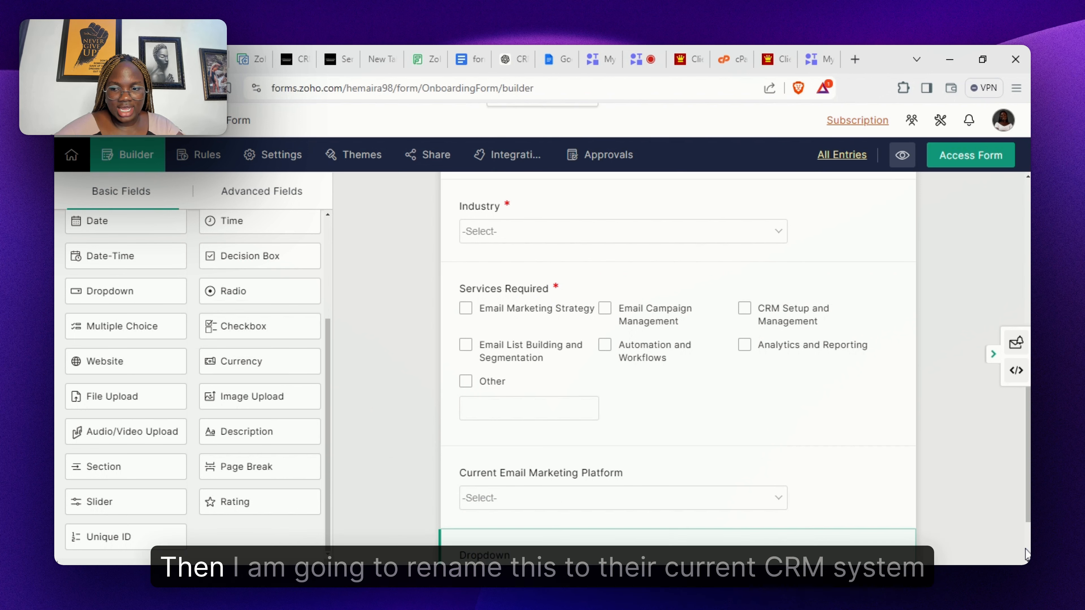
left_click(726, 506)
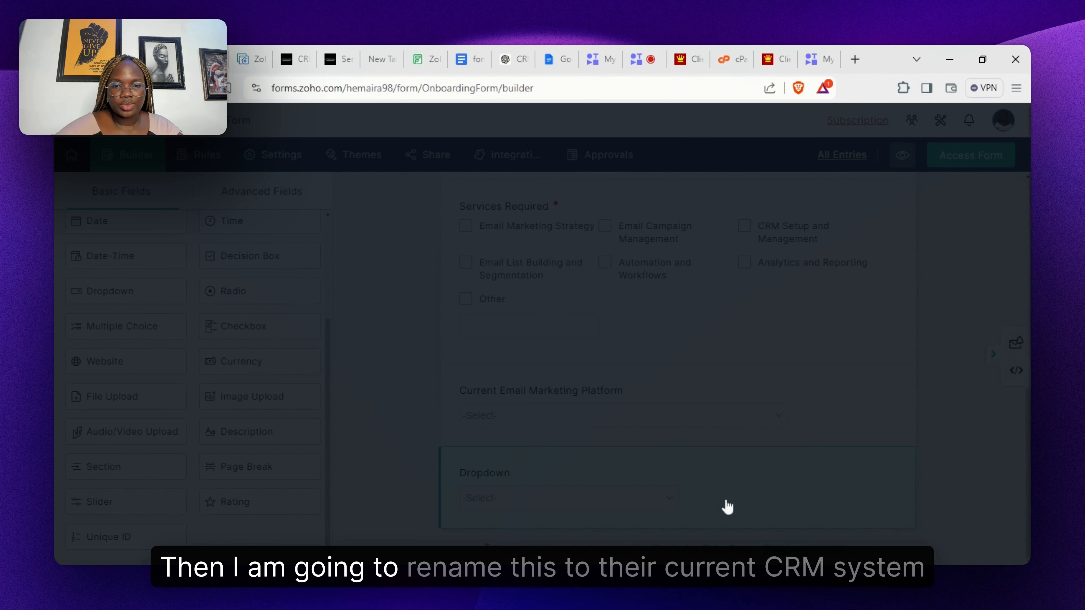
type("Current CRM System")
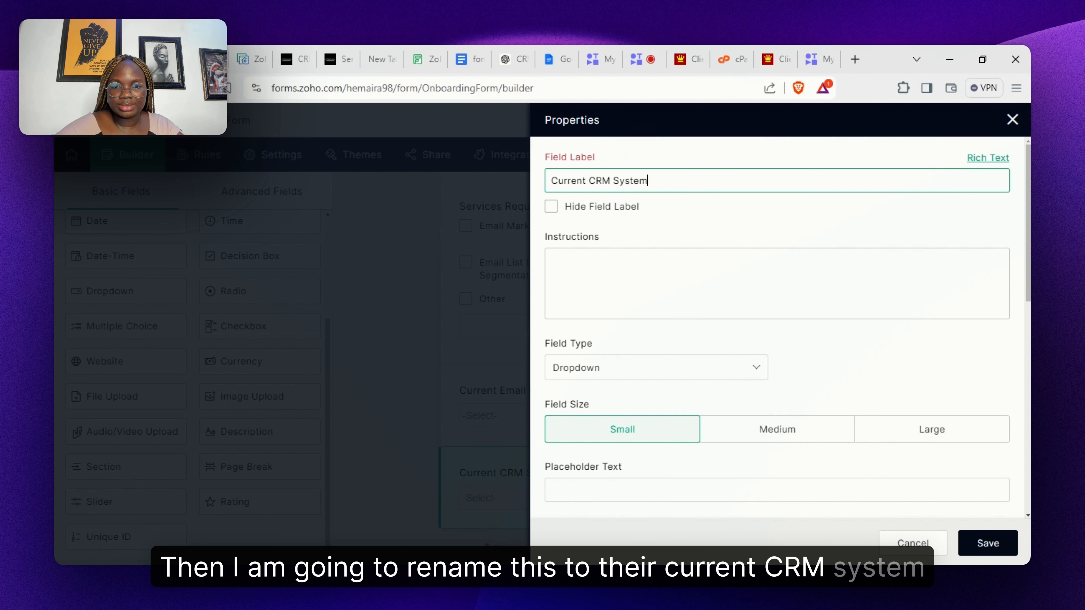
left_click(803, 442)
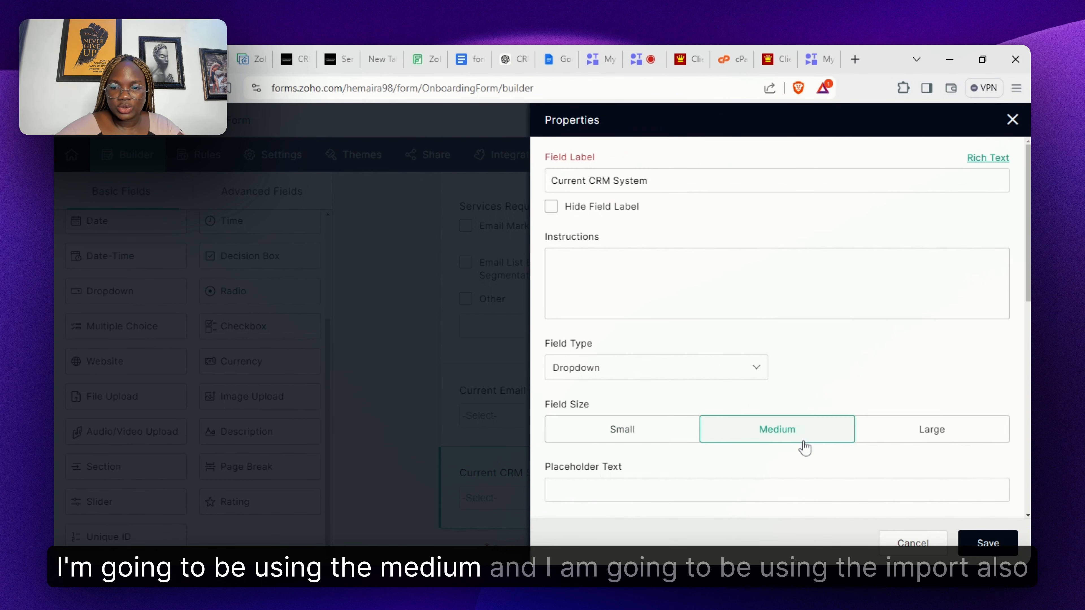
- Remove the Second and Third Choice placeholders and open the choice import dialog
scroll(1013, 366, "down", 1)
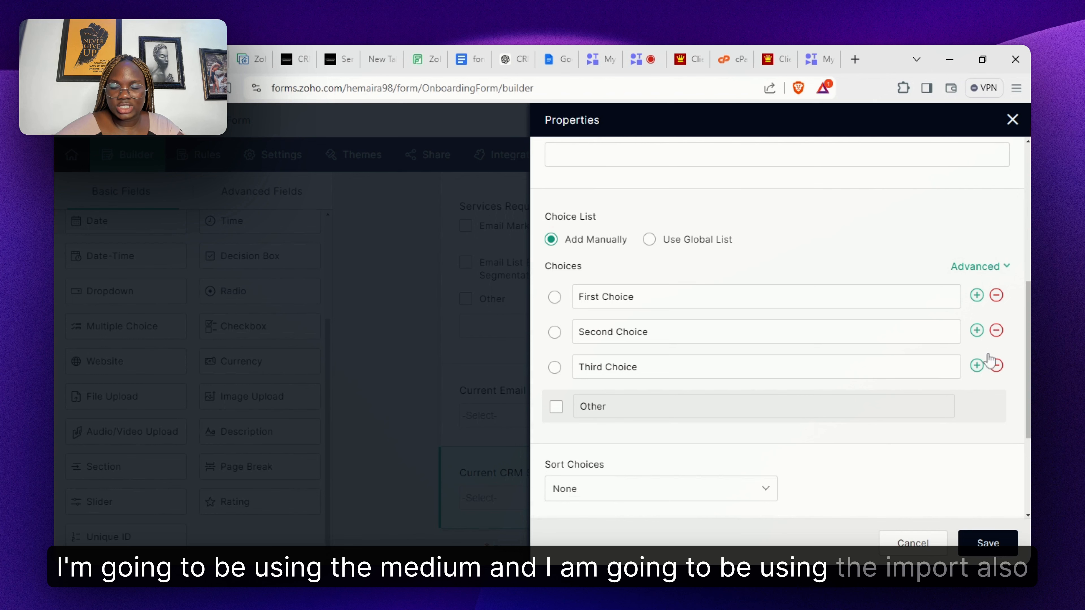
left_click(997, 366)
left_click(996, 330)
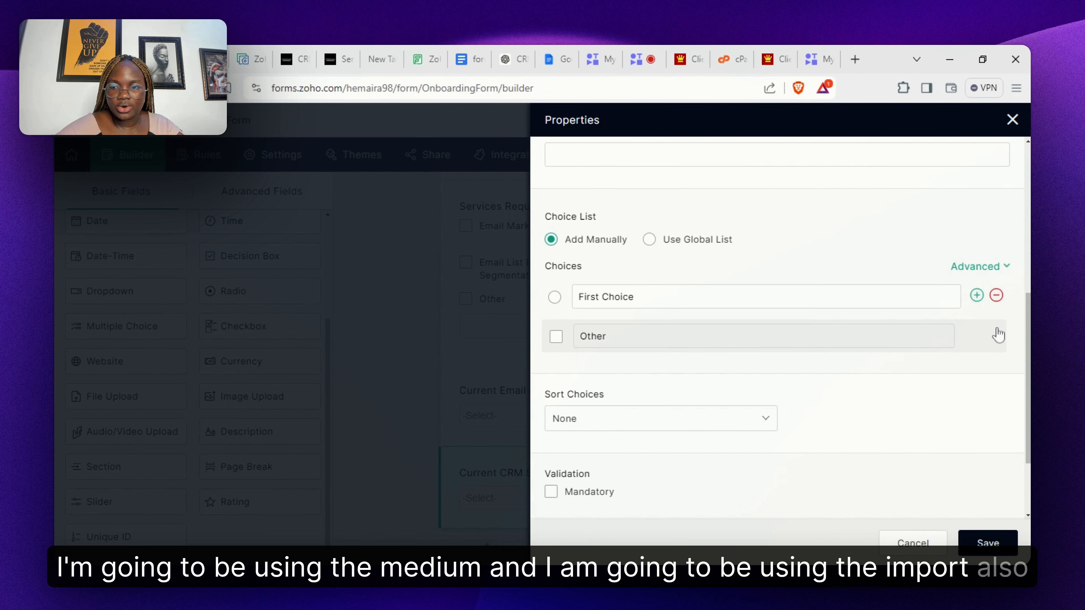
left_click(1002, 268)
left_click(951, 283)
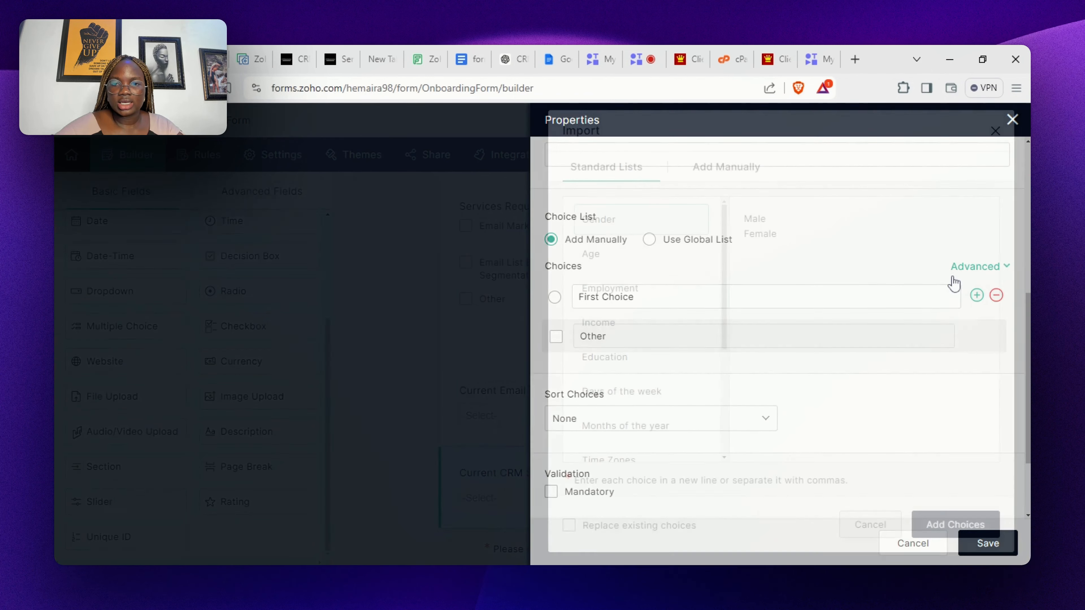
- Paste the CRM names, from HubSpot CRM onward, into the Add Manually import box
left_click(723, 179)
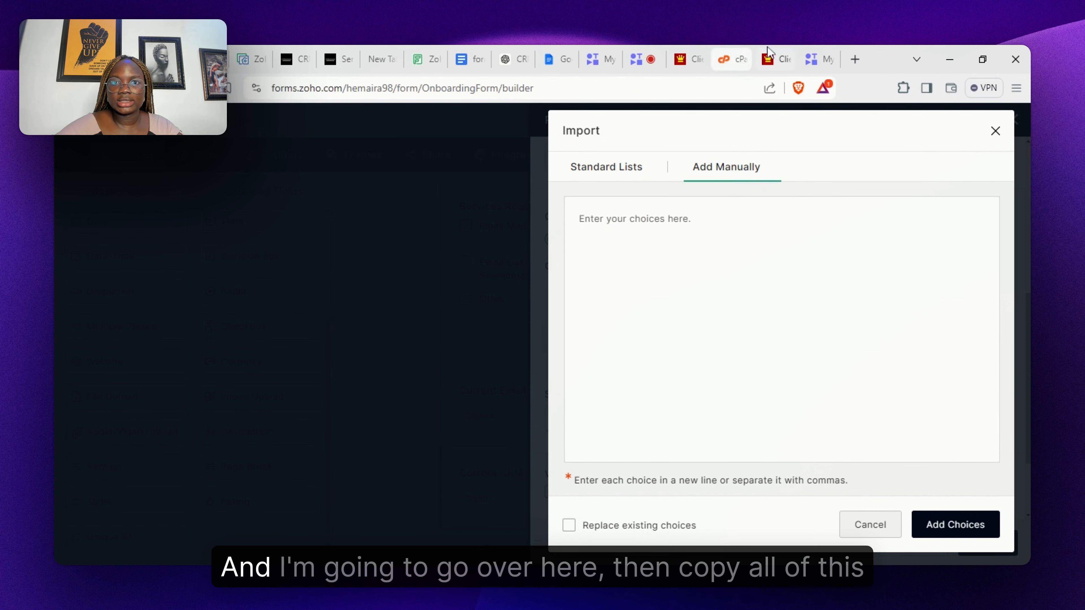
left_click(464, 60)
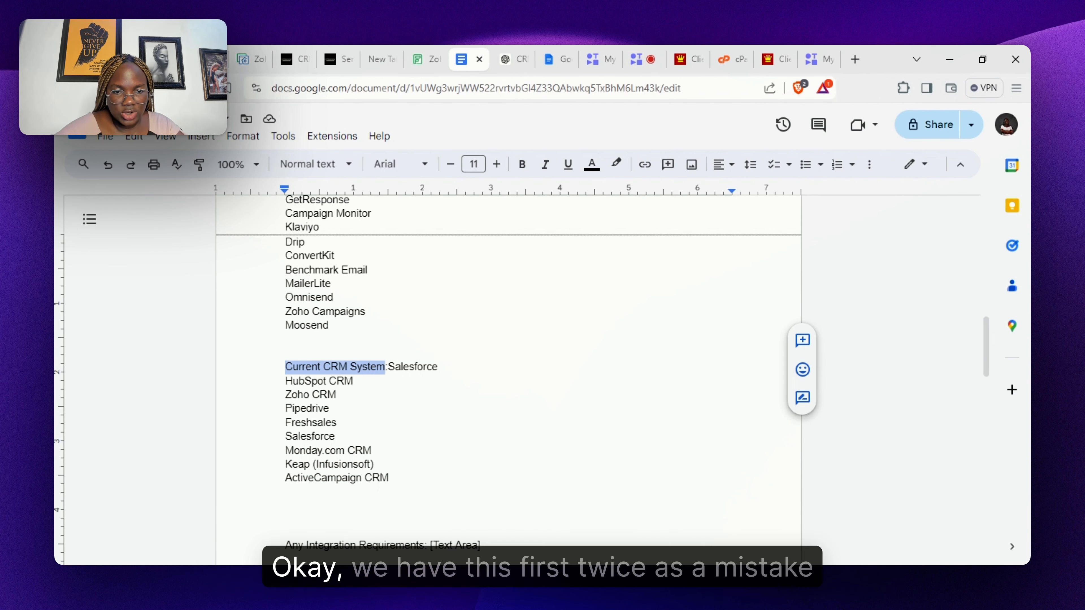
left_click(286, 381)
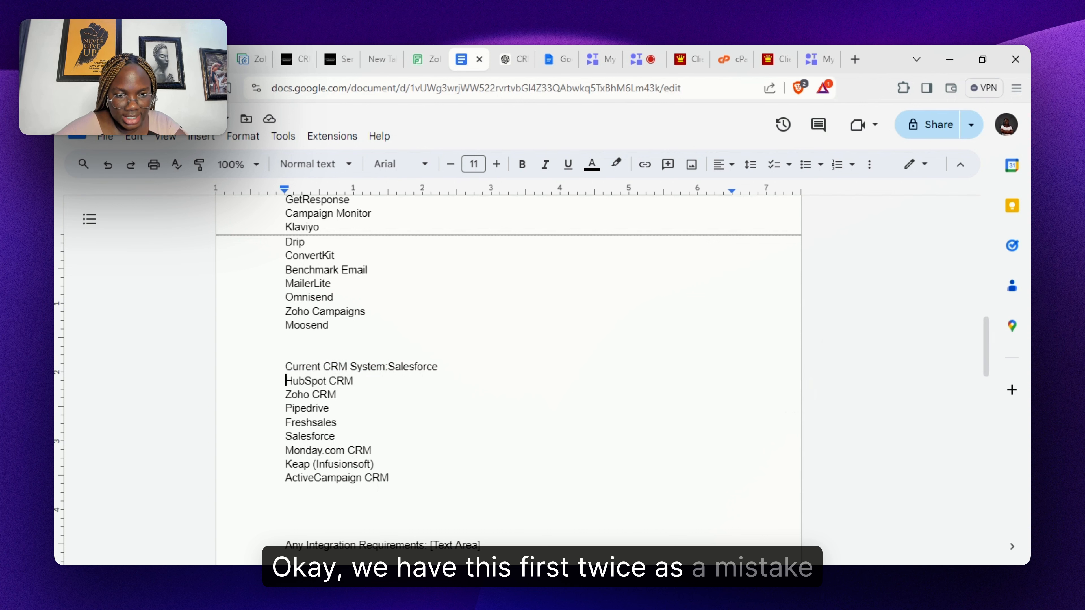
left_click_drag(286, 381, 388, 478)
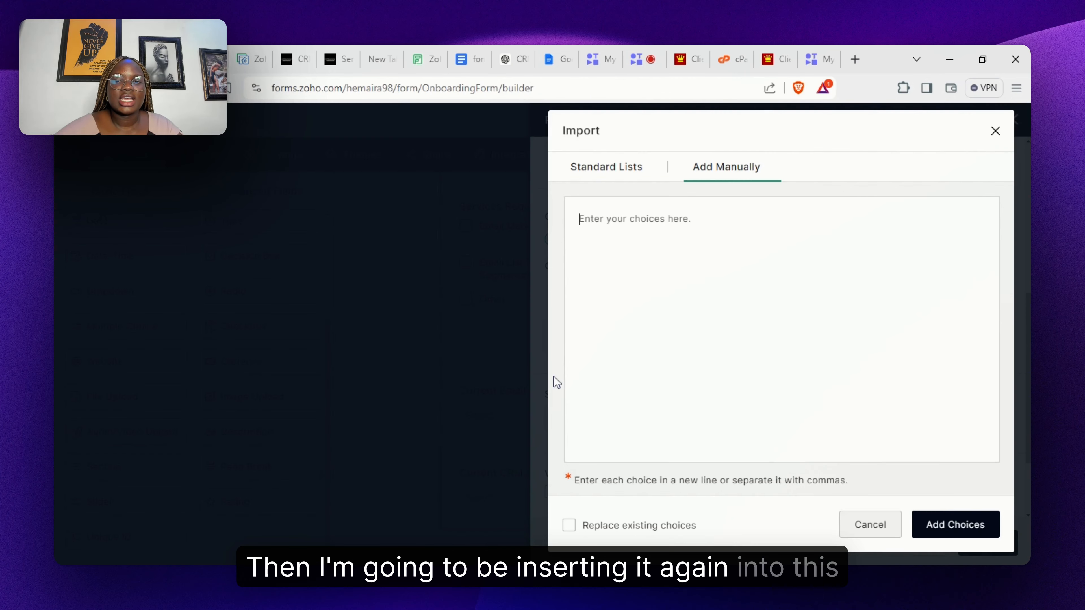
type("HubSpot CRM Zoho CRM Pipedrive Freshsales Salesforce Monday.com CRM Keap (Infusionsoft) ActiveCampaign CRM")
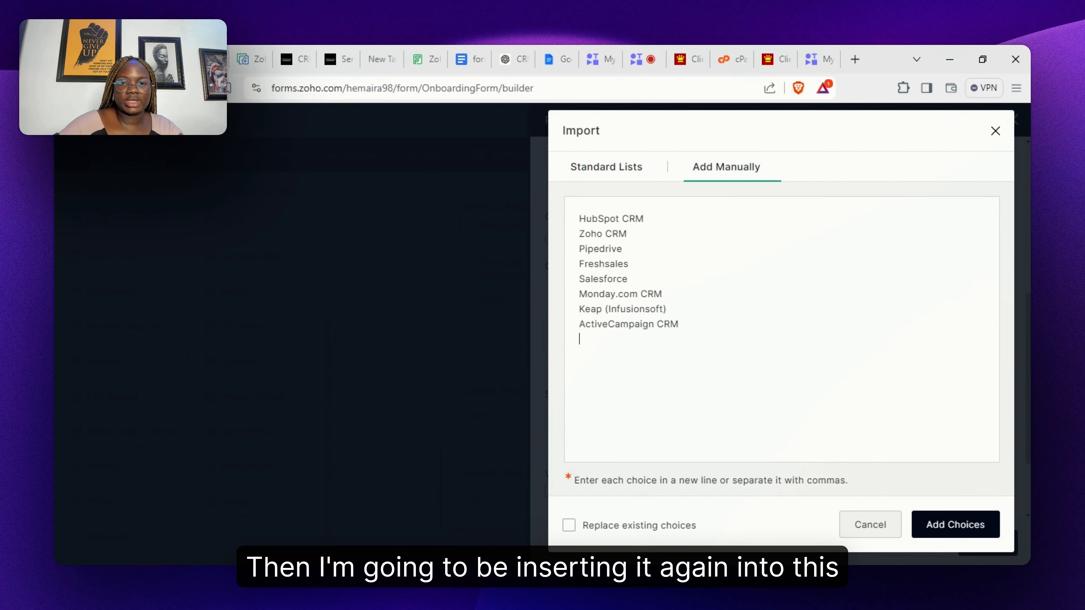
key("BackSpace")
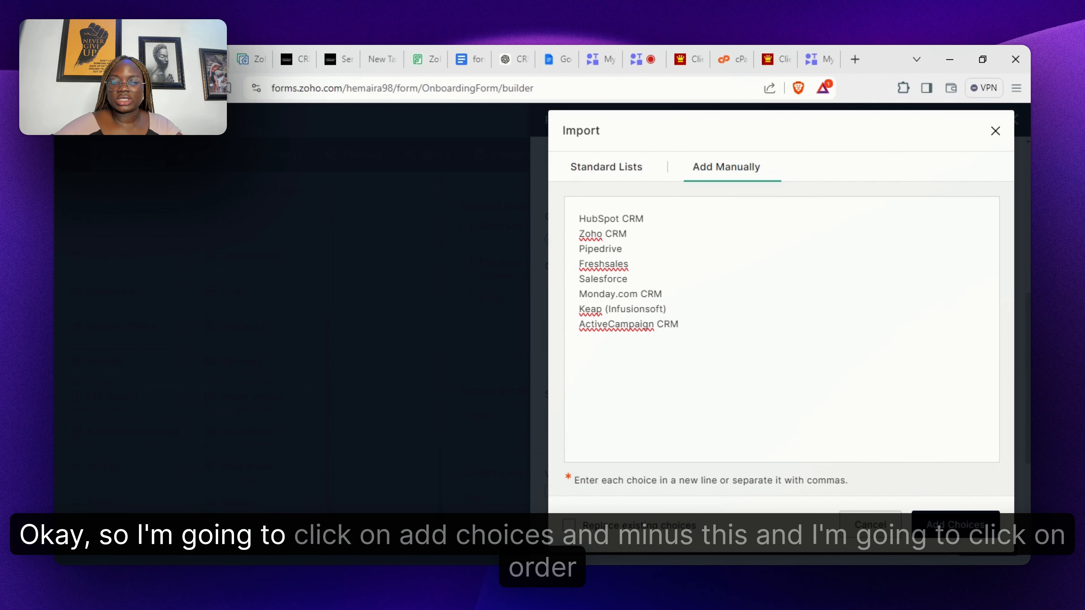
- Add the CRM names as choices, delete First Choice, and save the Current CRM System dropdown
left_click(955, 525)
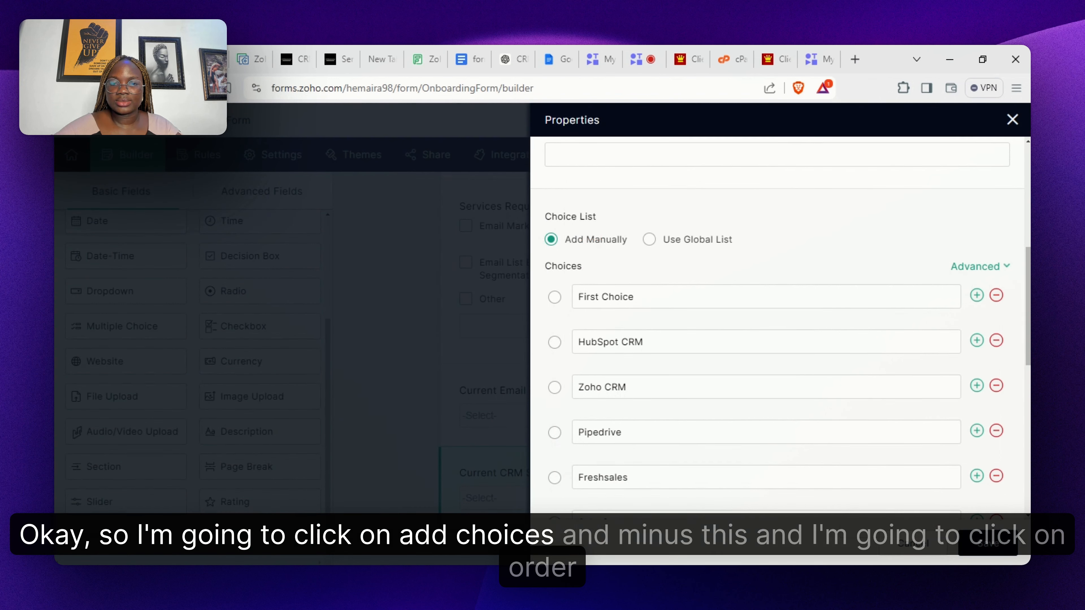
left_click(996, 299)
scroll(877, 330, "down", 5)
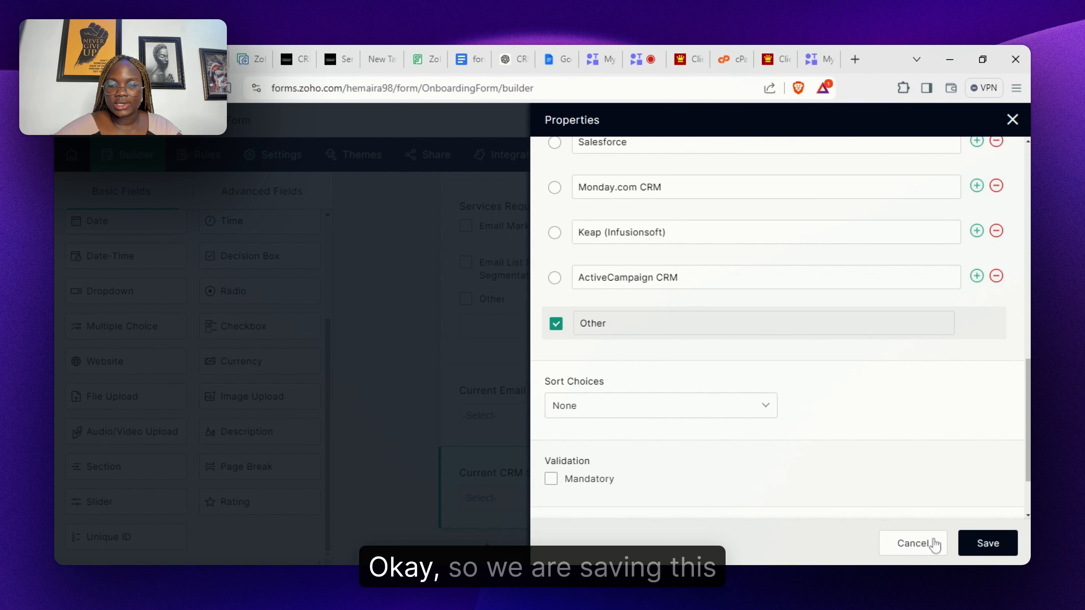
scroll(983, 470, "down", 2)
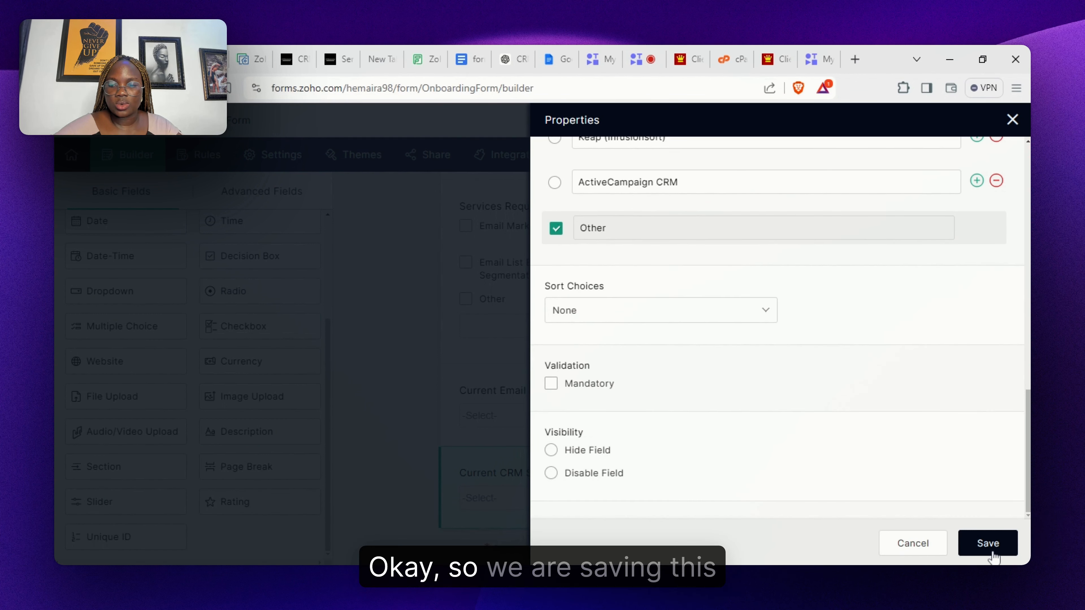
left_click(989, 544)
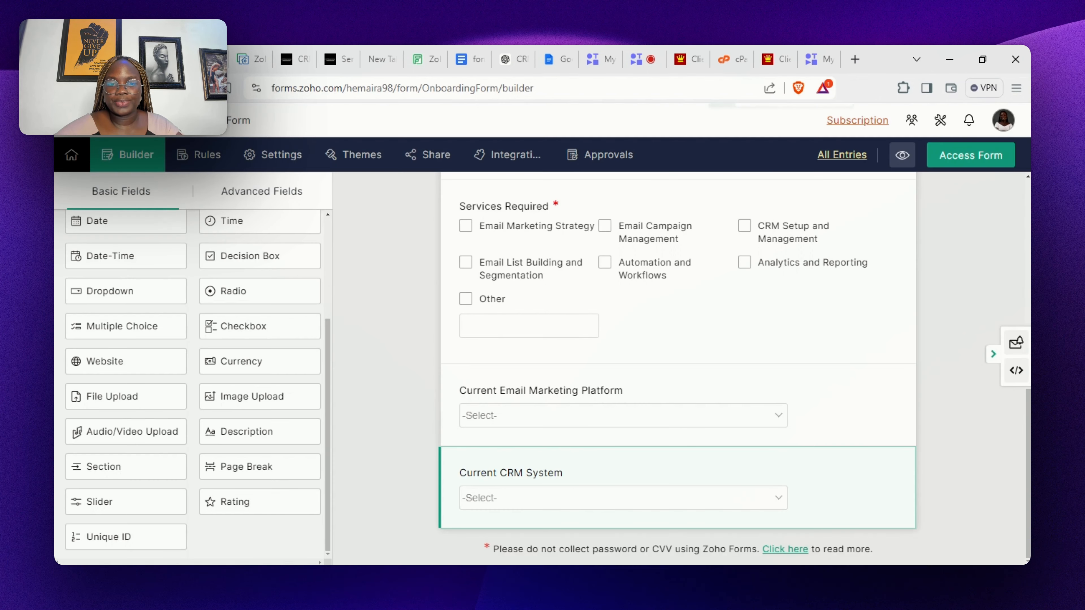
scroll(678, 367, "up", 5)
scroll(678, 368, "up", 5)
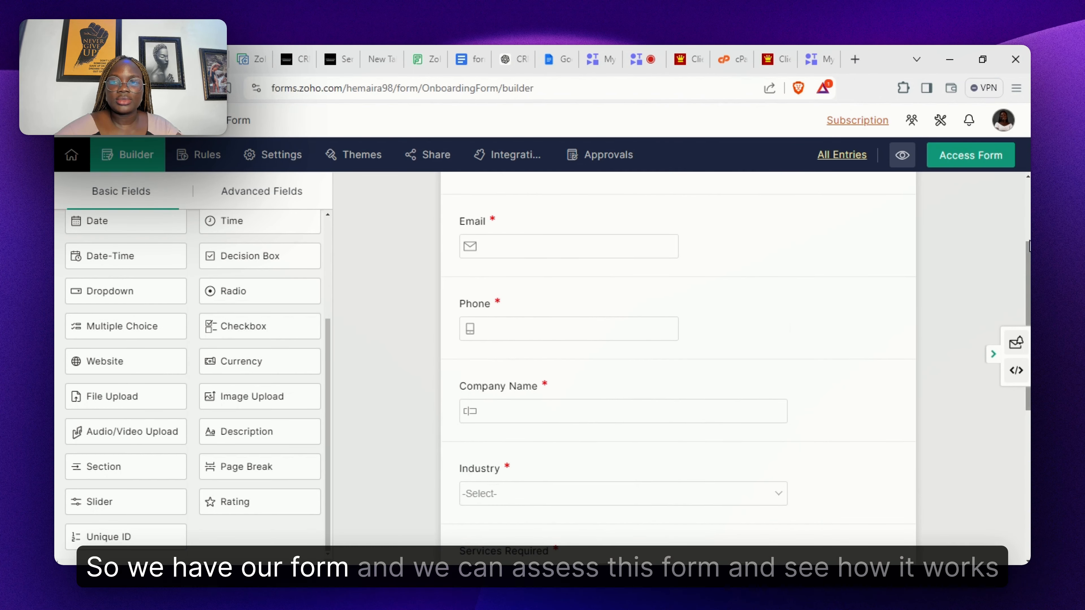
left_click(972, 160)
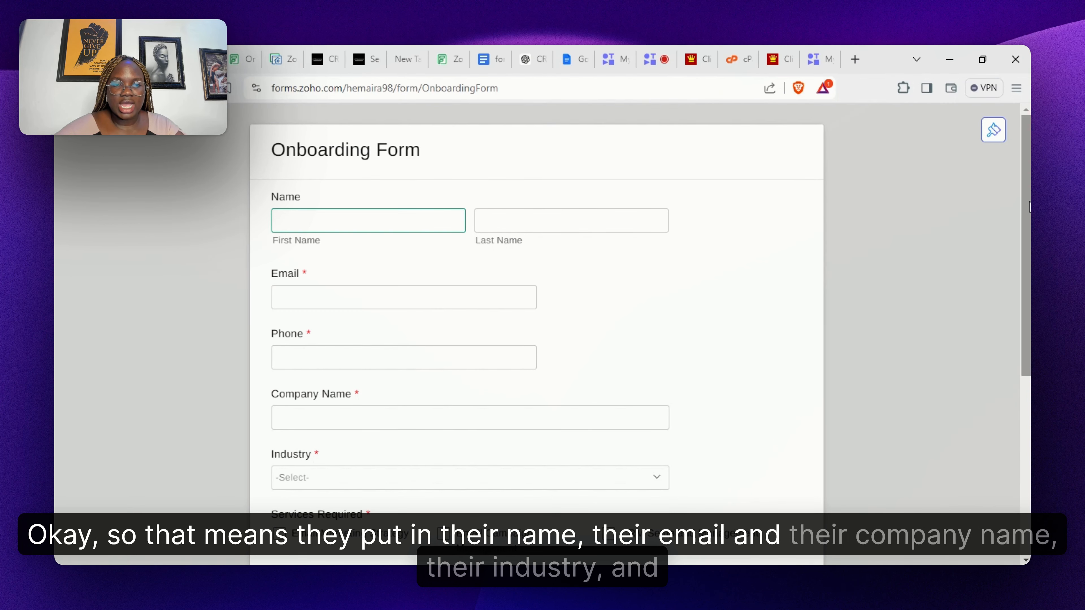
scroll(536, 338, "down", 5)
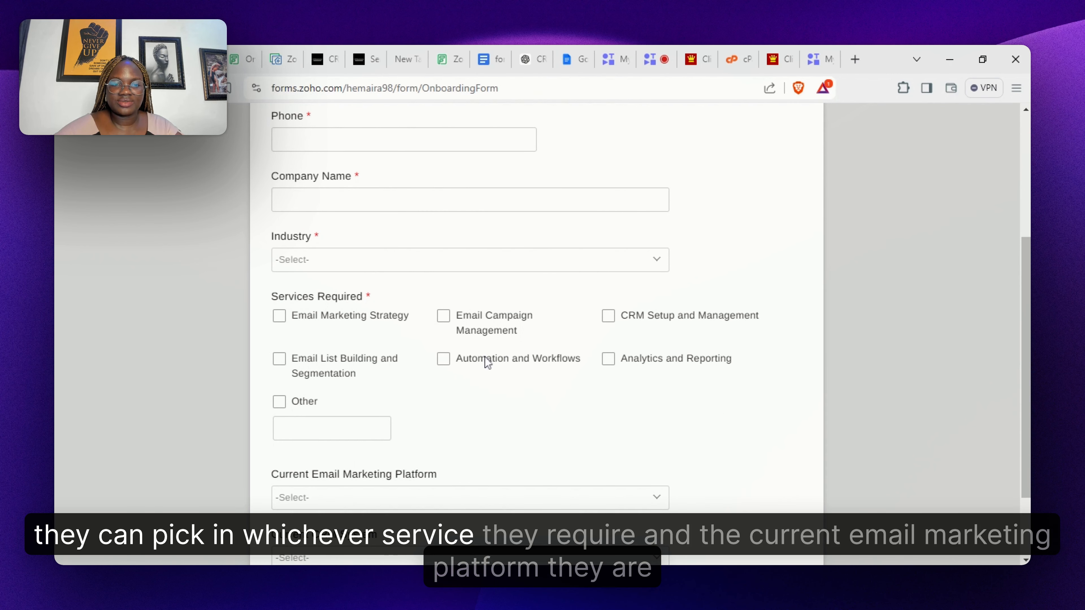
scroll(961, 484, "down", 2)
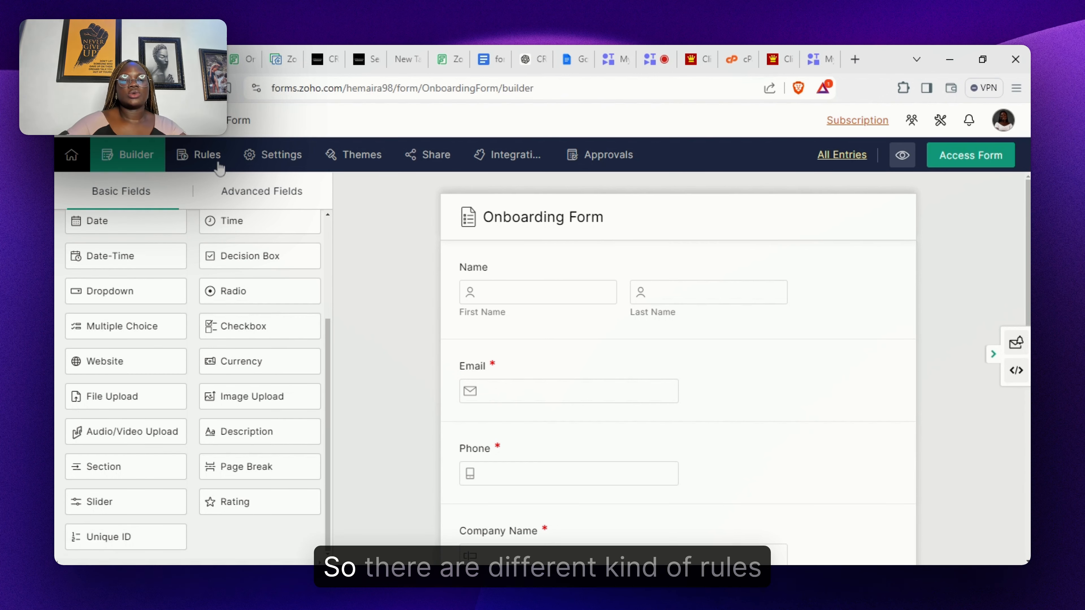
- Go to Rules > Form Rules, which shows no rules yet for new records
left_click(207, 154)
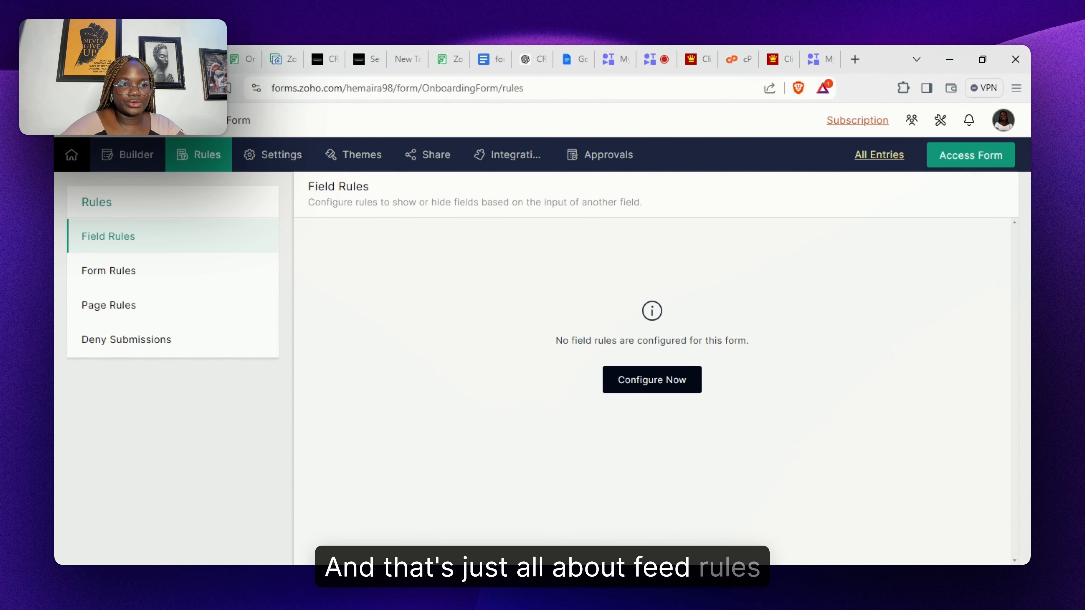
left_click(173, 271)
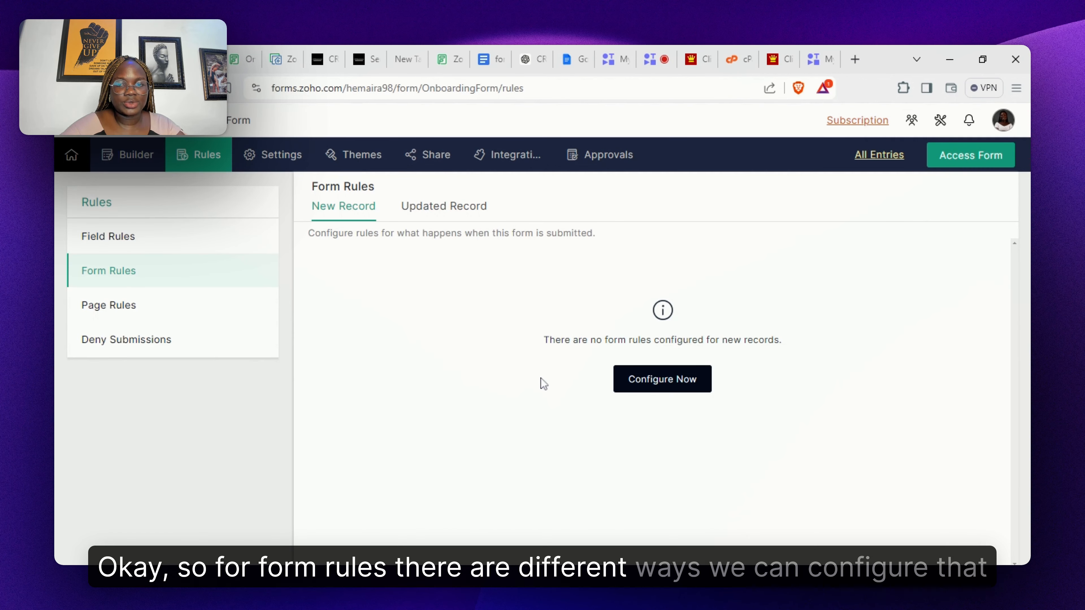
- Create a form rule that sends an email when the Email field is not empty
left_click(649, 383)
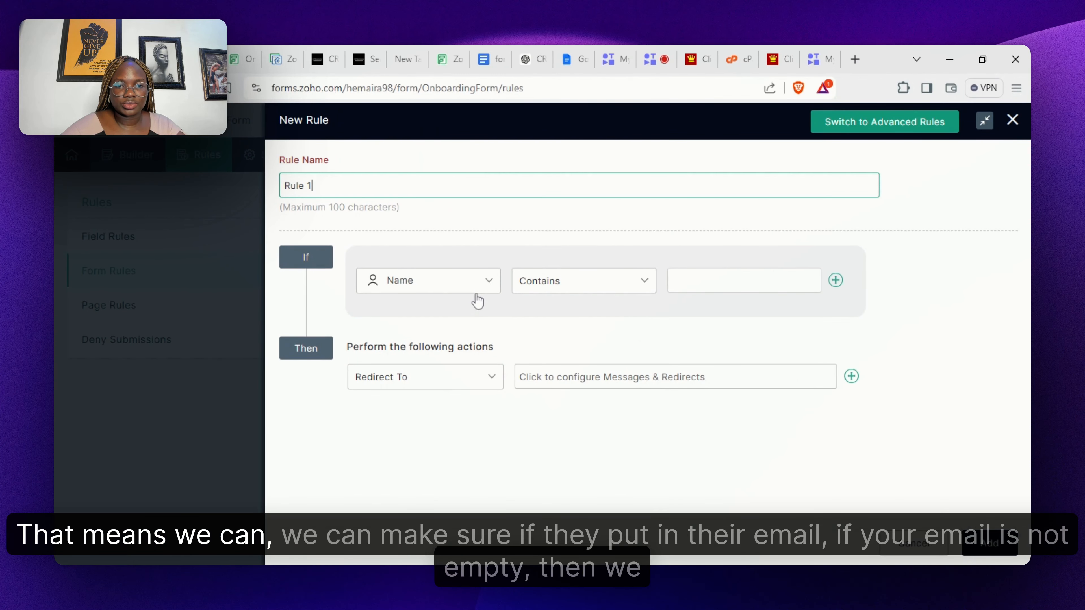
left_click(465, 286)
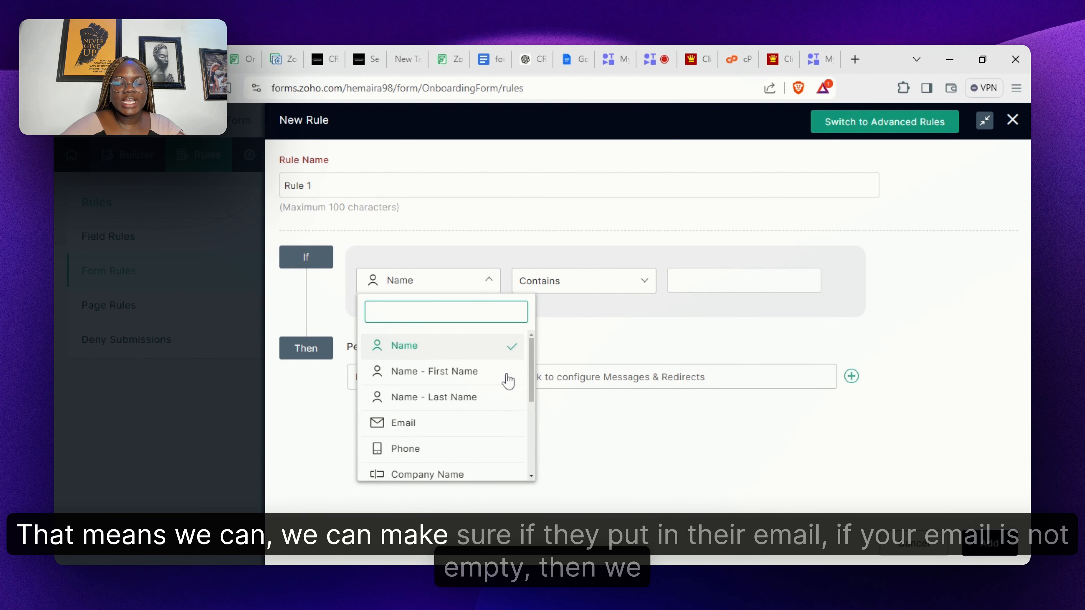
left_click(492, 426)
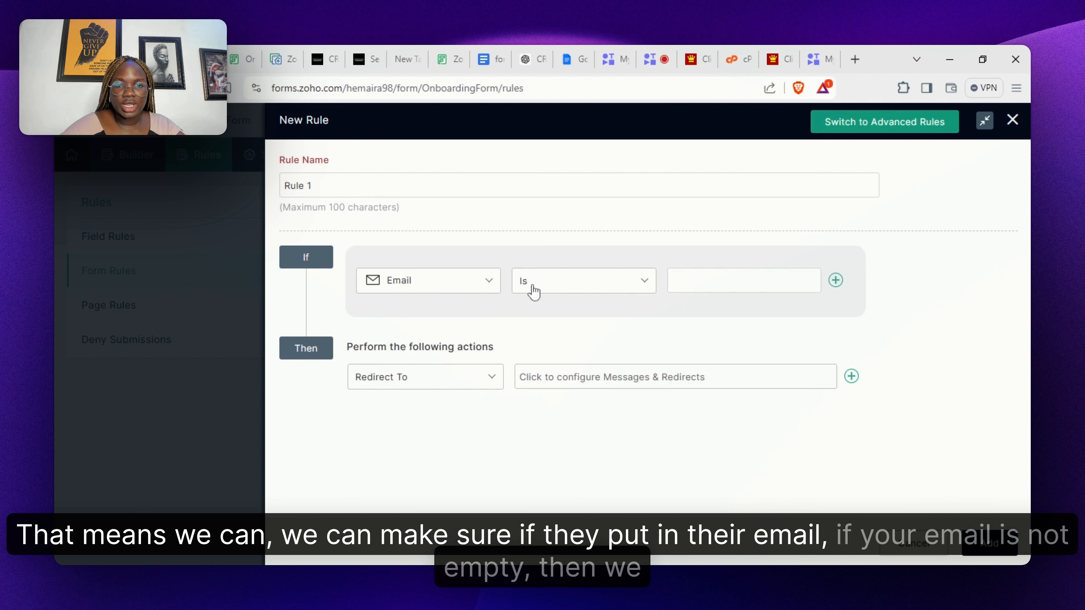
left_click(561, 288)
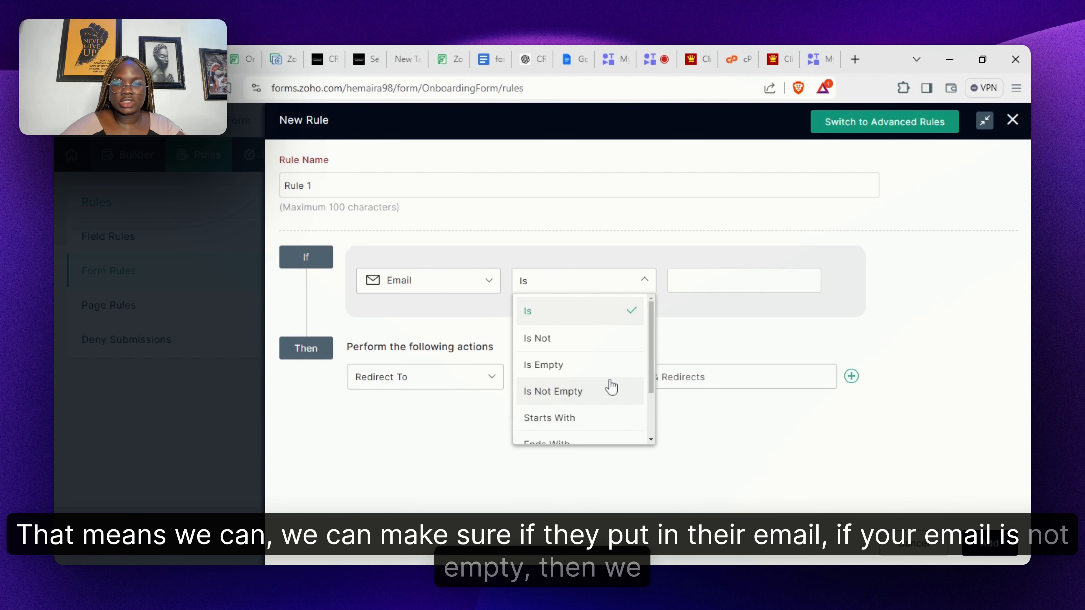
left_click(607, 391)
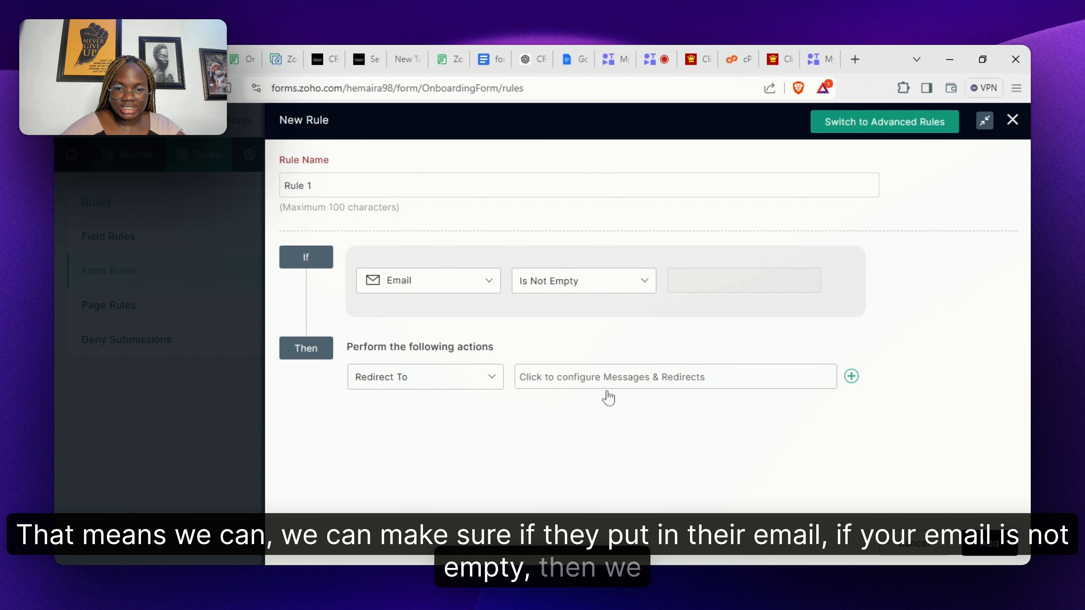
left_click(443, 383)
left_click(453, 464)
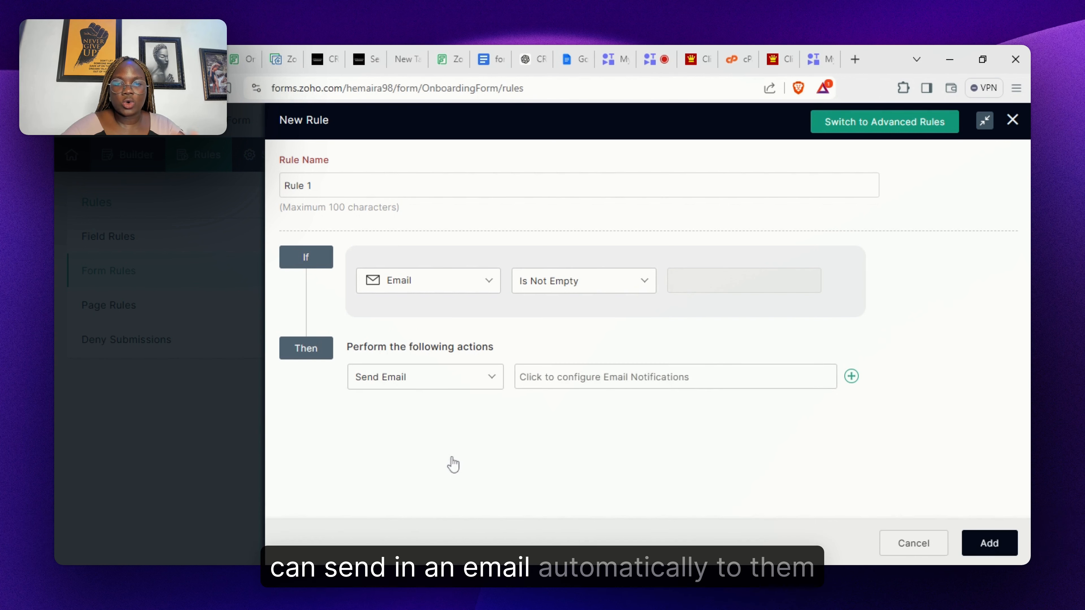
- Address the rule's email notification to the submitter's Email field
left_click(675, 376)
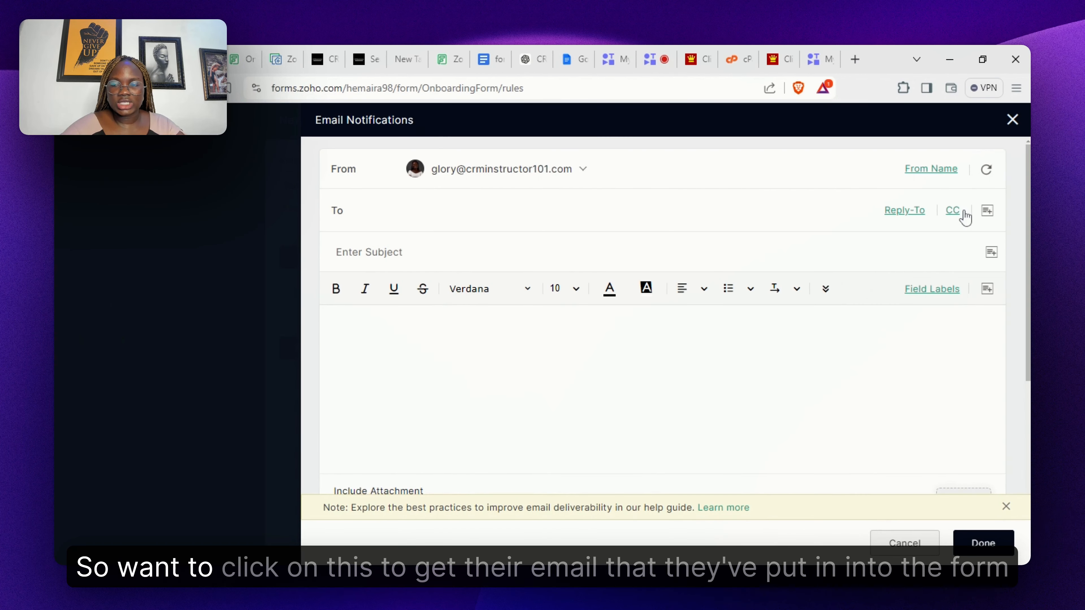
left_click(987, 210)
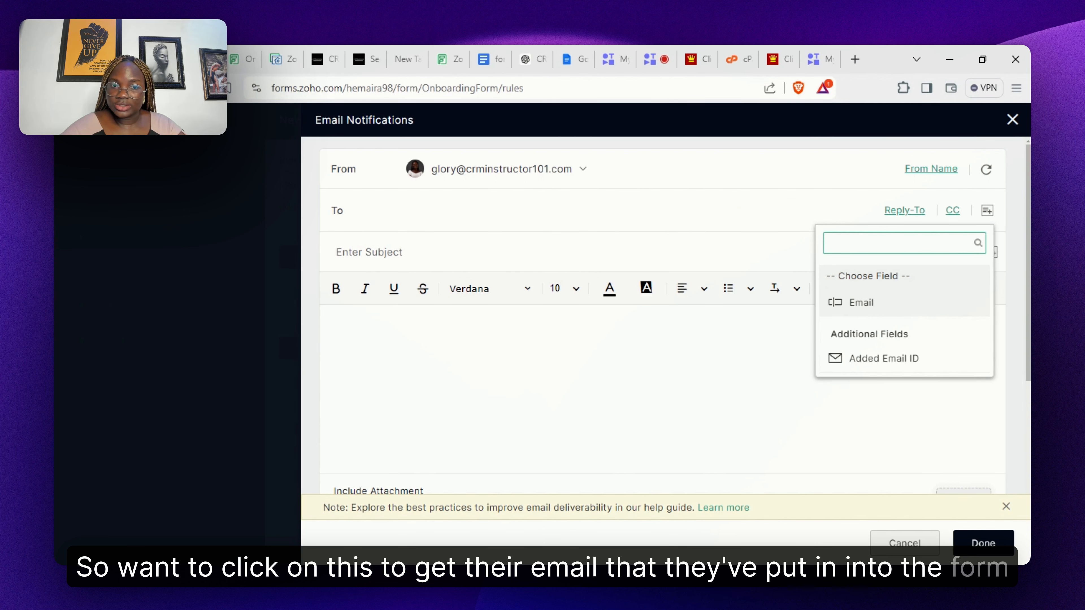
left_click(865, 304)
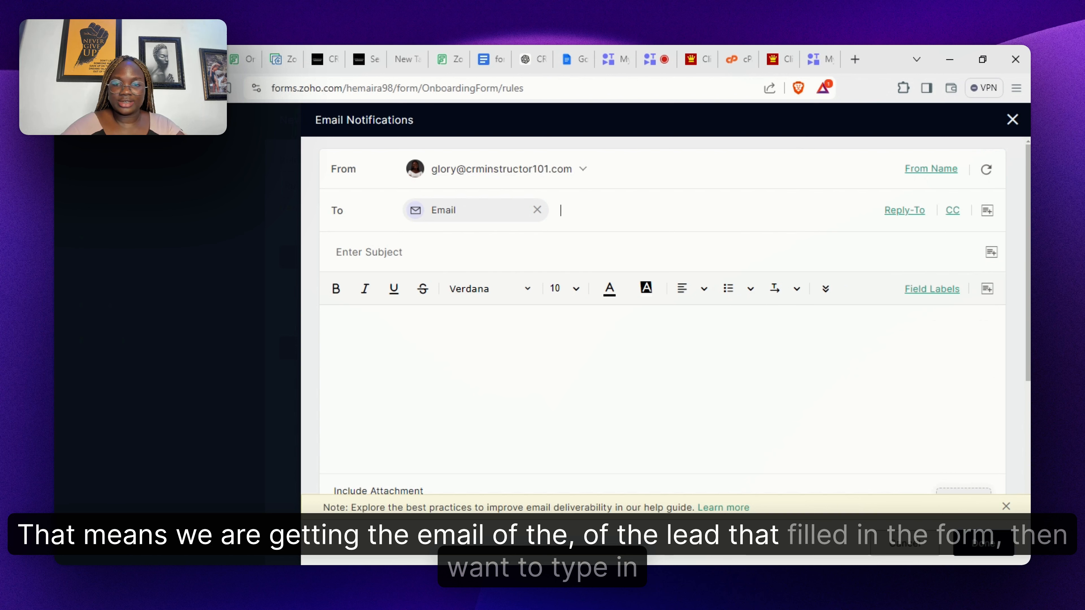
- Write a 'Thank you for filling in the form' body and subject 'Welcome!', then save
left_click(484, 321)
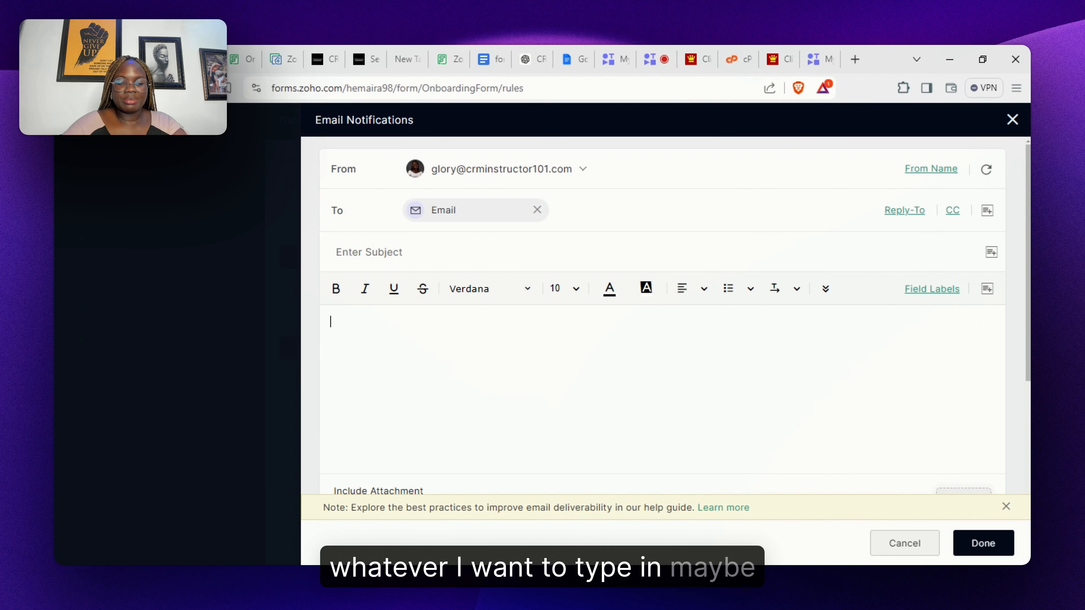
type("T")
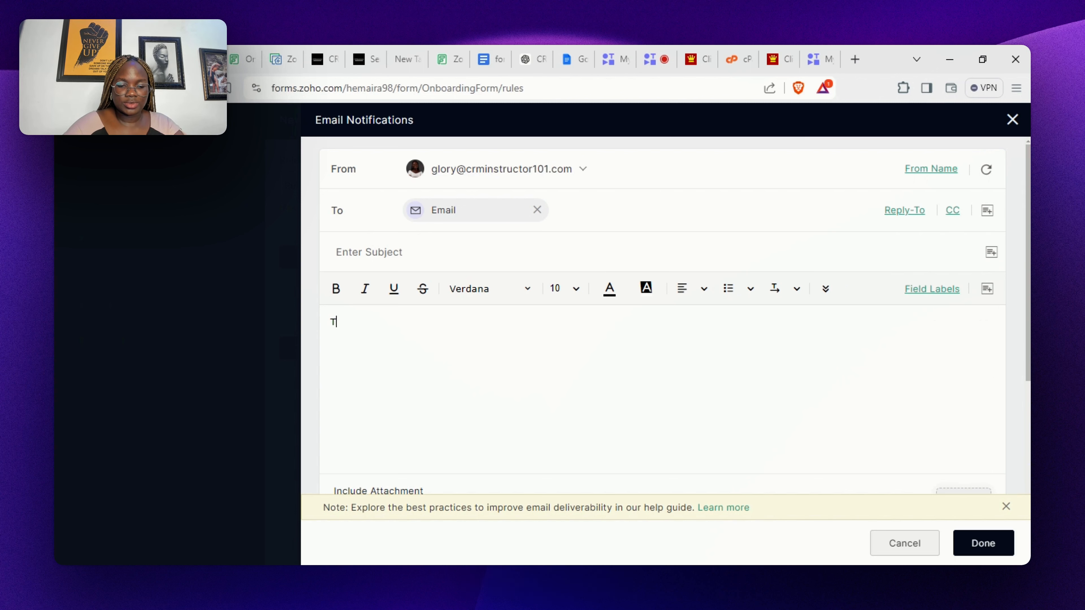
type("Hnk ")
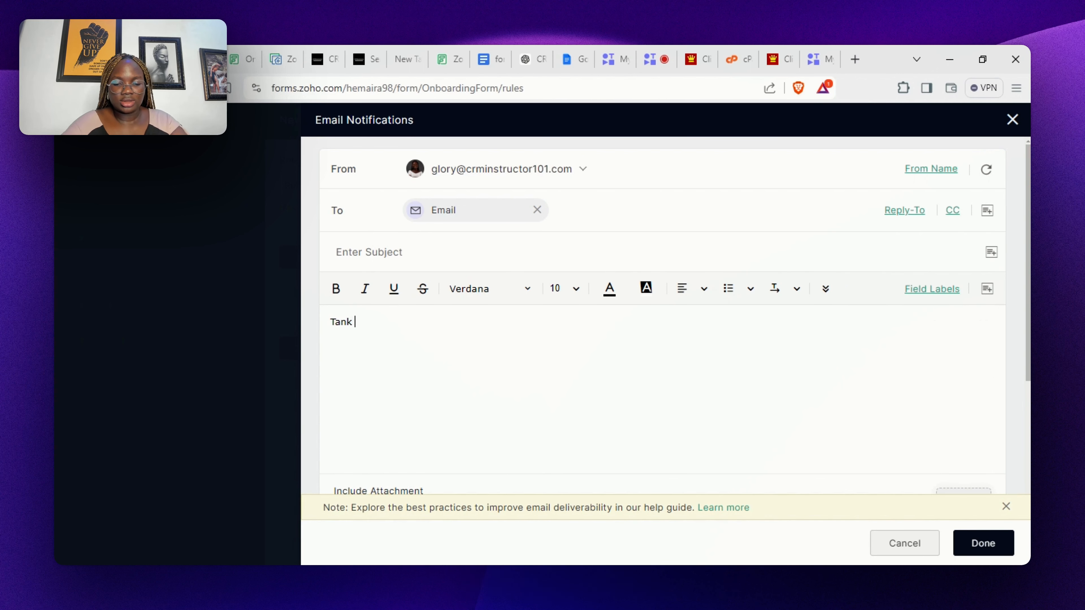
type("you for filling")
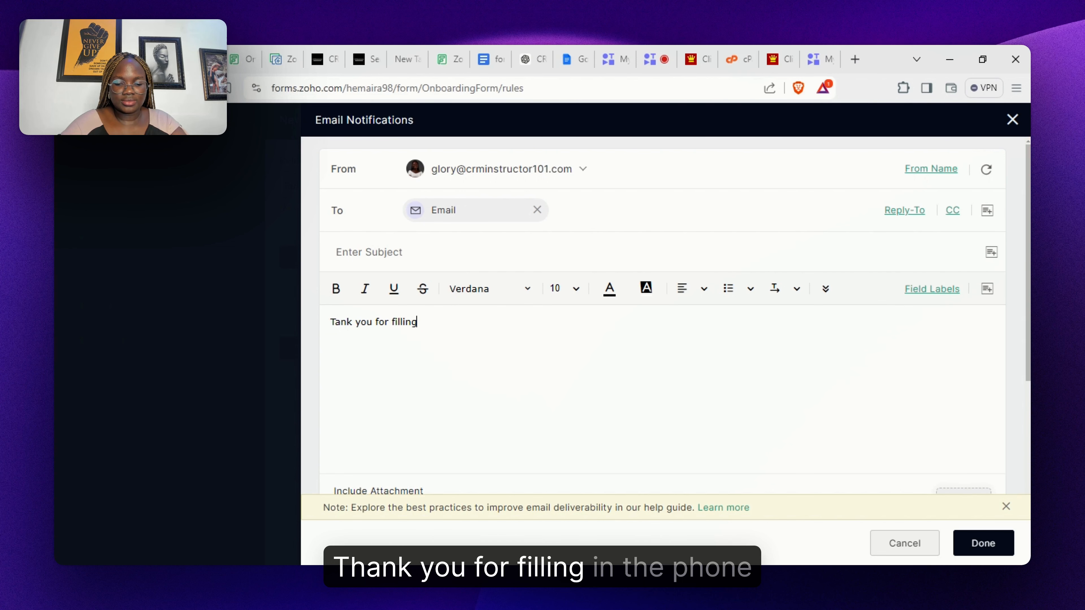
type(" in the ")
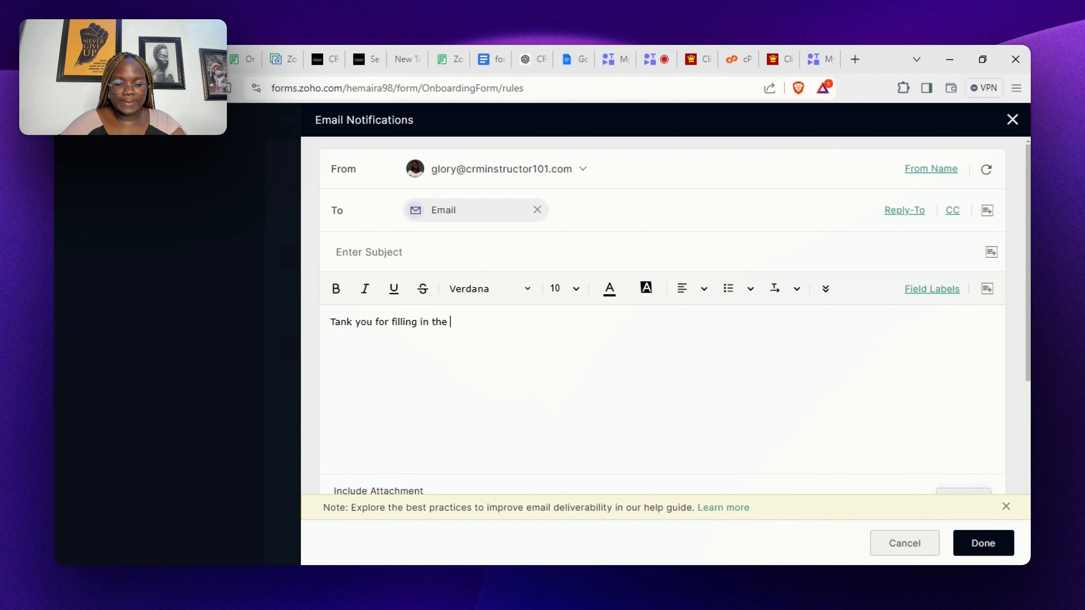
type("form ")
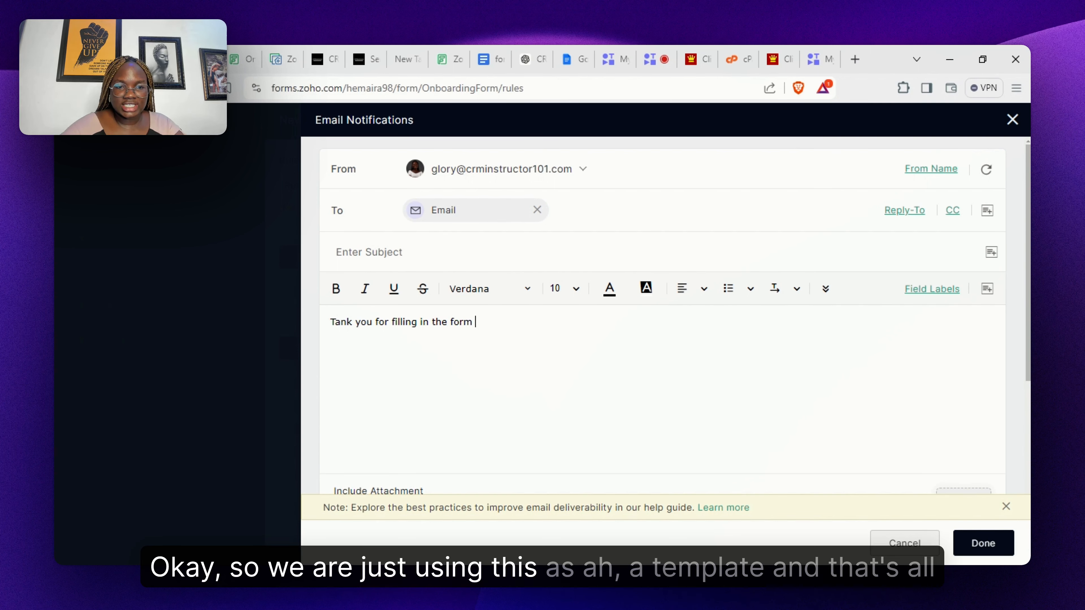
type("h")
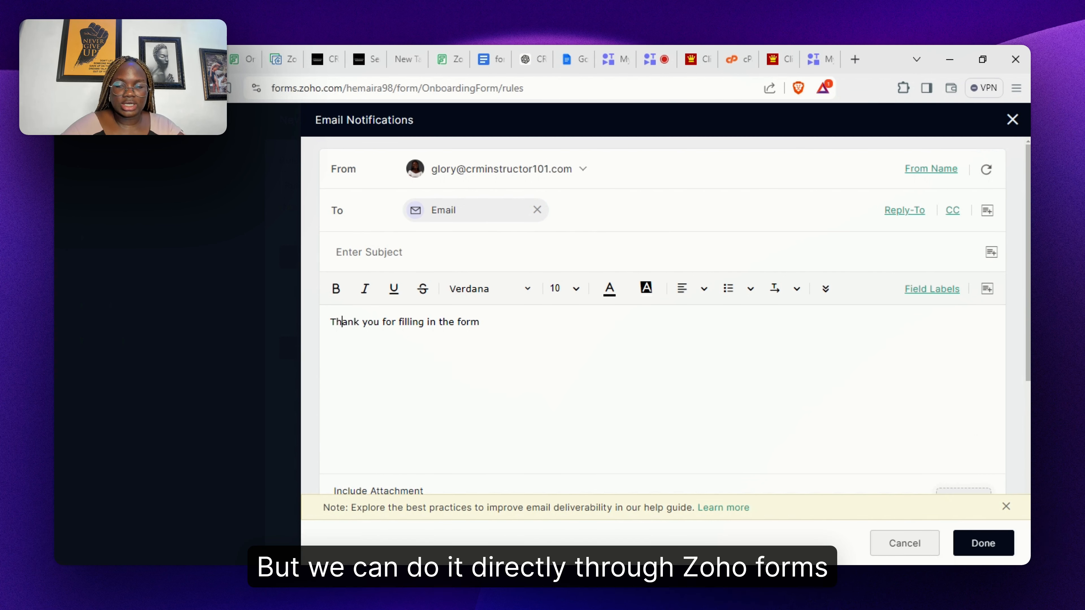
left_click(984, 549)
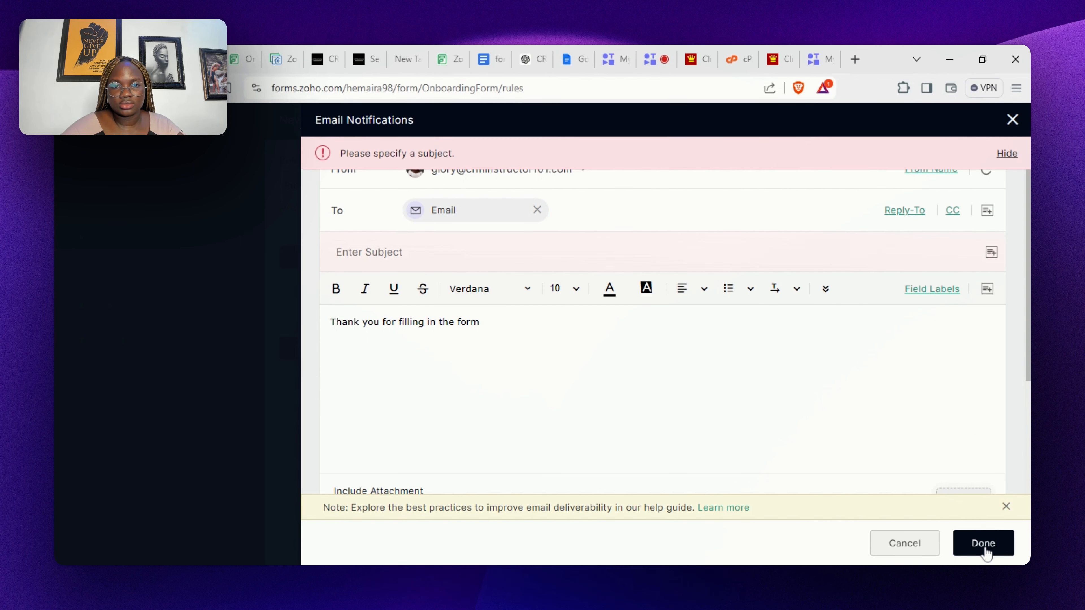
left_click(452, 261)
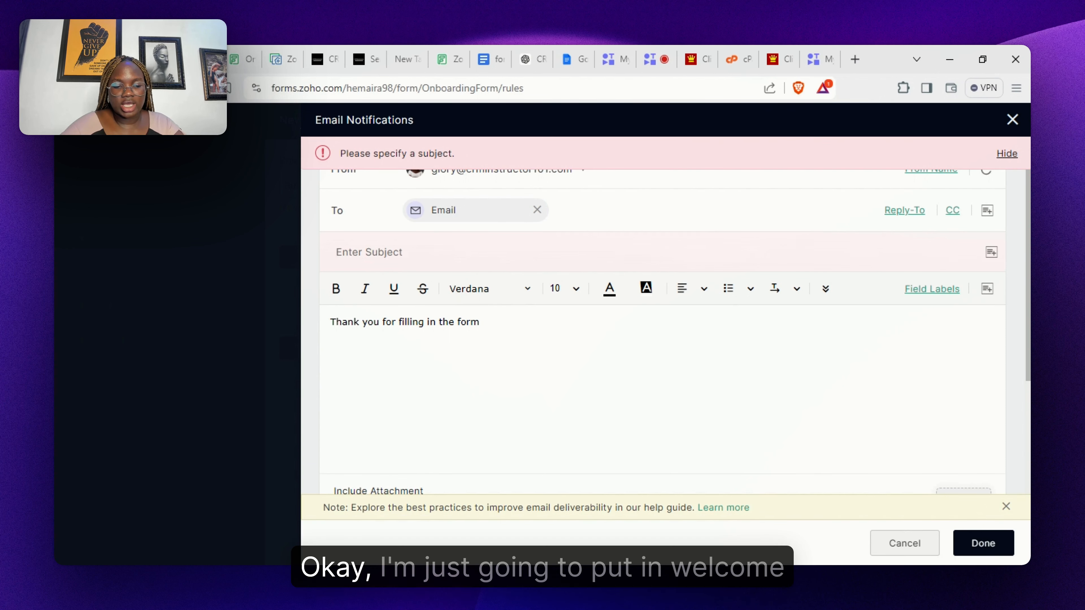
type("Welcom")
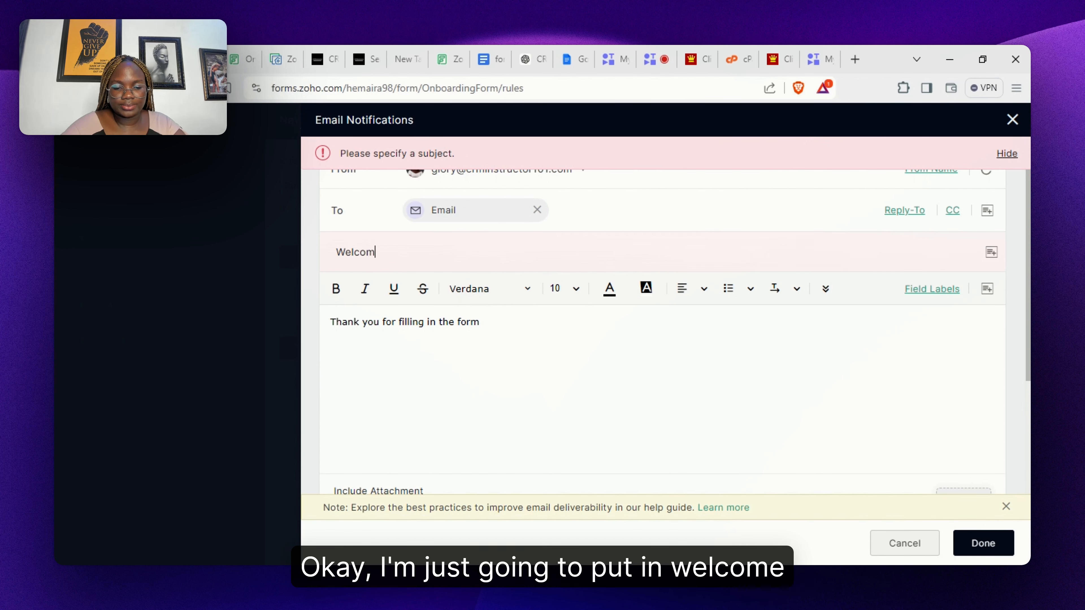
type("e!")
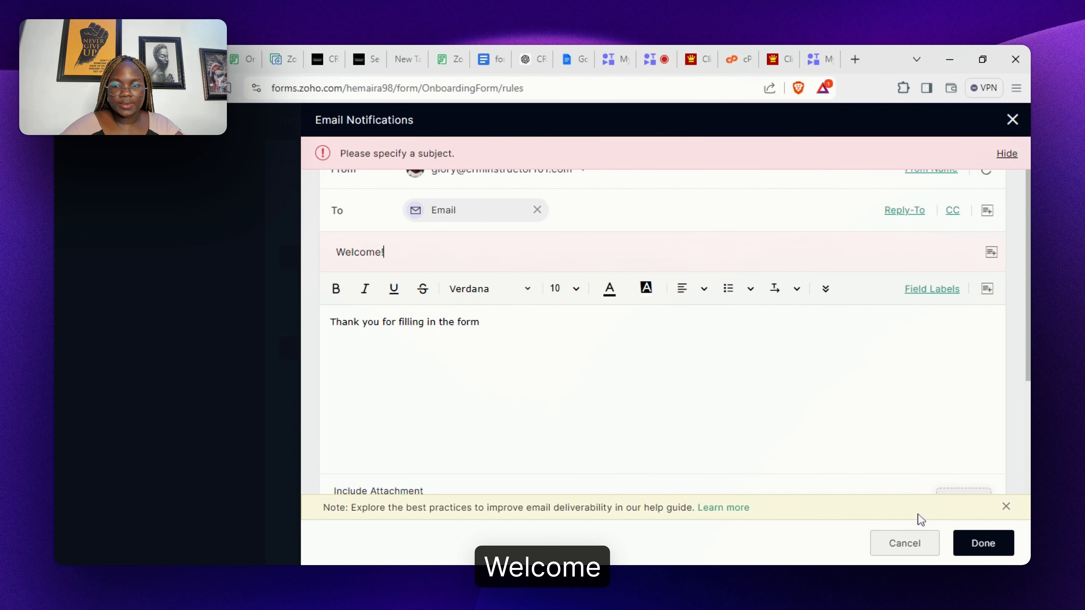
left_click(972, 550)
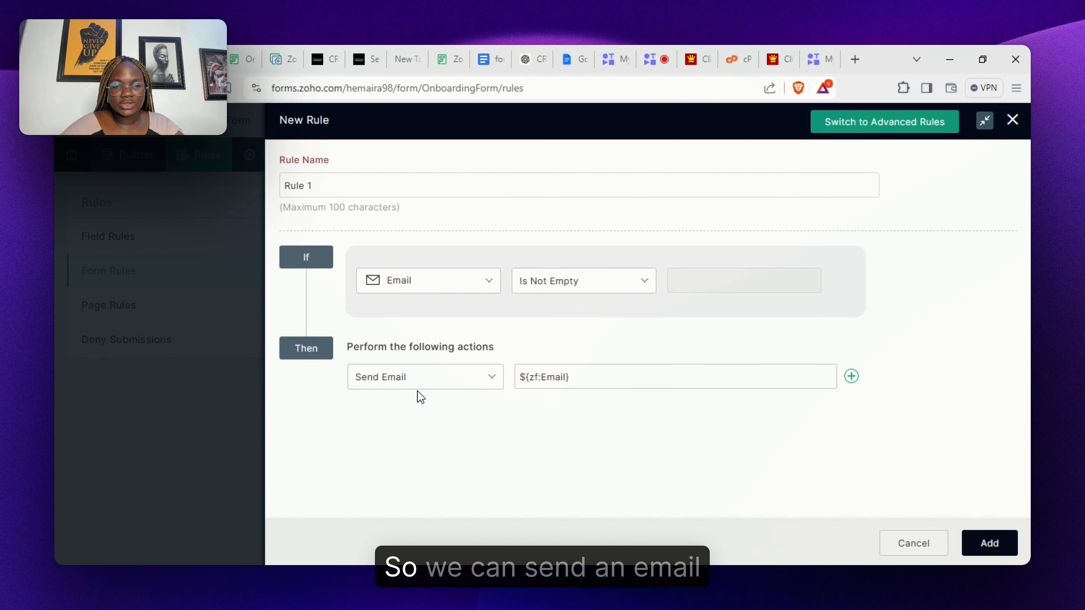
- Keep Send Email as the action and add Rule 1 to the form rules
left_click(438, 381)
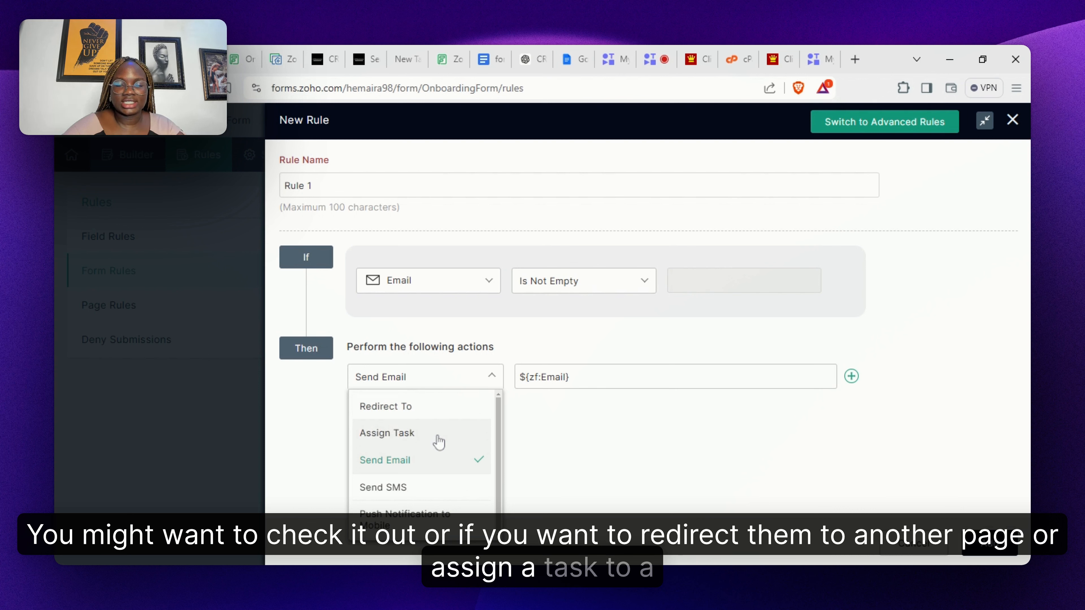
left_click(630, 465)
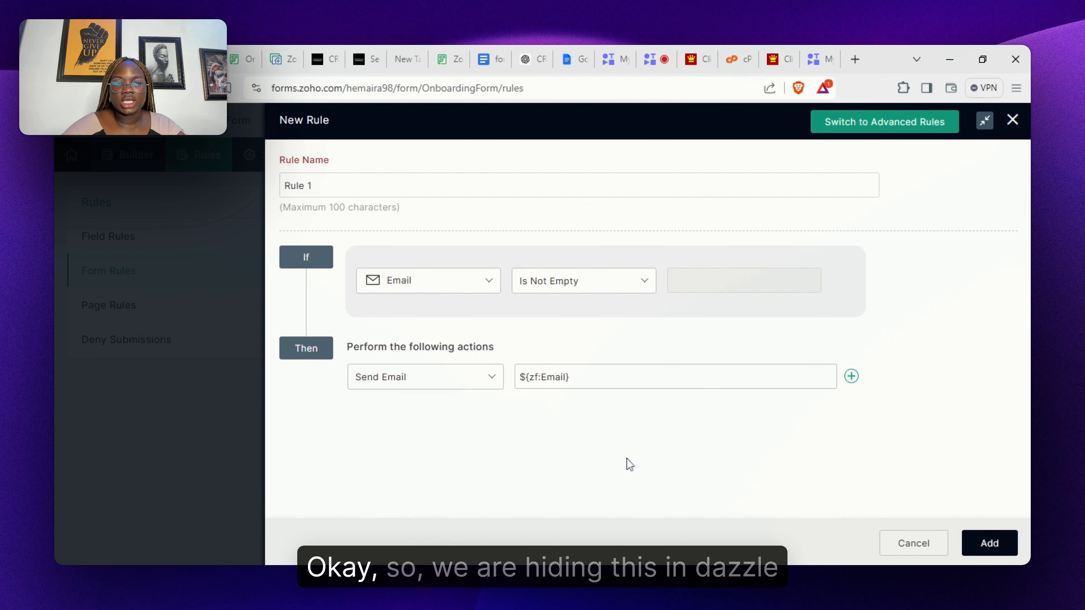
left_click(990, 551)
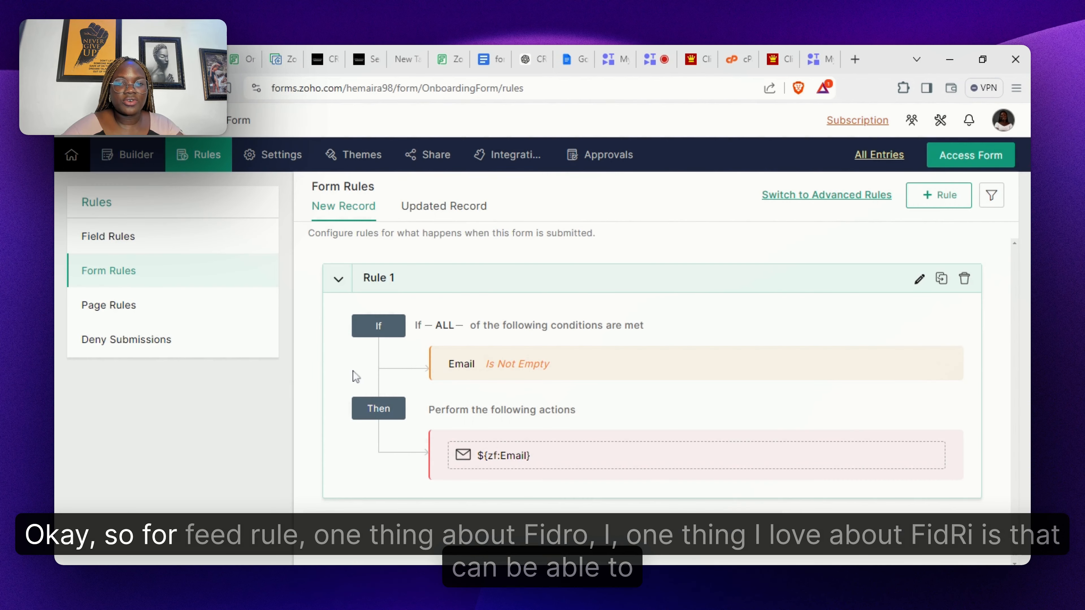
left_click(138, 249)
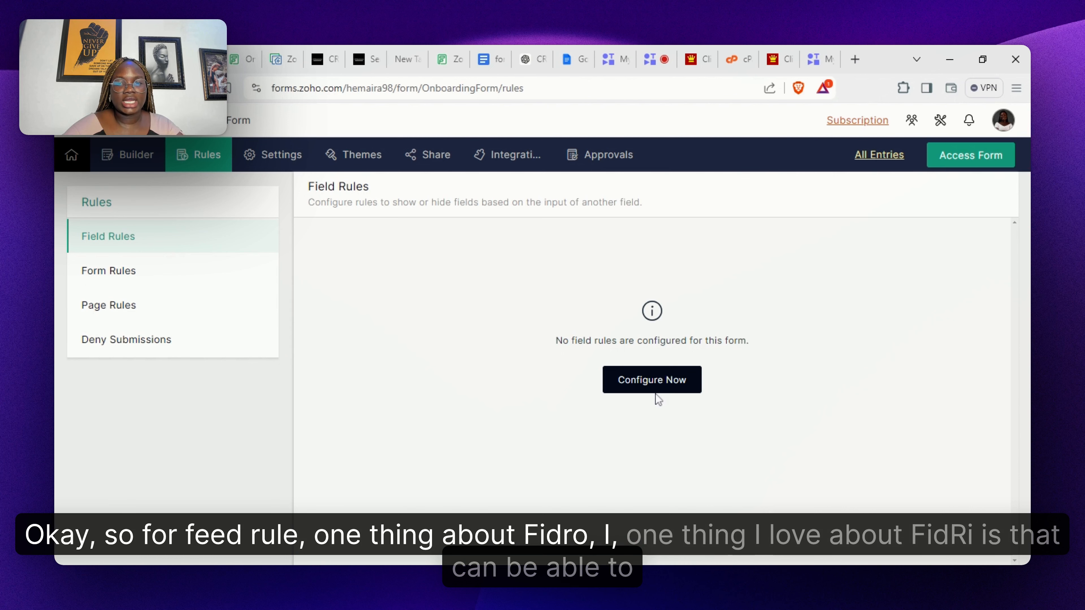
- Start a new field rule with the condition Industry is Healthcare & Pharmaceuticals
left_click(669, 393)
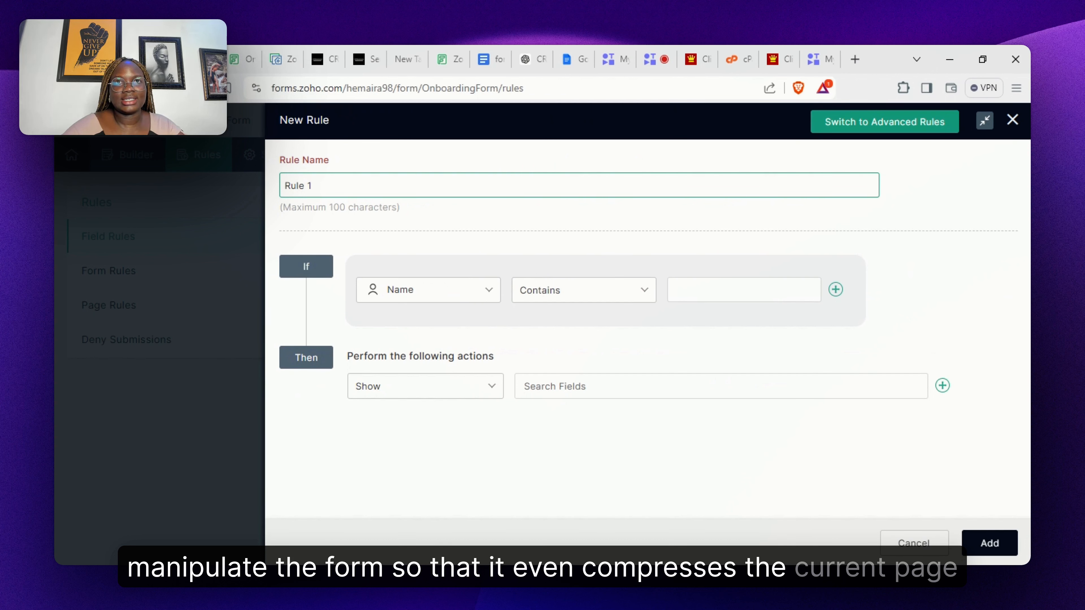
left_click(470, 294)
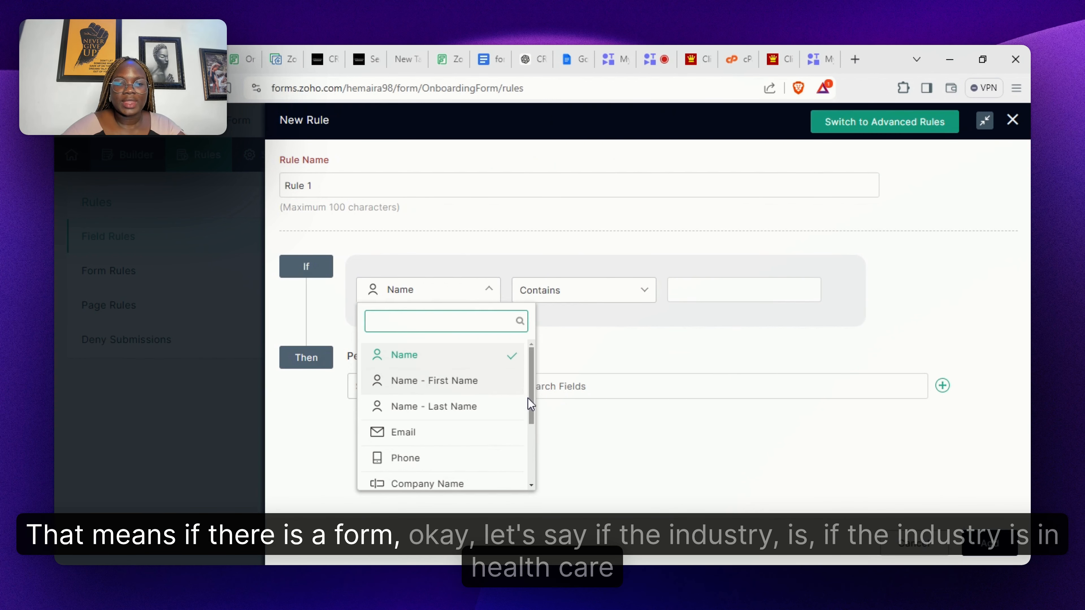
scroll(533, 467, "down", 3)
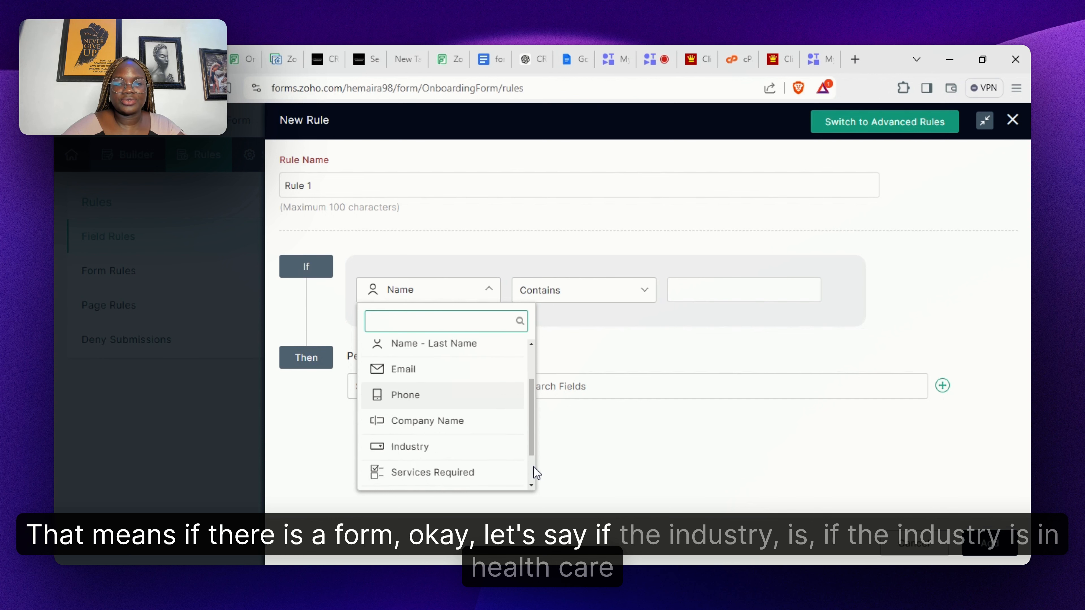
left_click(436, 401)
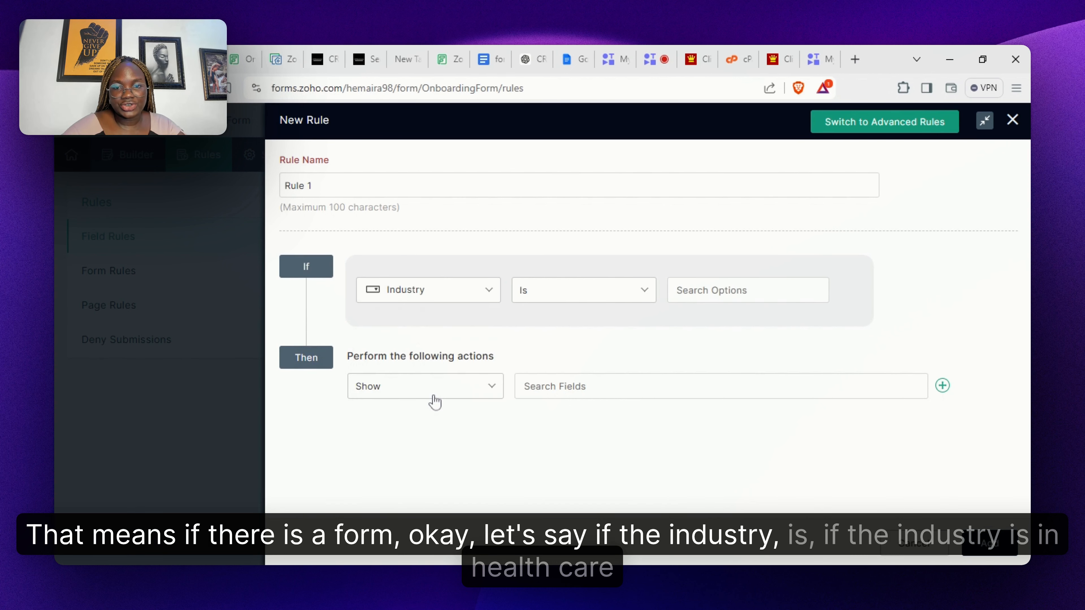
left_click(735, 301)
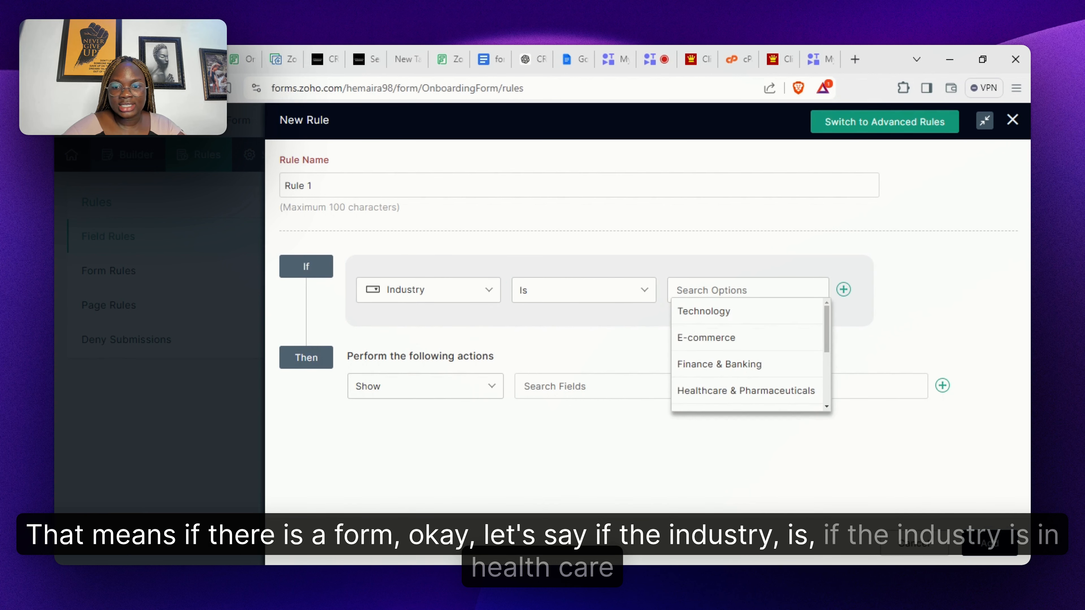
left_click(806, 398)
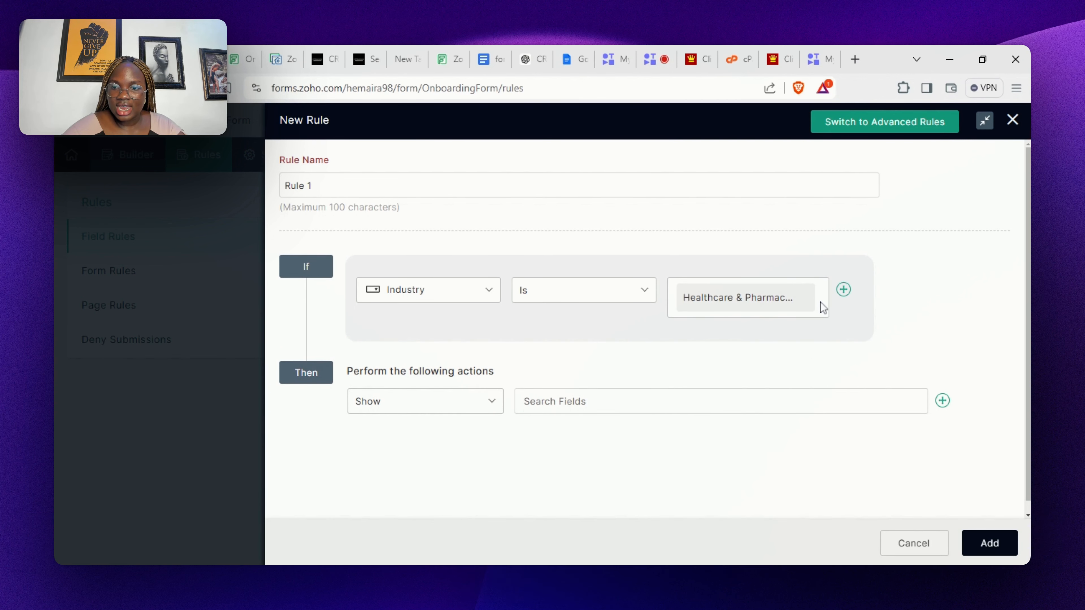
- Add a second condition joined by OR, using the Is Any One Of operator
left_click(843, 291)
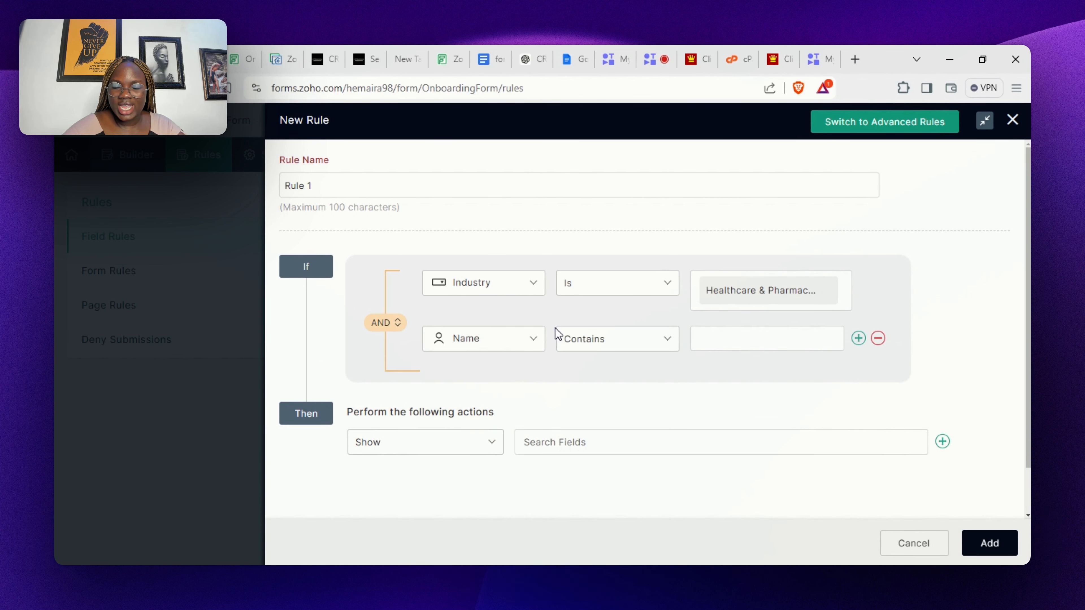
left_click(376, 322)
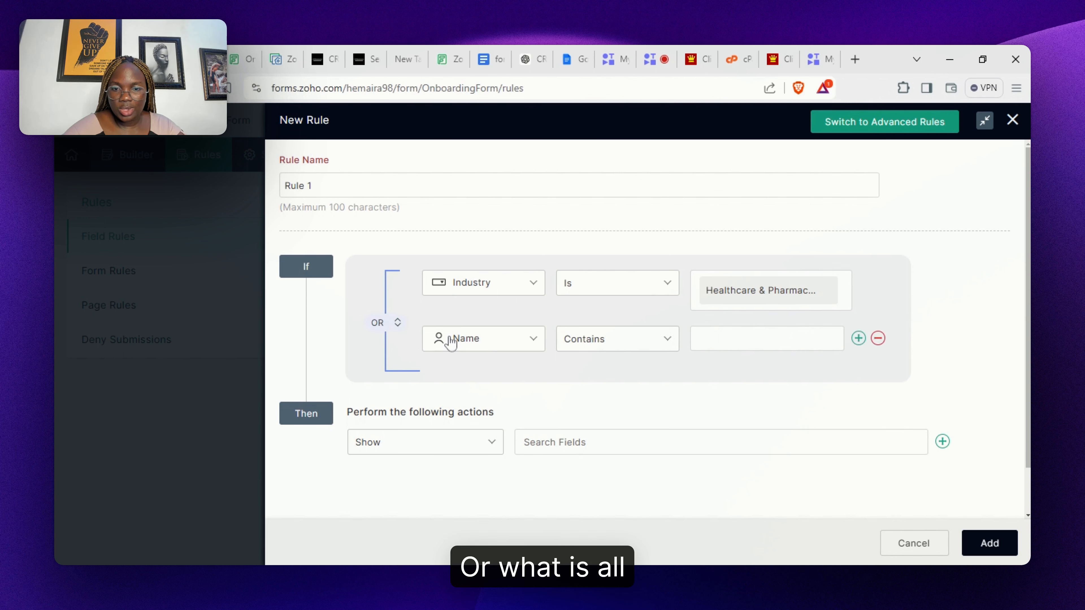
left_click(467, 340)
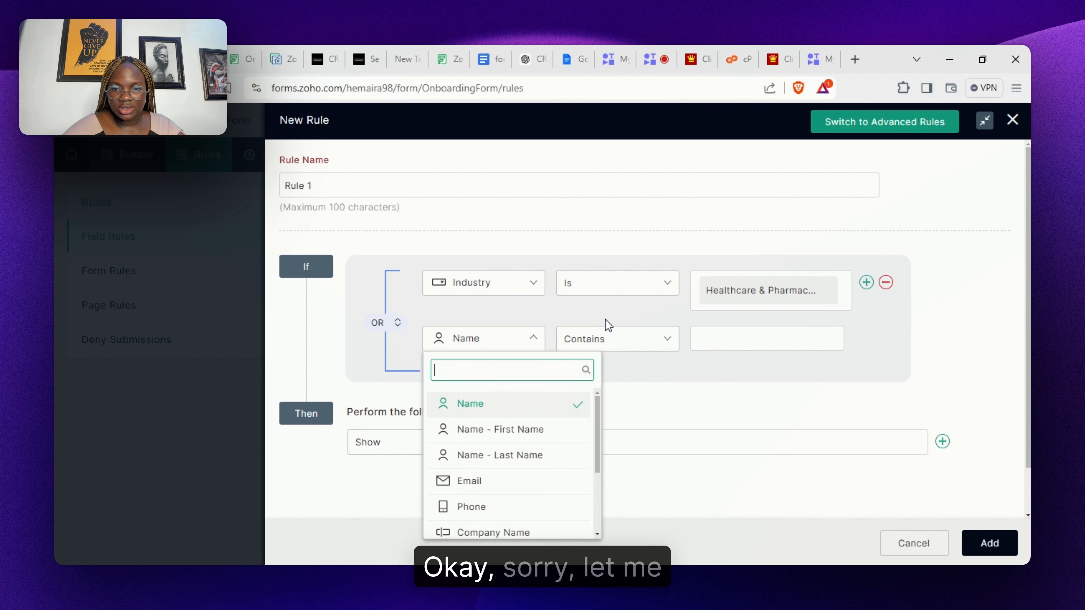
left_click(618, 291)
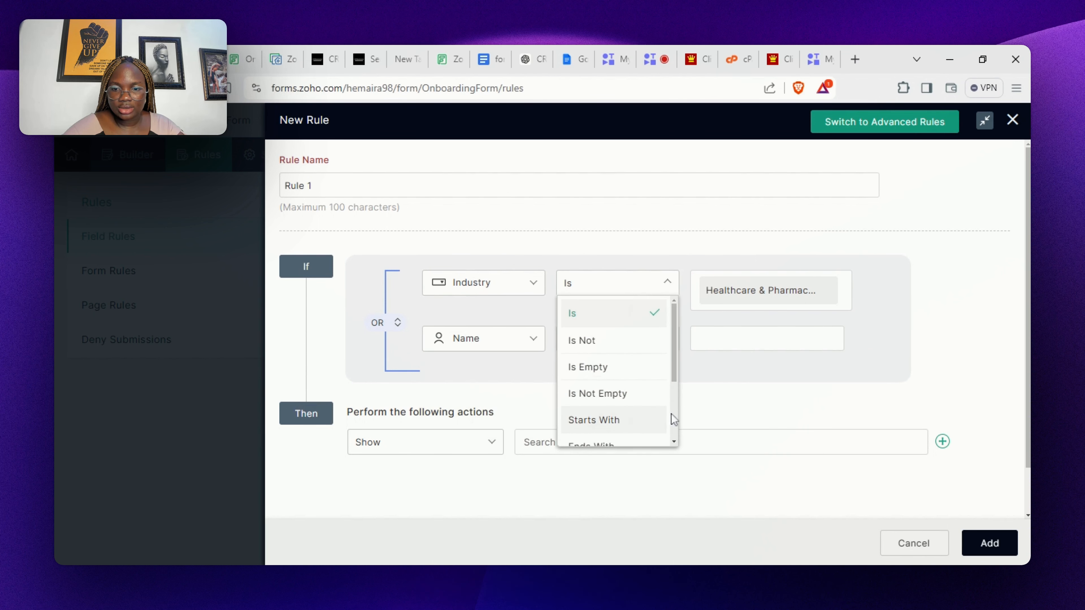
scroll(673, 422, "down", 3)
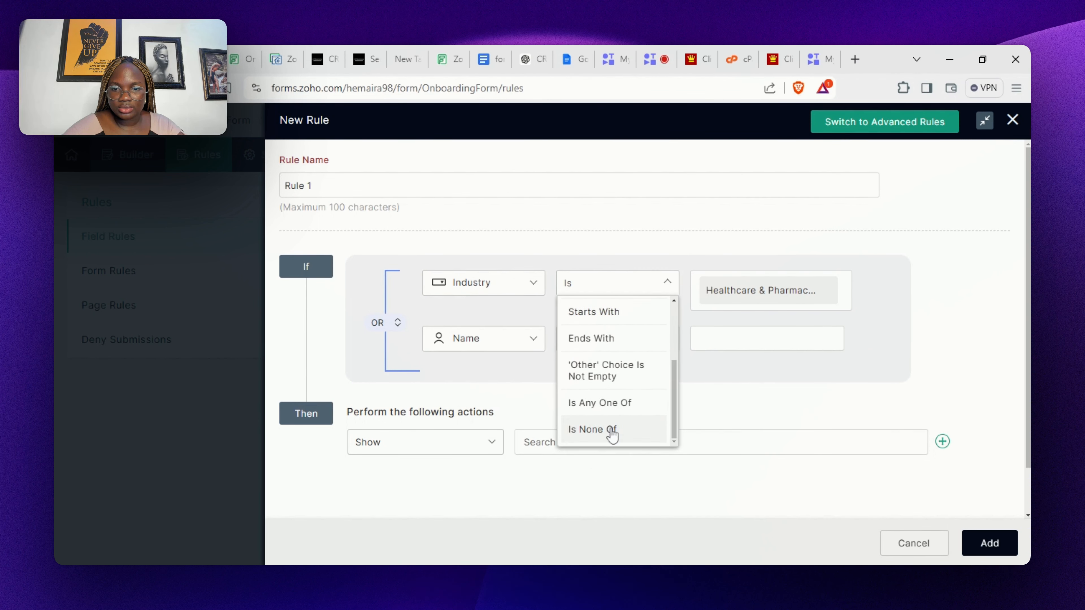
left_click(600, 403)
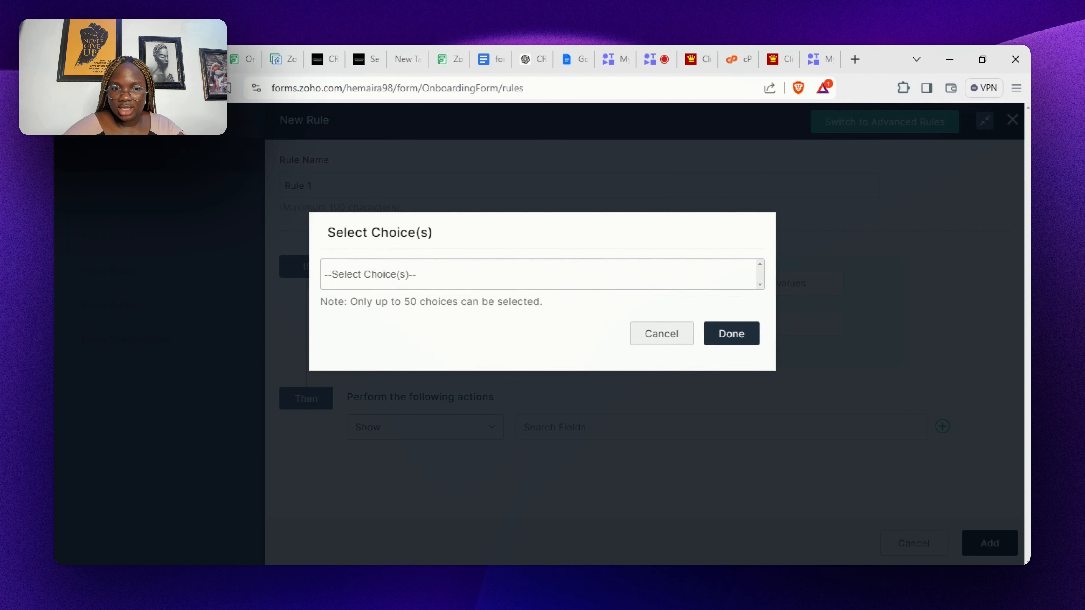
- Match Industry values E-commerce, Education & Training and Real Estate
left_click(539, 275)
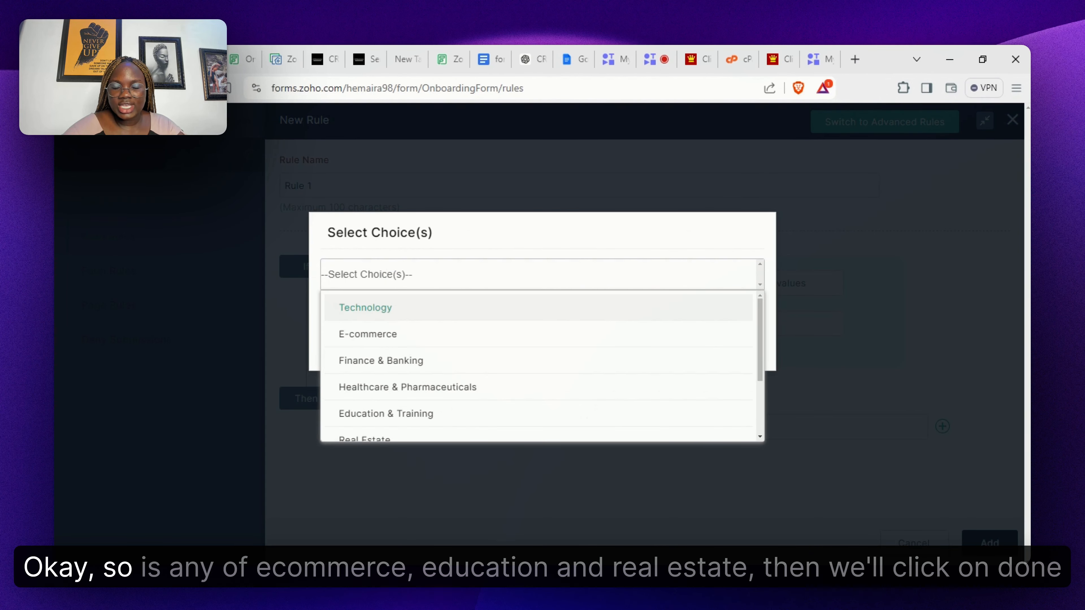
left_click(648, 344)
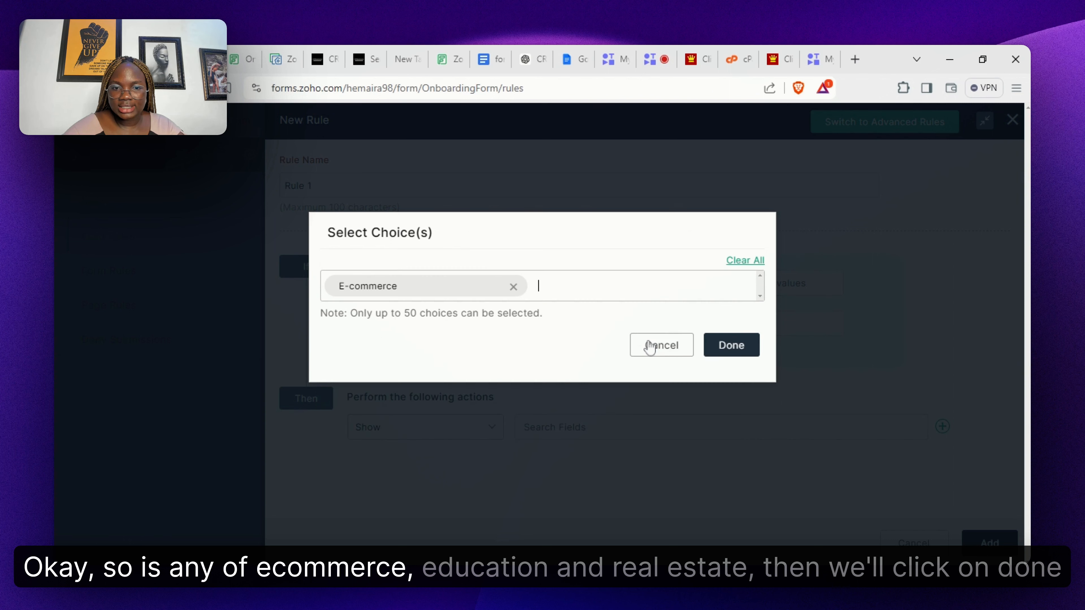
left_click(538, 286)
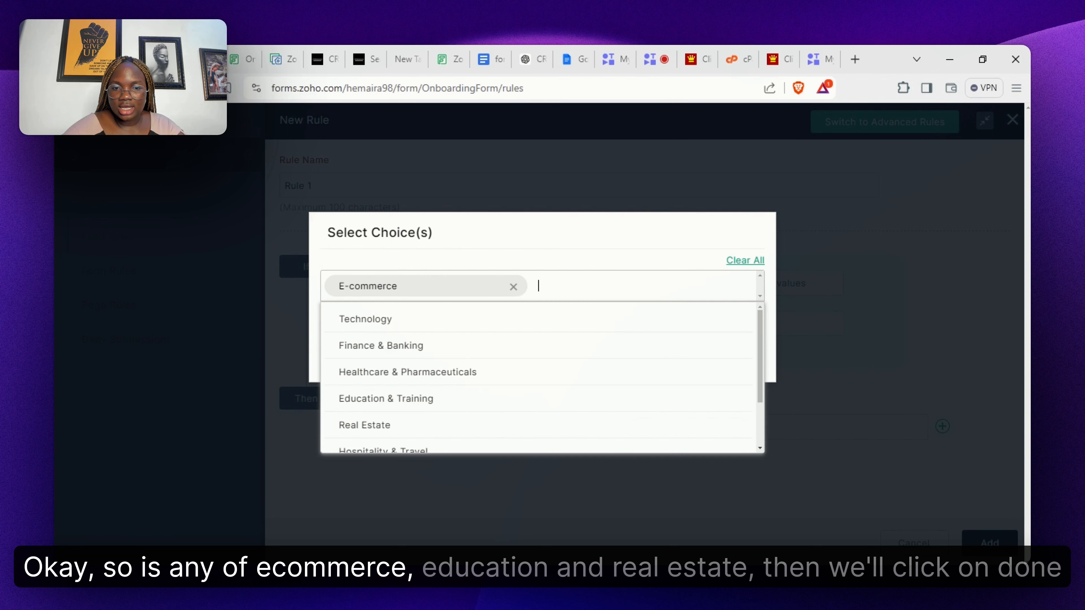
left_click(617, 399)
left_click(538, 314)
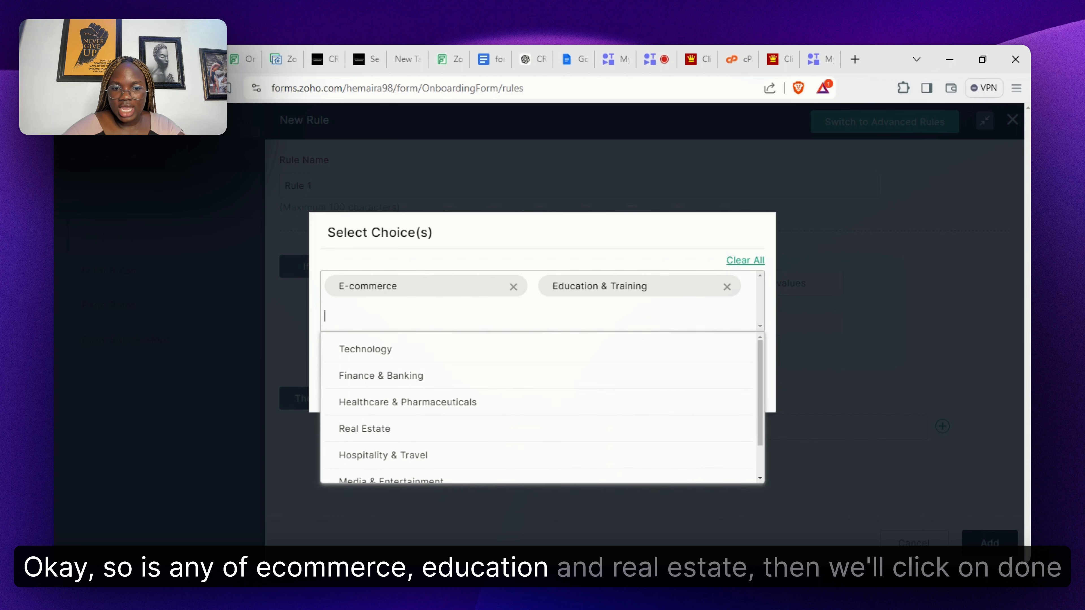
left_click(497, 429)
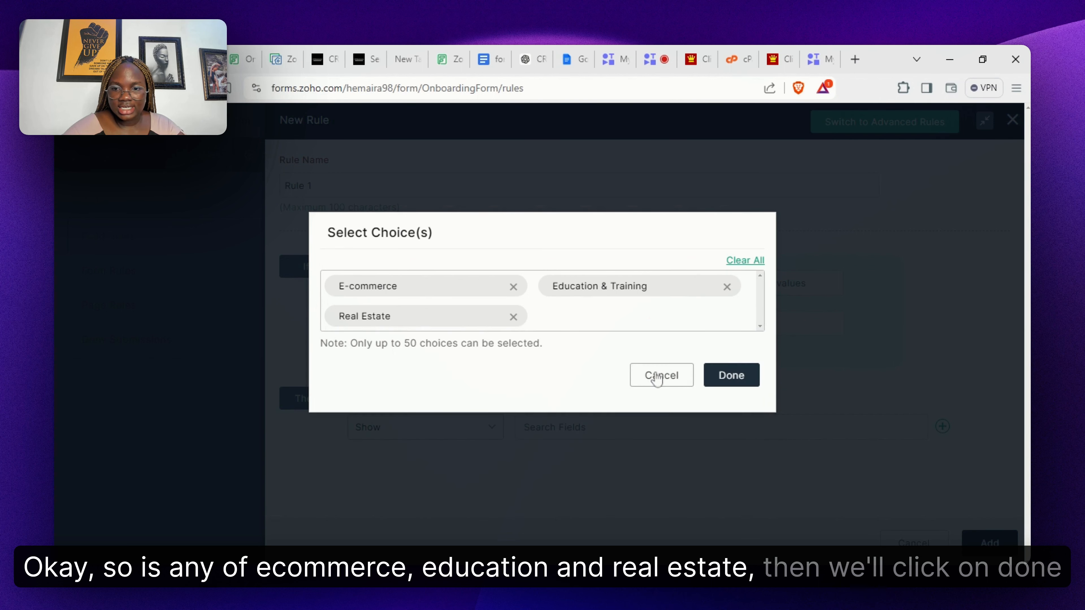
left_click(741, 380)
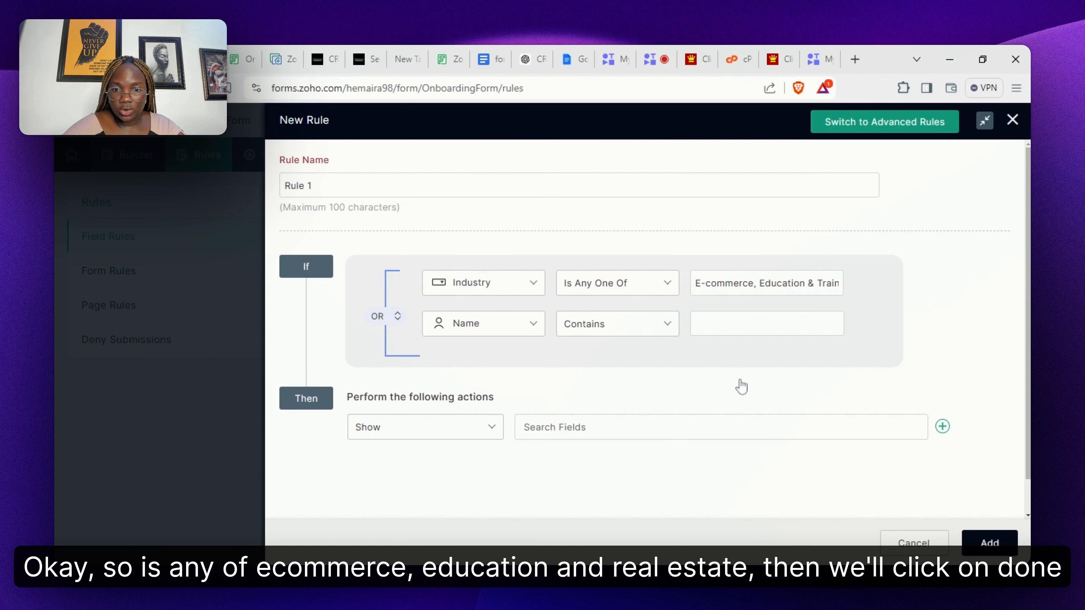
- Make the rule's action show the Services Required field
left_click(448, 433)
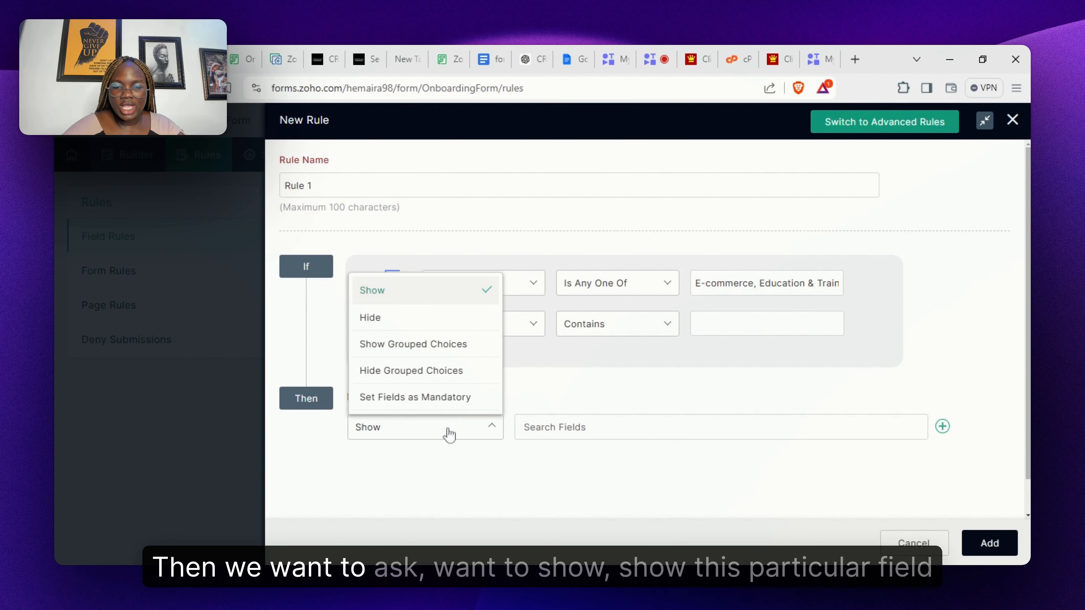
left_click(457, 301)
left_click(573, 425)
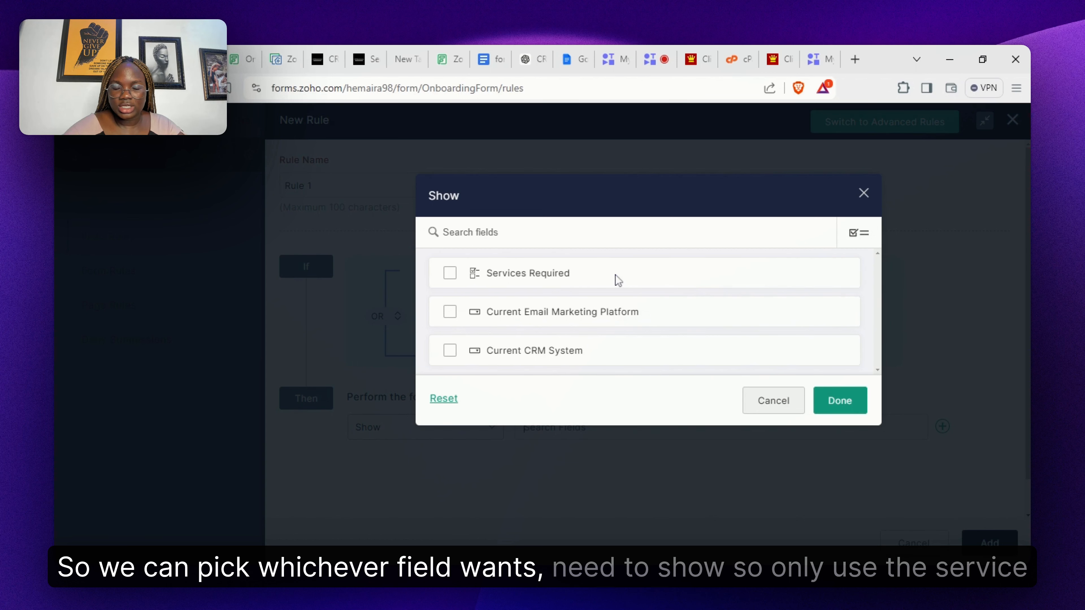
left_click(525, 279)
left_click(840, 402)
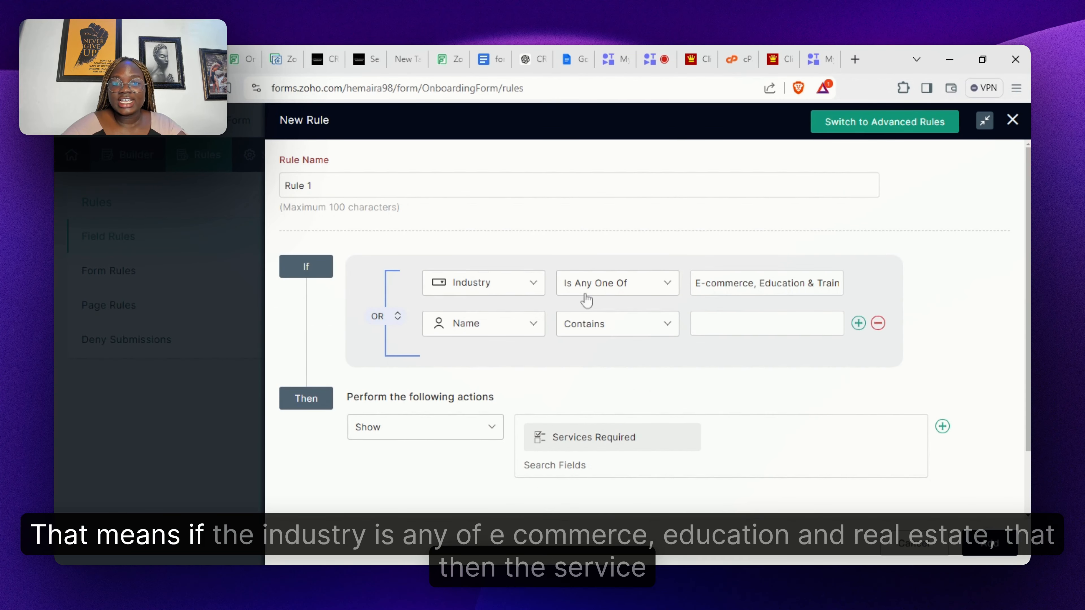
- Remove the unused Name condition and add the field rule
left_click(877, 324)
left_click(771, 291)
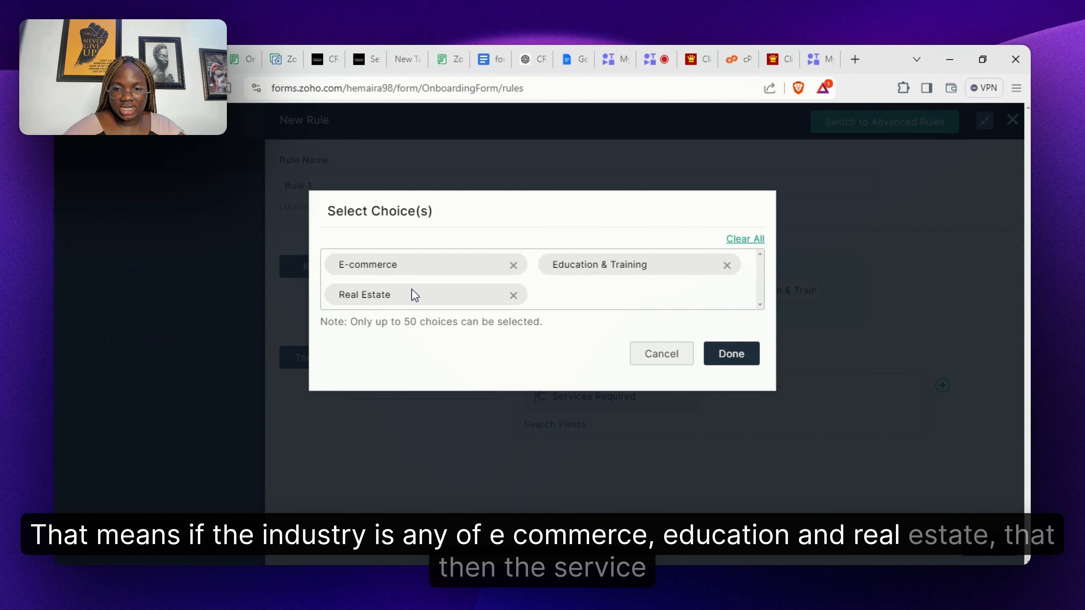
left_click(728, 367)
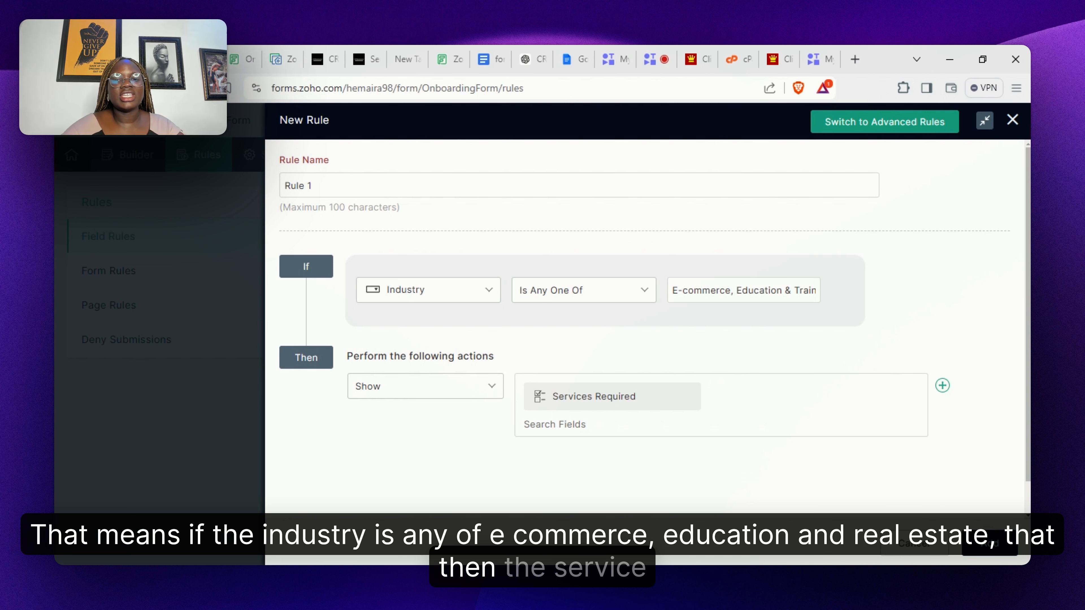
mouse_move(641, 405)
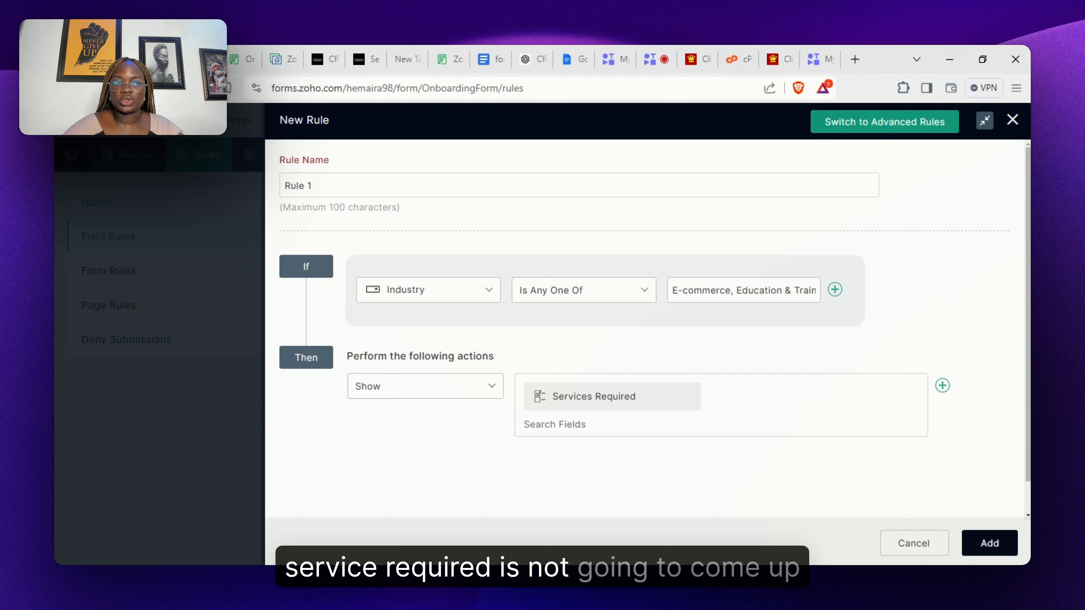
left_click(991, 548)
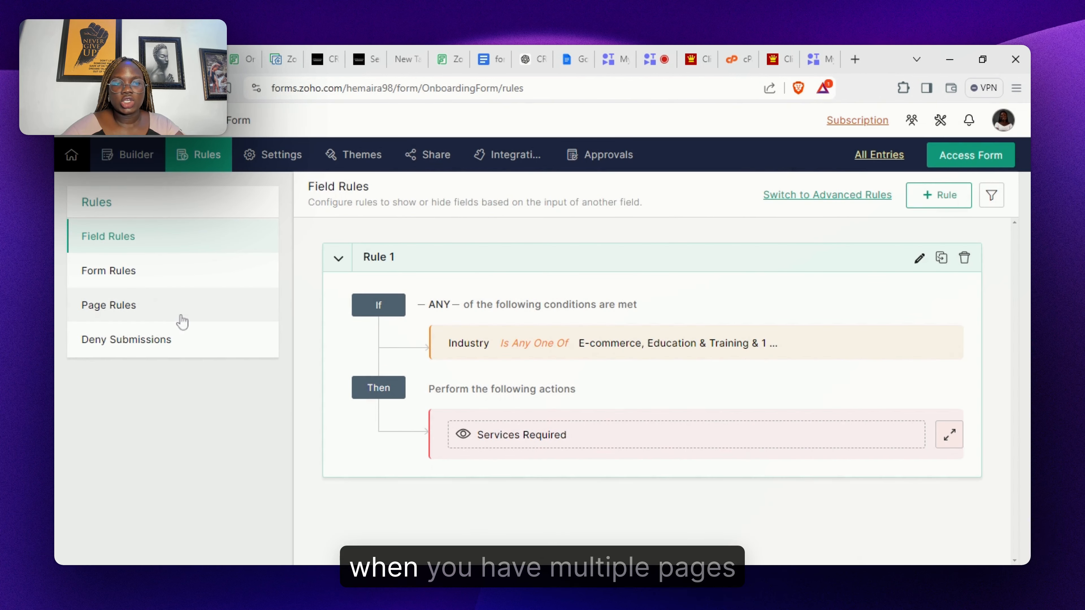
left_click(165, 316)
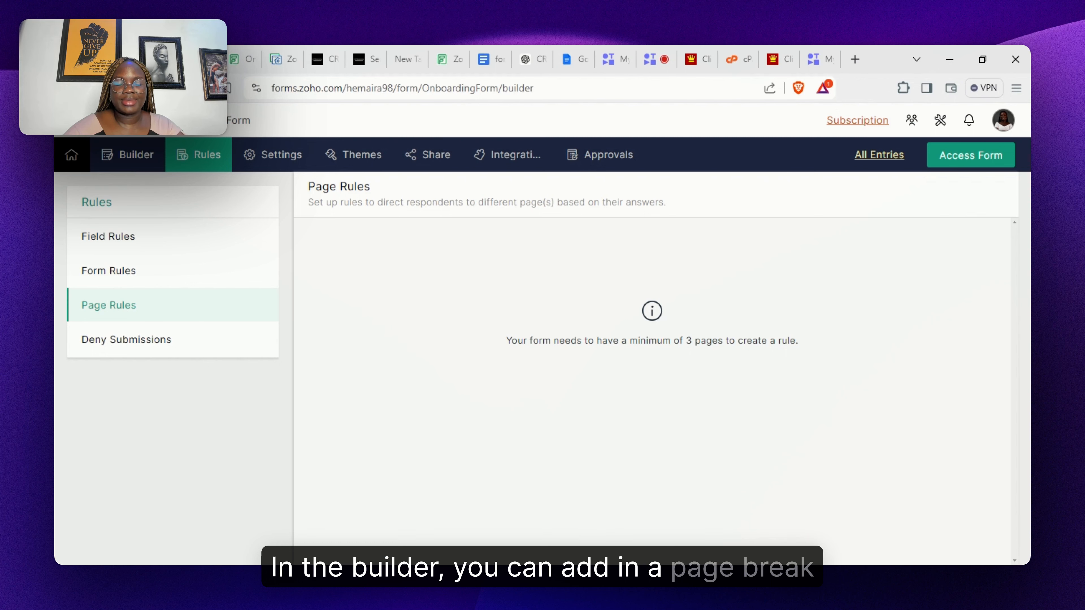
- Return to the Onboarding Form builder
left_click(161, 159)
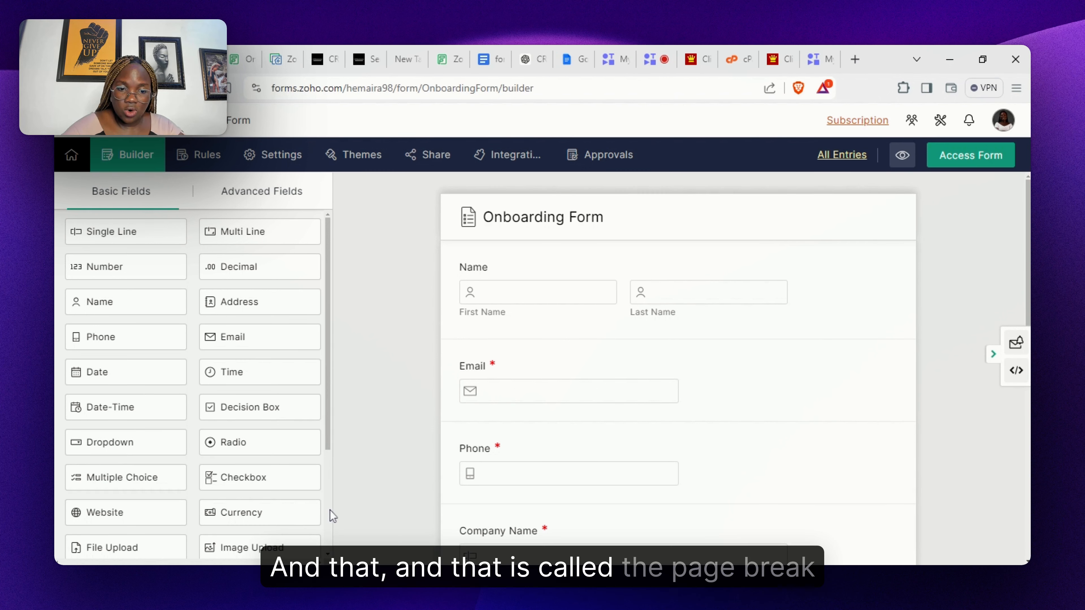
scroll(332, 514, "down", 3)
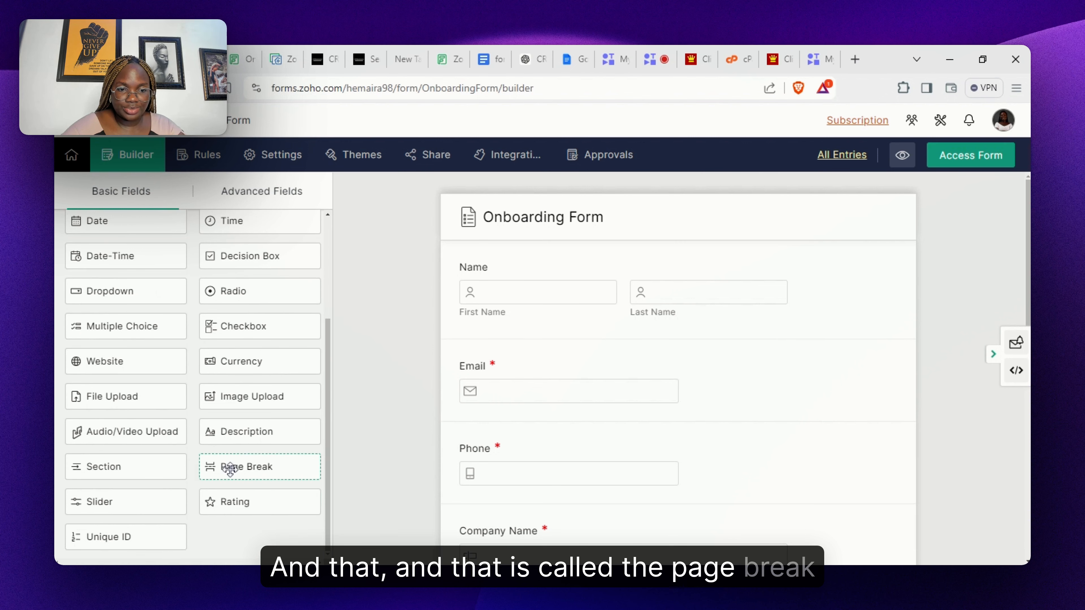
left_click_drag(300, 468, 690, 528)
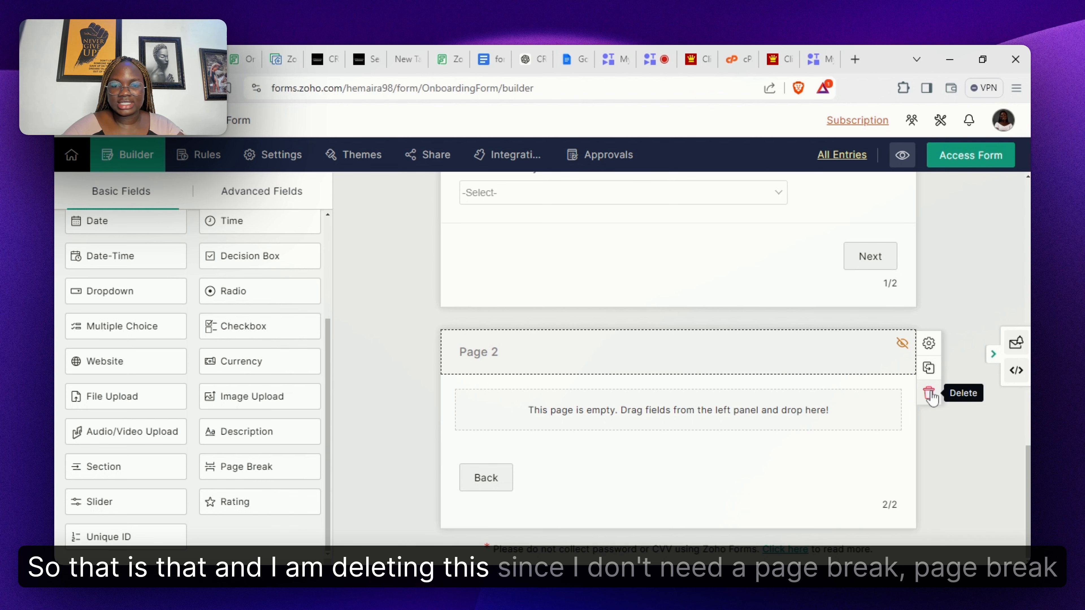
left_click(932, 392)
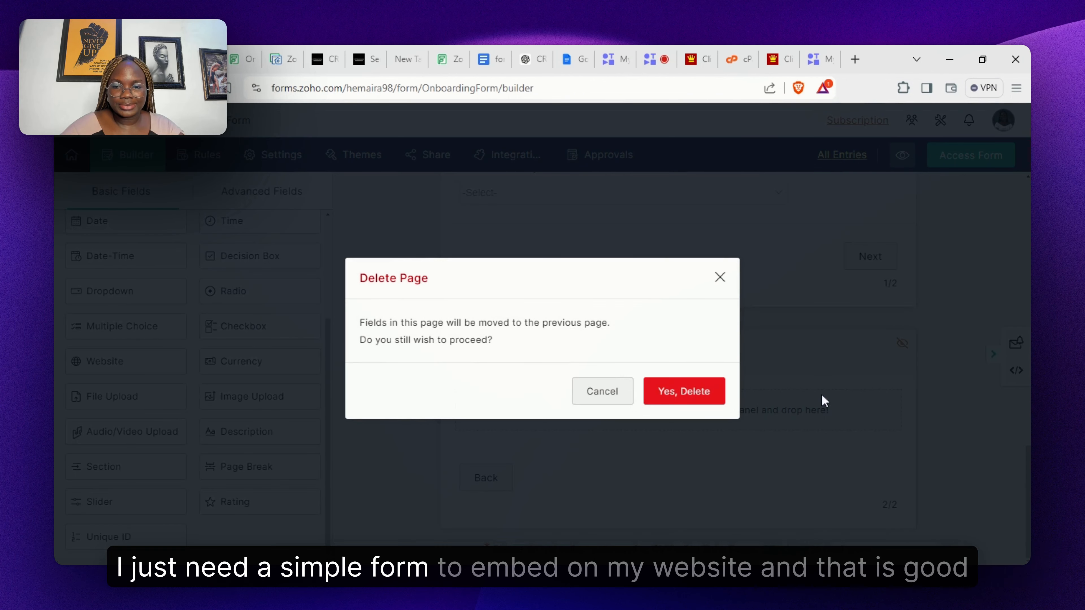
left_click(710, 389)
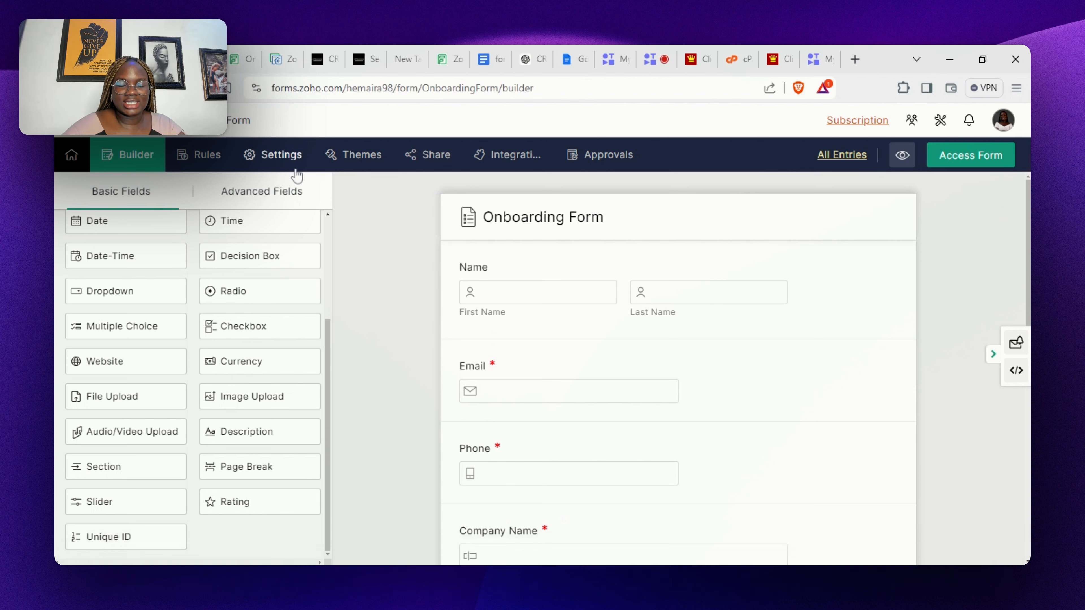
- Add a link to download the response as PDF on the thank-you page
left_click(296, 174)
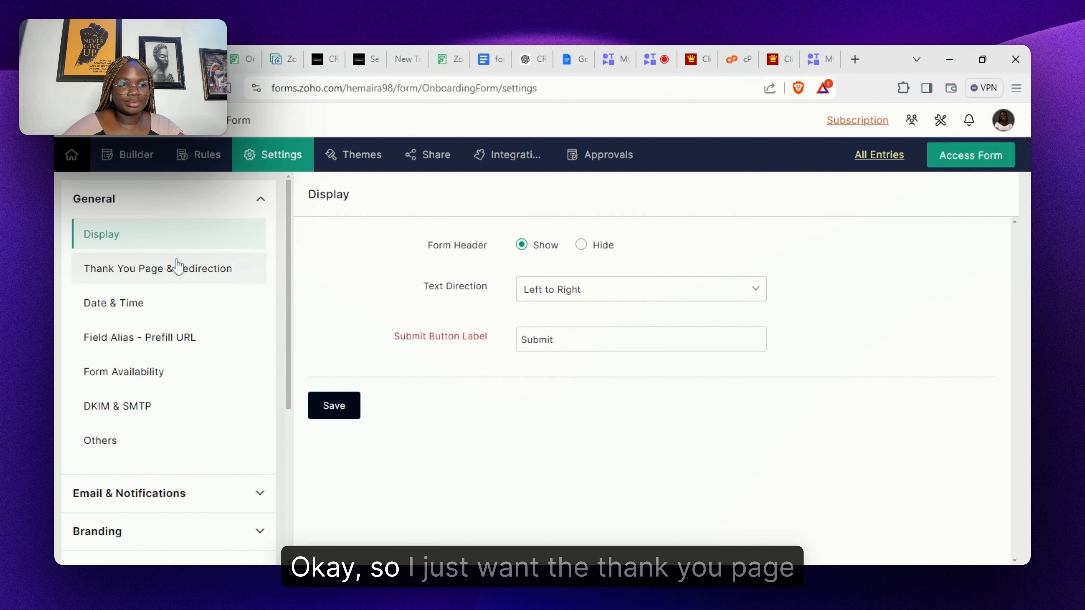
left_click(168, 271)
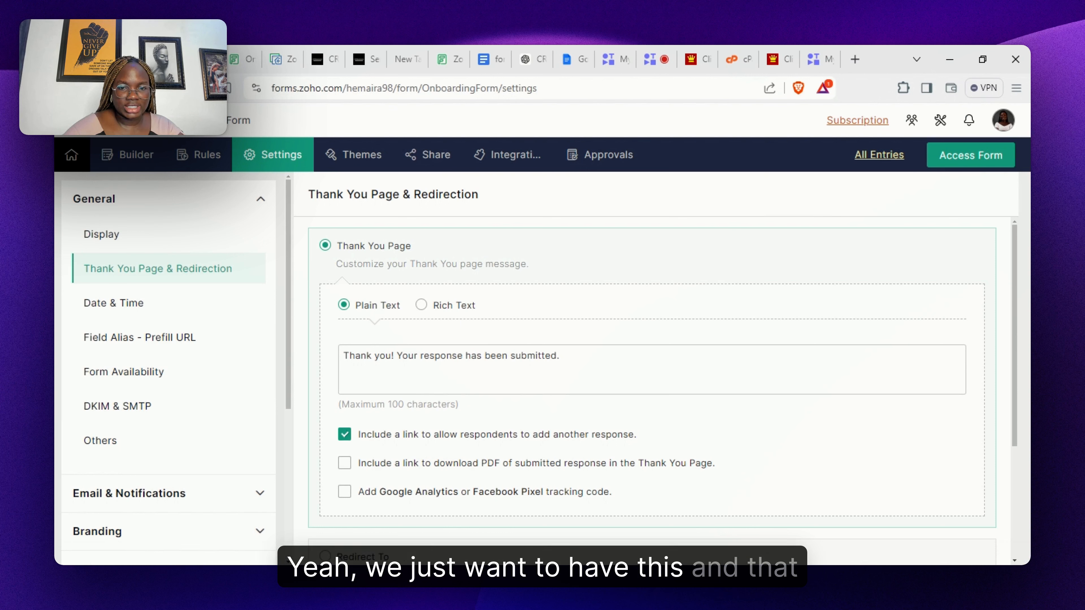
left_click(560, 357)
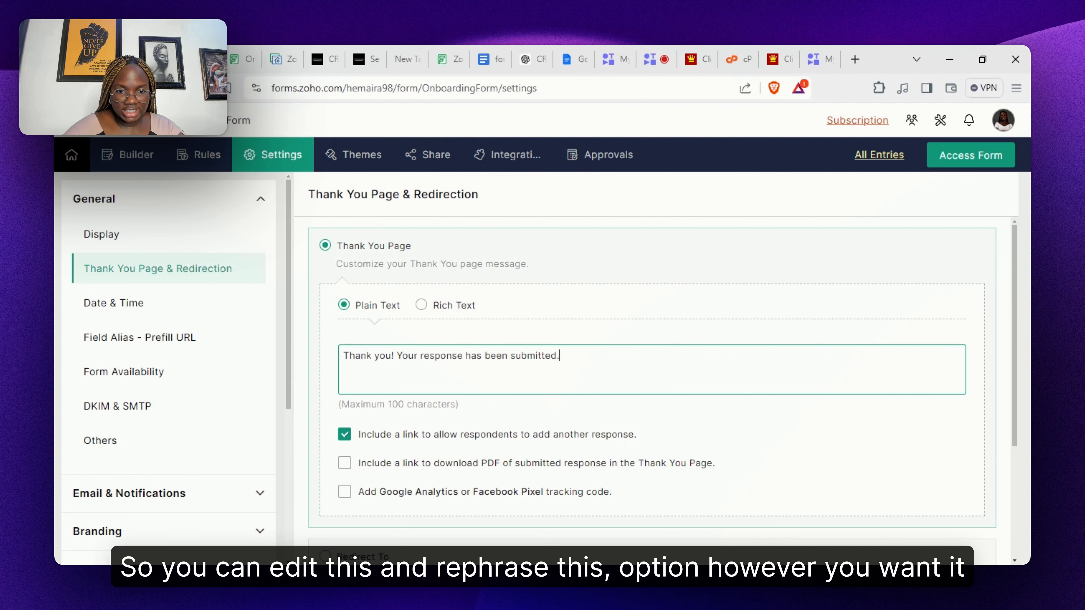
left_click(344, 462)
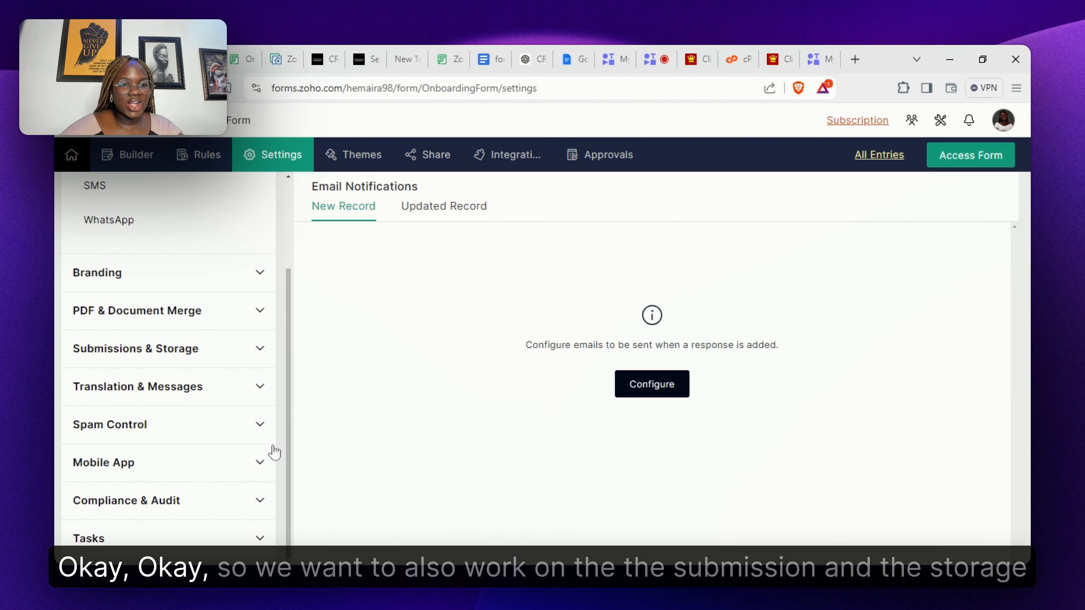
- Leave Save & Resume disabled and save that setting
left_click(242, 356)
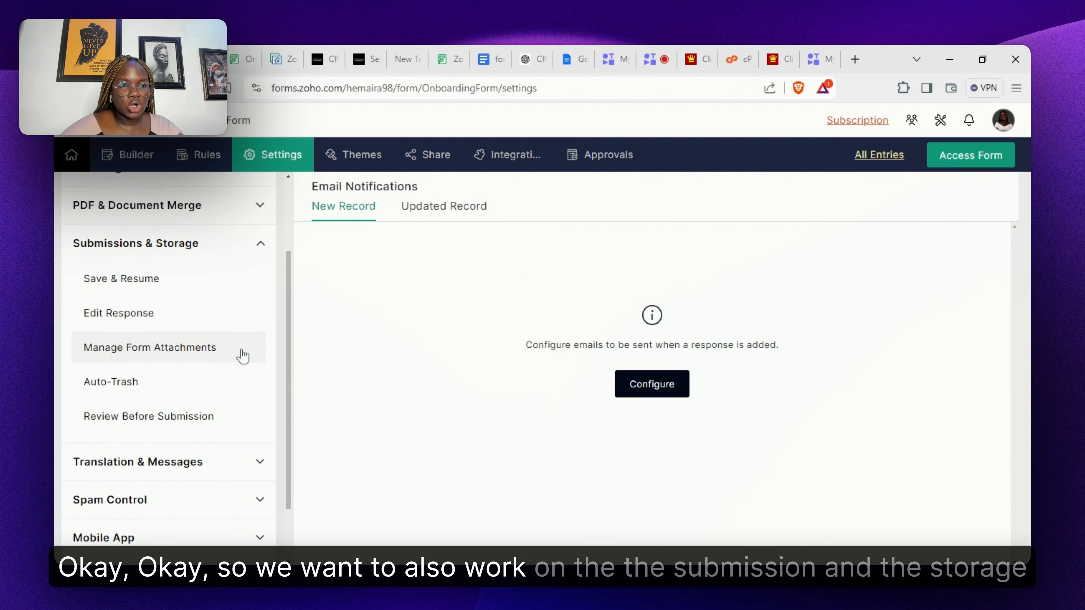
left_click(189, 290)
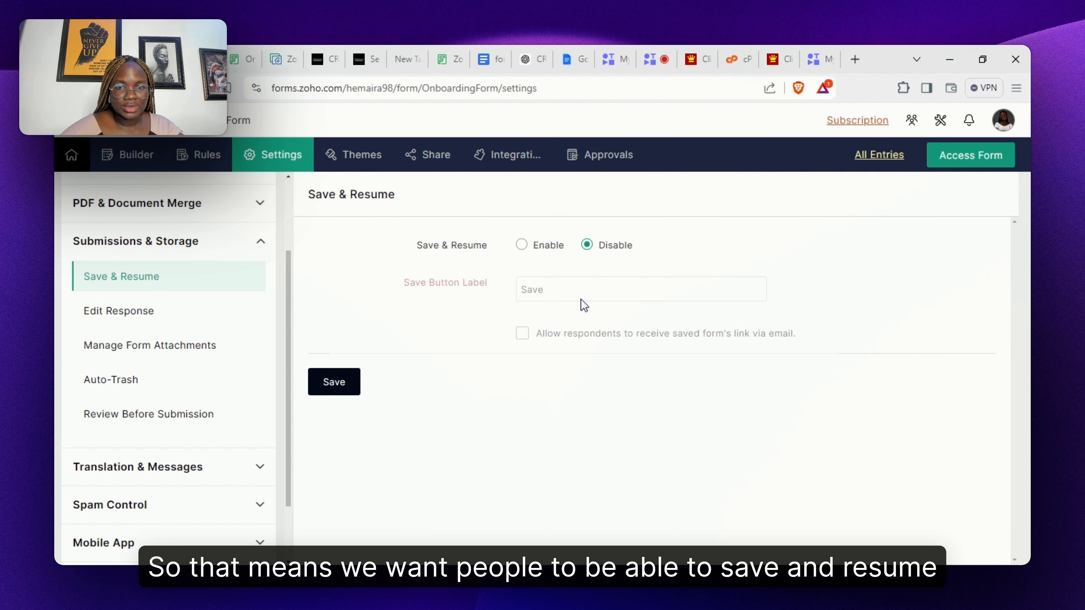
left_click(521, 245)
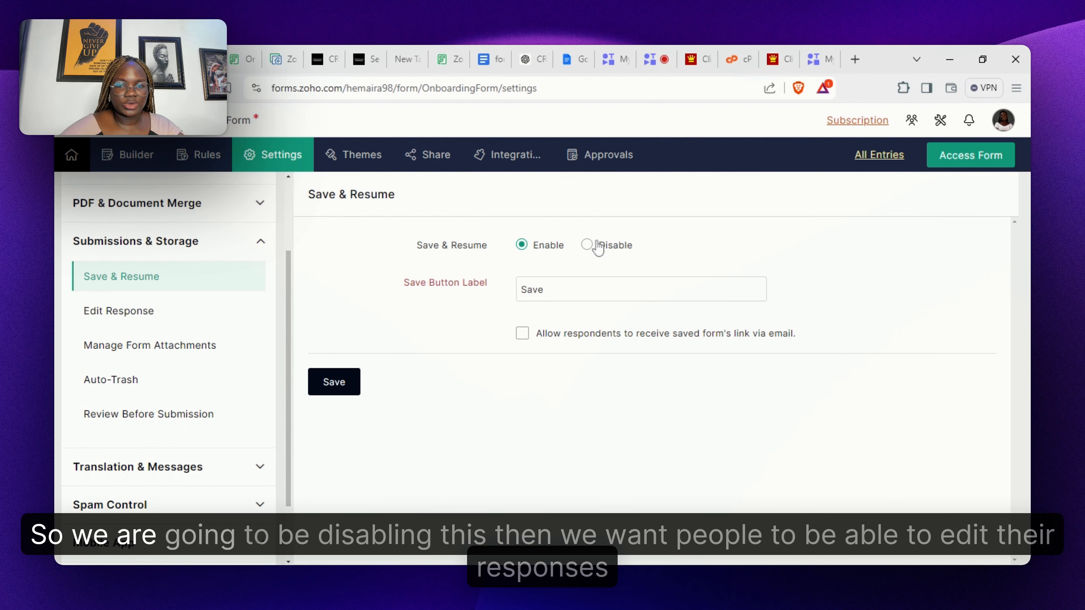
left_click(587, 246)
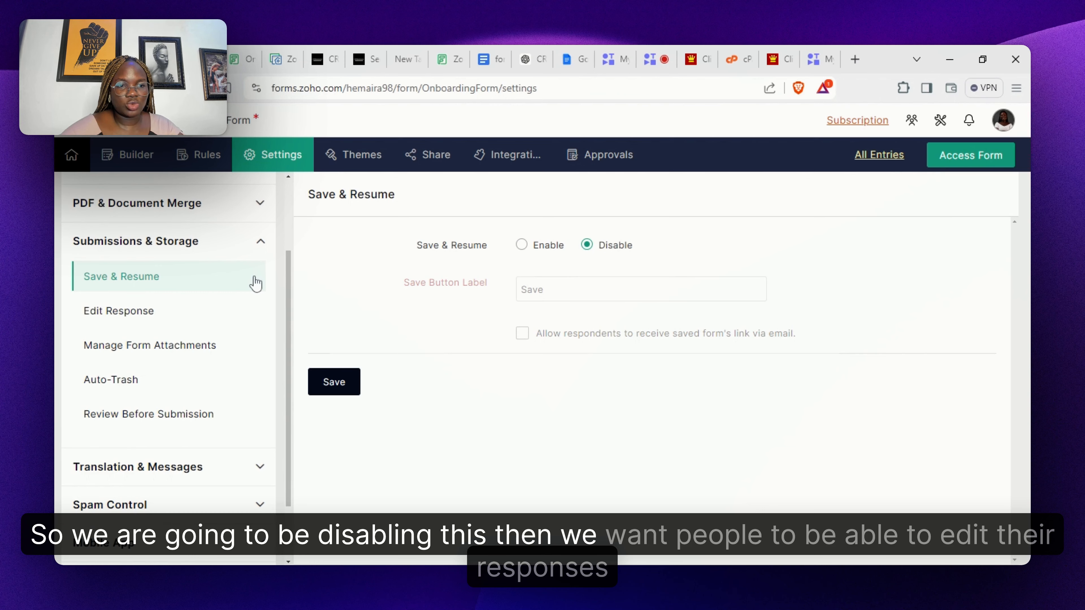
left_click(177, 310)
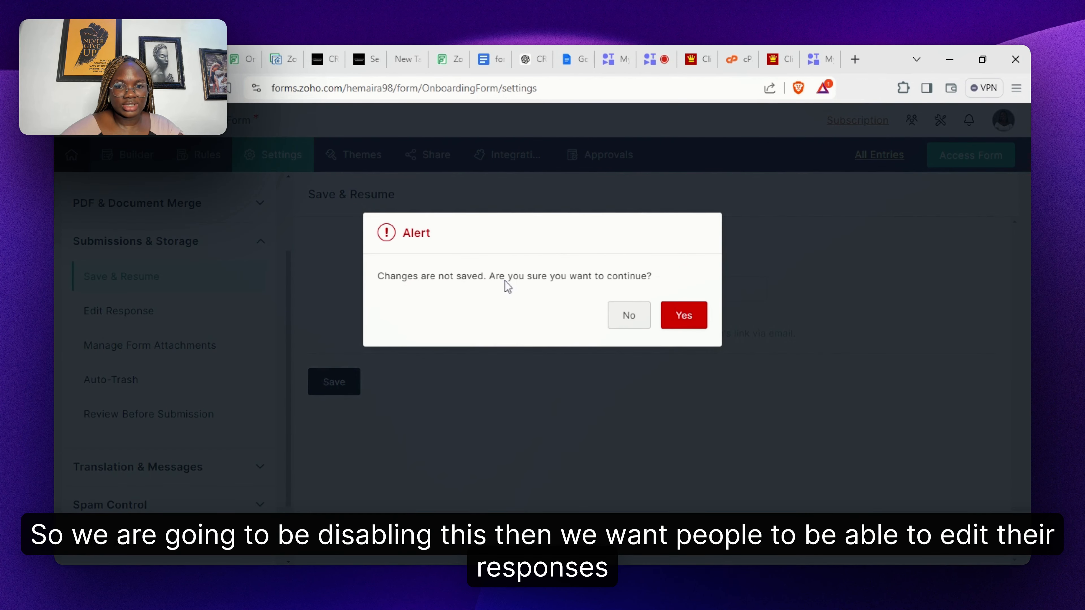
left_click(629, 315)
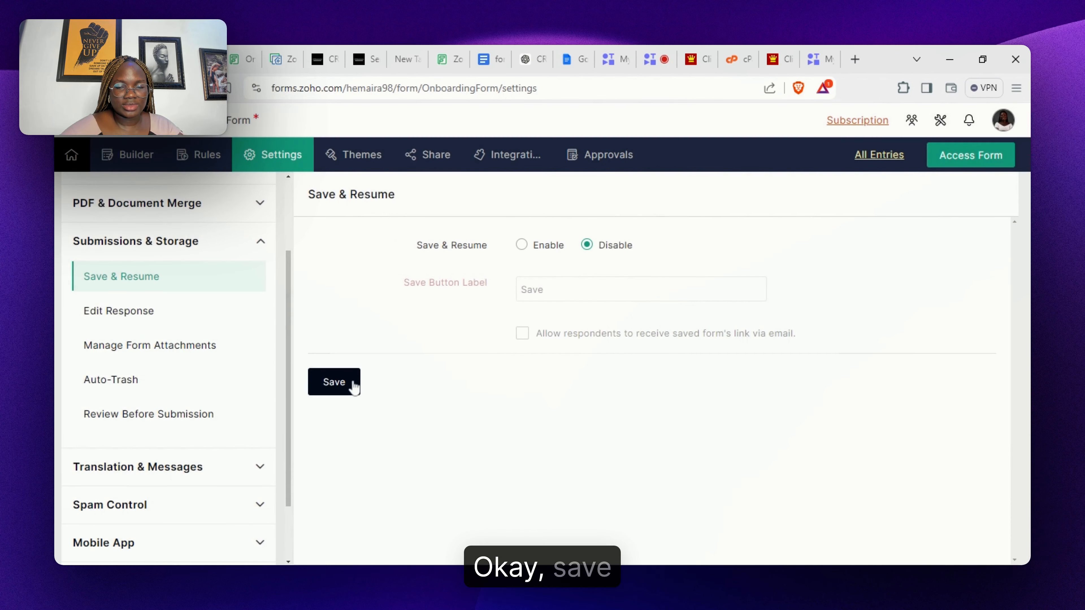
left_click(351, 382)
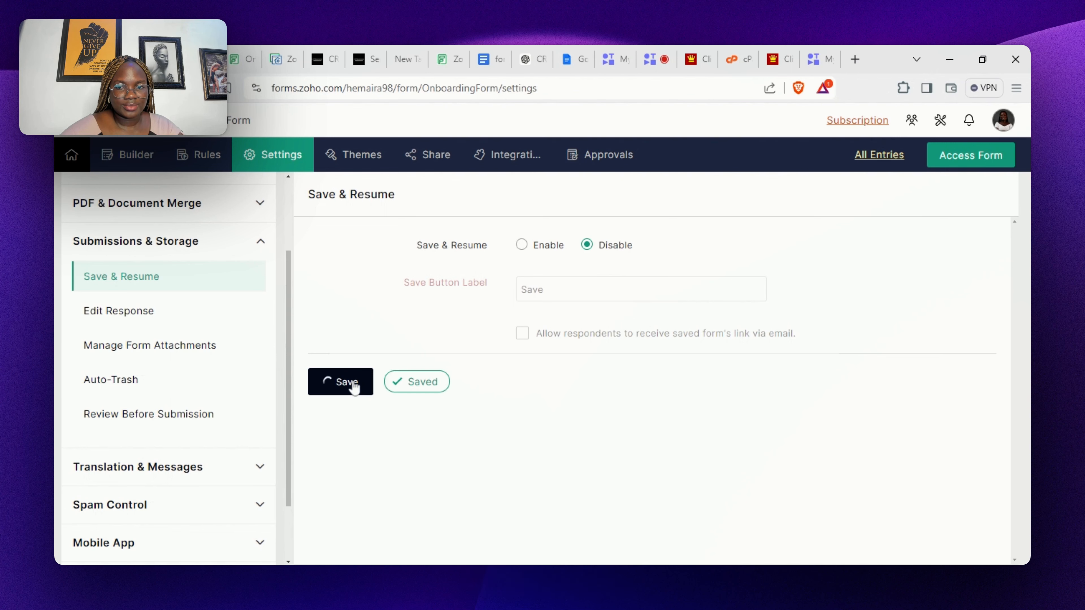
left_click(153, 311)
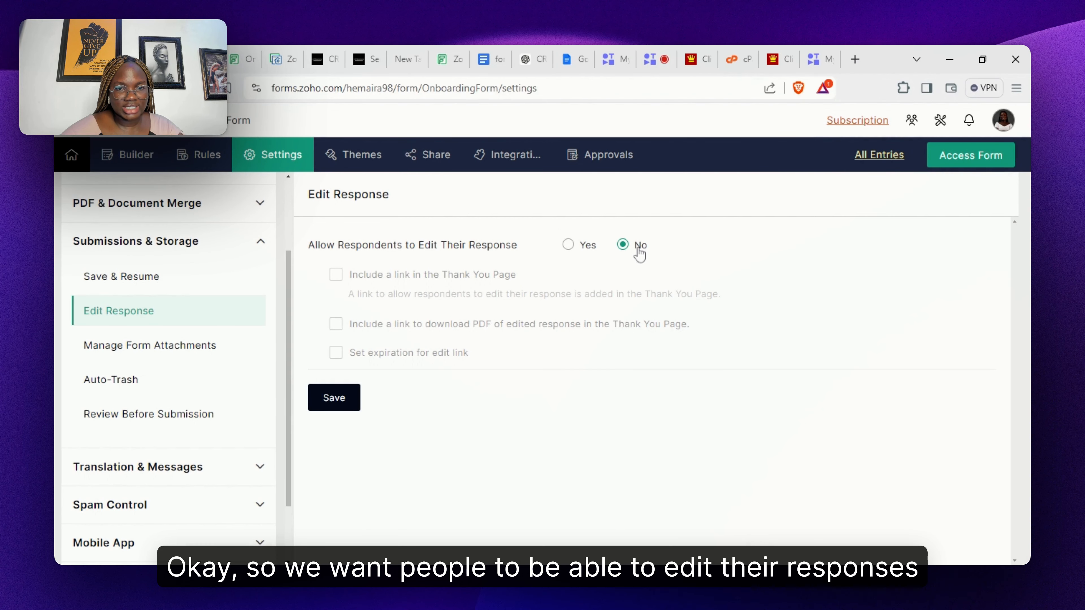
- Allow respondents to edit responses, with edit and PDF-download links on the Thank You page
left_click(569, 252)
left_click(336, 274)
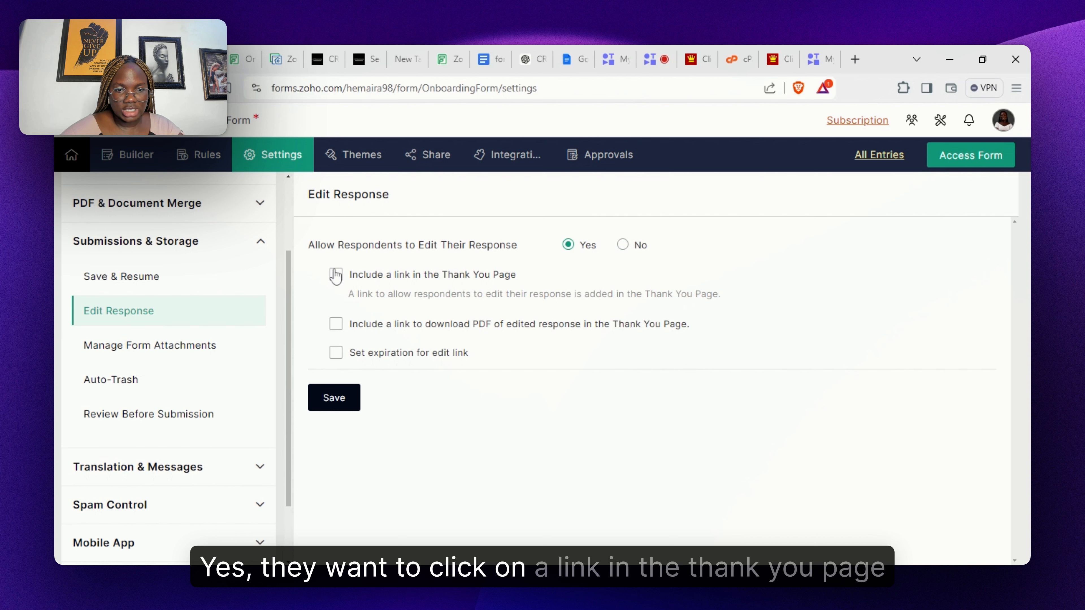
left_click(336, 325)
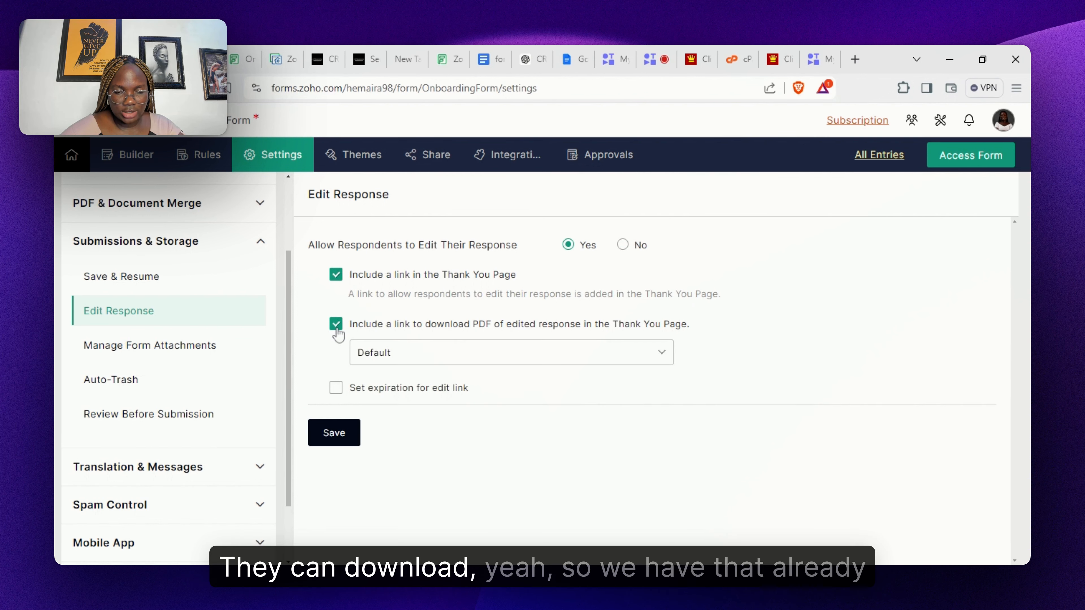
left_click(347, 445)
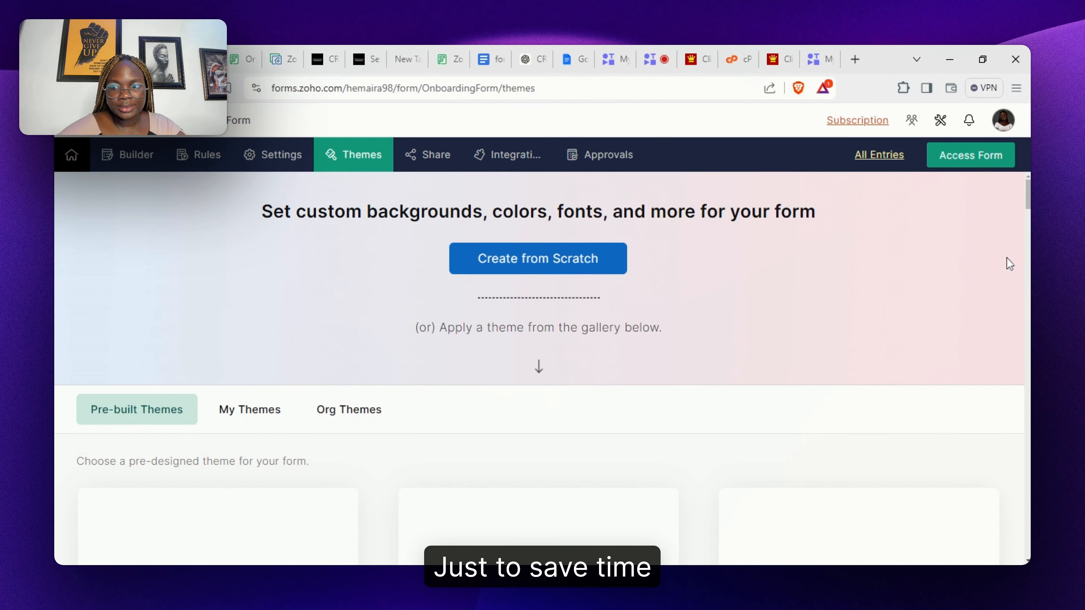
- Apply the Turquoise pre-built theme to the form and confirm the change
scroll(1009, 263, "down", 6)
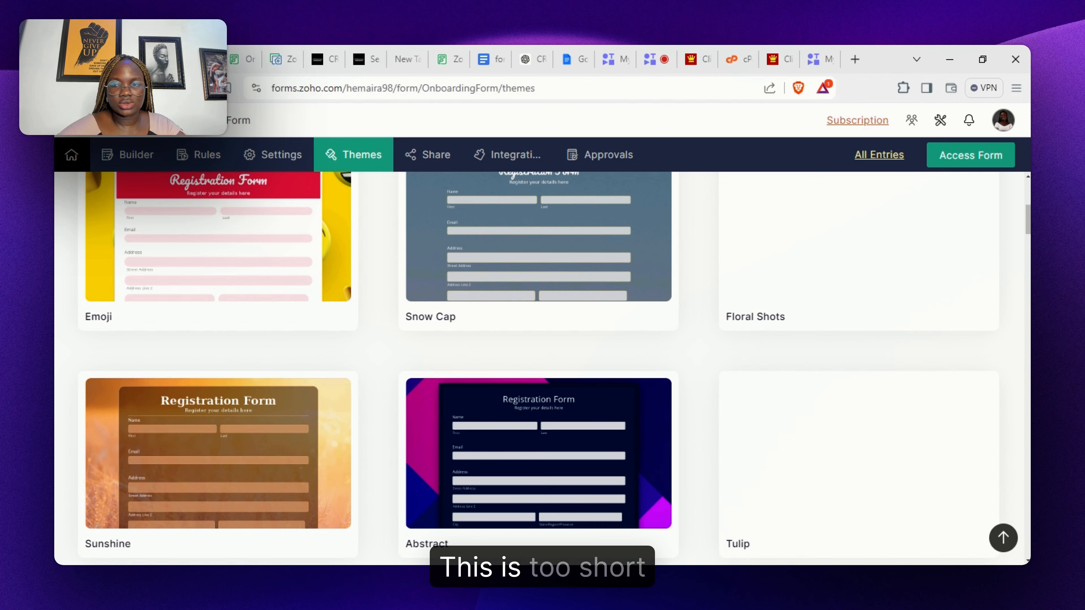
scroll(542, 367, "down", 5)
scroll(542, 368, "up", 5)
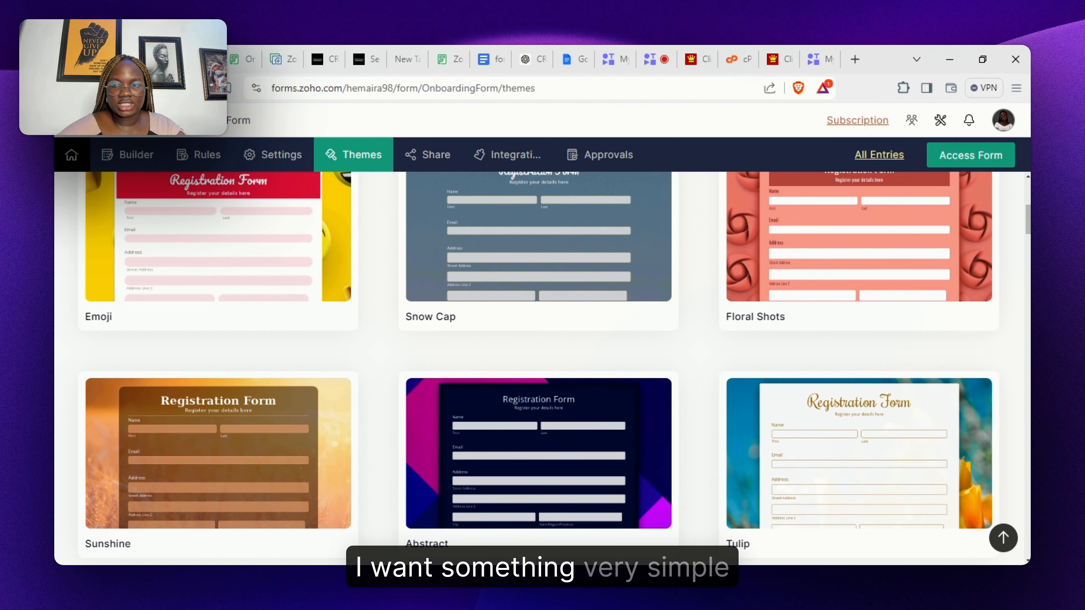
scroll(543, 368, "down", 5)
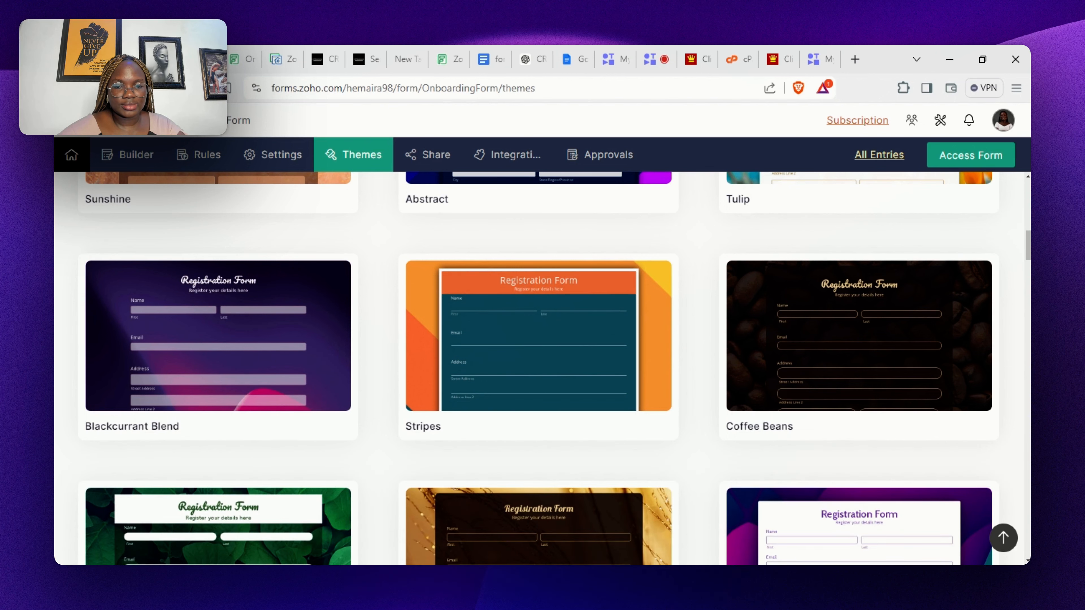
scroll(542, 368, "down", 5)
scroll(543, 368, "down", 5)
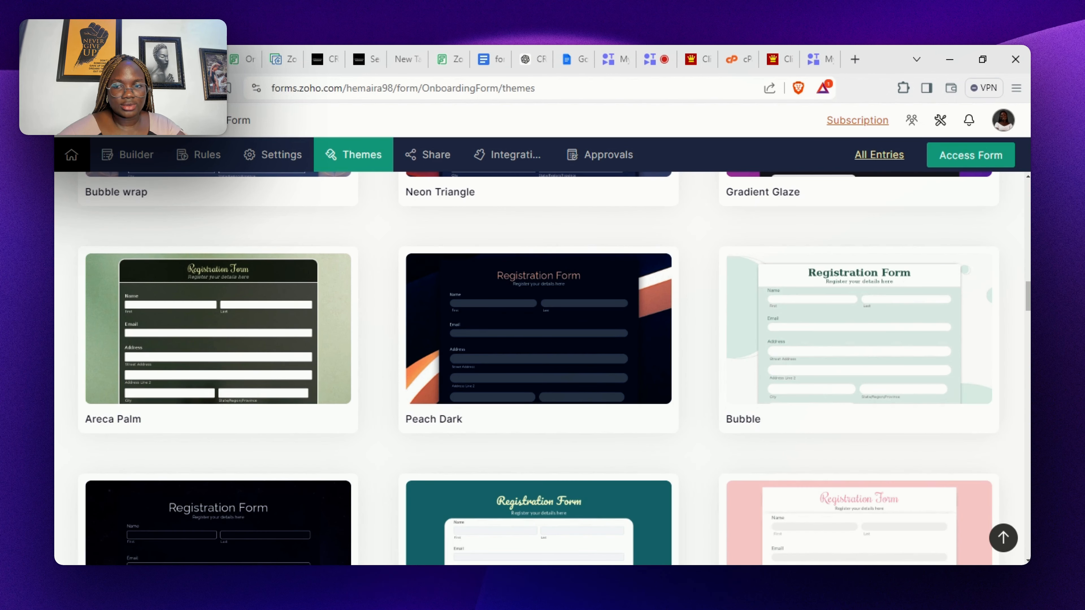
scroll(542, 368, "down", 5)
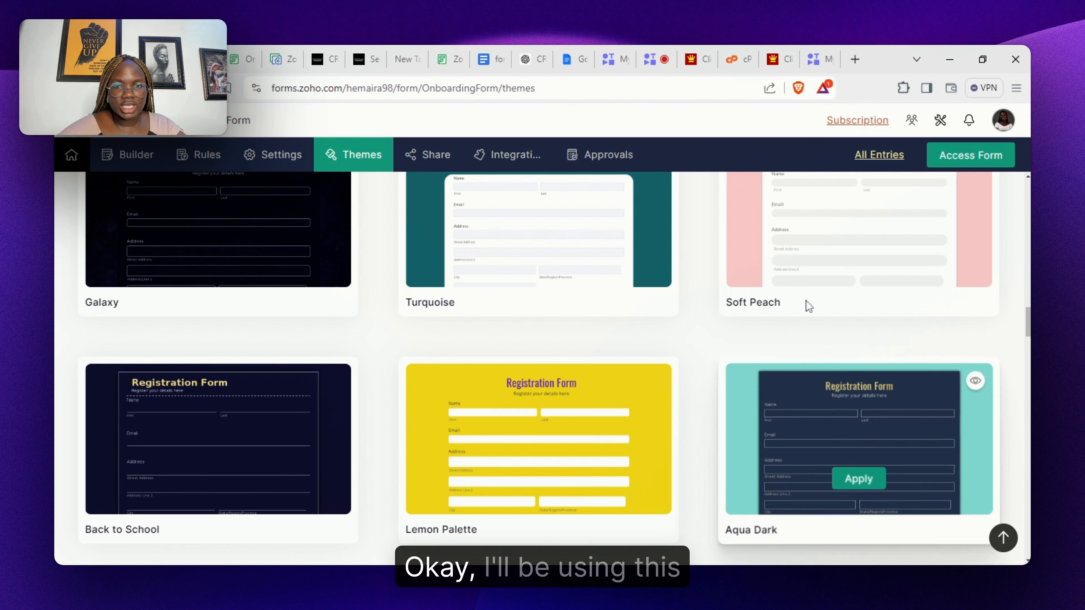
mouse_move(615, 236)
left_click(532, 265)
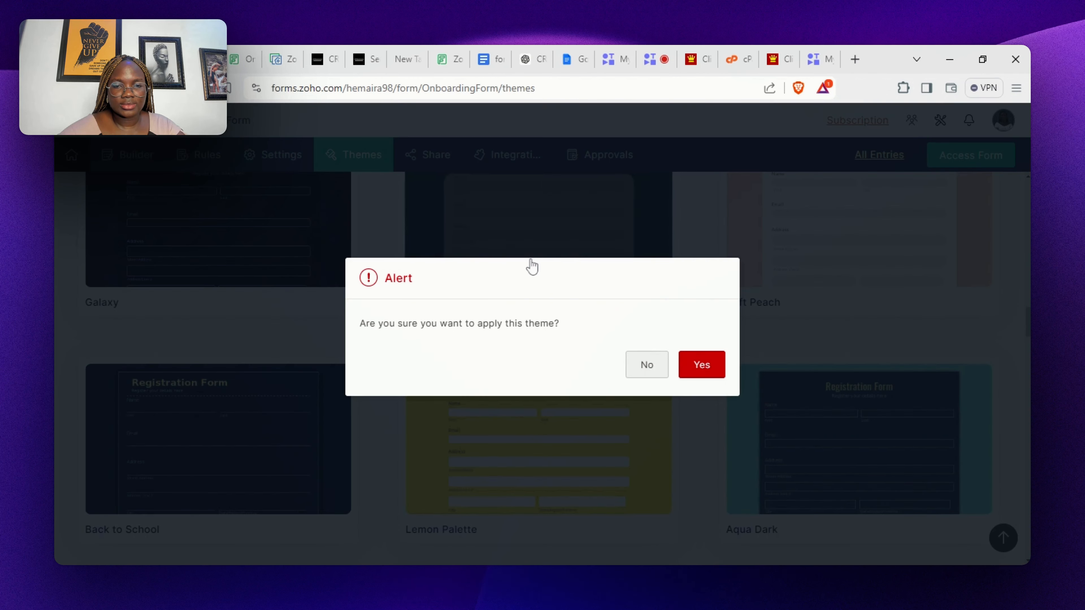
left_click(692, 373)
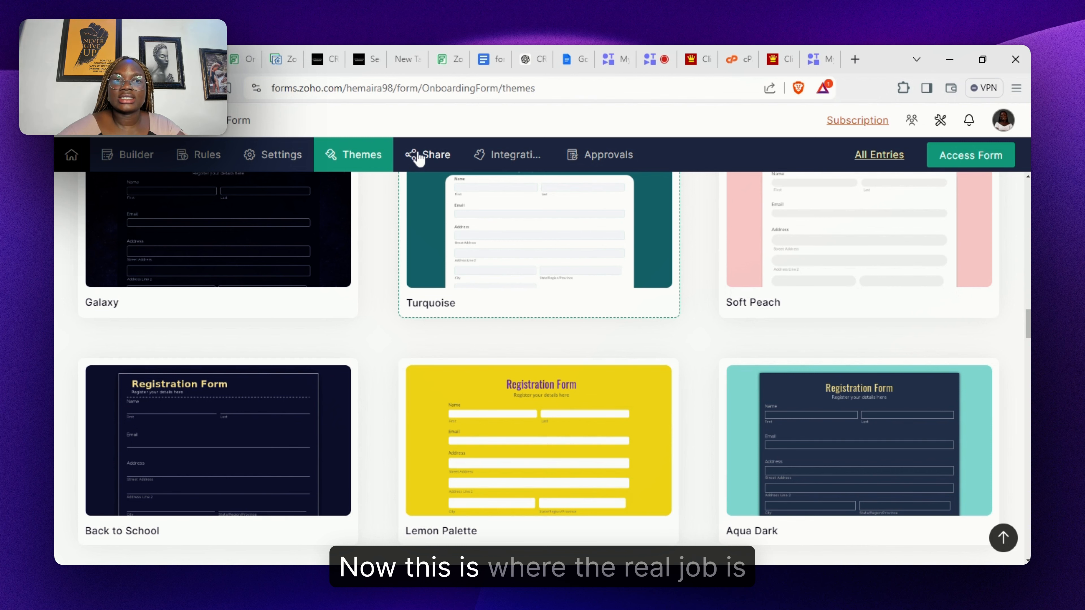
- Copy the form's permalink from Share and confirm it opens the Turquoise Onboarding Form in a new tab
left_click(419, 158)
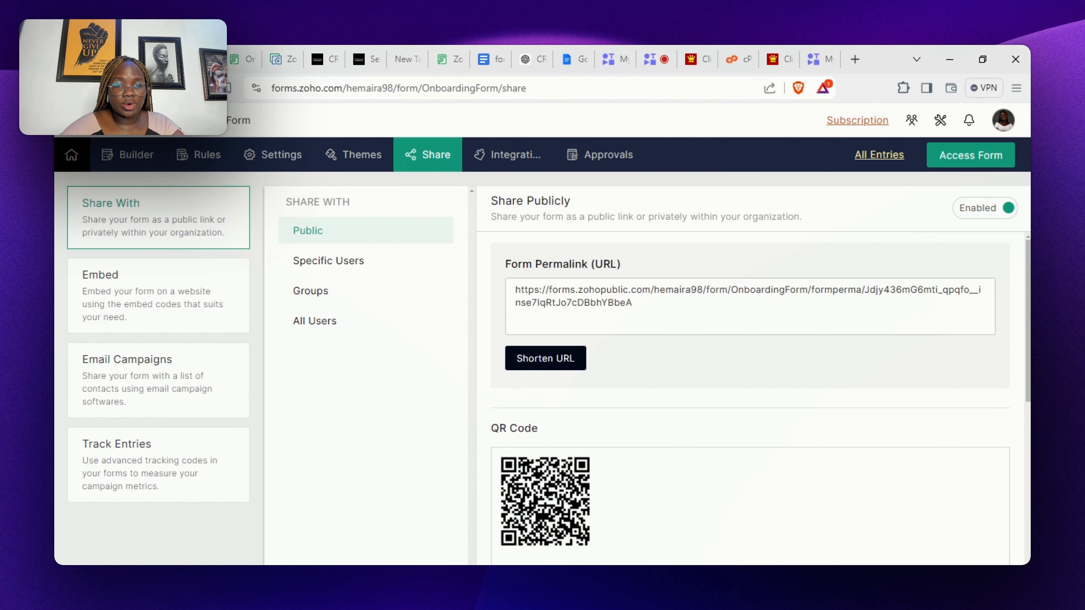
left_click(751, 306)
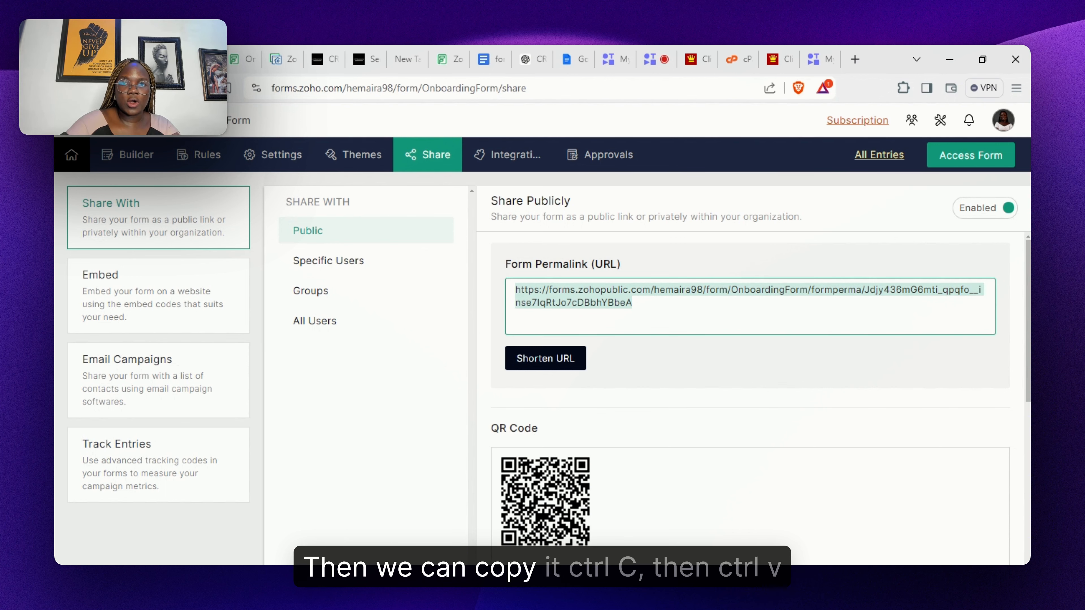
left_click(858, 59)
key("ctrl+v")
key("Return")
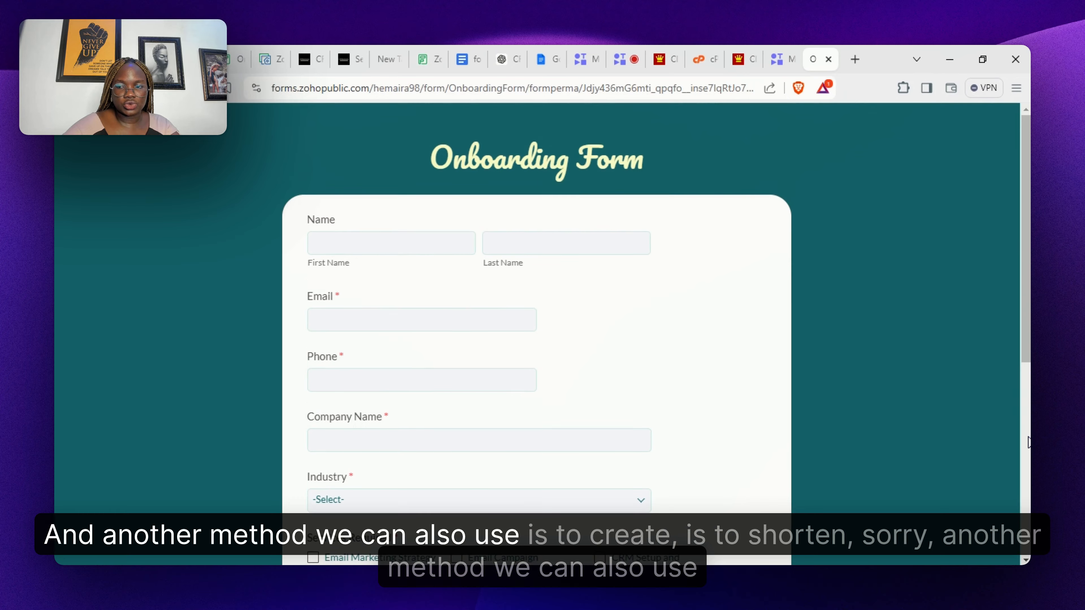
scroll(1027, 443, "down", 7)
scroll(1027, 442, "up", 10)
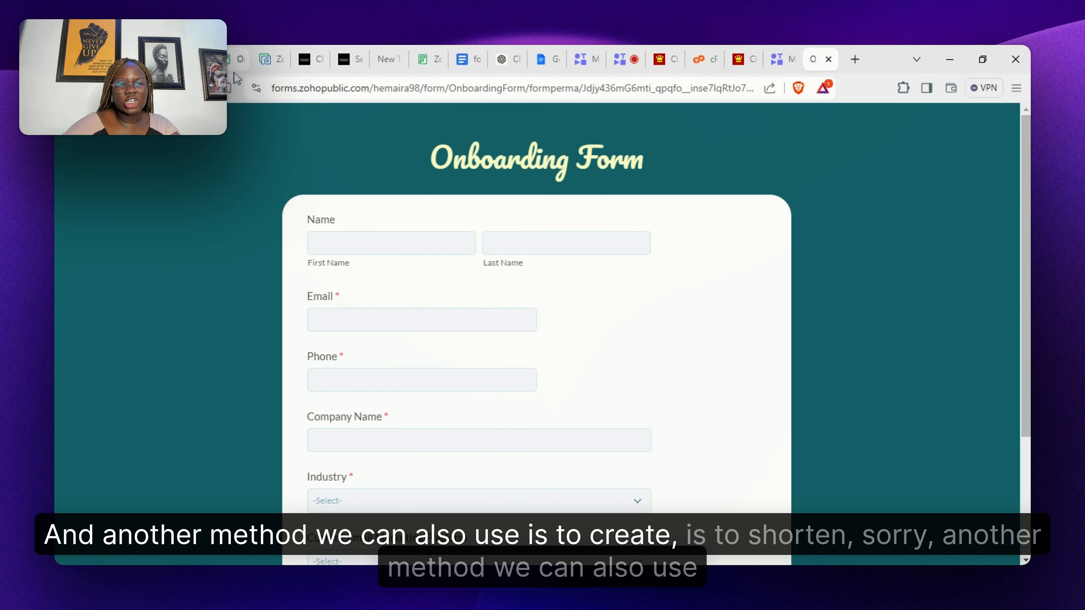
left_click(234, 59)
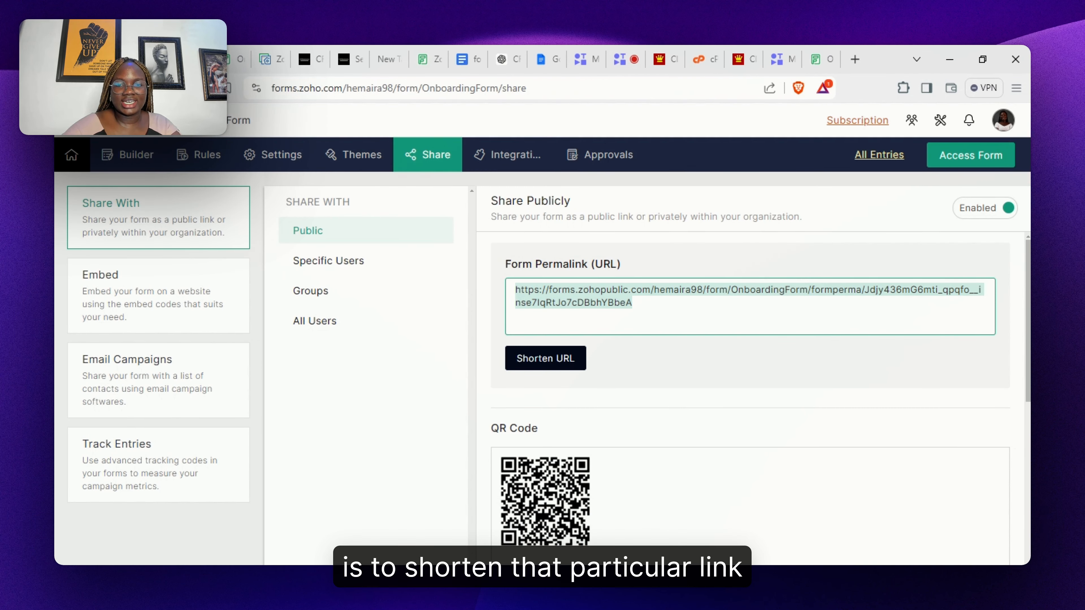
- Generate and copy a shortened form URL, then open it to check the live Onboarding Form
left_click(535, 368)
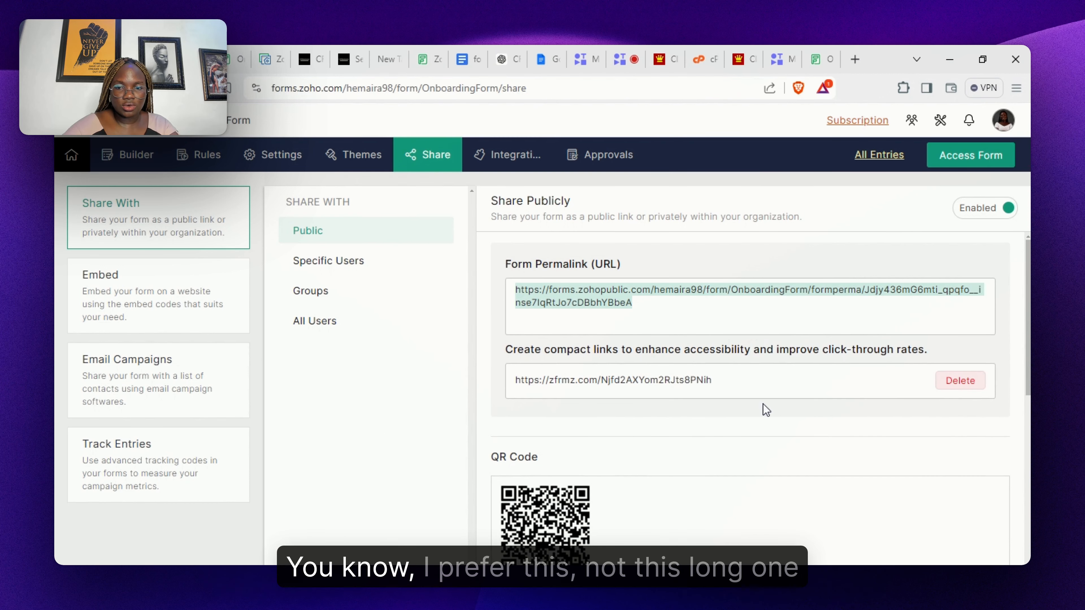
left_click(763, 391)
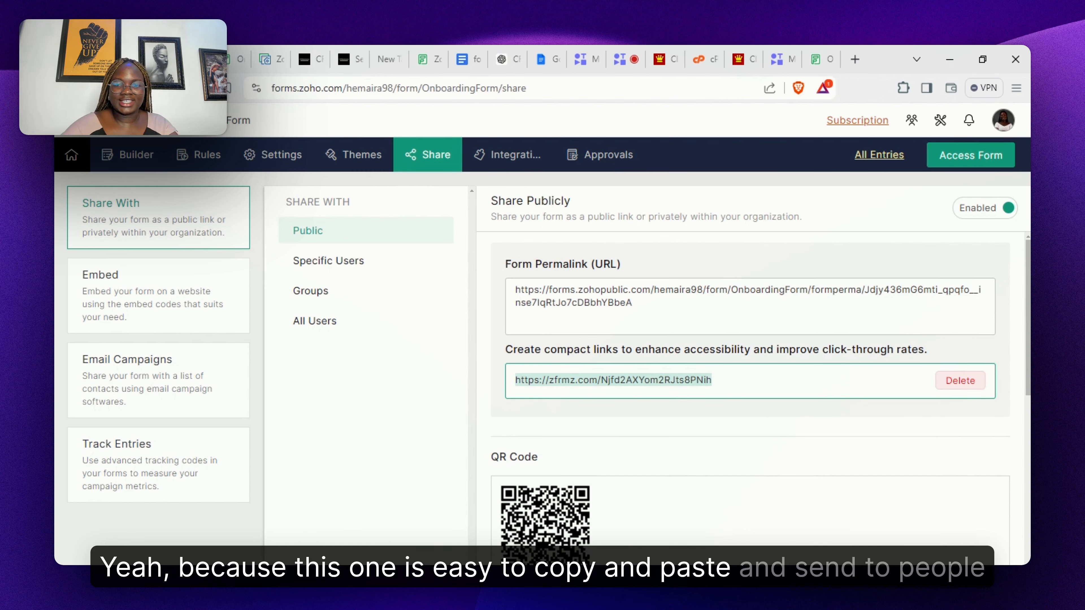
left_click(853, 59)
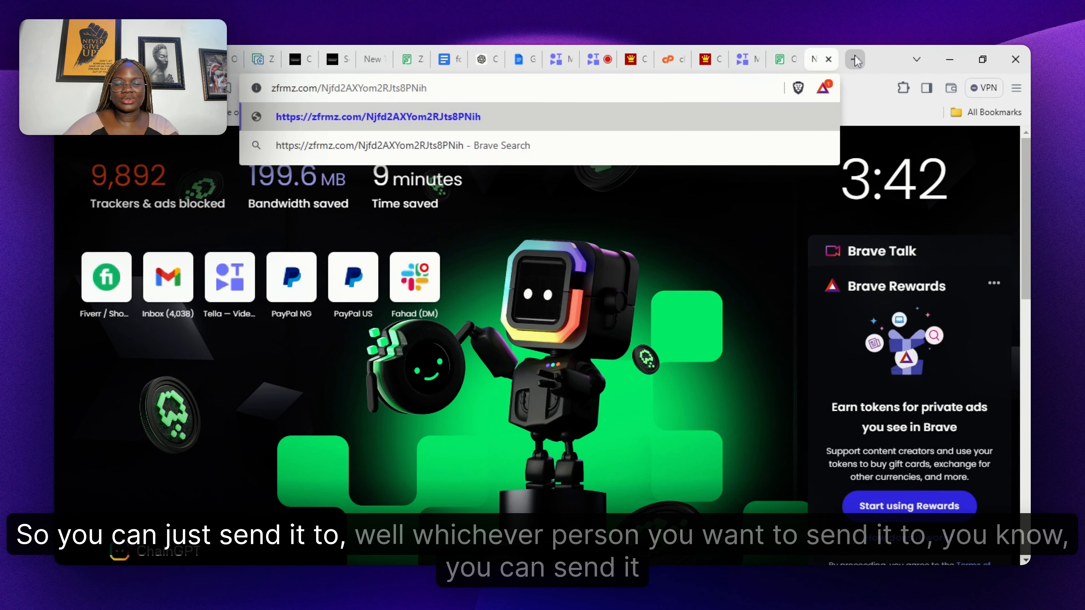
key("Return")
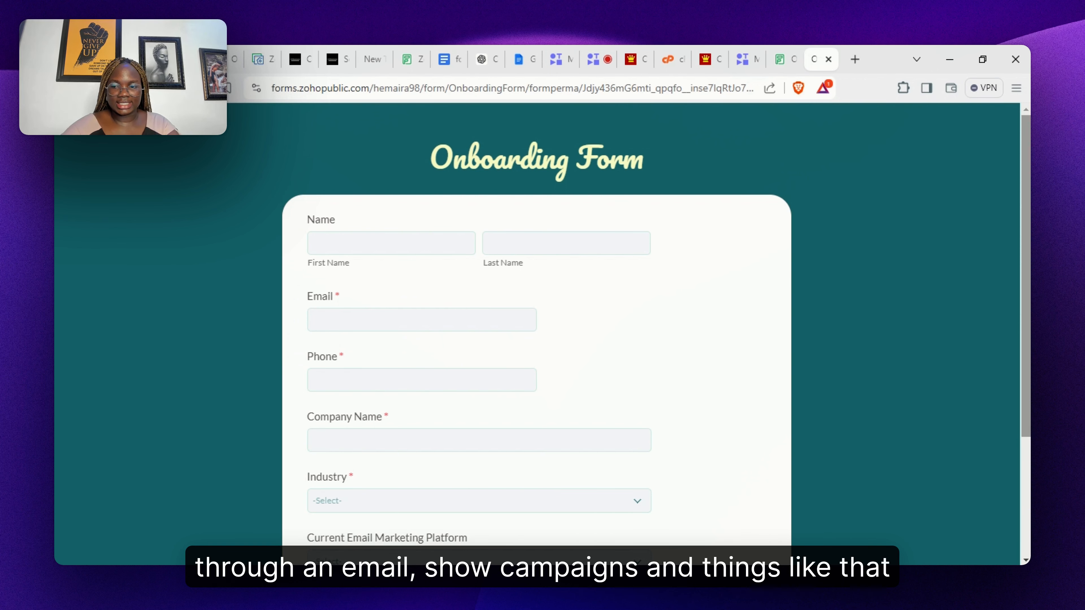
scroll(935, 218, "down", 4)
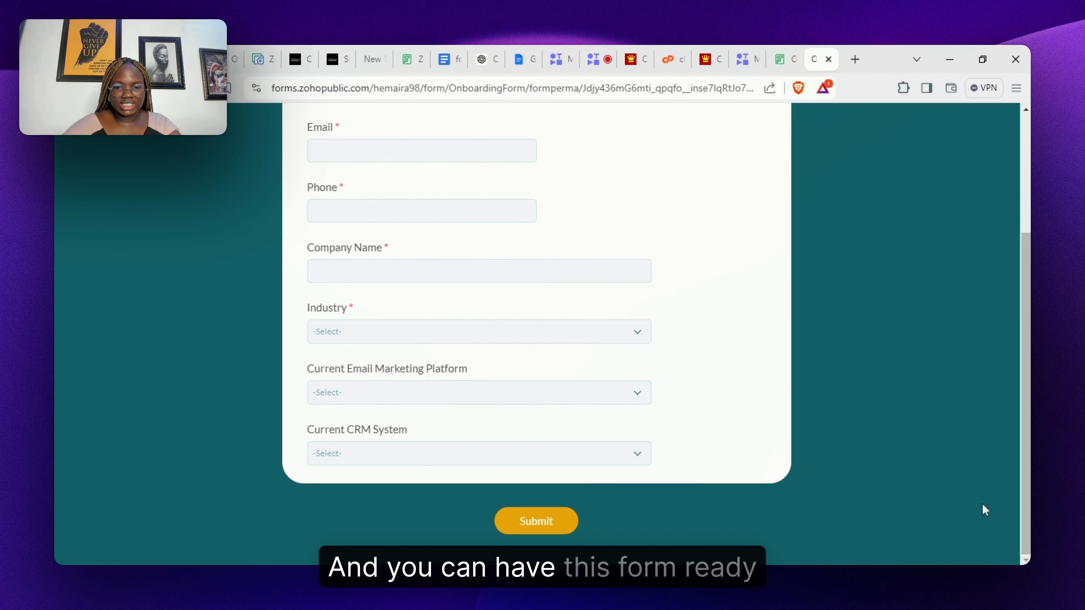
left_click(581, 453)
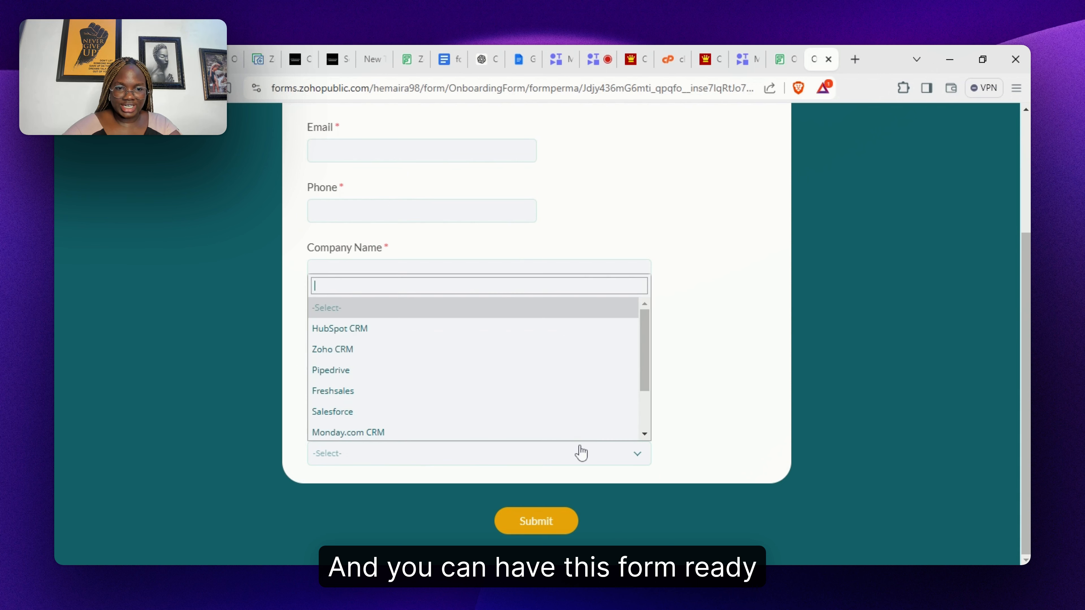
left_click(676, 439)
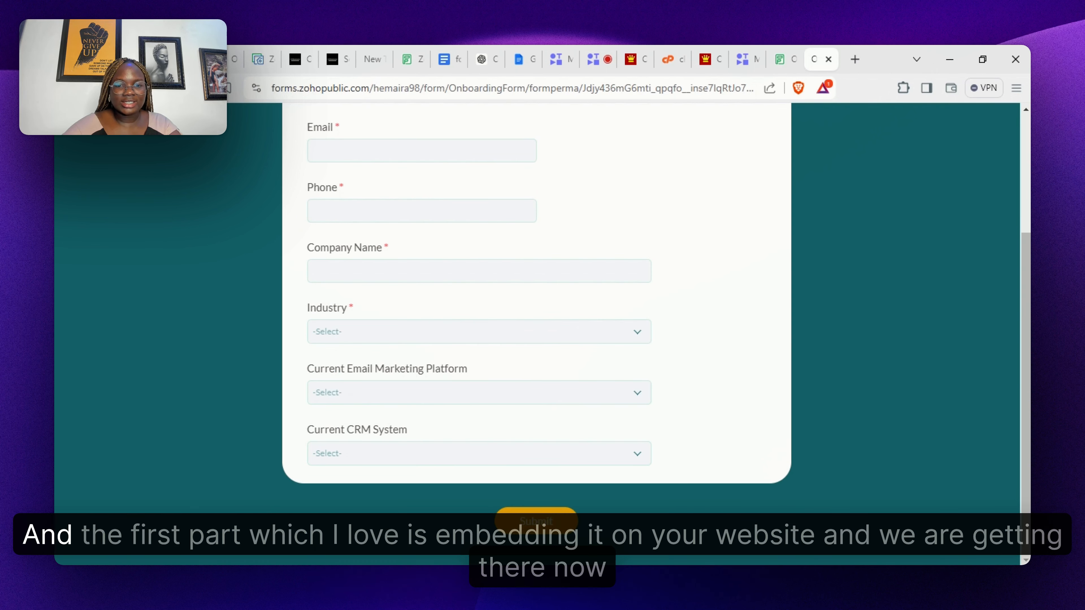
scroll(536, 299, "up", 4)
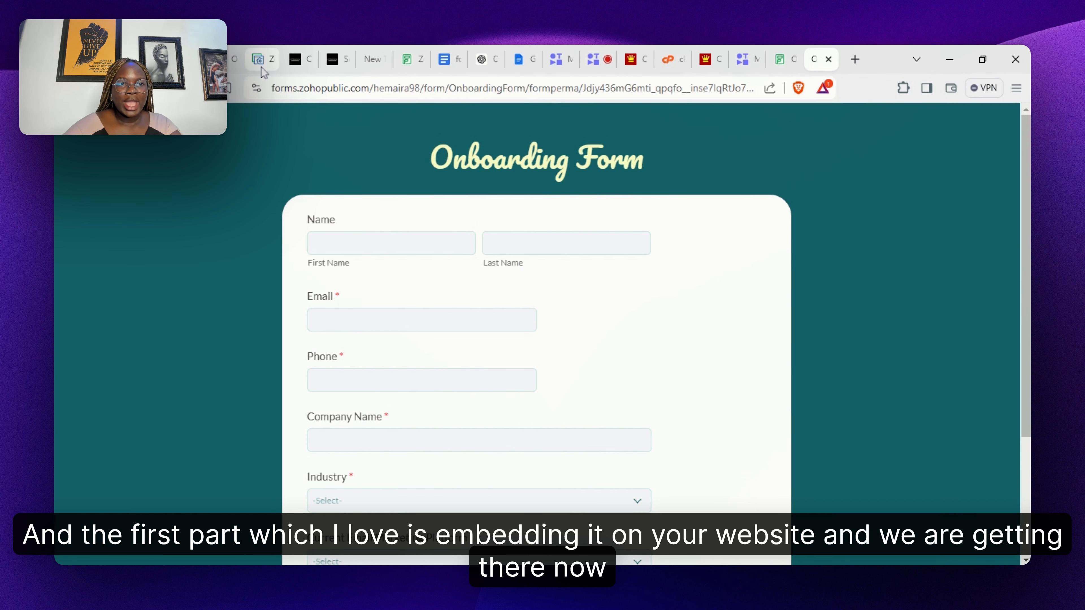
- Close the duplicate Onboarding Form preview tabs and return to the form's Share page
left_click(218, 60)
left_click(186, 61)
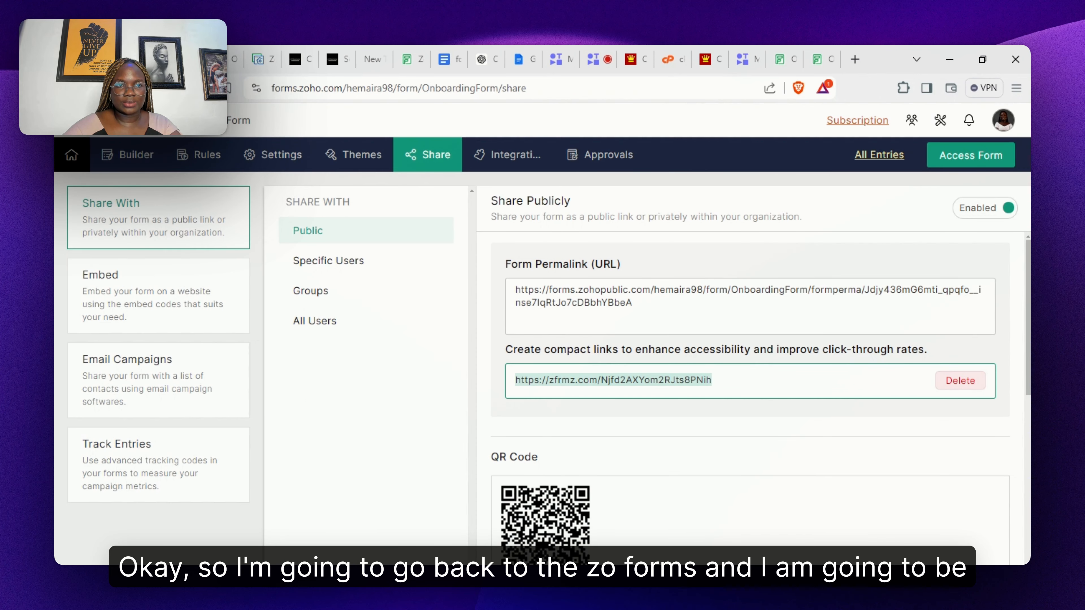
left_click(218, 61)
left_click(198, 60)
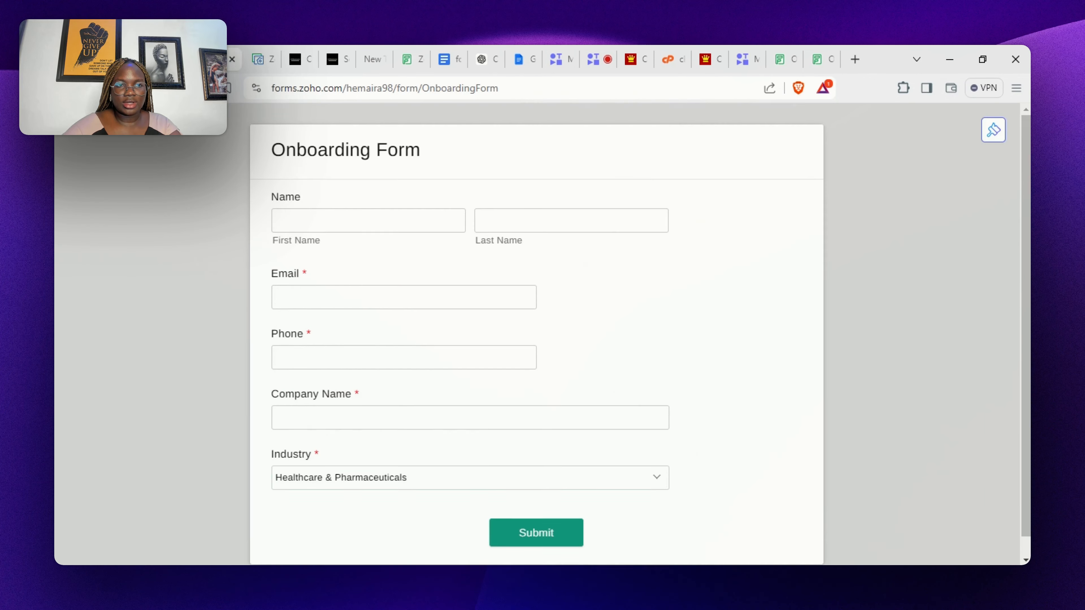
left_click(152, 60)
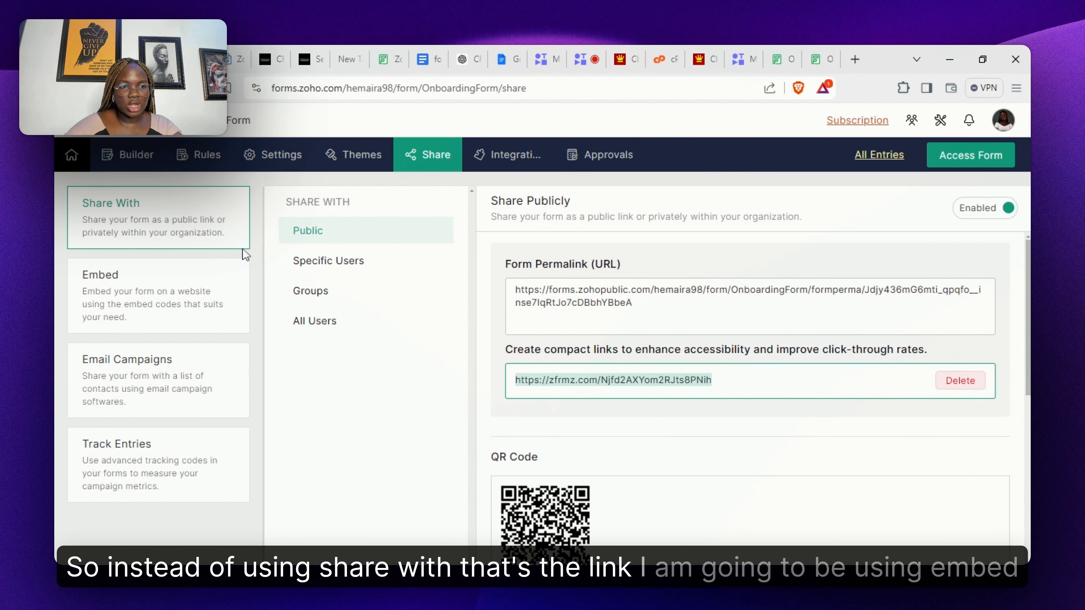
- Show the Embed options and select the form's iframe embed code for copying
left_click(156, 287)
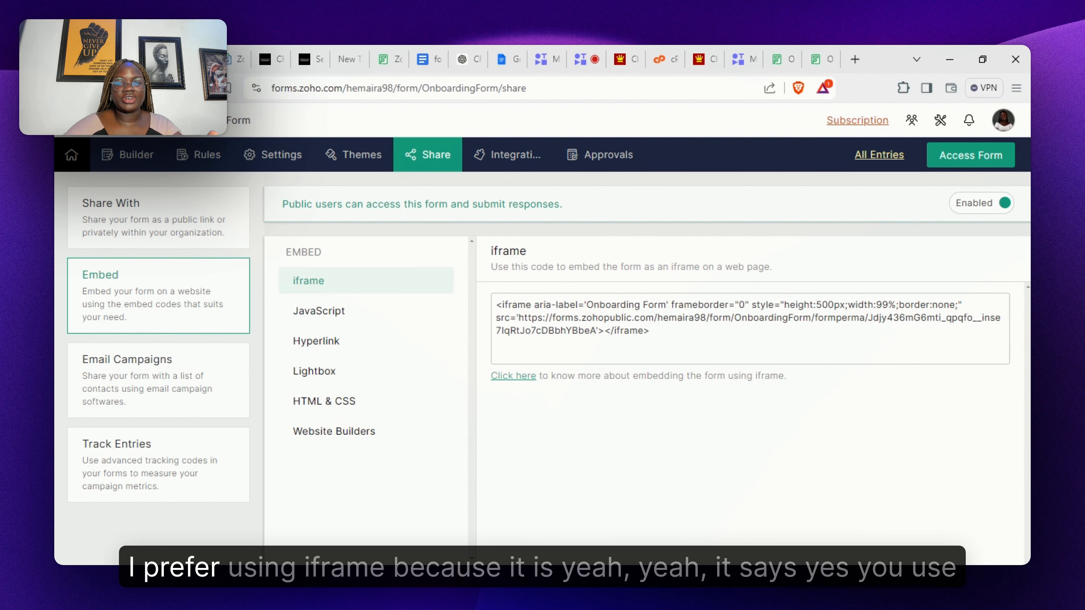
left_click(748, 330)
key("ctrl+a")
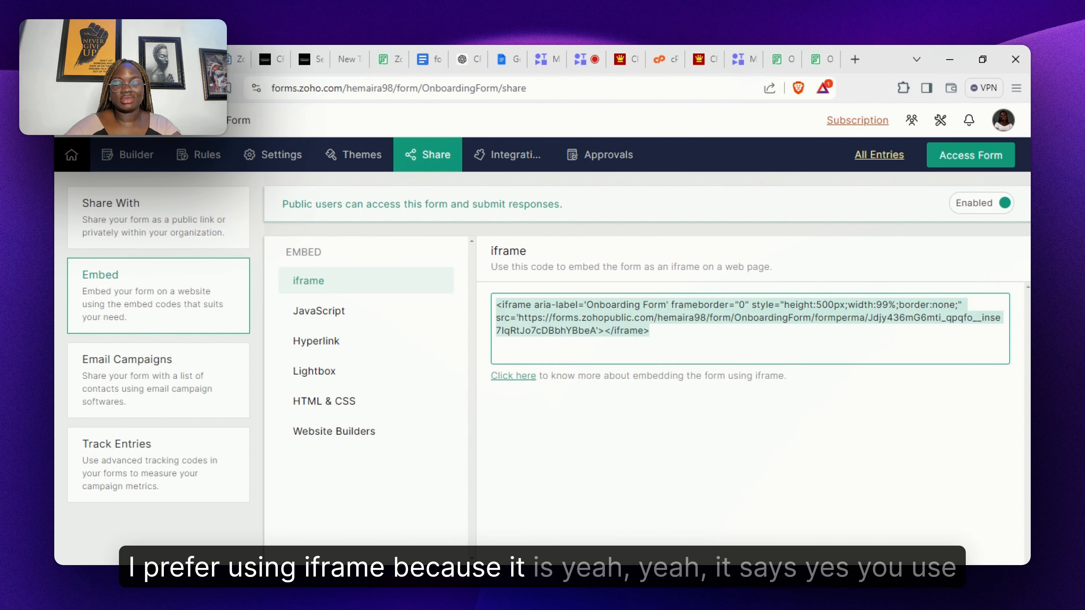
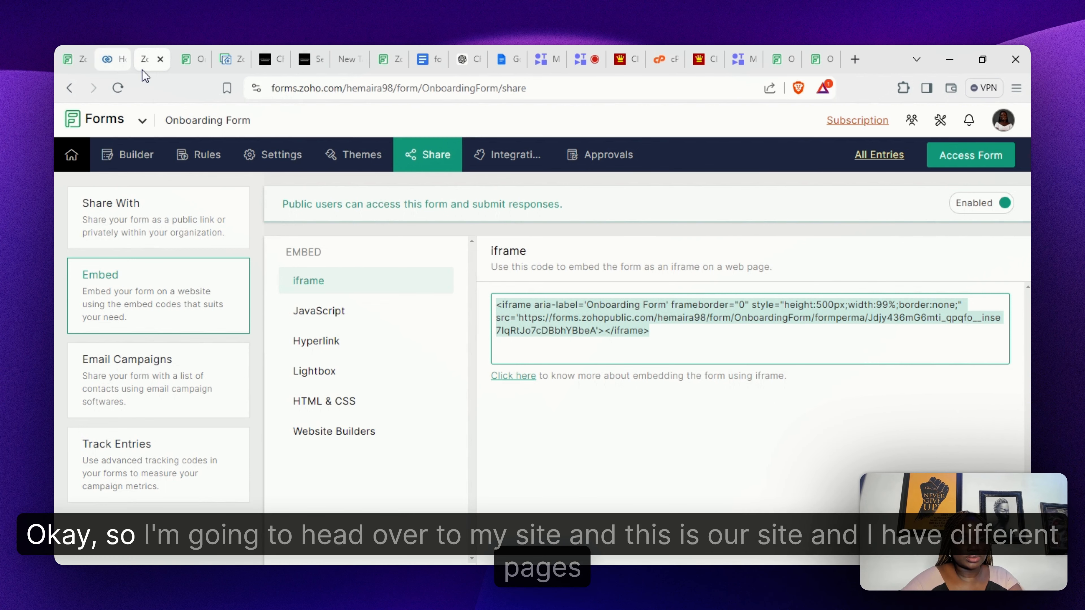
- Switch to the Zoho Sites editor showing the site's Contact page
left_click(225, 68)
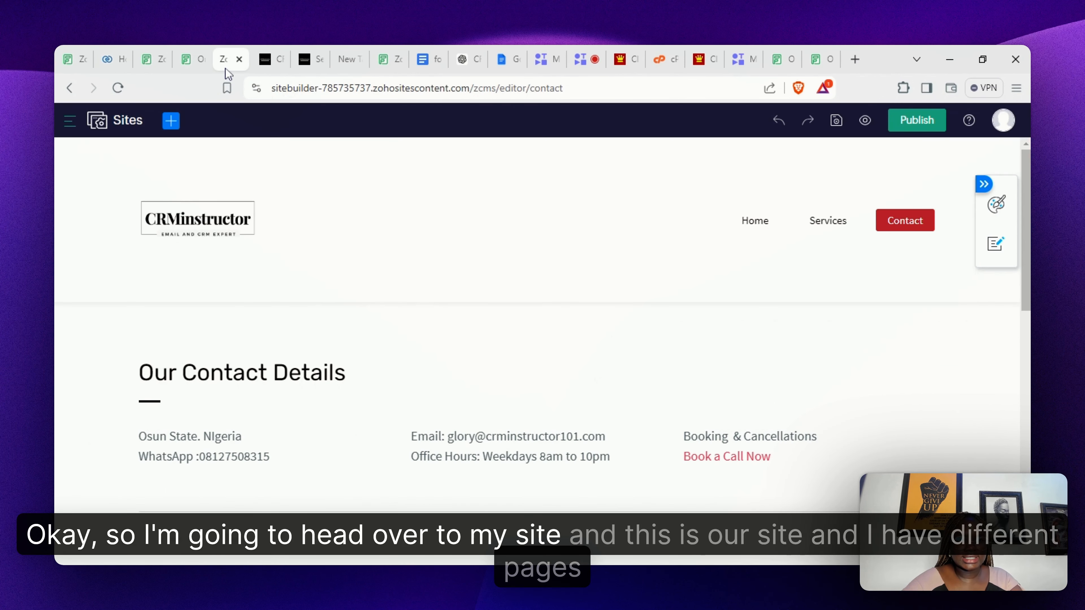
- Open the CRMinstructor Home page for editing from the site's Pages list
left_click(71, 124)
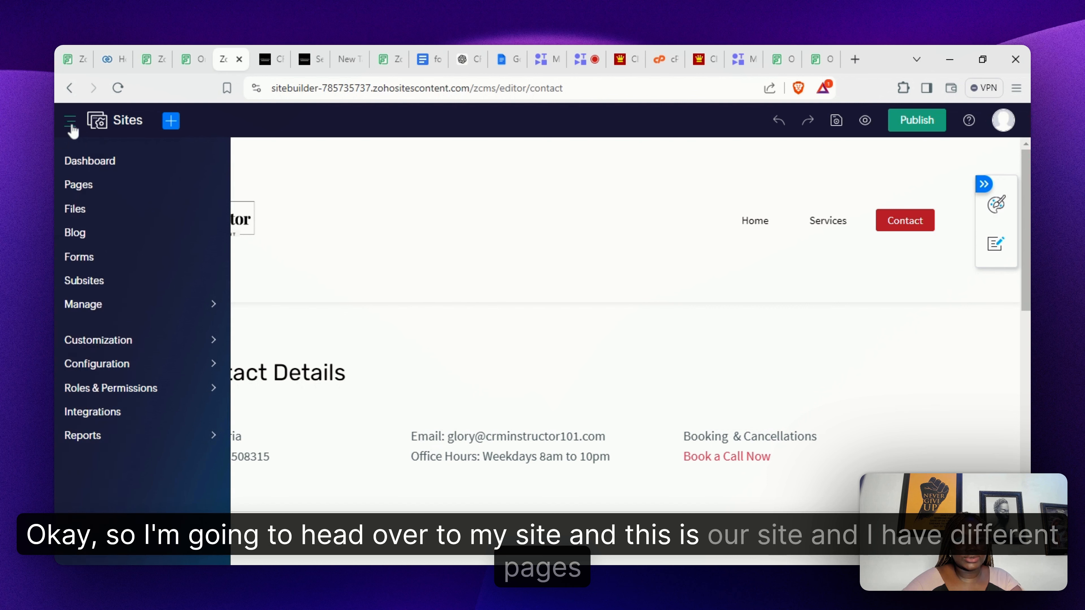
left_click(82, 188)
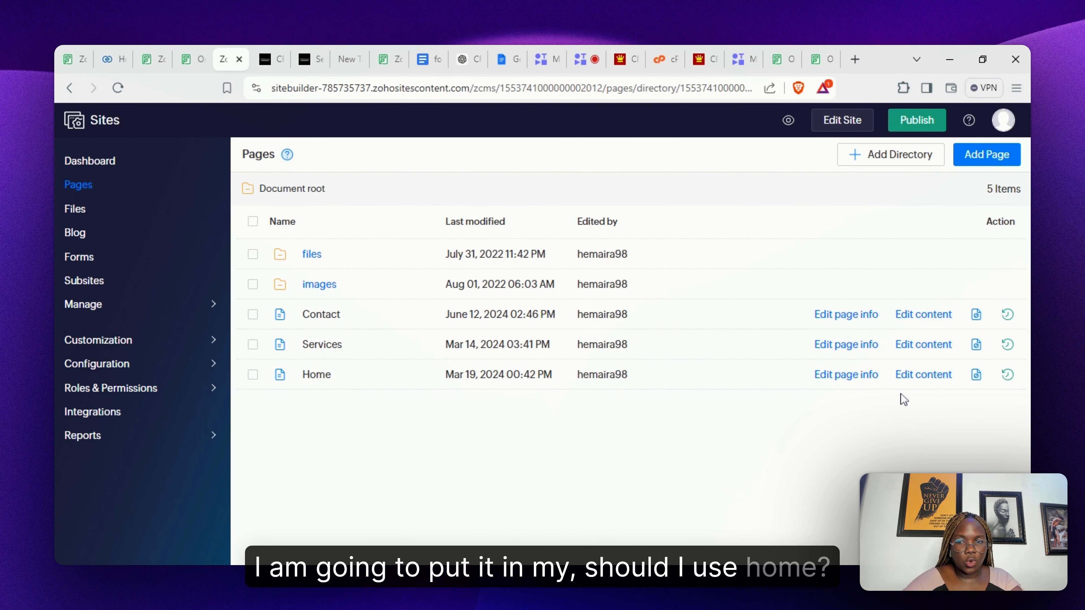
left_click(923, 379)
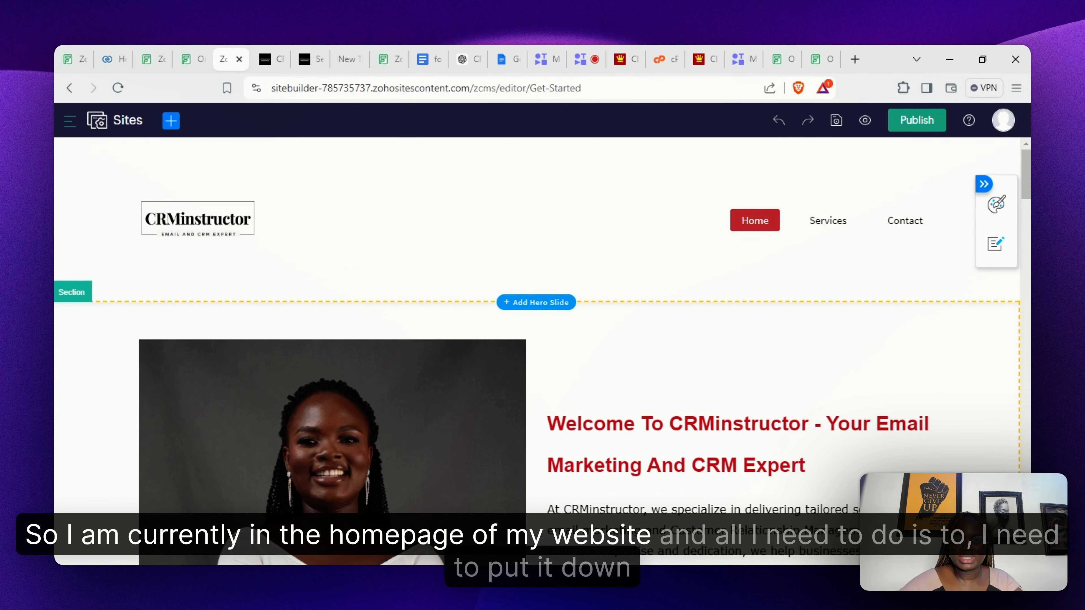
- Add an Embed Iframe element below the testimonial carousel on the Home page
scroll(538, 350, "down", 10)
scroll(543, 325, "down", 4)
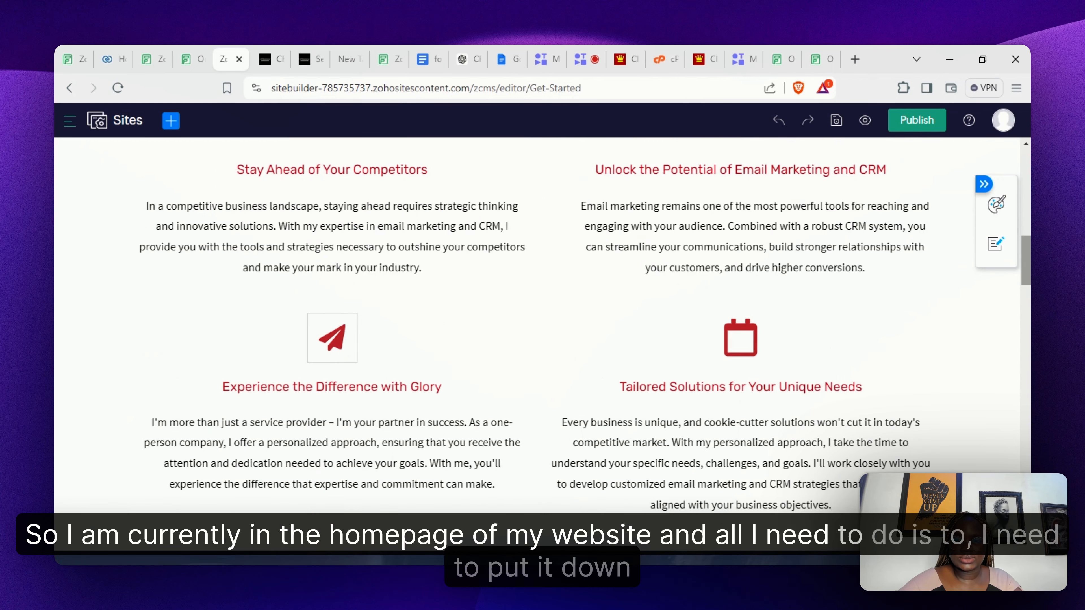
scroll(542, 324, "down", 15)
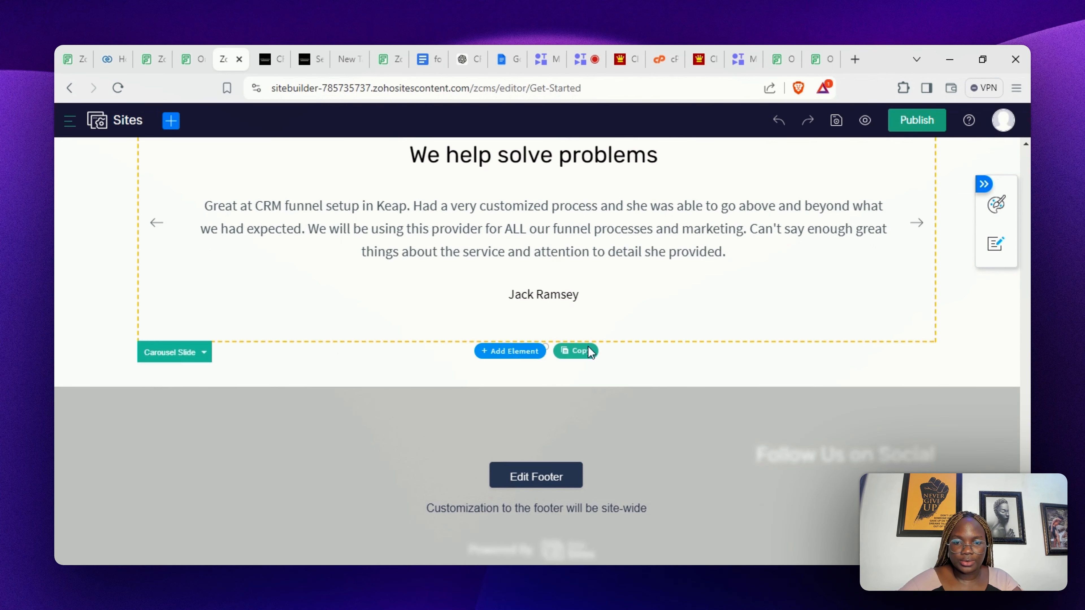
mouse_move(574, 379)
mouse_move(501, 352)
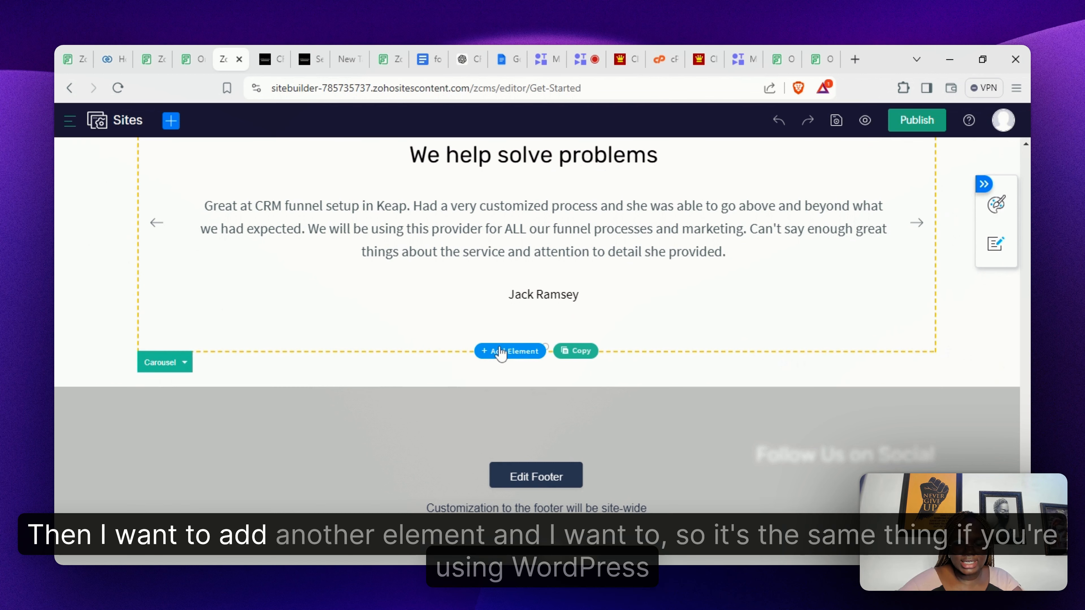
left_click(501, 351)
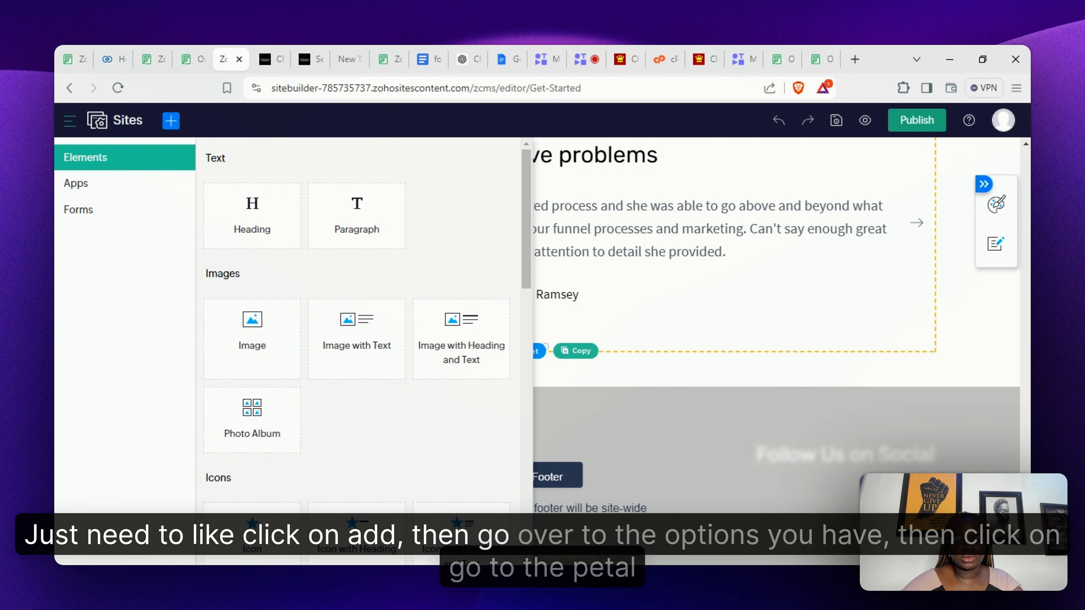
left_click(524, 410)
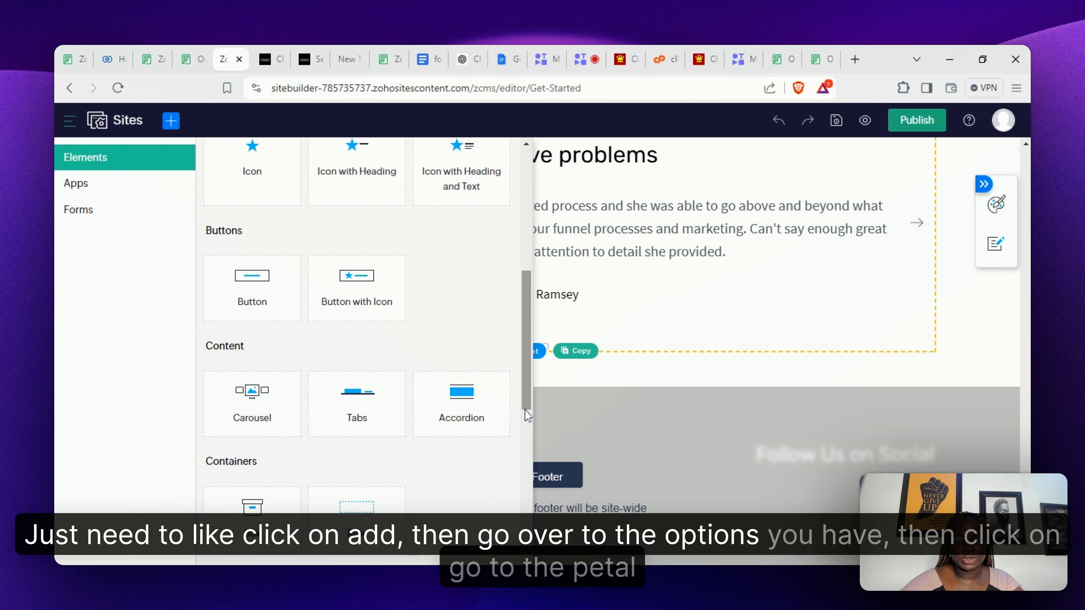
left_click(527, 425)
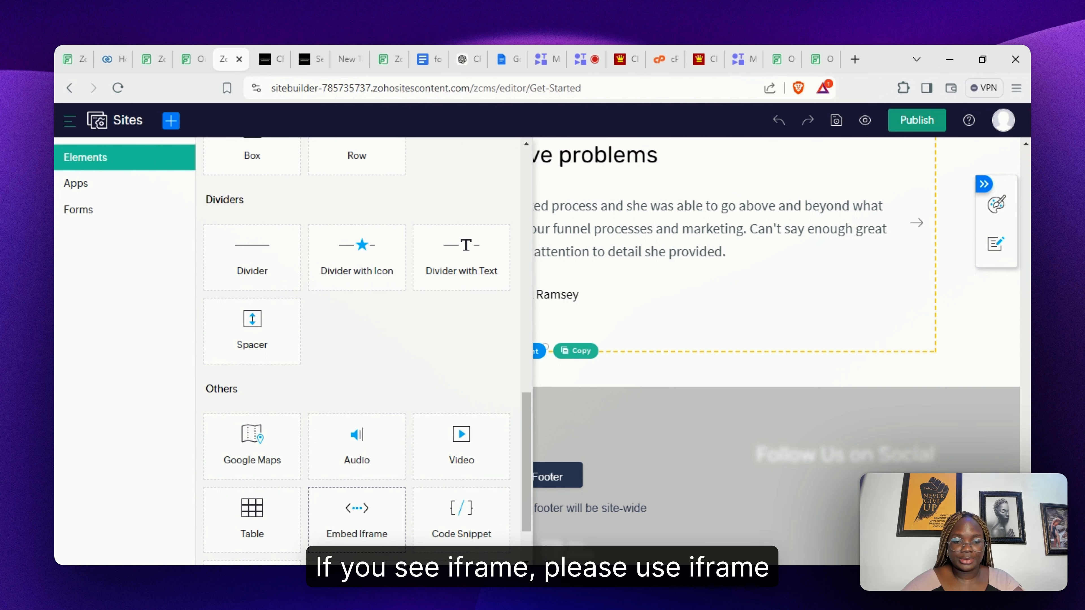
left_click_drag(355, 532, 378, 520)
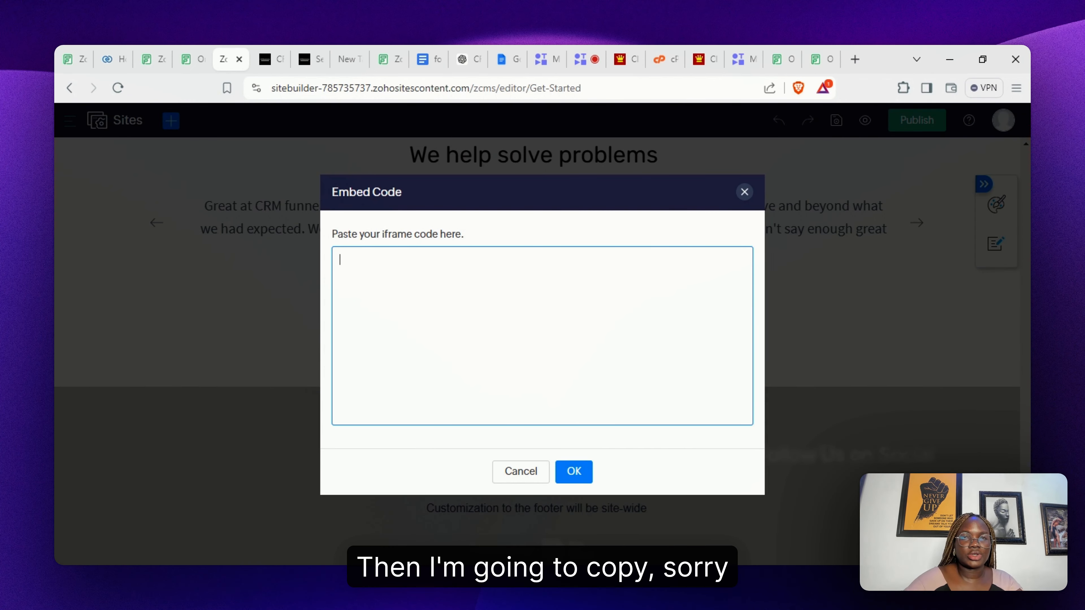
- Paste the Onboarding Form iframe code into the Embed Code box and confirm it
key("ctrl+v")
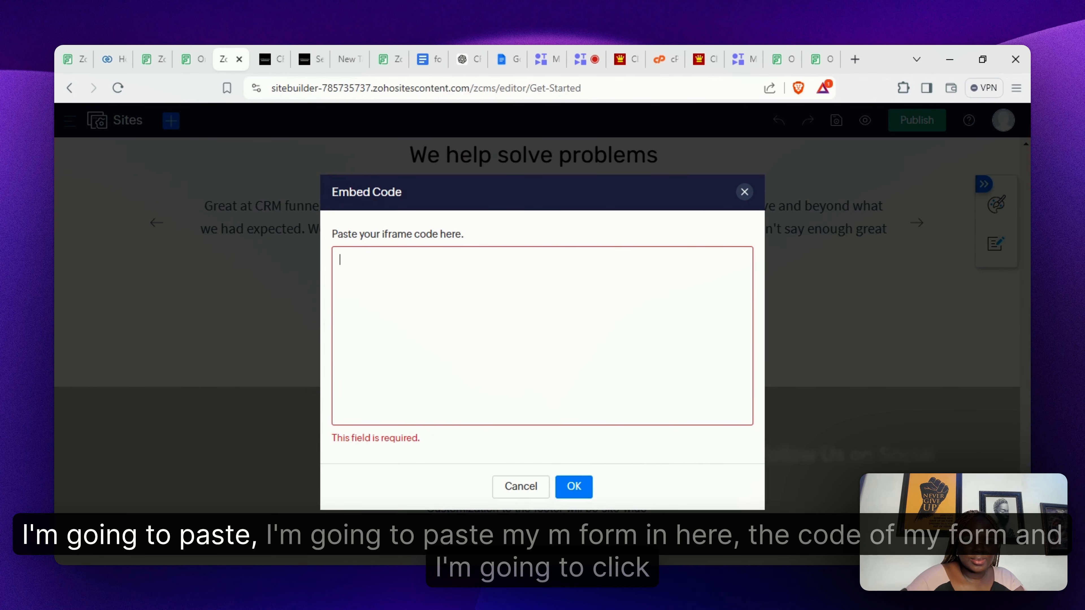
type("<iframe aria-label='Onboarding Form' frameborder=\"0\" style=\"height:500px;width:99%;border:none;\" src='https://forms.zohopublic.com/hemaira98/form/OnboardingForm/formperma/Jdjy436mG6mti_qpqfo__inse7lqRtJo7cDBbhYBbeA'></iframe>")
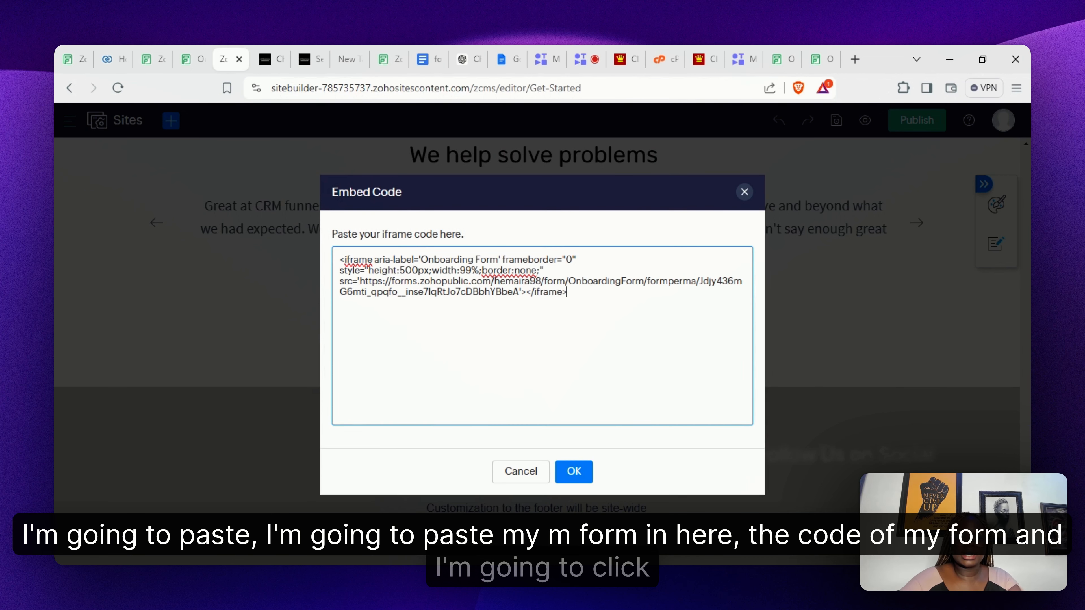
left_click(578, 476)
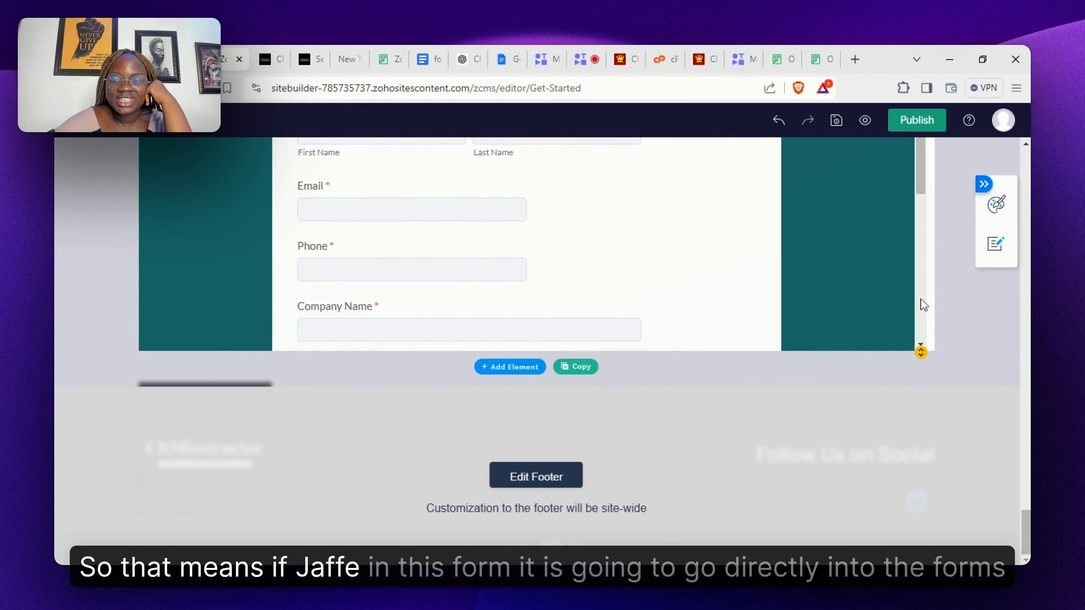
- Review the embedded Onboarding Form and open its Embed Iframe settings panel
scroll(920, 298, "down", 5)
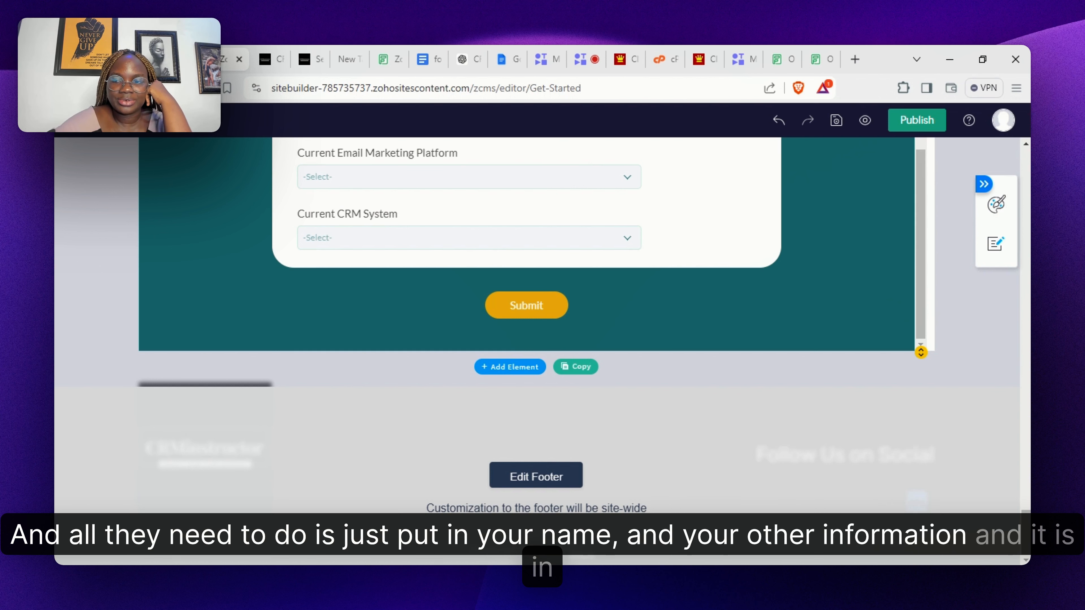
scroll(542, 342, "up", 5)
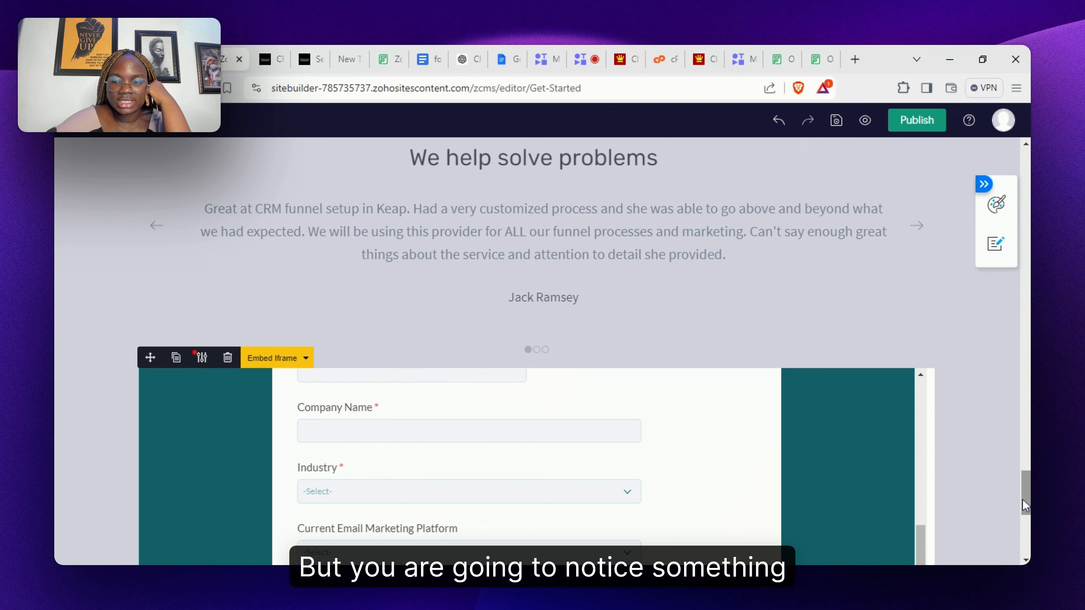
left_click_drag(1022, 500, 1024, 521)
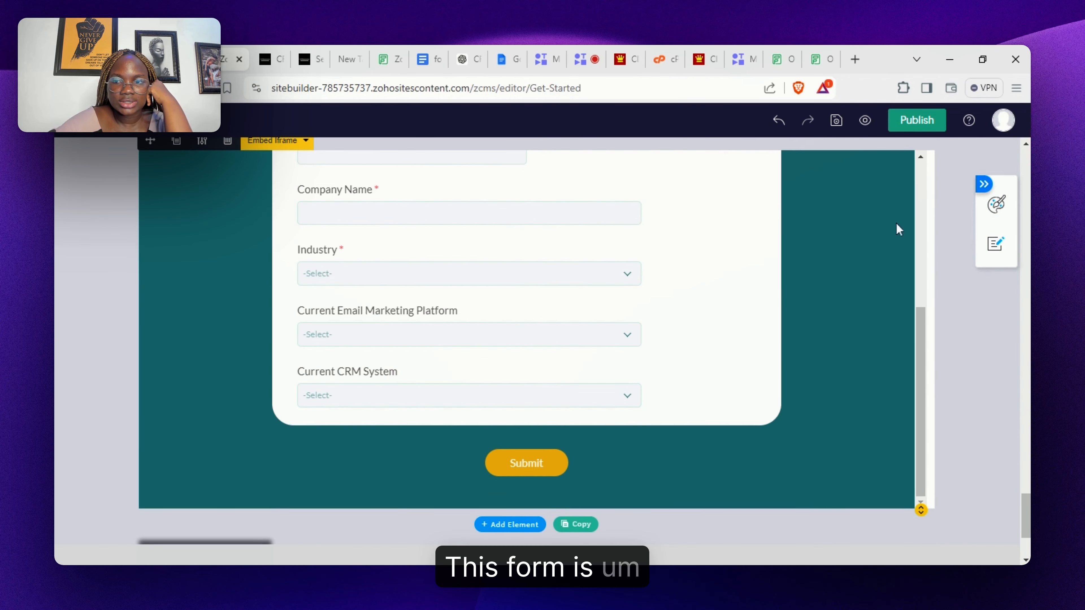
scroll(924, 257, "up", 5)
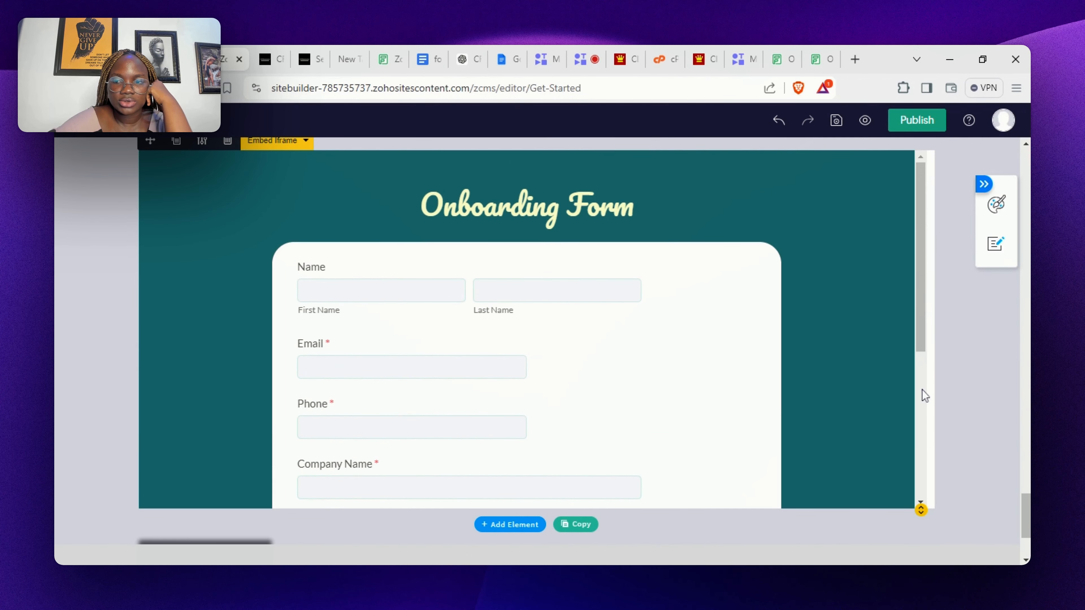
scroll(922, 394, "down", 5)
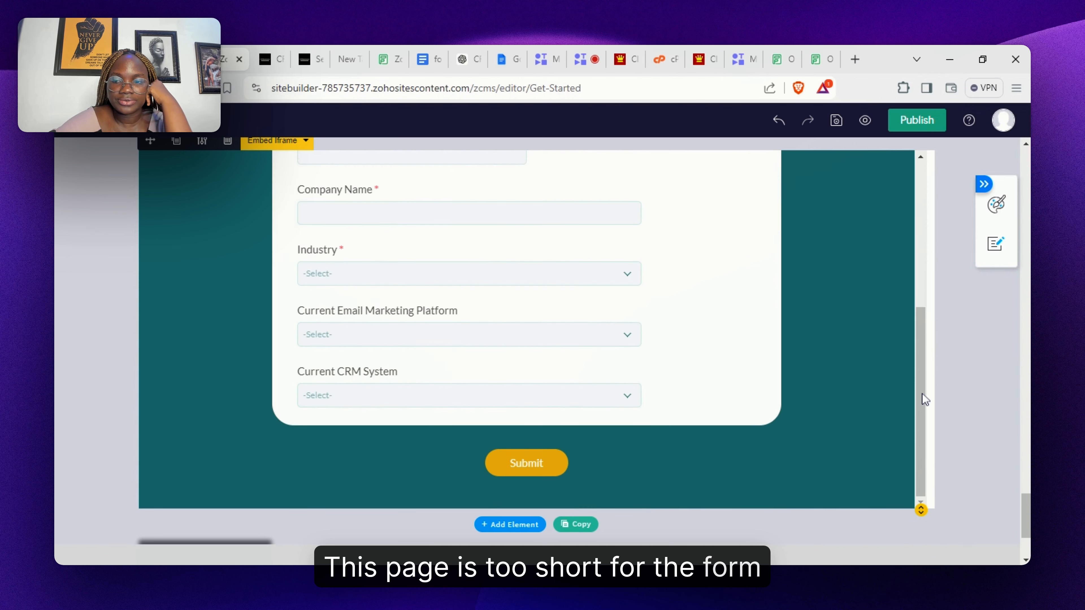
scroll(920, 296, "up", 5)
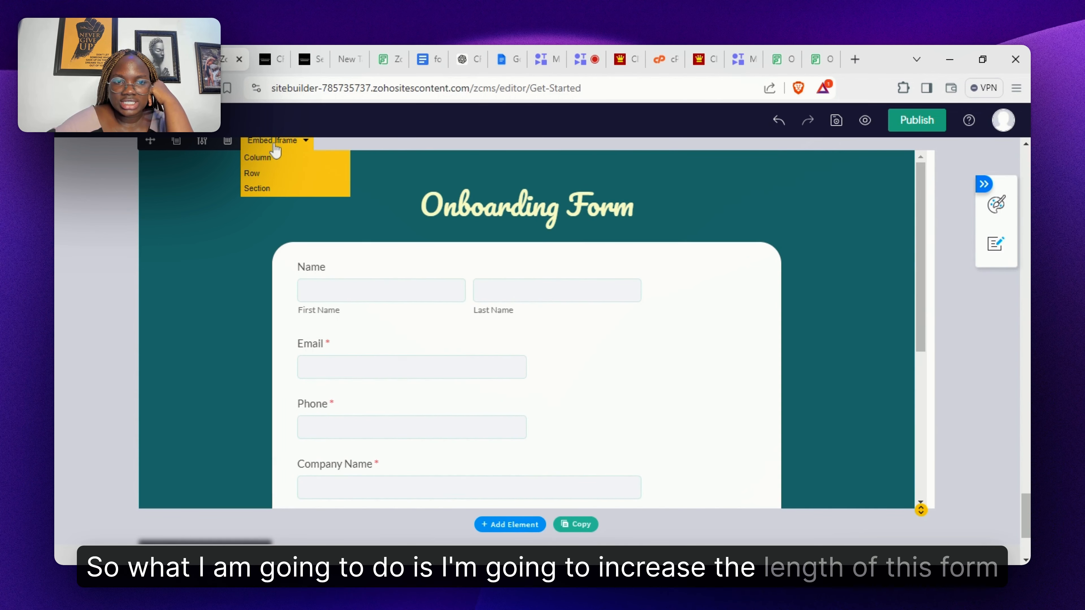
double_click(232, 230)
left_click(198, 140)
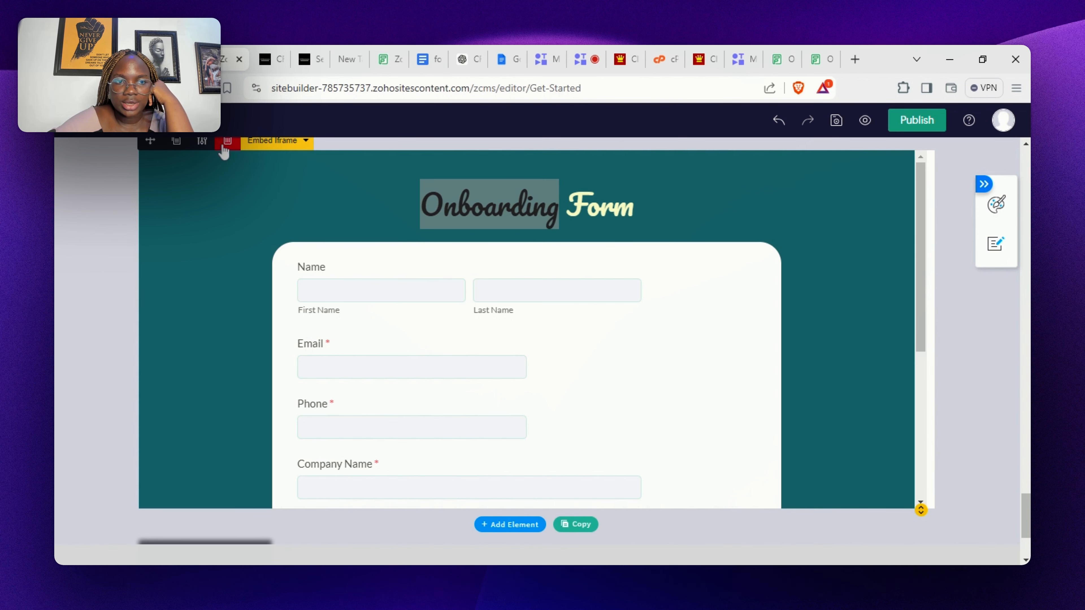
scroll(308, 176, "up", 2)
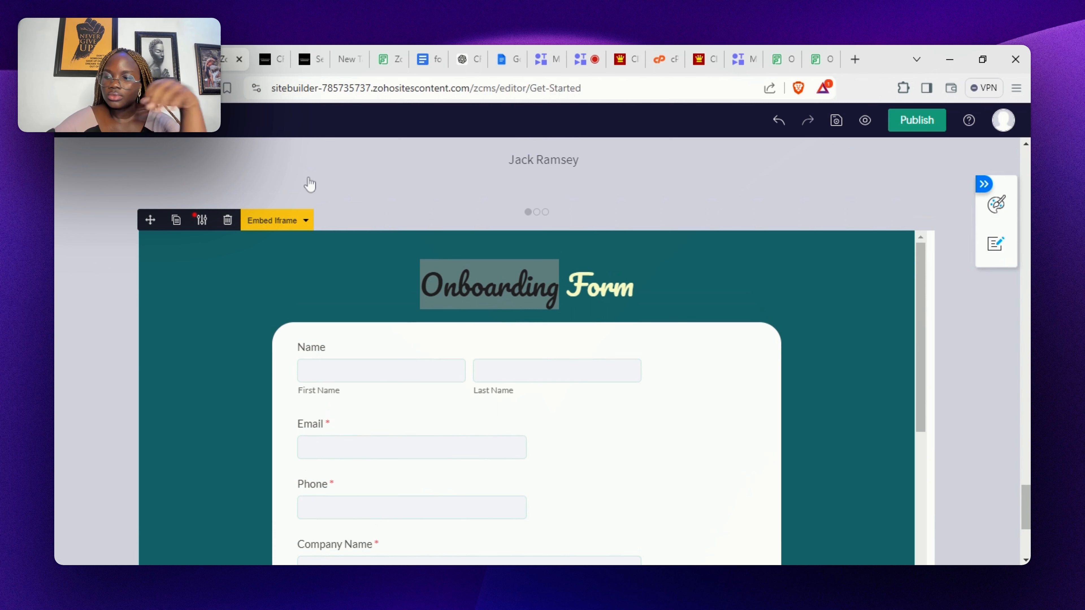
left_click(201, 221)
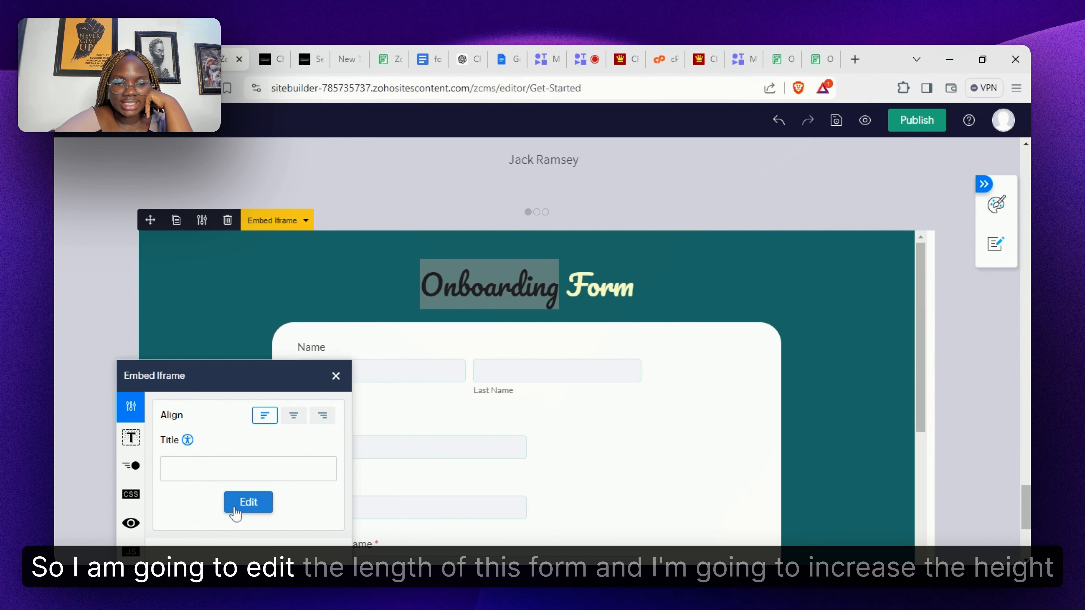
- Change the embedded form's iframe height from 500px to 900px
left_click(248, 502)
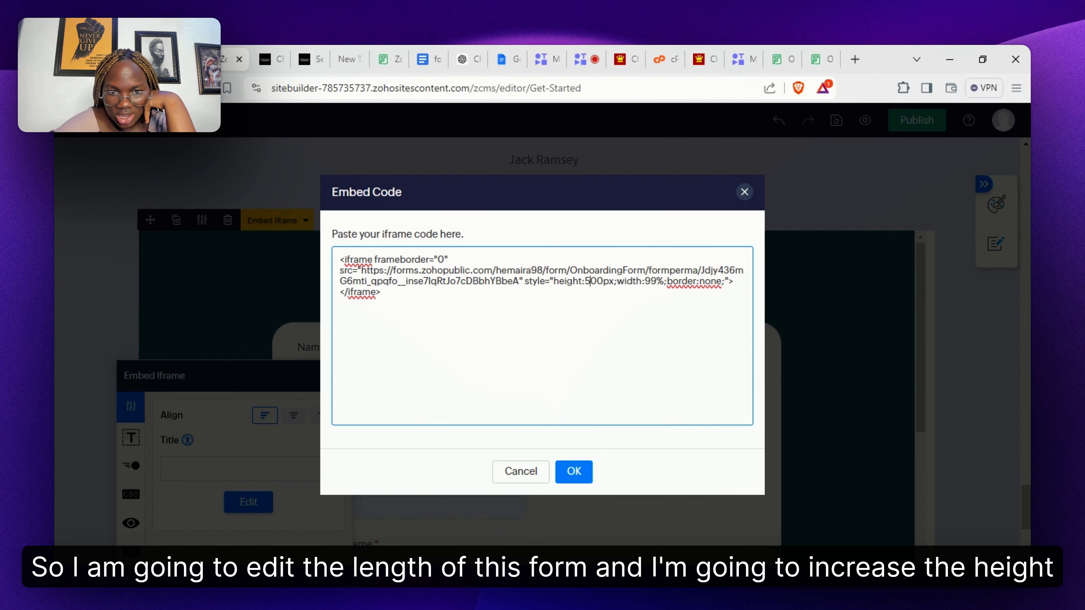
key("BackSpace")
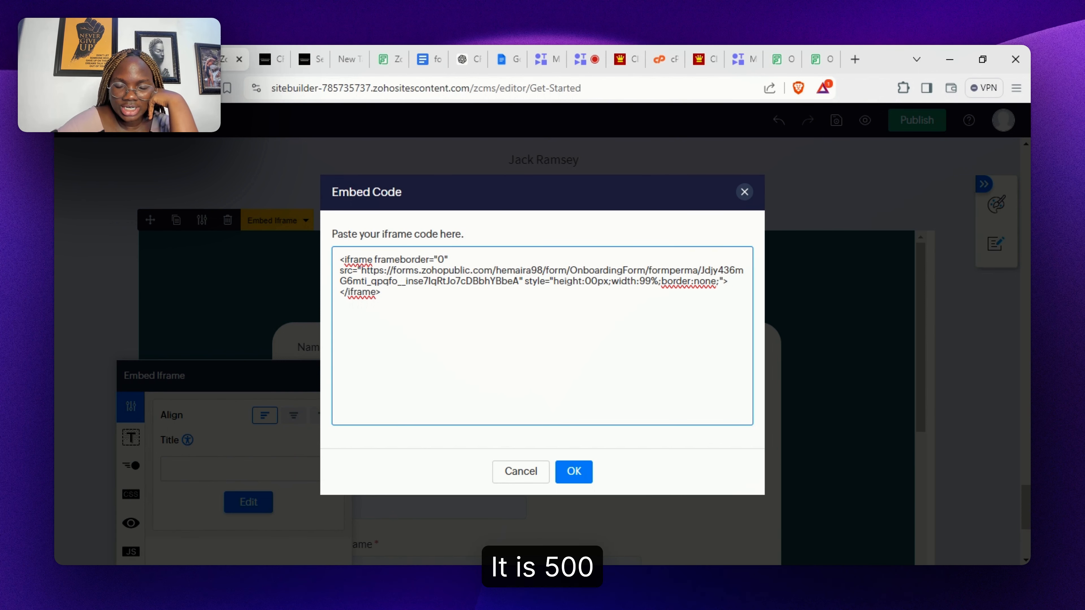
type("9")
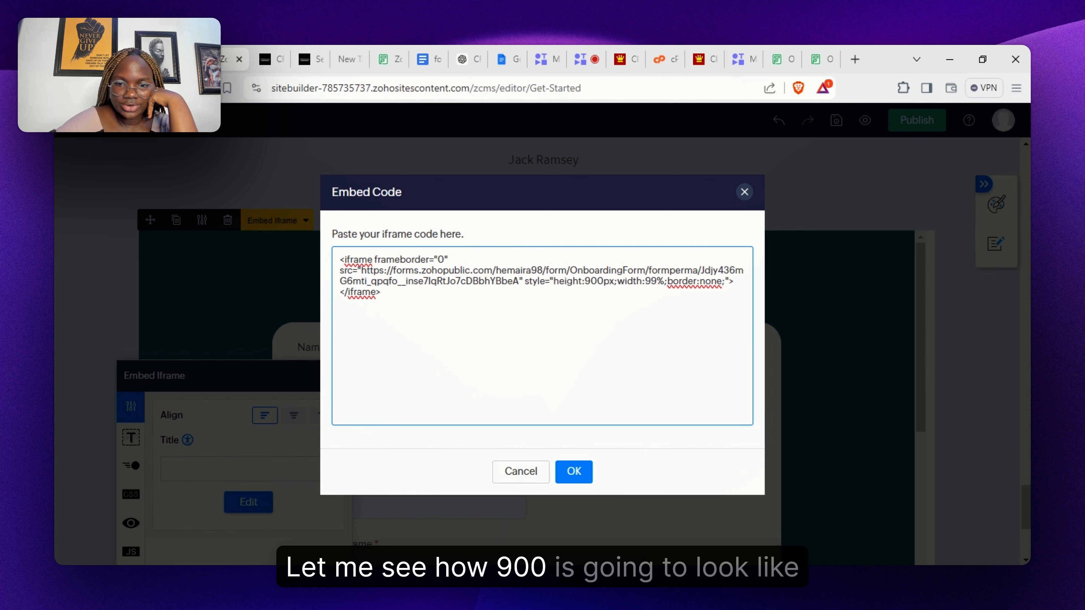
left_click(572, 472)
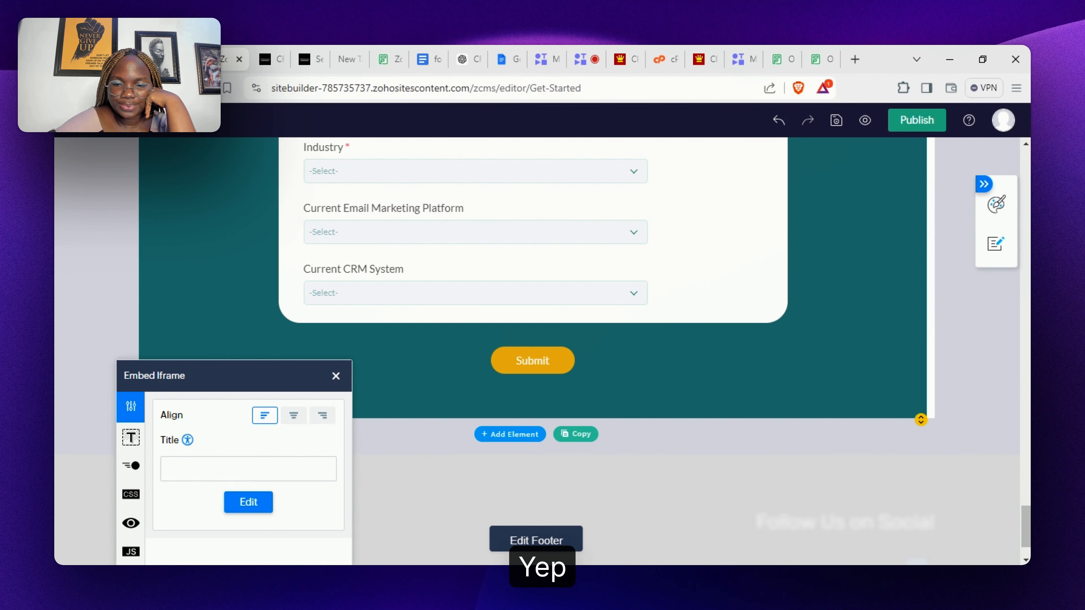
scroll(533, 355, "up", 5)
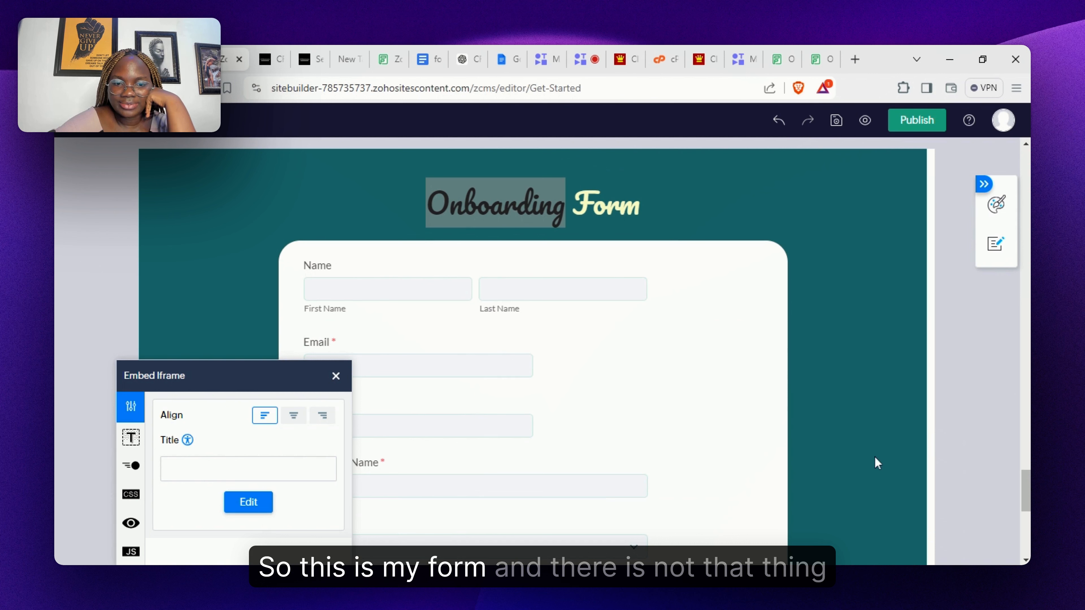
- Close the iframe settings panel, deselect the form, and review the full embedded form
left_click(336, 376)
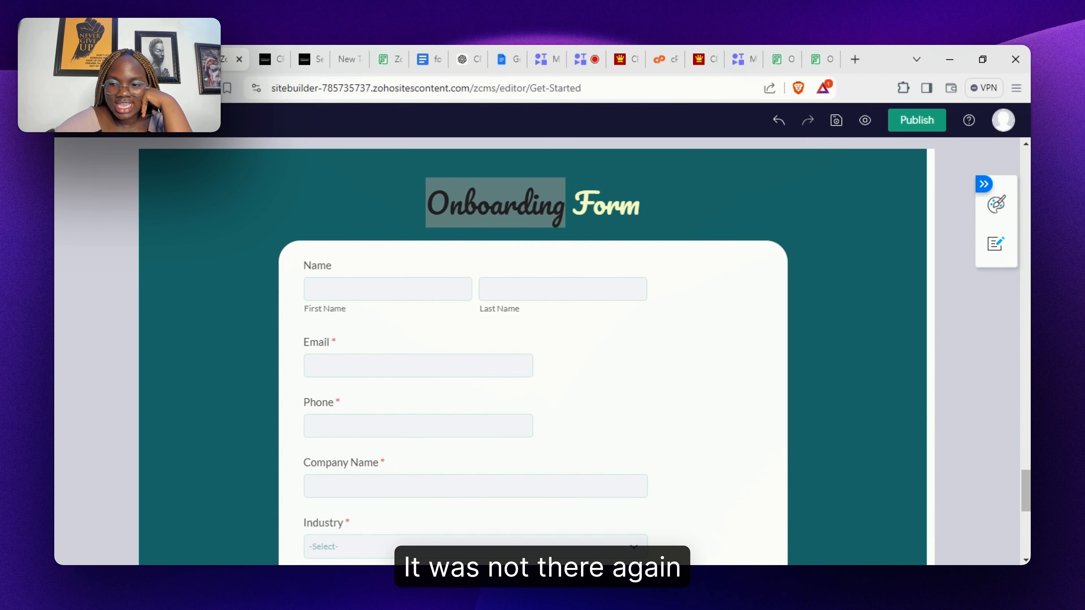
scroll(850, 365, "down", 7)
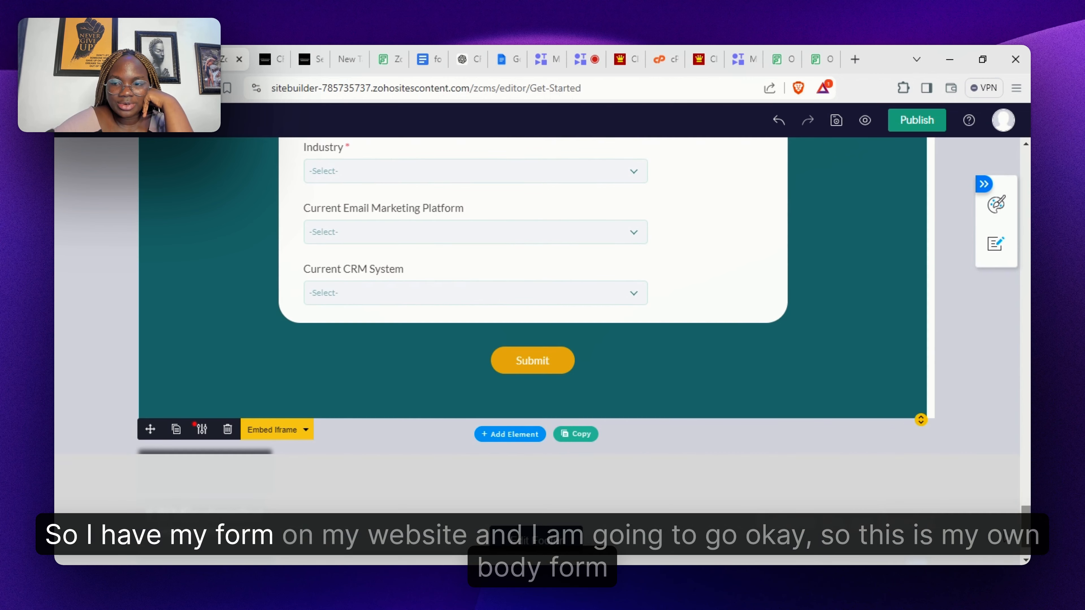
scroll(853, 365, "up", 5)
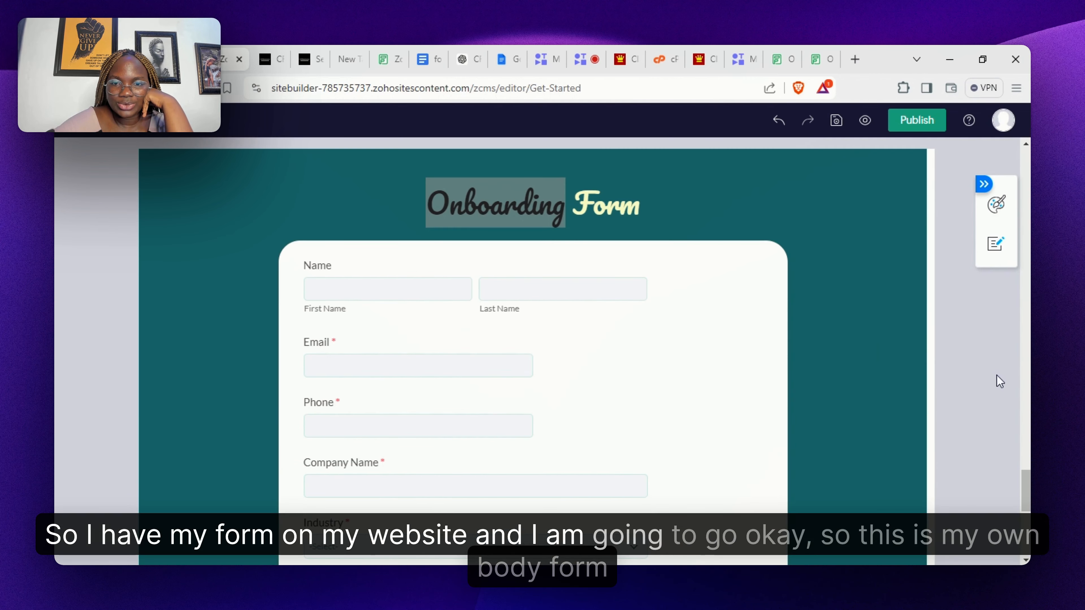
left_click_drag(998, 379, 596, 195)
left_click(595, 194)
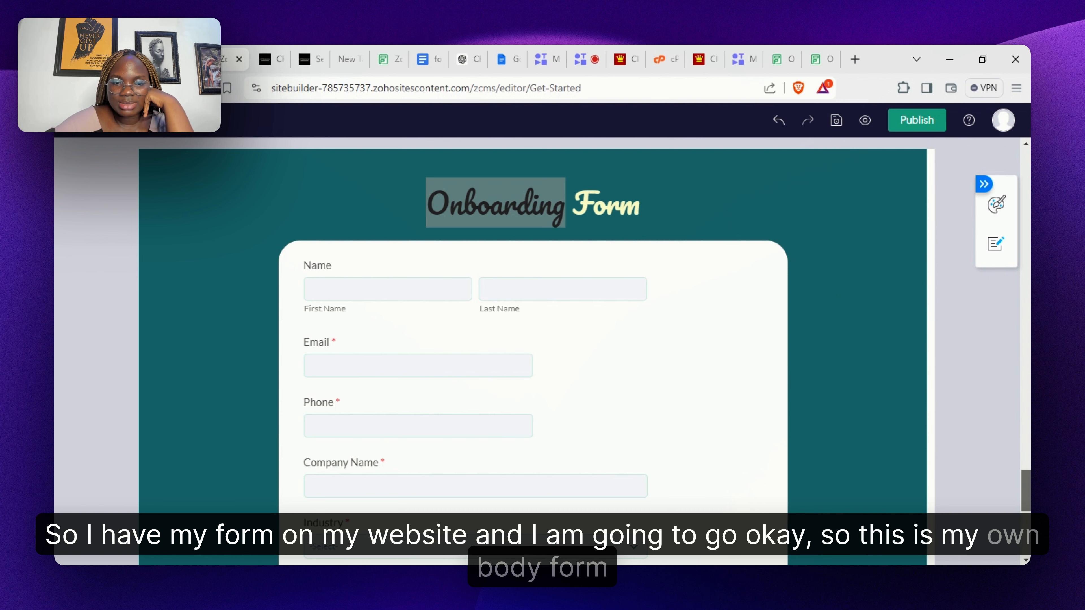
scroll(1016, 522, "down", 5)
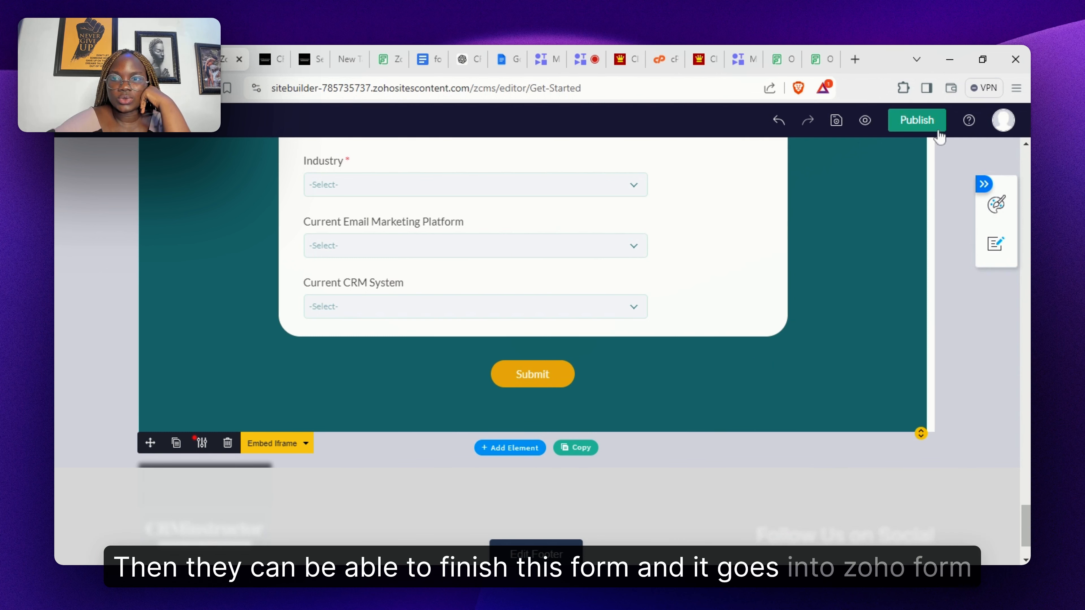
- Publish the site and open the live crminstructor101.com homepage
left_click(913, 127)
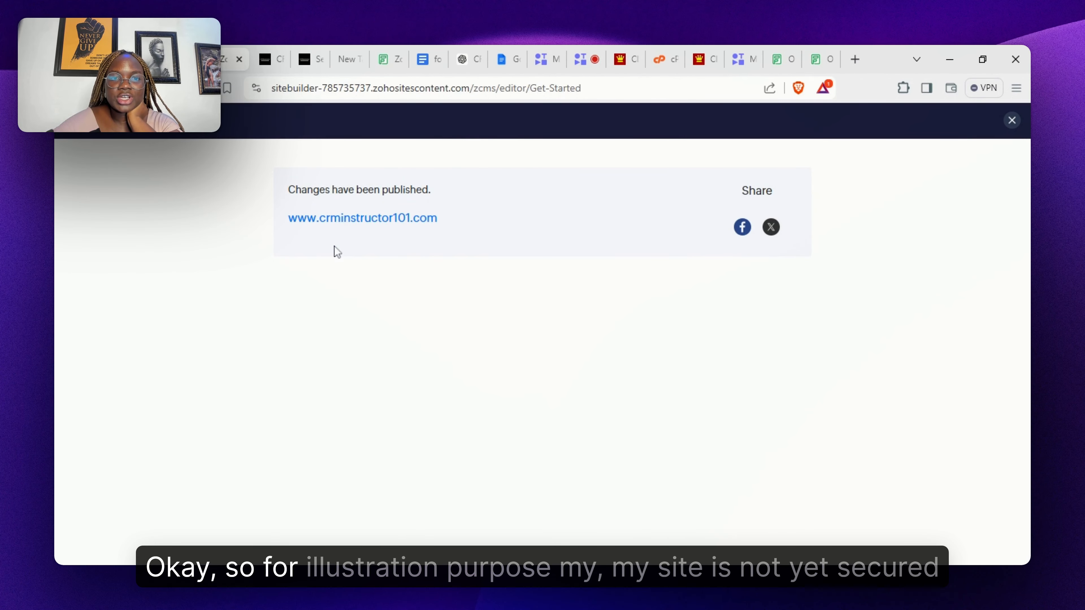
left_click(361, 222)
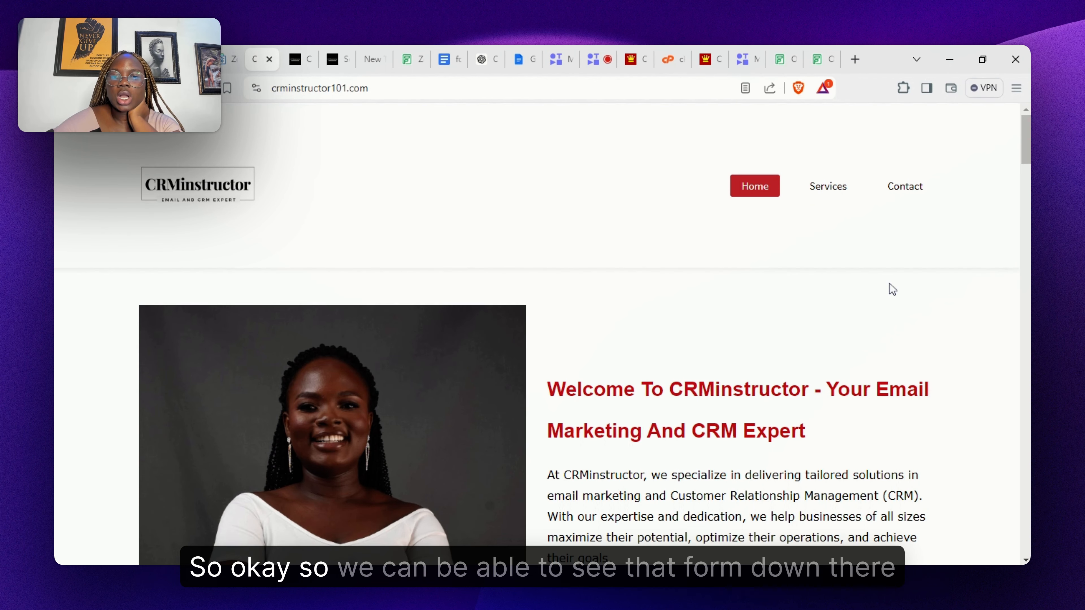
- Scroll to the Onboarding Form on the live site and try the First and Last Name fields
scroll(537, 333, "down", 20)
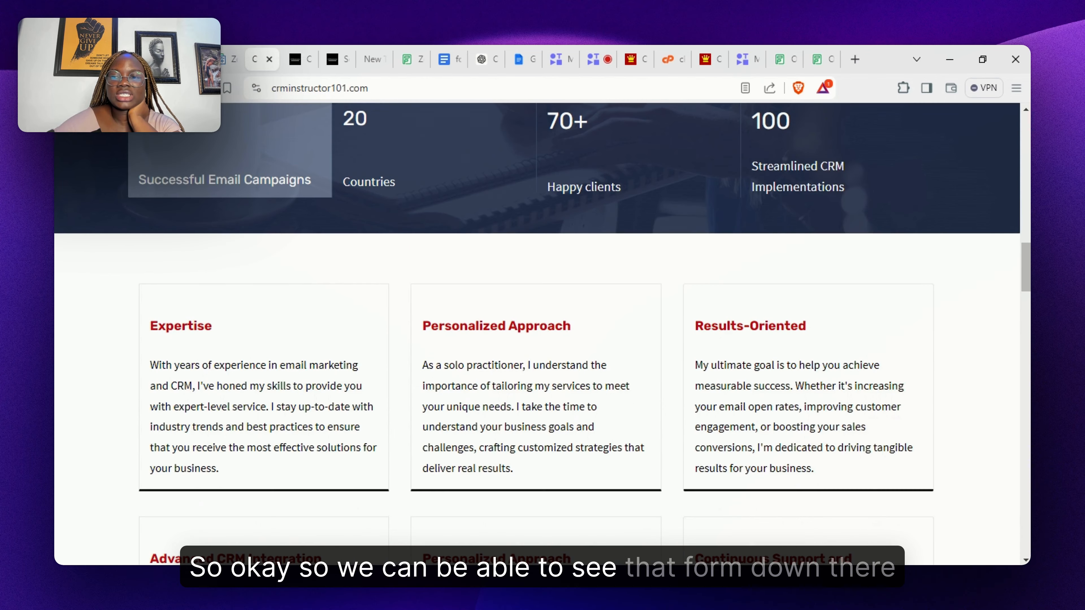
scroll(537, 333, "down", 15)
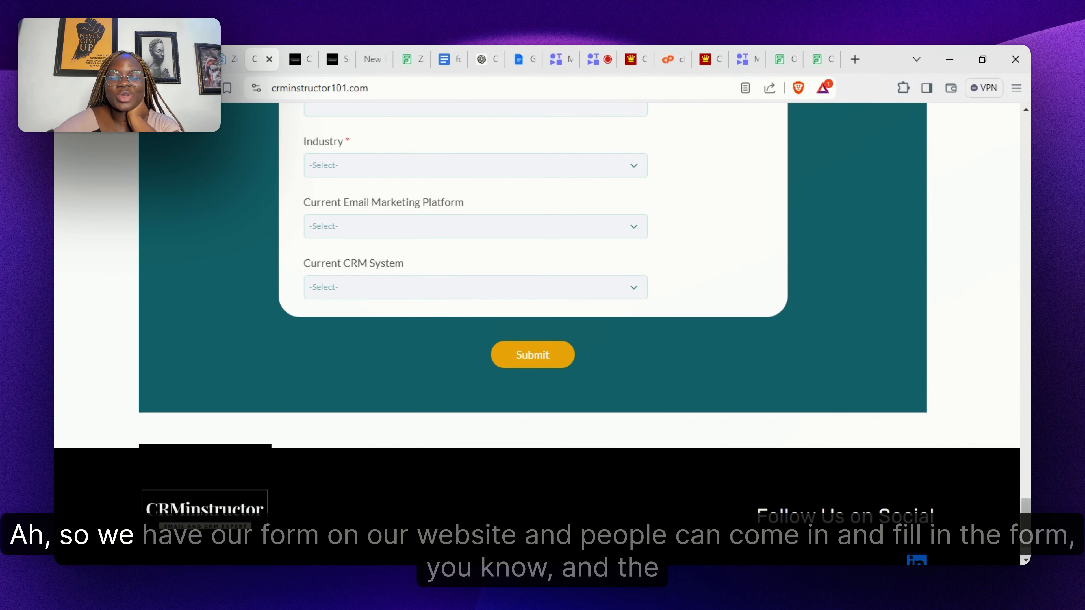
scroll(537, 333, "up", 8)
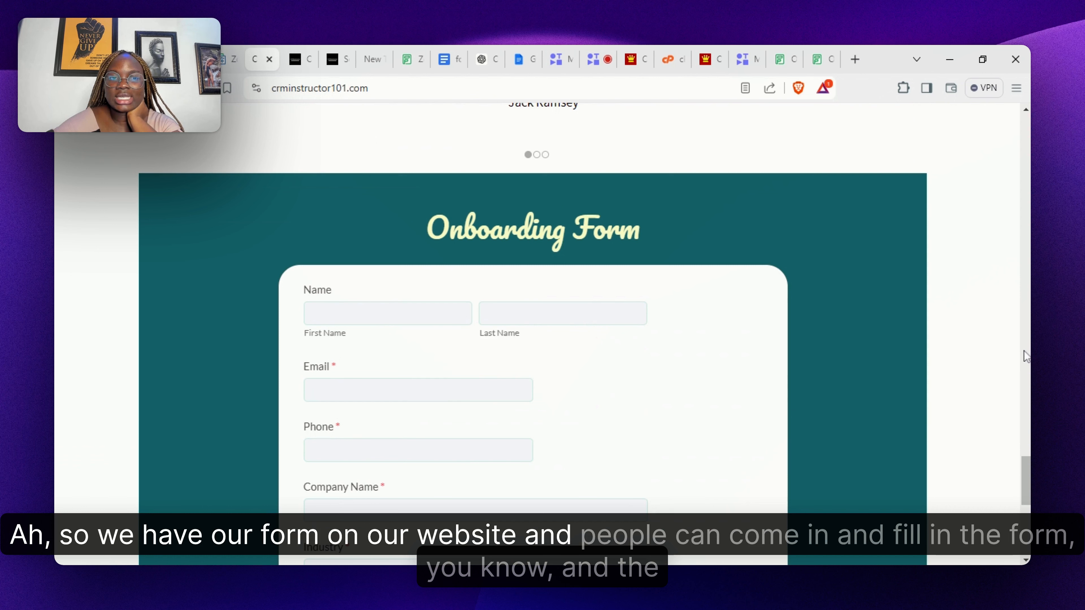
left_click(384, 314)
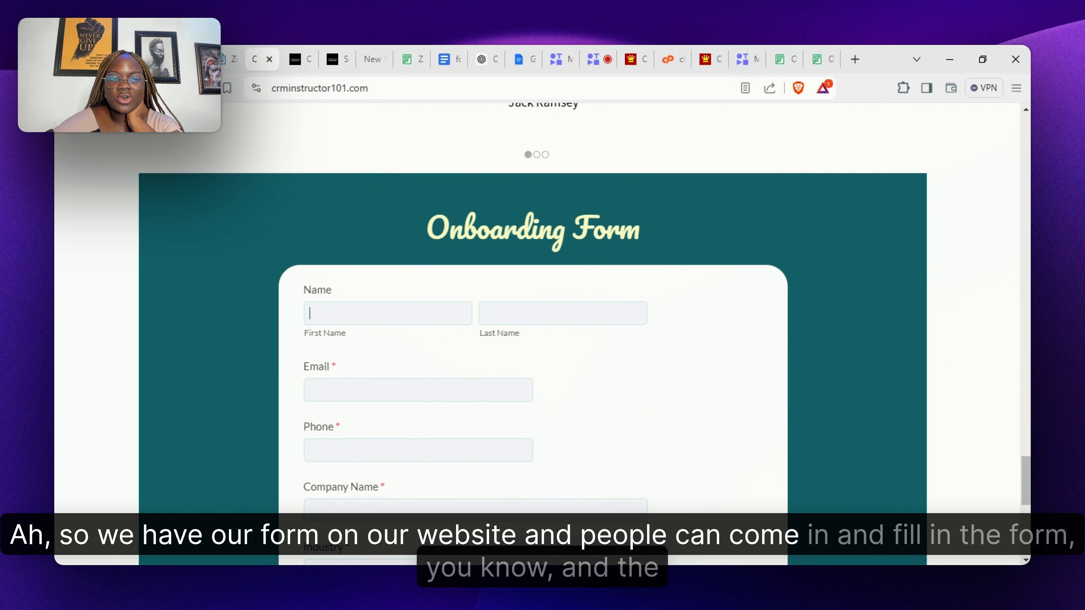
key("Tab")
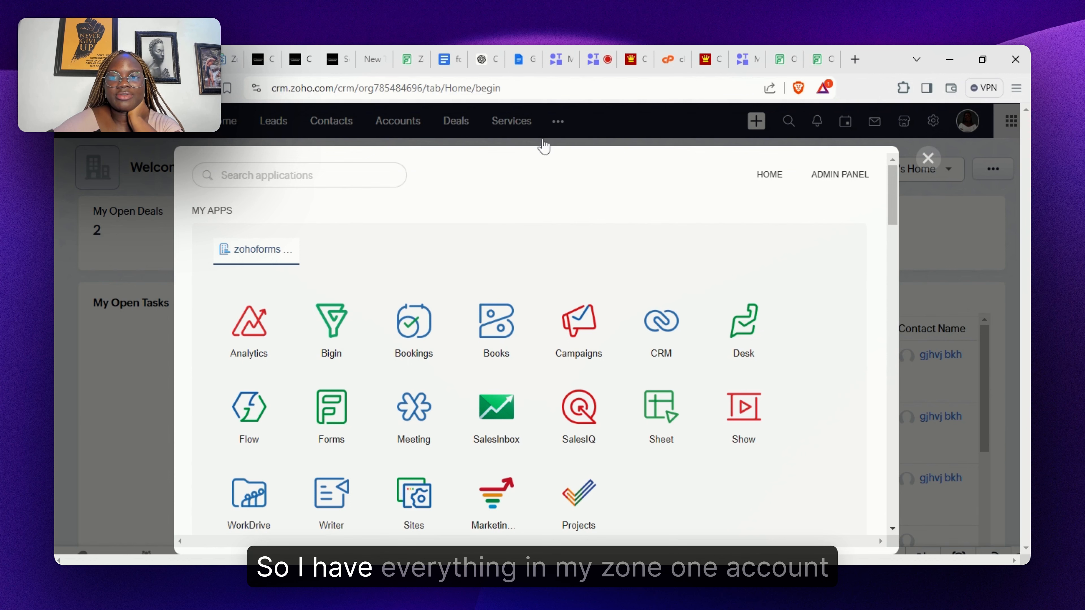
- Open the Zoho CRM app launcher to view all apps, then close it
left_click(930, 157)
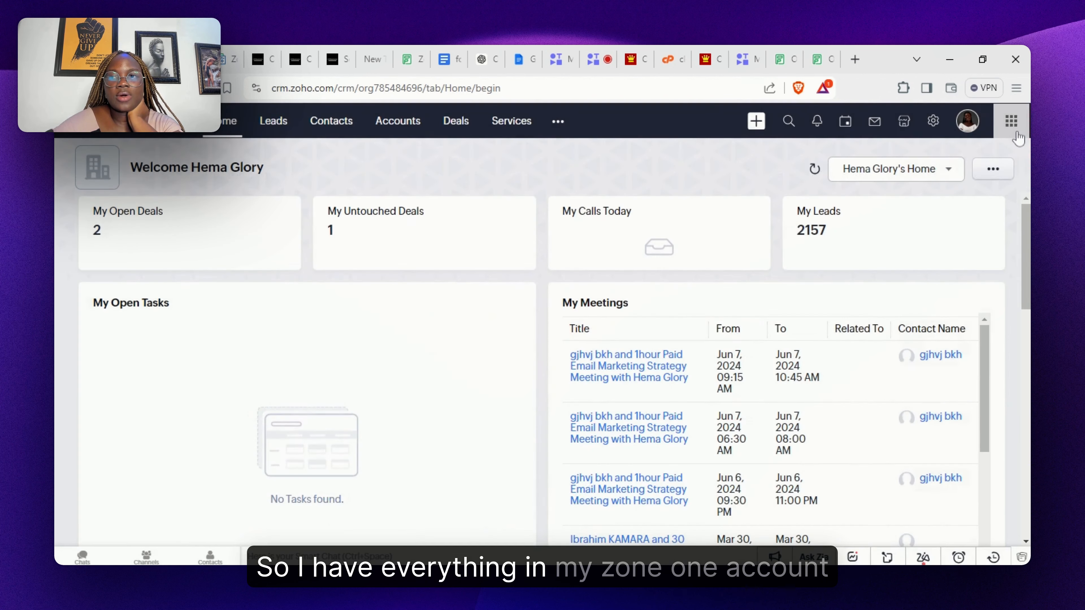
left_click(1018, 133)
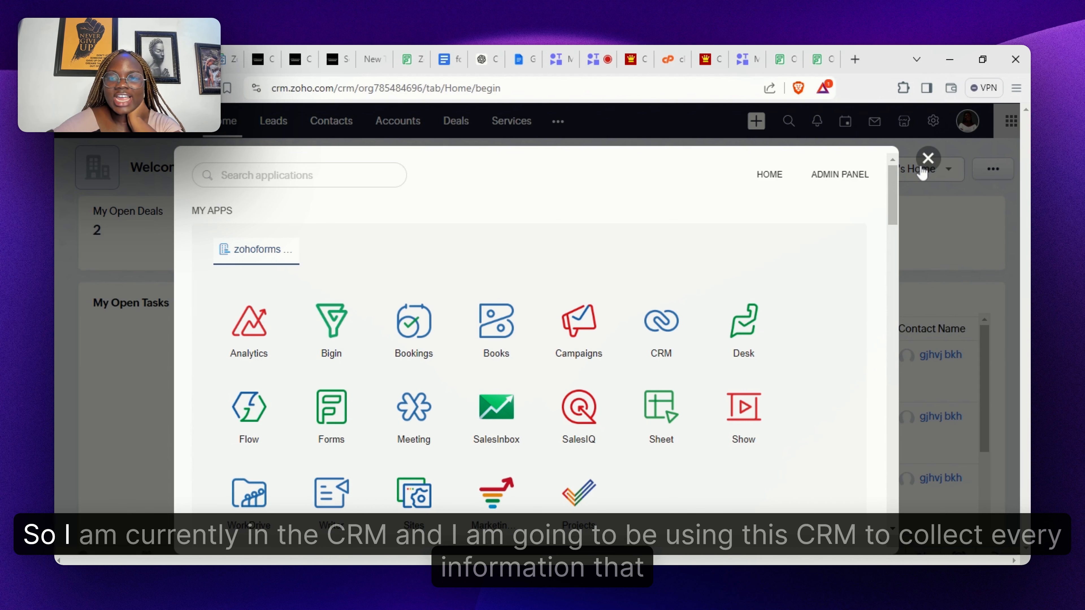
left_click(922, 169)
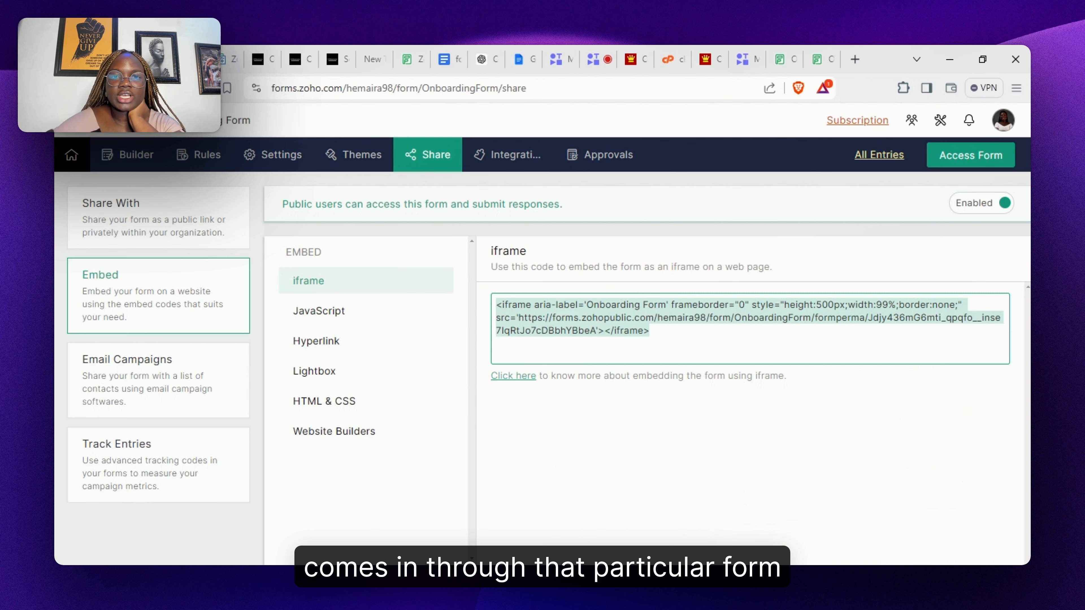
- Start a Zoho CRM integration for the Onboarding Form targeting Leads with the Standard layout
left_click(513, 167)
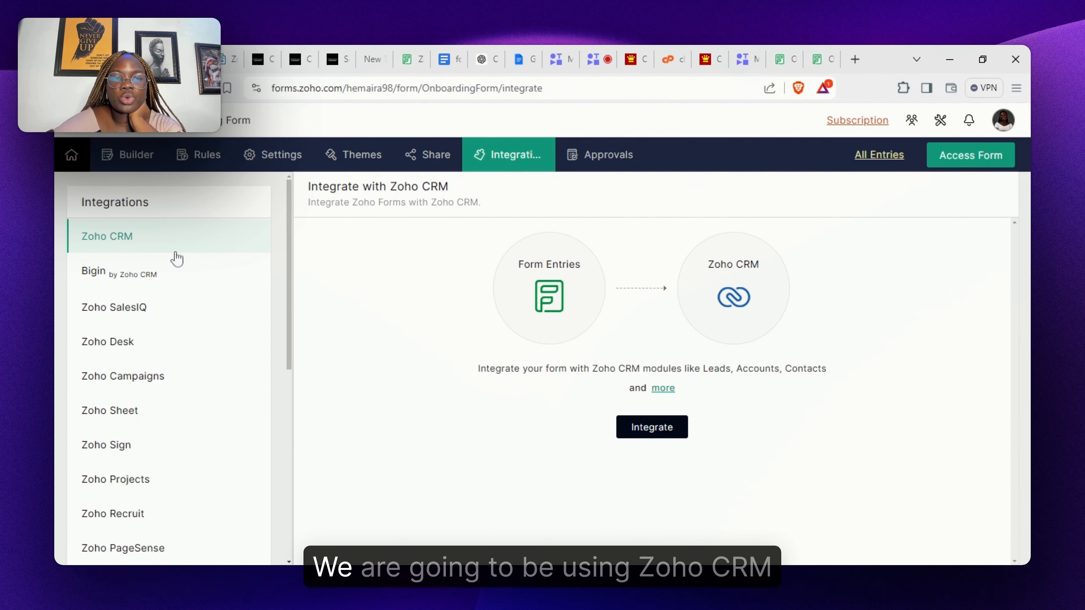
left_click(656, 436)
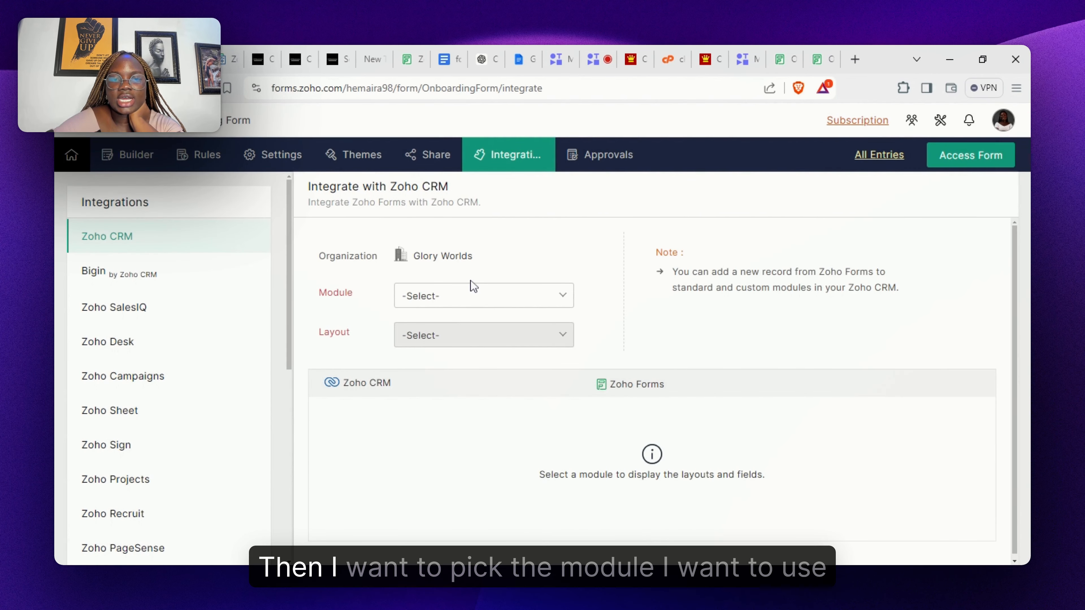
left_click(478, 306)
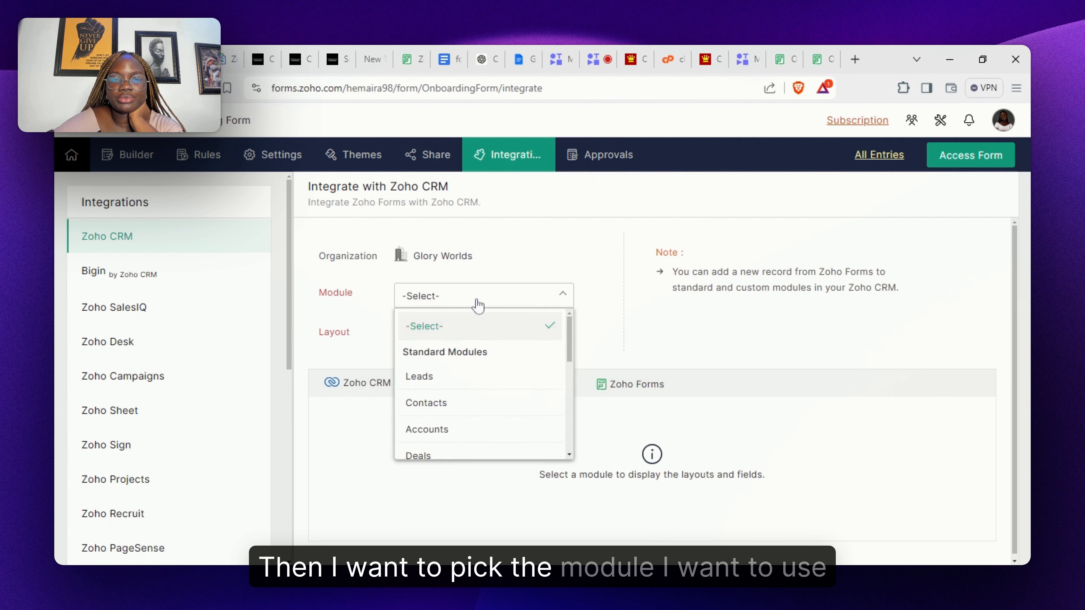
left_click(476, 389)
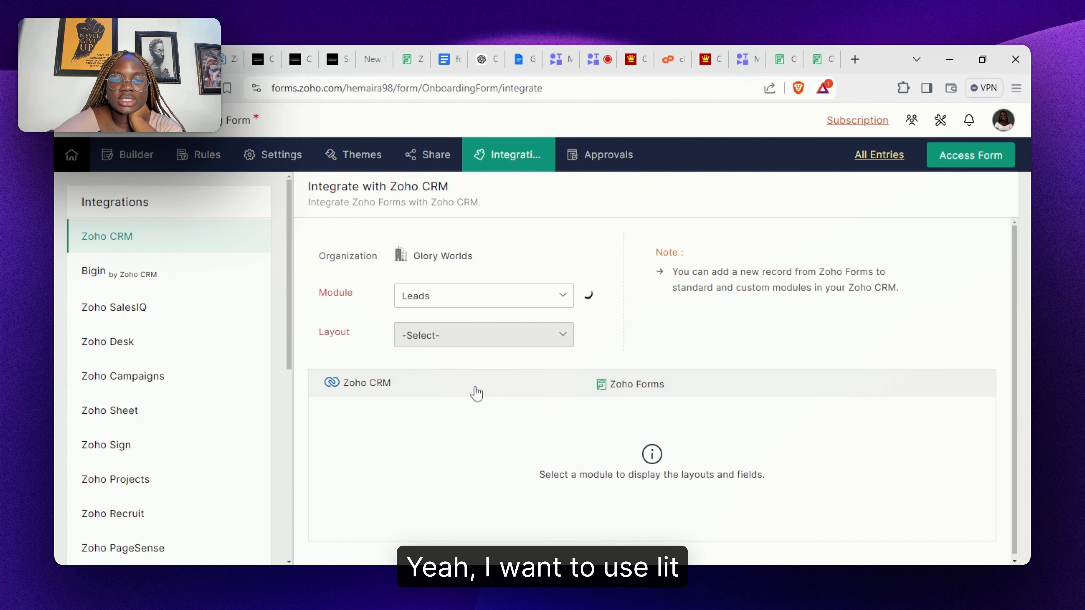
left_click(505, 347)
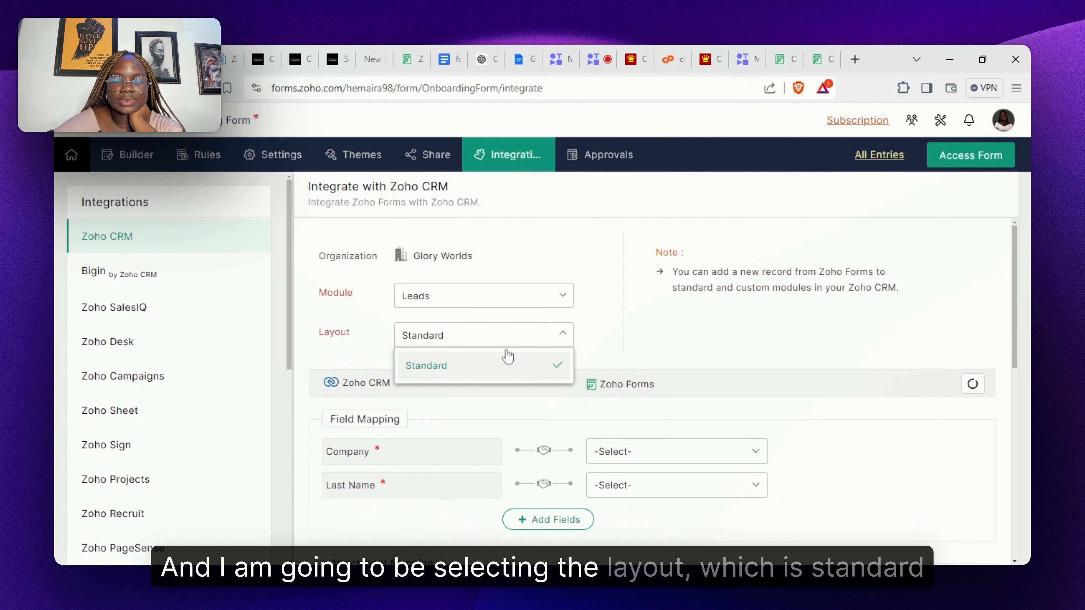
left_click(505, 377)
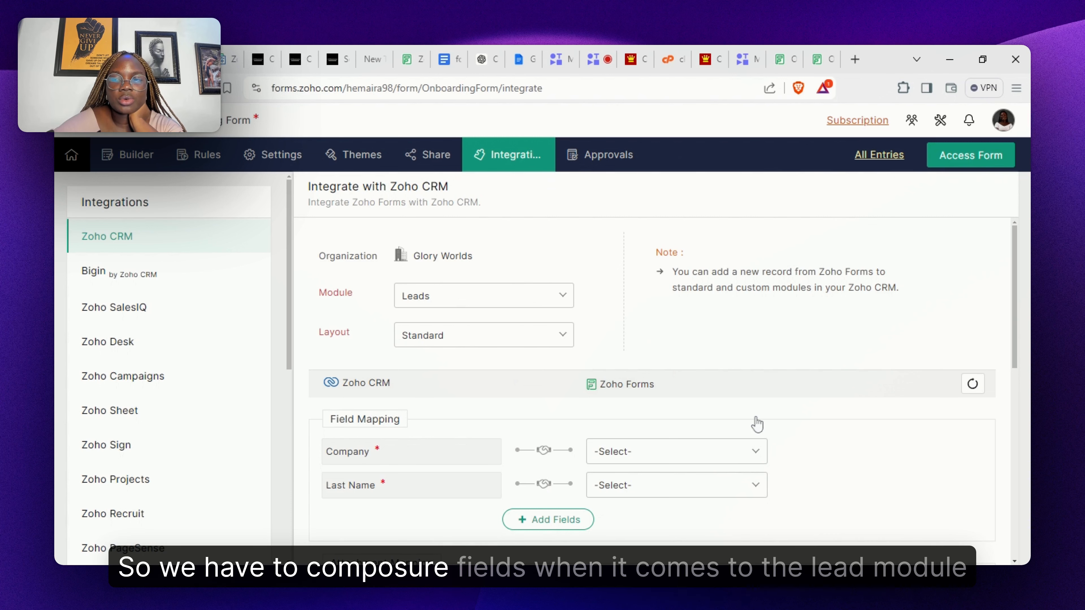
scroll(653, 384, "down", 3)
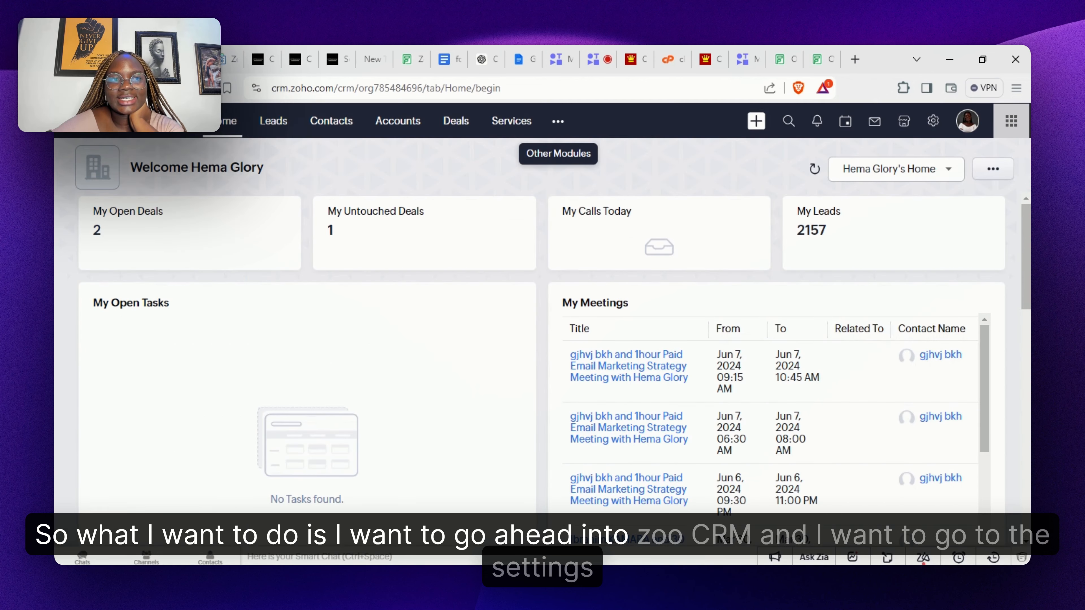
- Open the Standard Leads layout in Zoho CRM's layout editor via Setup > Modules and Fields
left_click(930, 122)
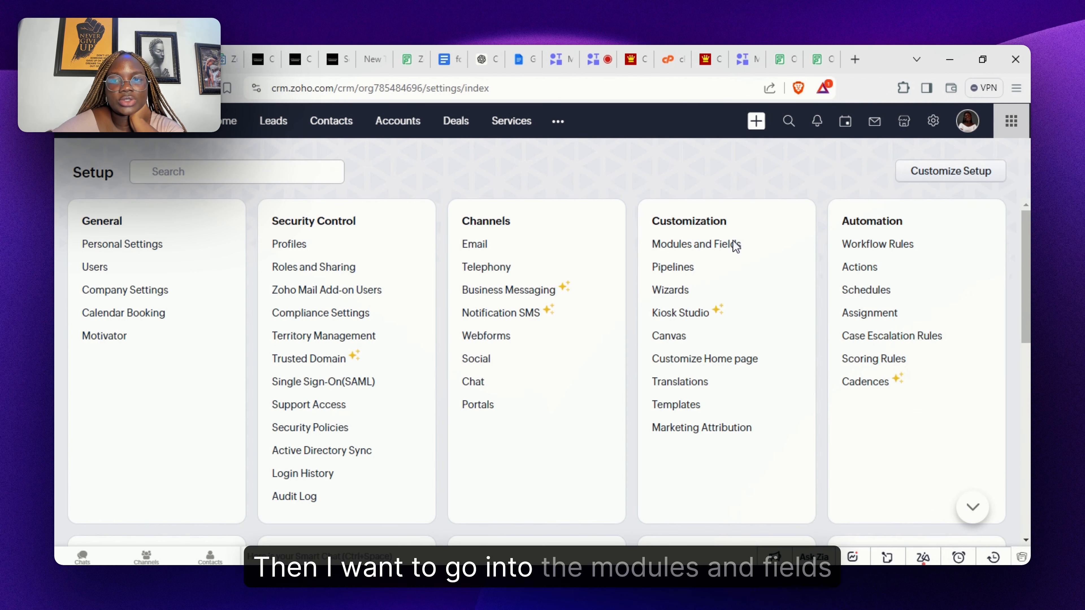
left_click(706, 245)
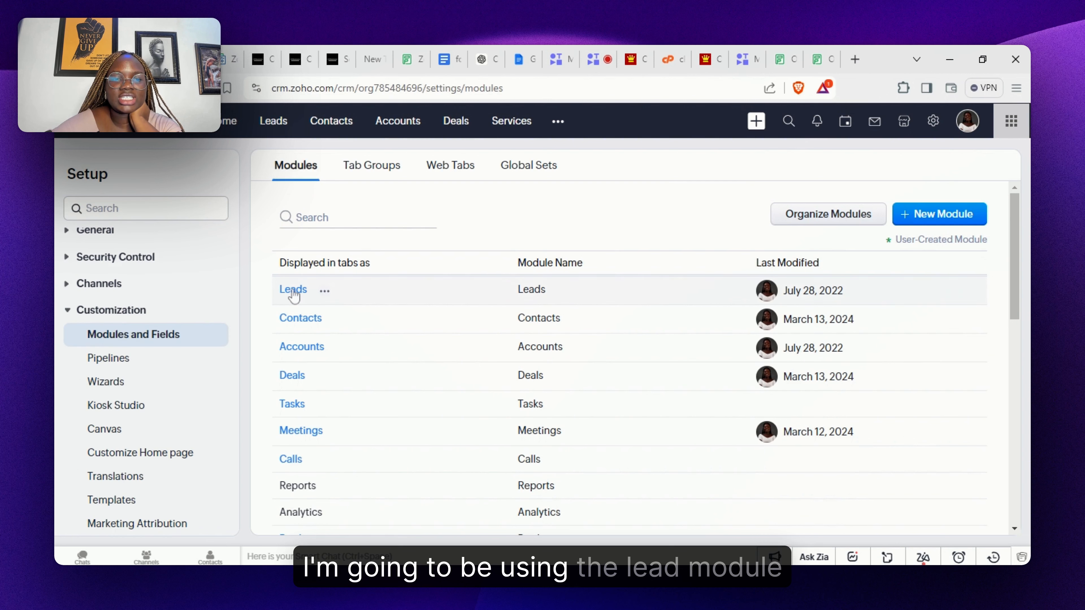
mouse_move(293, 295)
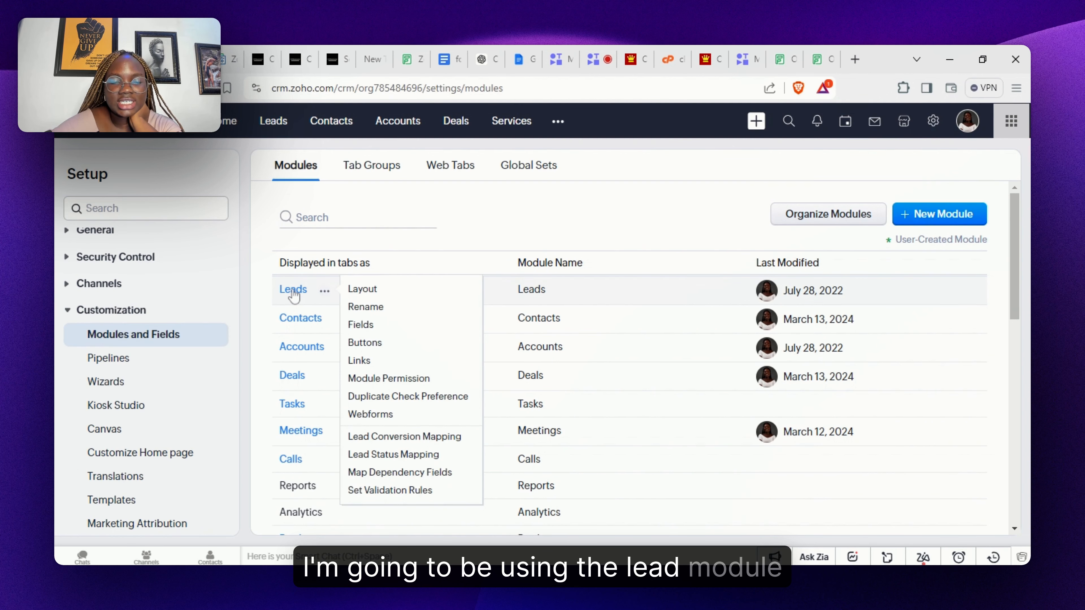
left_click(362, 294)
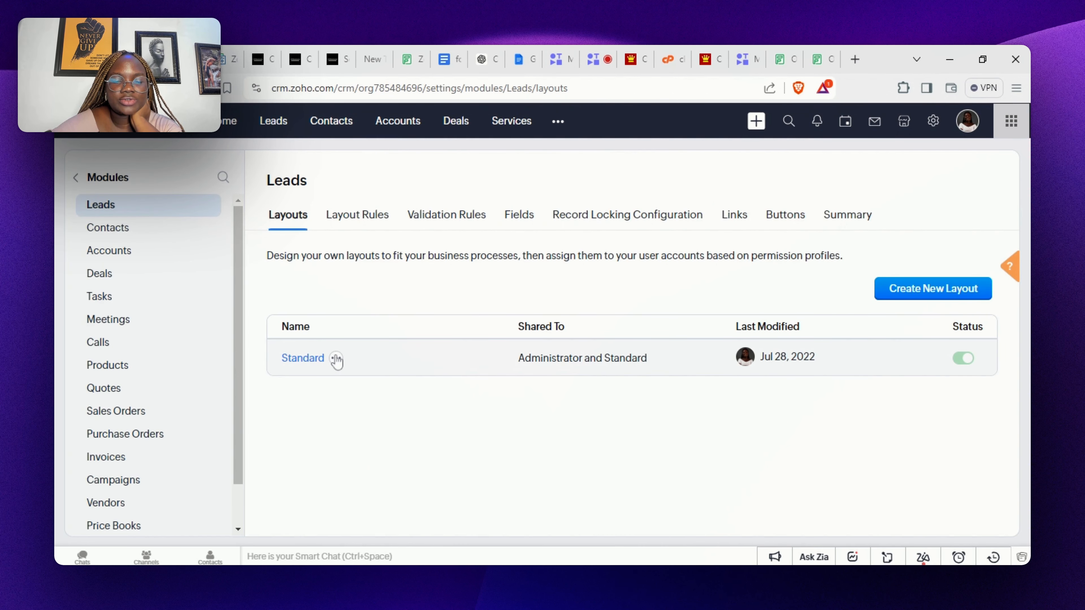
left_click(337, 361)
left_click(385, 385)
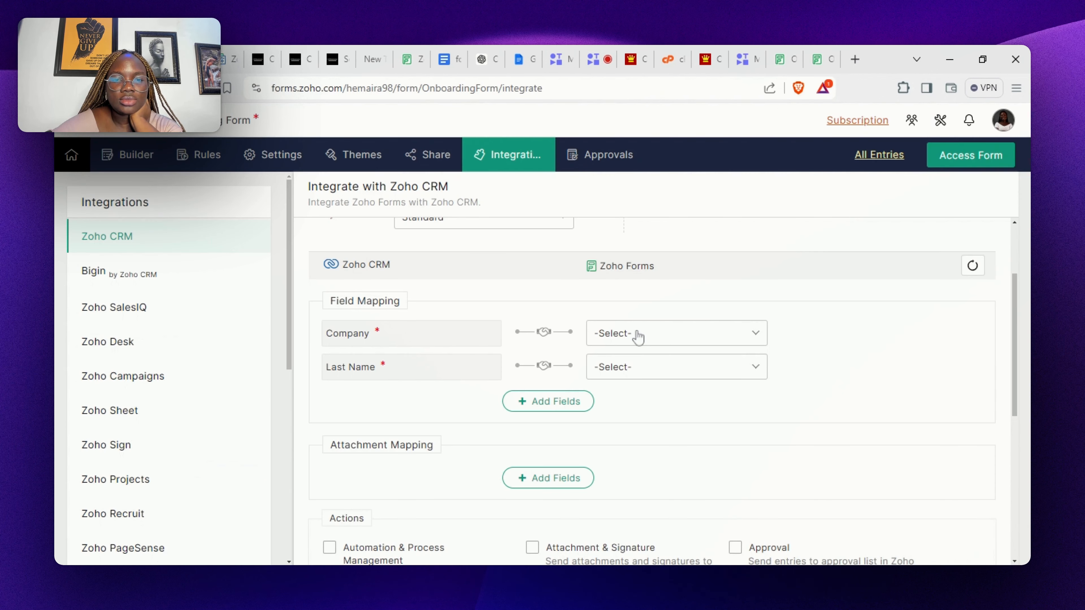
- Map CRM Company to Company Name and CRM Last Name to Name - Last Name
left_click(638, 334)
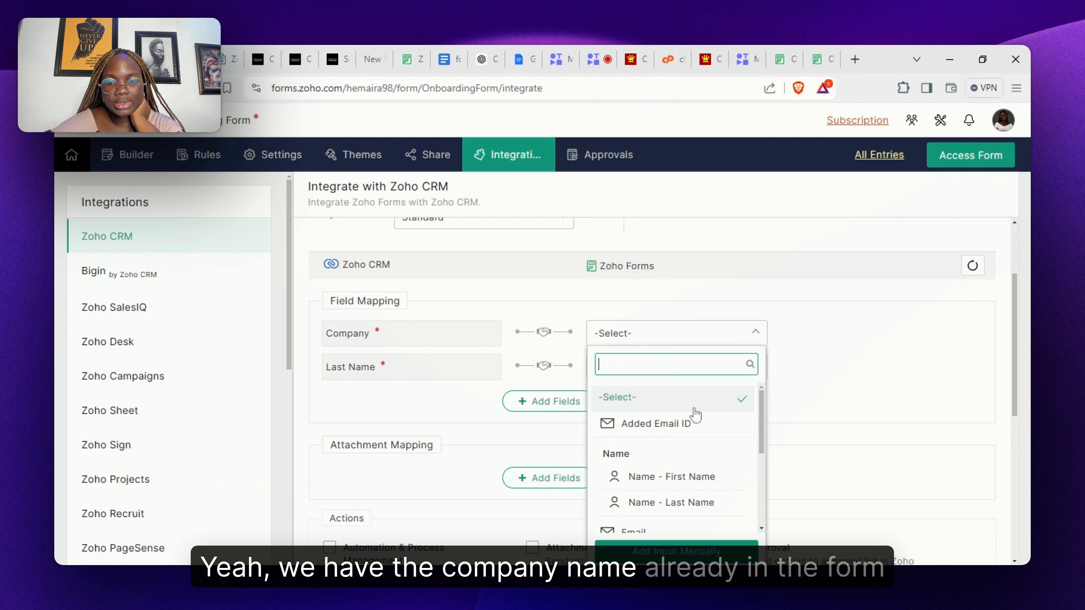
scroll(756, 466, "down", 3)
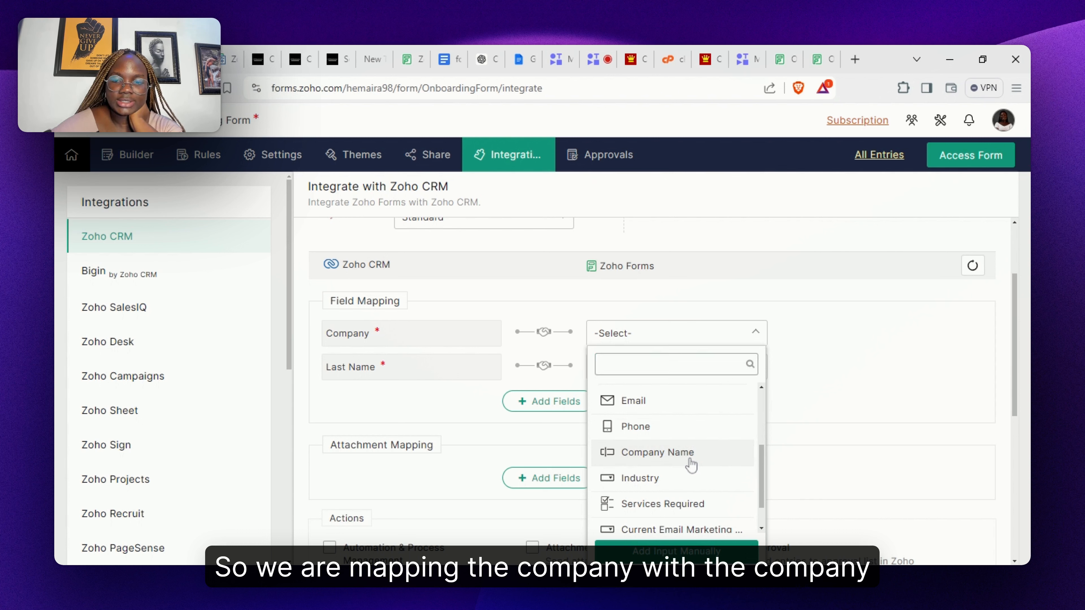
left_click(690, 460)
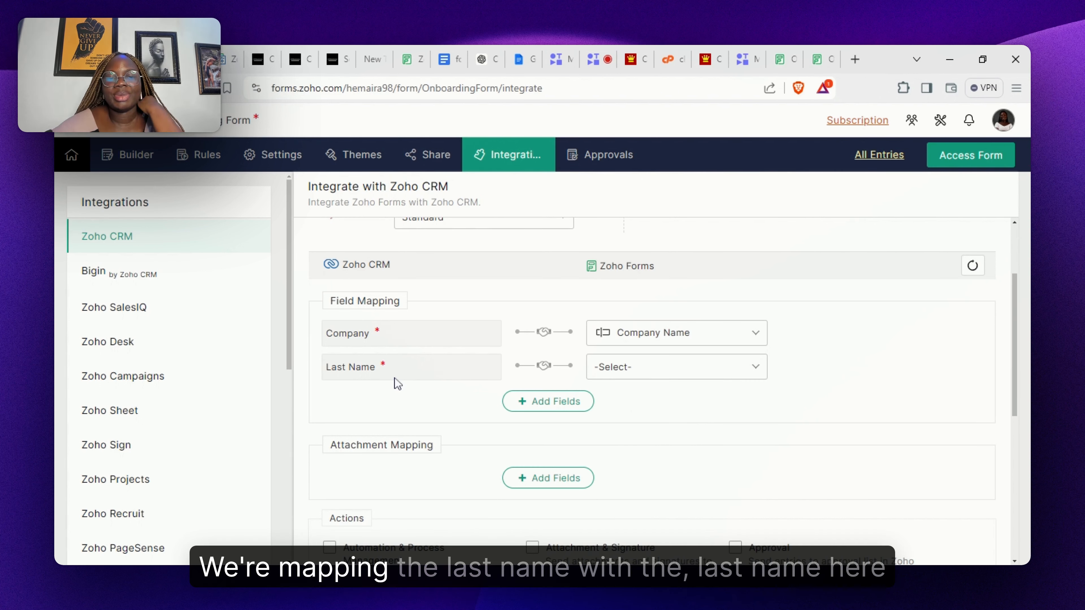
left_click(619, 380)
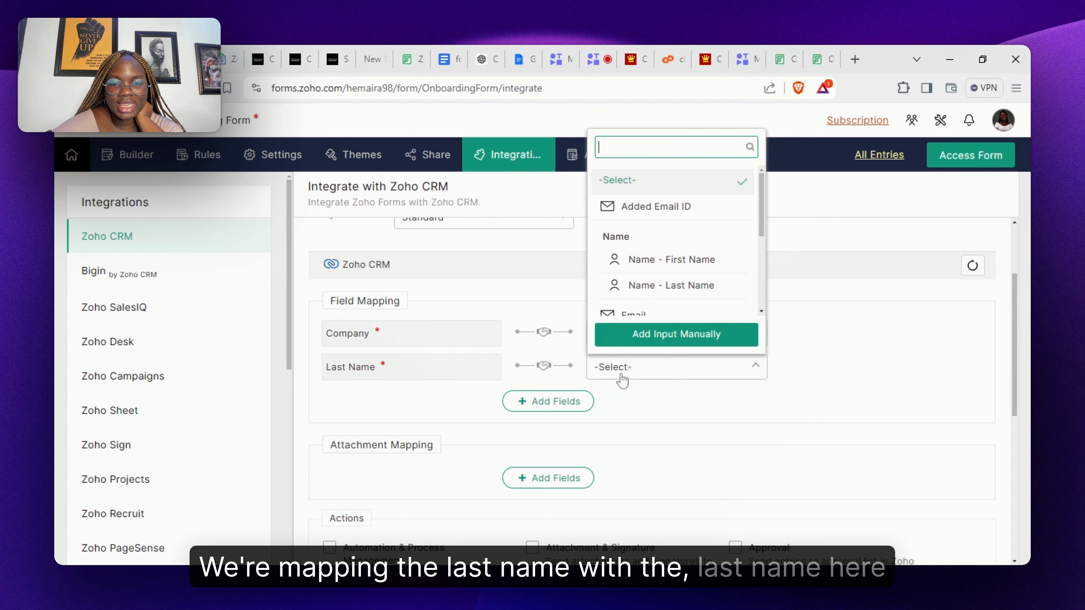
left_click(704, 288)
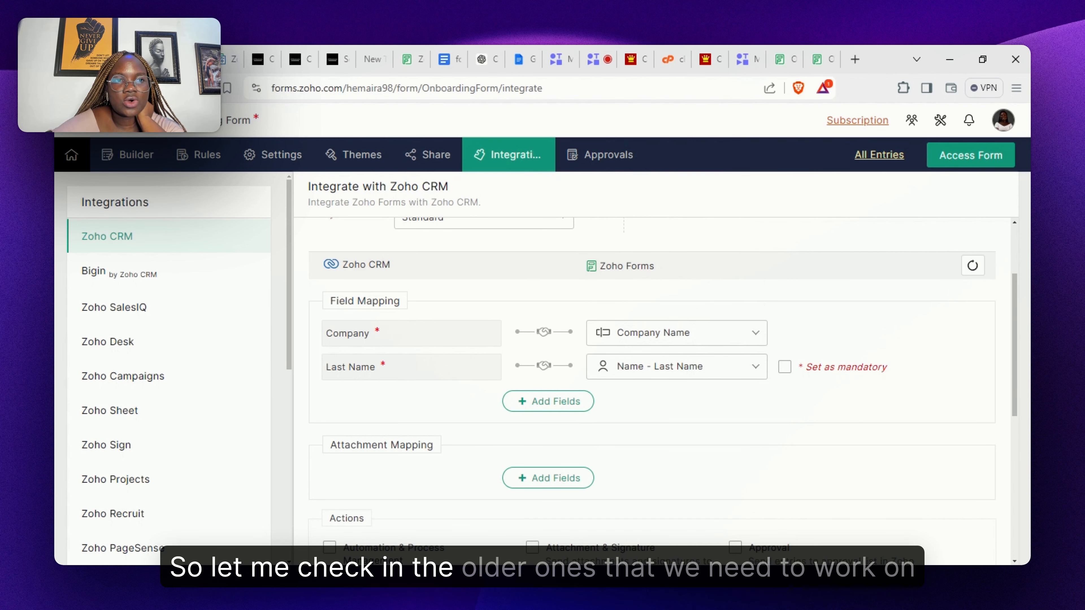
left_click(261, 65)
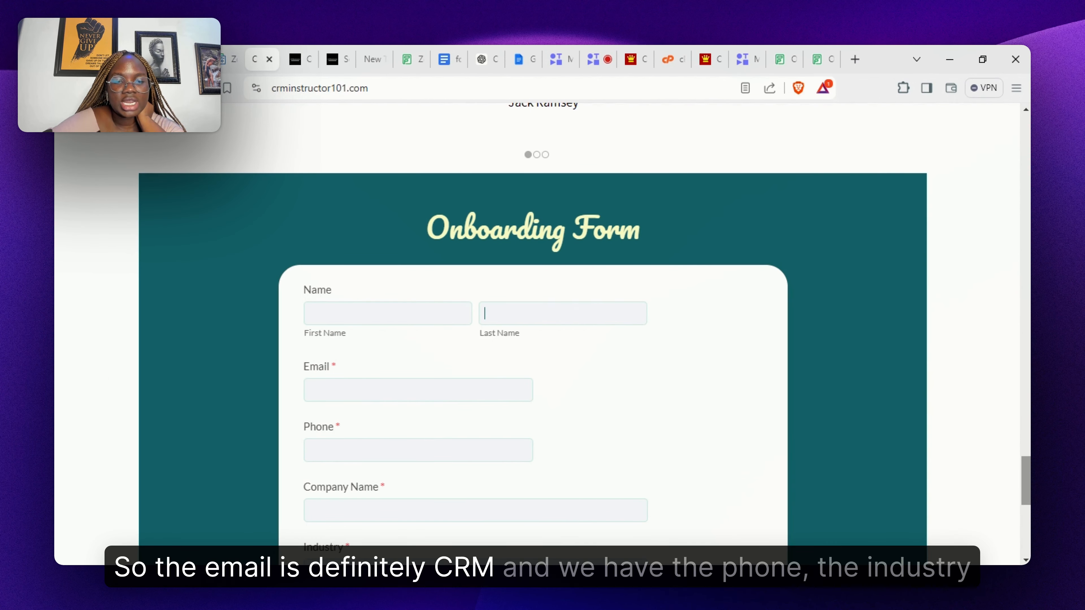
- Select the Current Email Marketing Platform label on the live Onboarding Form
scroll(414, 468, "down", 4)
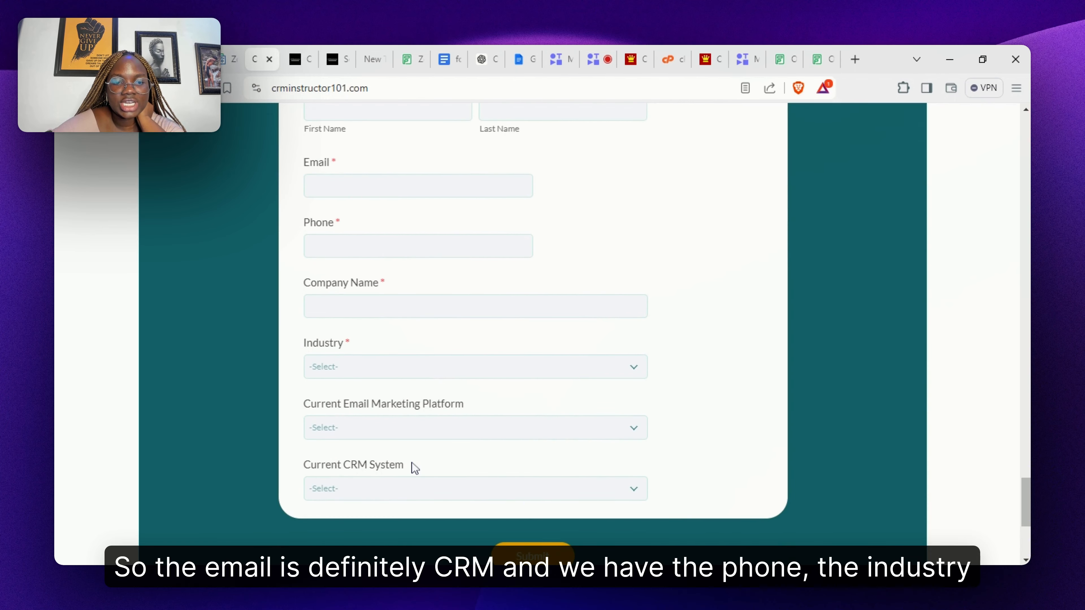
triple_click(359, 408)
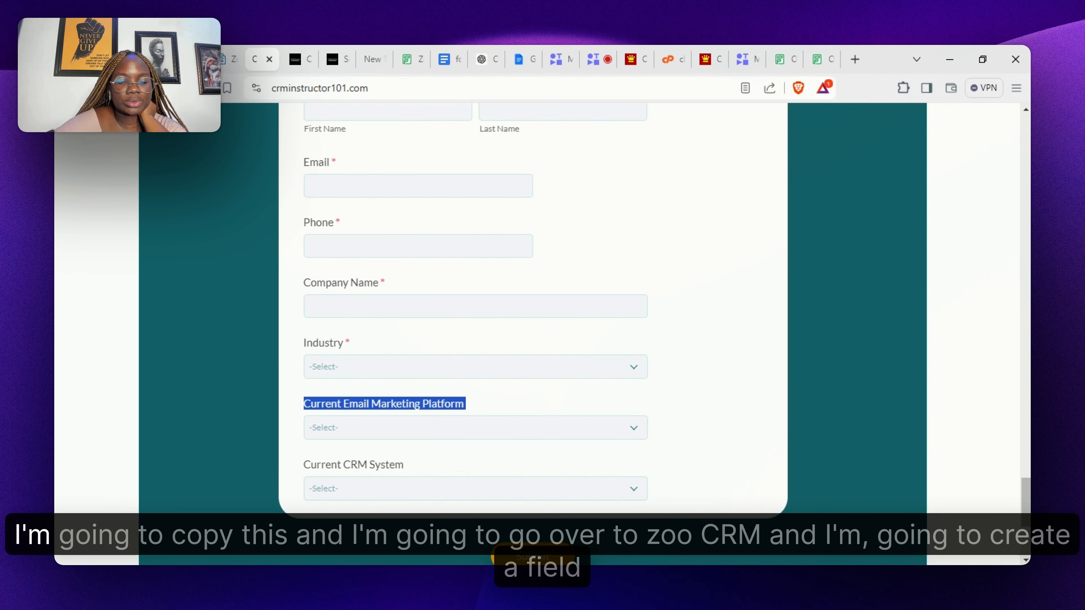
- Add a single-line Current Email Marketing Platform field to the Leads layout
left_click(187, 59)
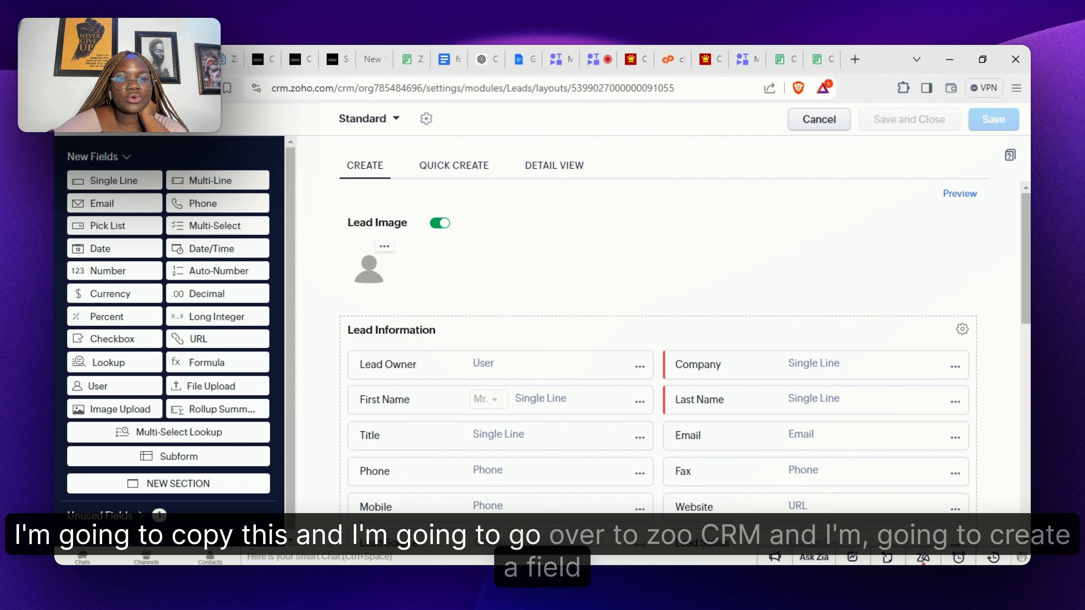
scroll(832, 293, "down", 7)
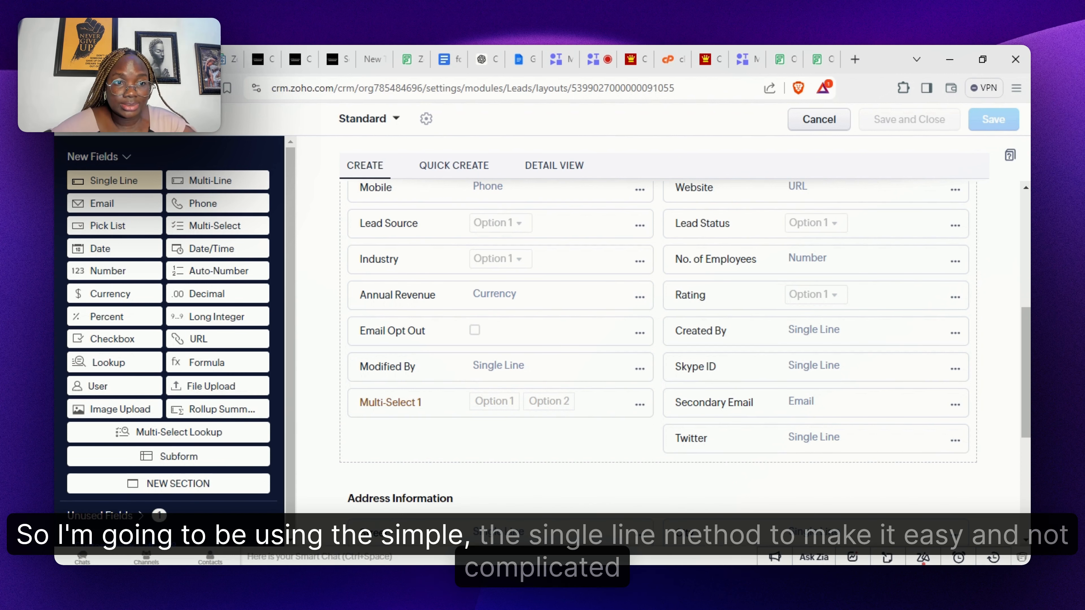
left_click_drag(126, 183, 436, 510)
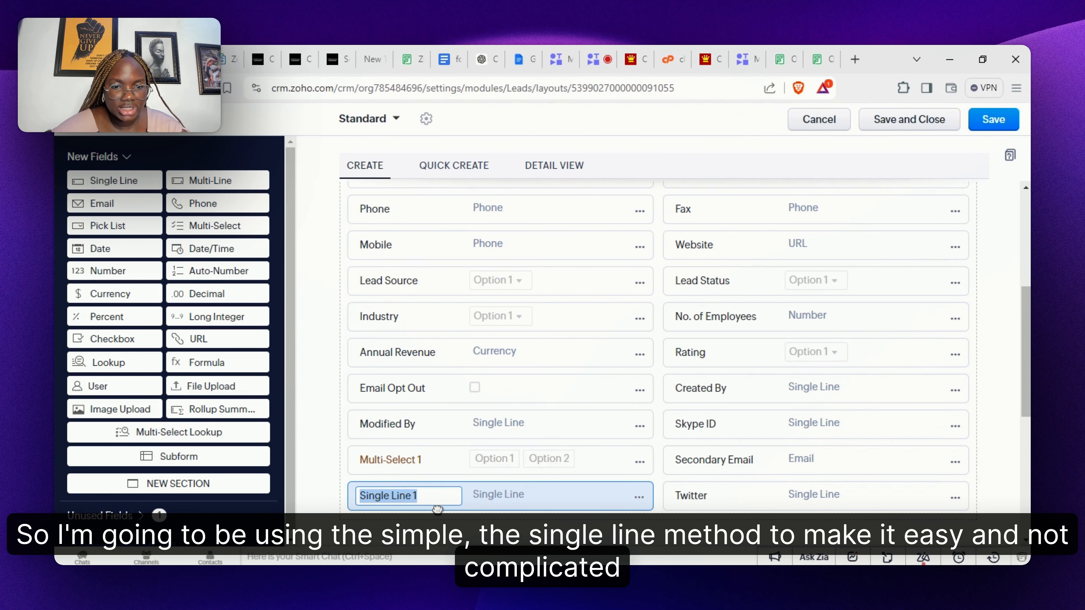
key("ctrl+v")
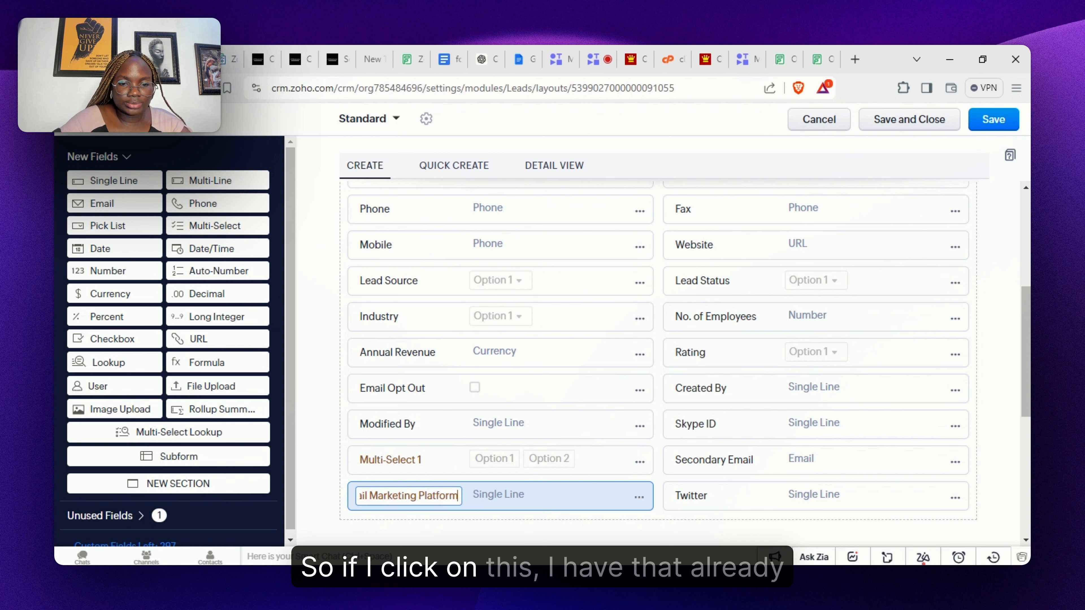
left_click(494, 474)
left_click(582, 533)
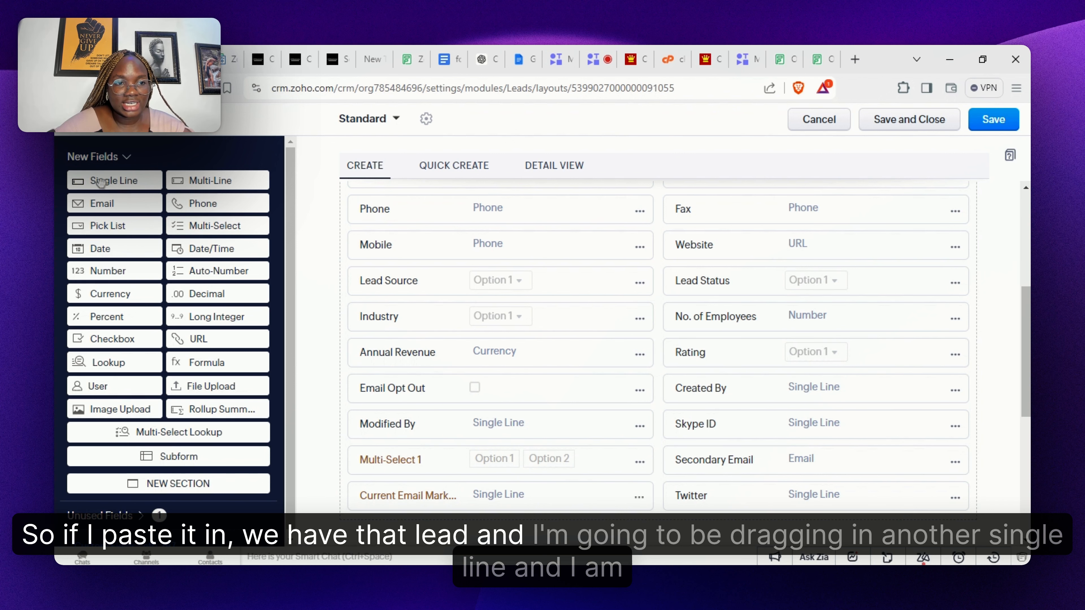
- Add a second single-line field named Current CRM System and save the layout
left_click_drag(99, 180, 459, 447)
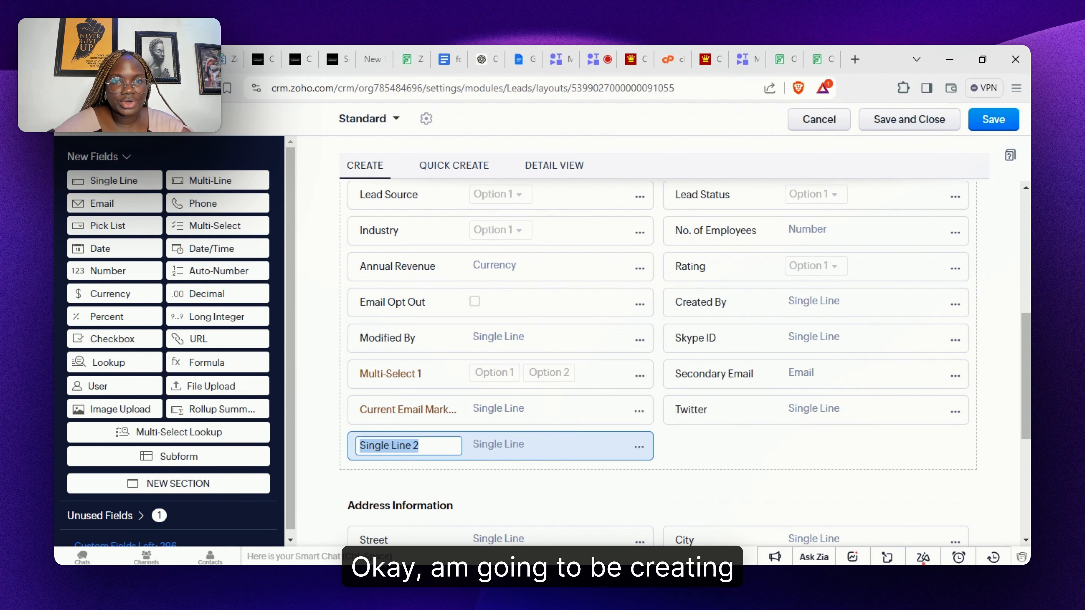
left_click(294, 60)
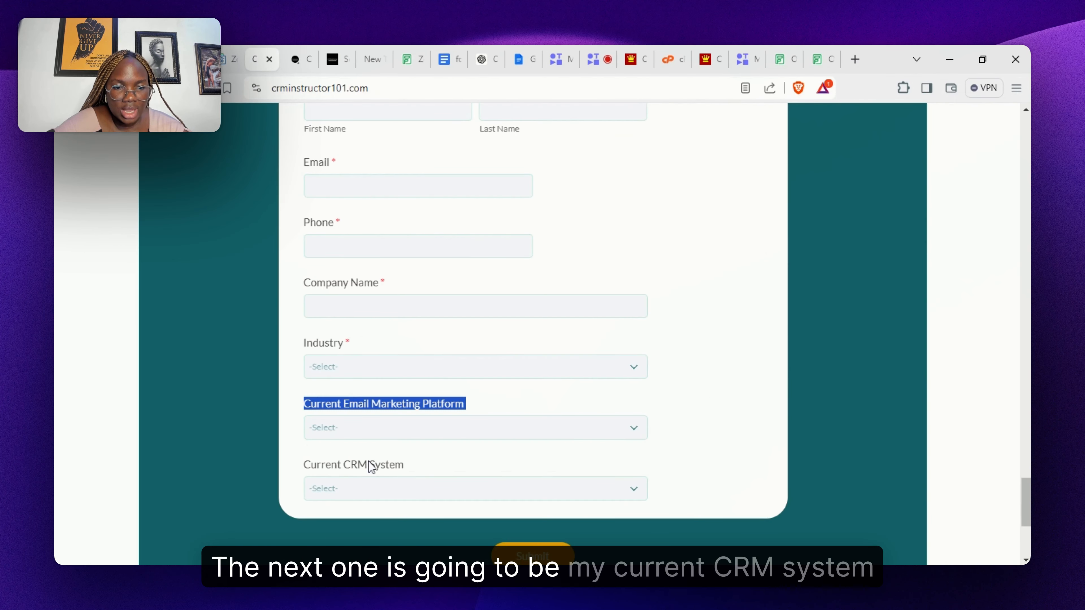
triple_click(370, 466)
key("ctrl+c")
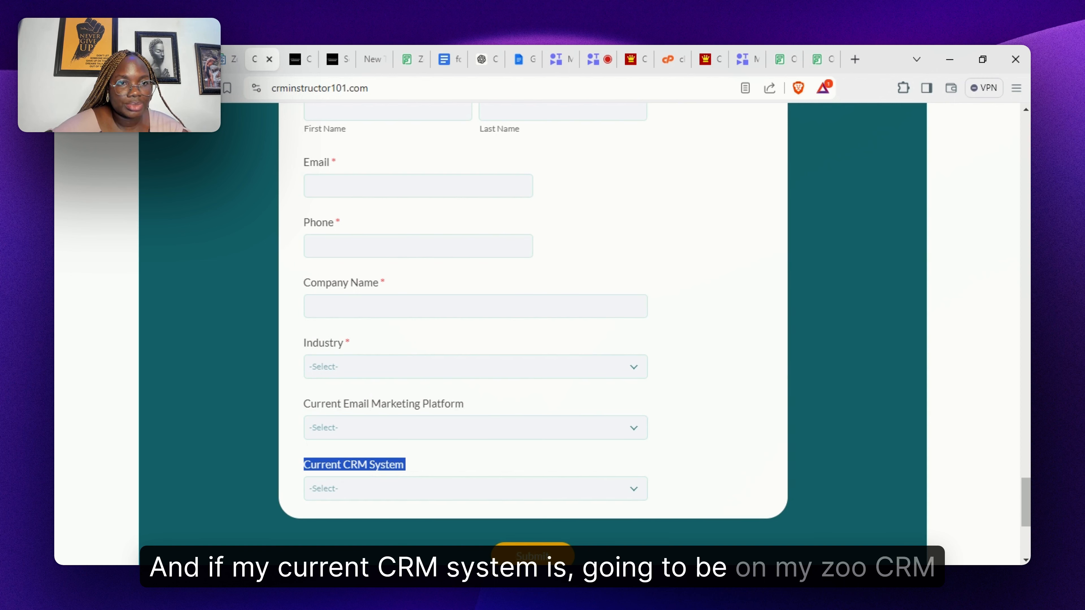
key("ctrl+shift+Tab")
key("ctrl+shift+Tab")
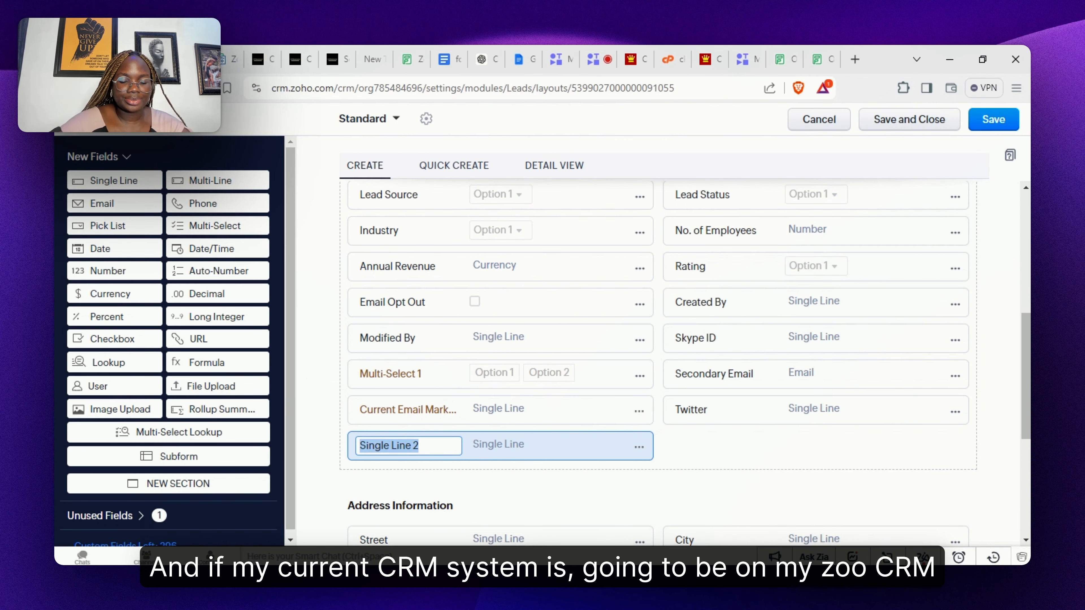
key("ctrl+v")
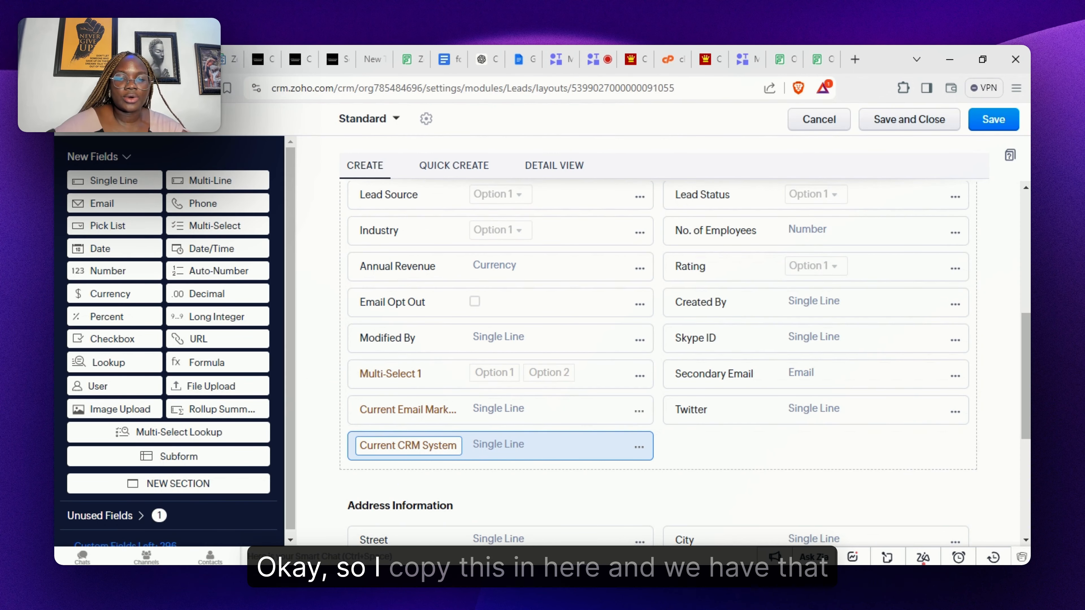
left_click(574, 496)
left_click(974, 127)
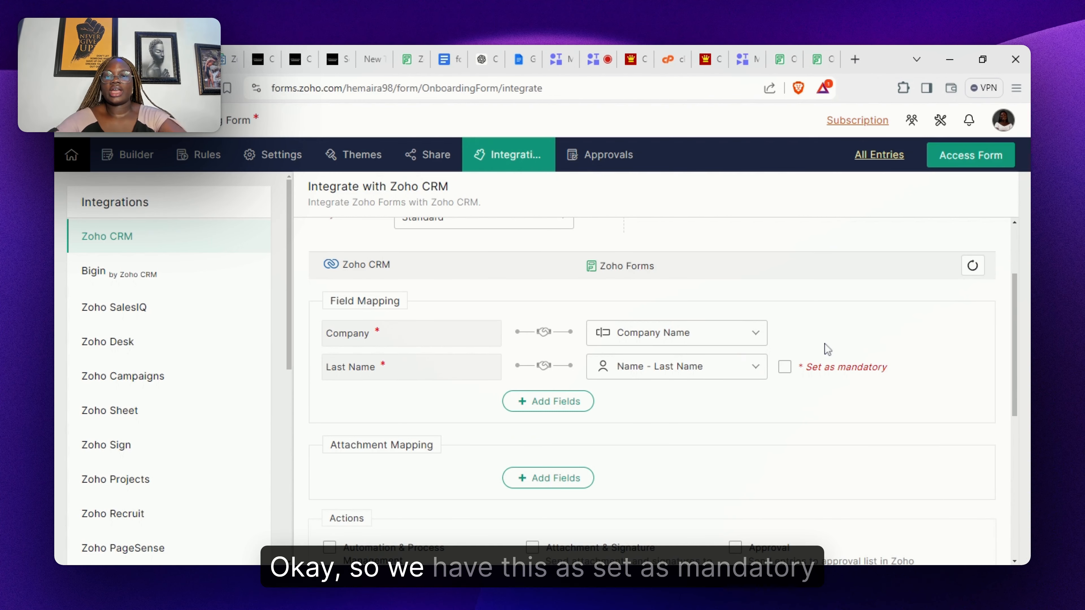
- Make Last Name mandatory and map CRM First Name to Name - First Name
left_click(787, 371)
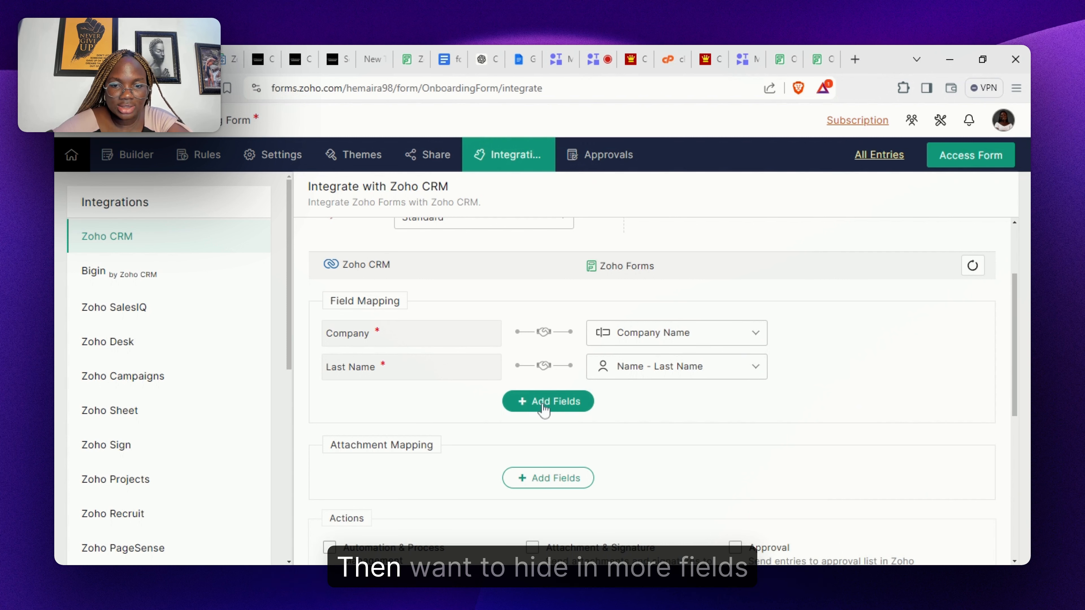
left_click(544, 409)
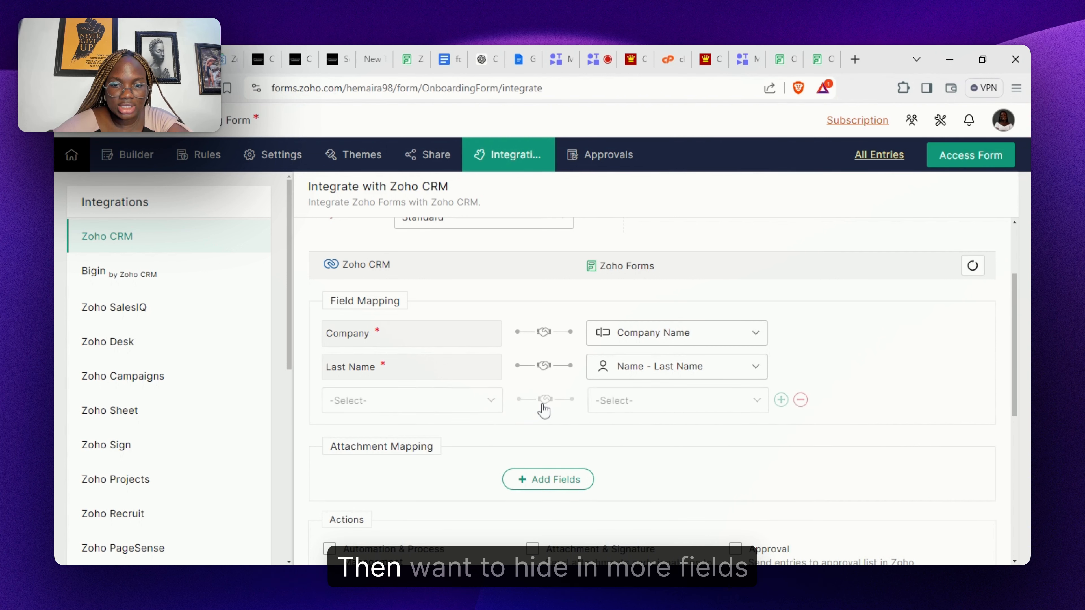
left_click(460, 404)
left_click(459, 284)
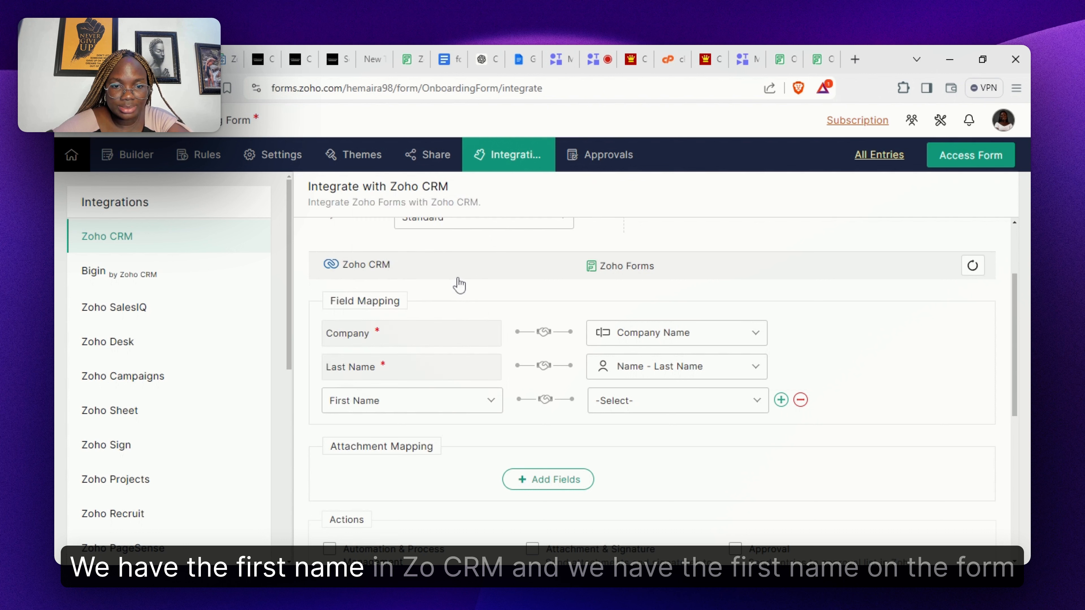
left_click(624, 412)
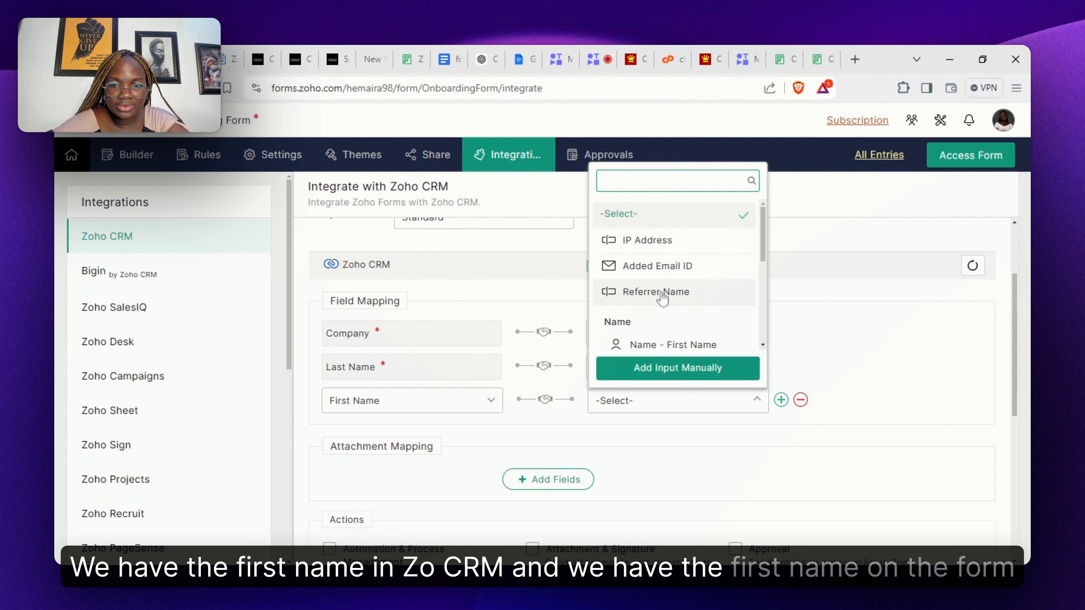
left_click(722, 345)
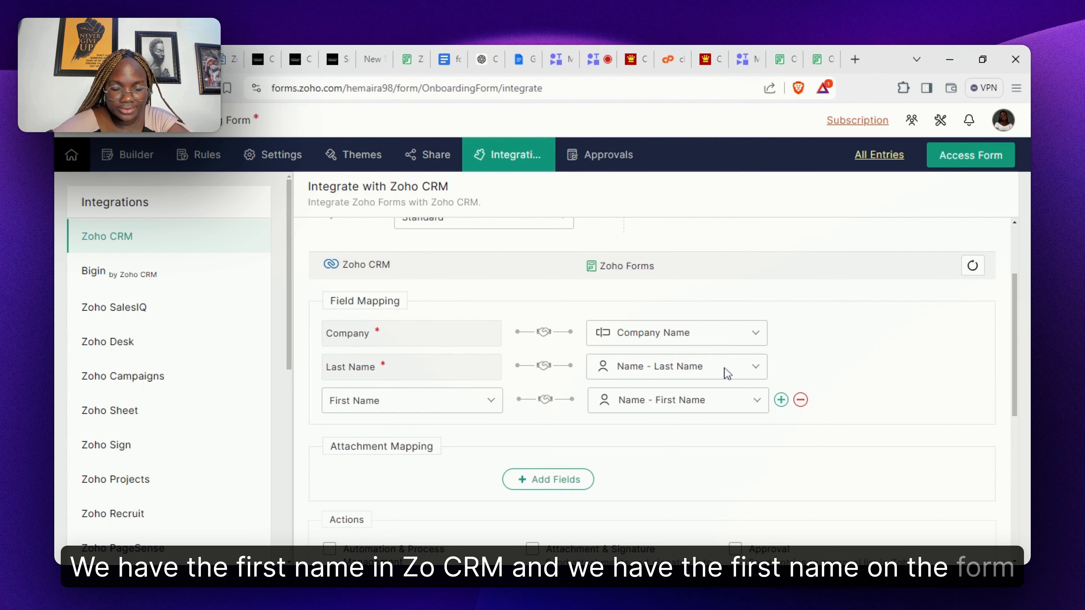
- Map CRM Phone and Industry to the form's Phone and Industry fields
left_click(781, 400)
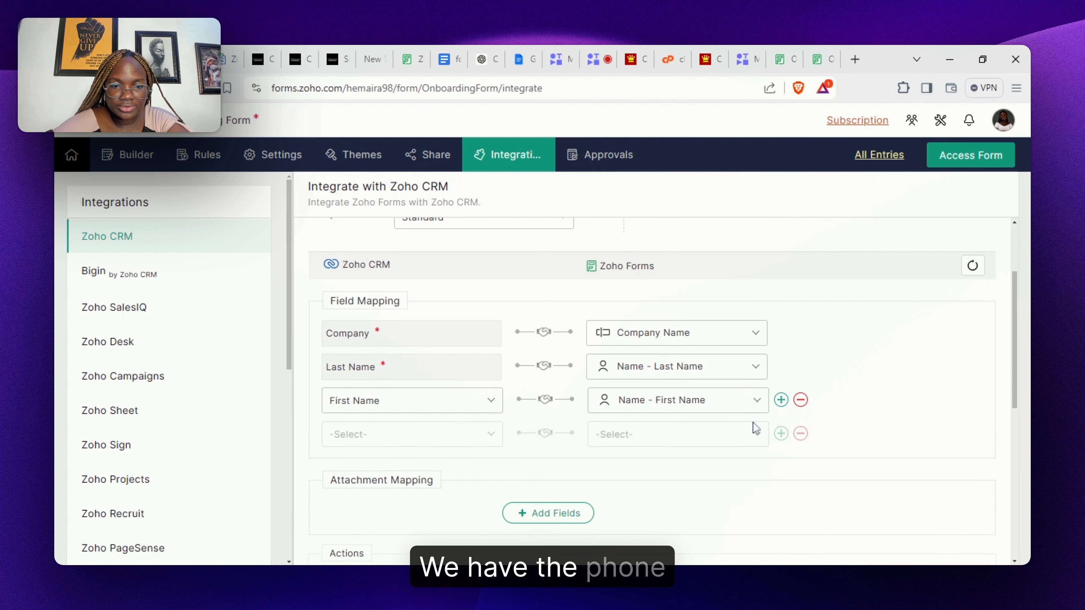
left_click(451, 440)
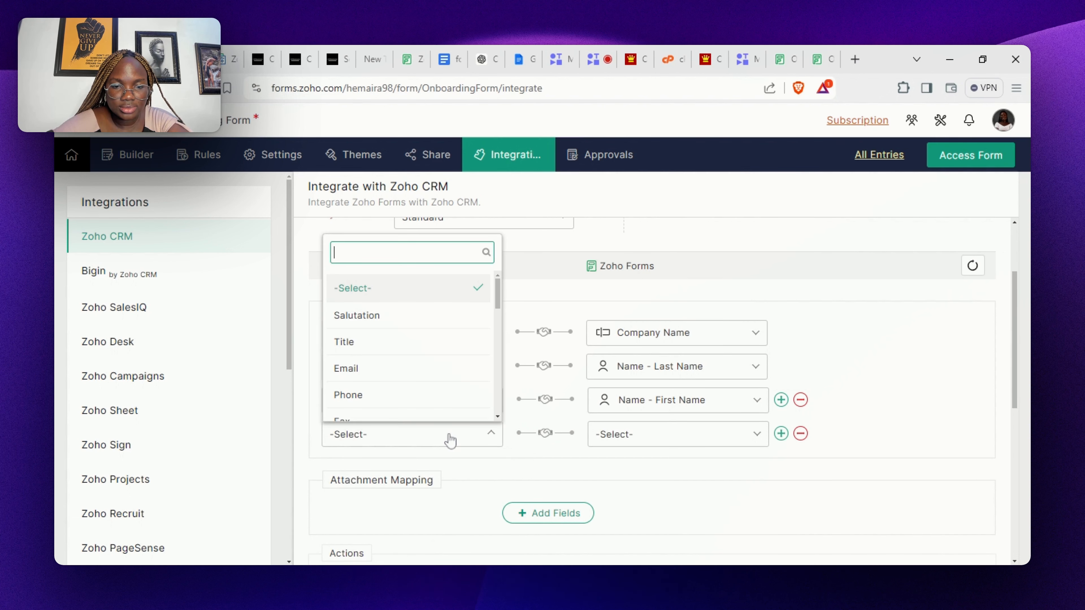
left_click(443, 397)
left_click(671, 440)
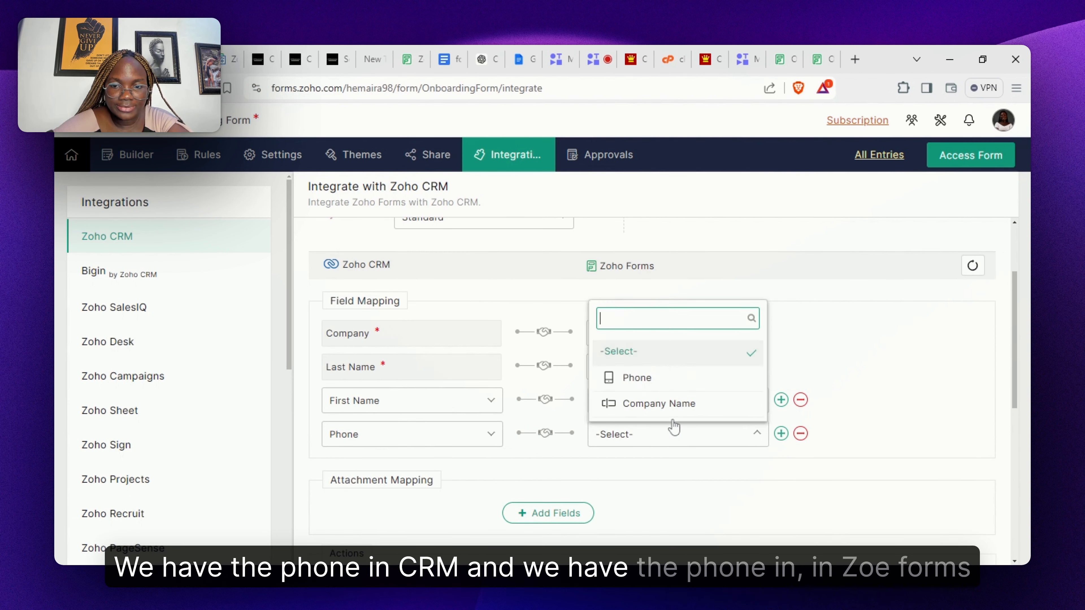
left_click(689, 389)
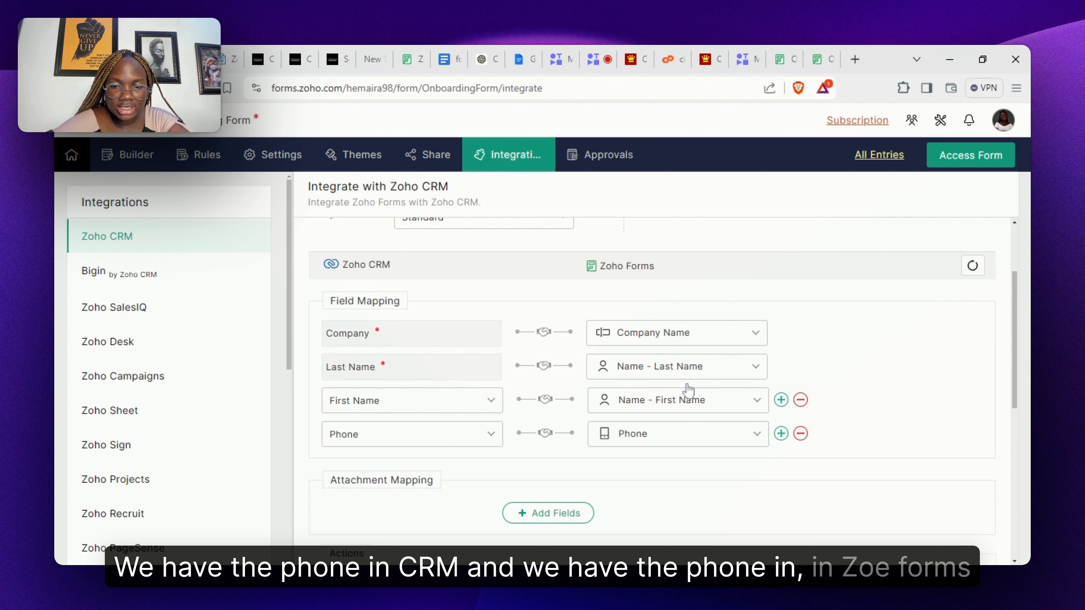
left_click(781, 433)
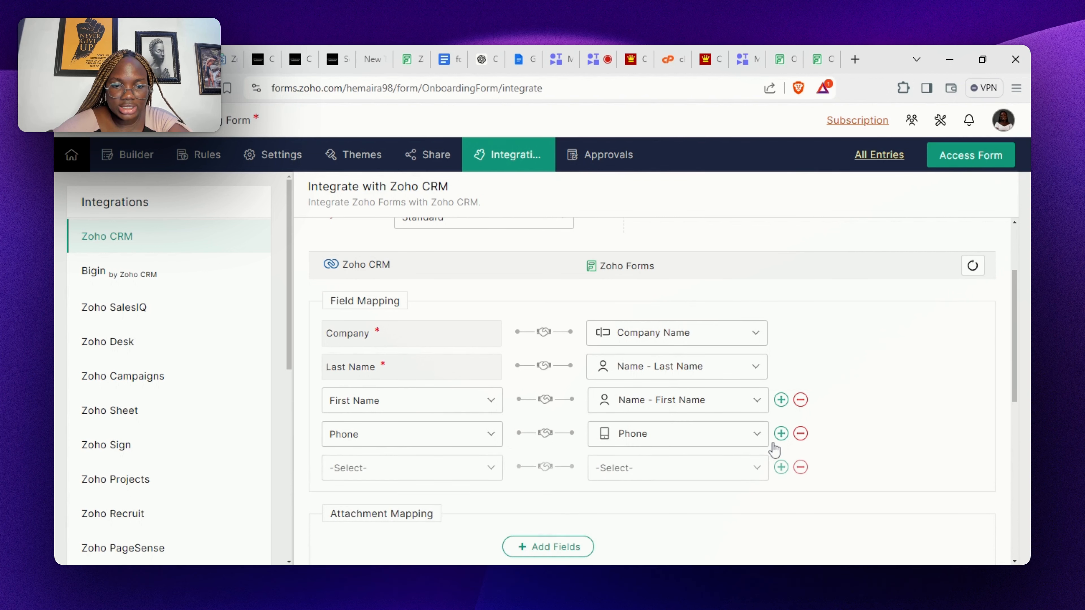
left_click(461, 470)
type("in")
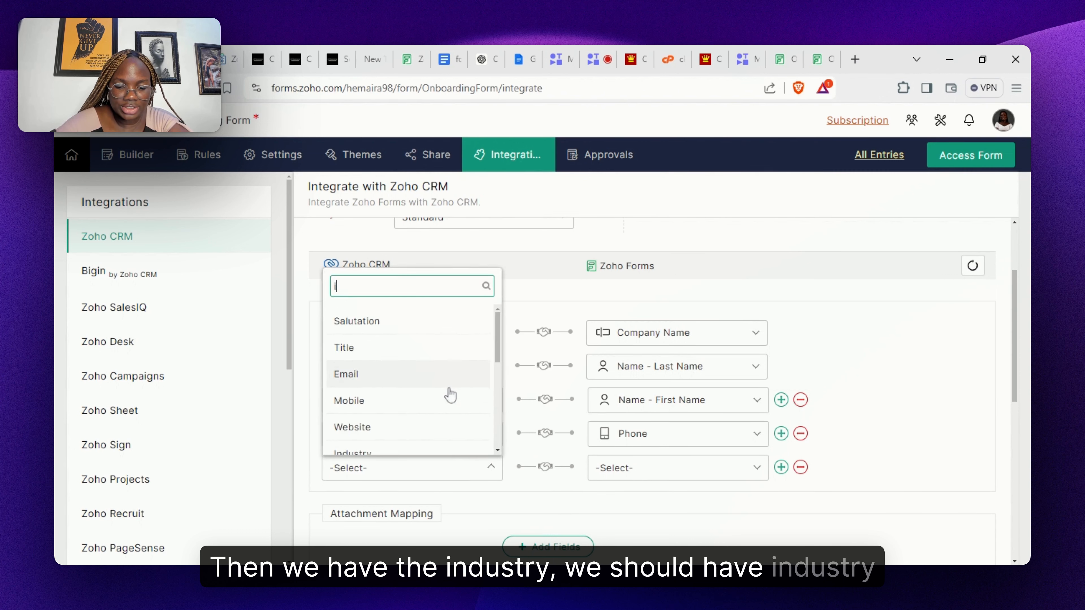
left_click(400, 425)
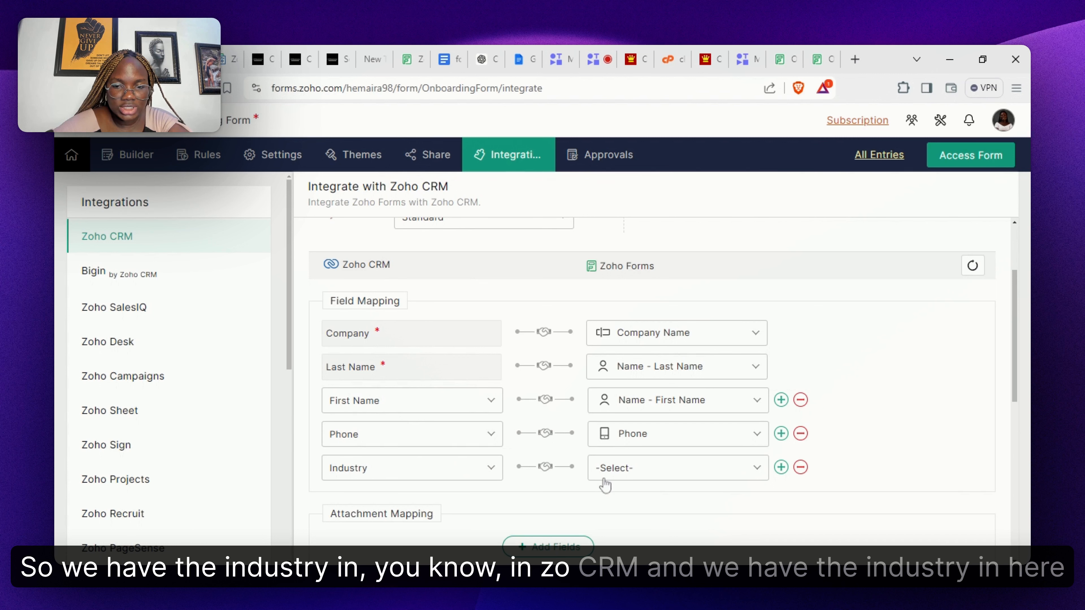
left_click(628, 468)
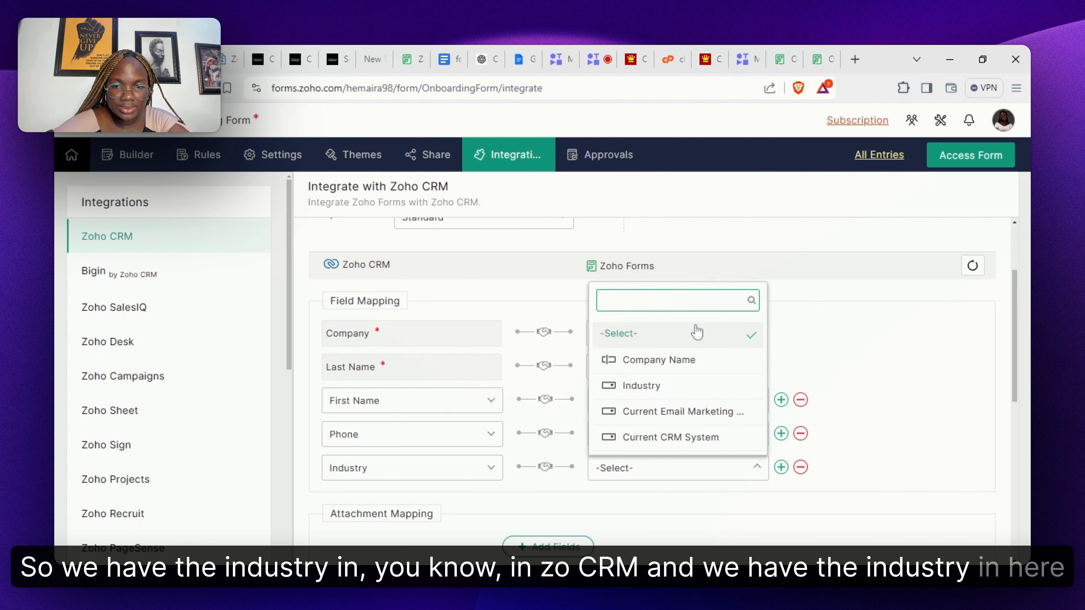
left_click(652, 387)
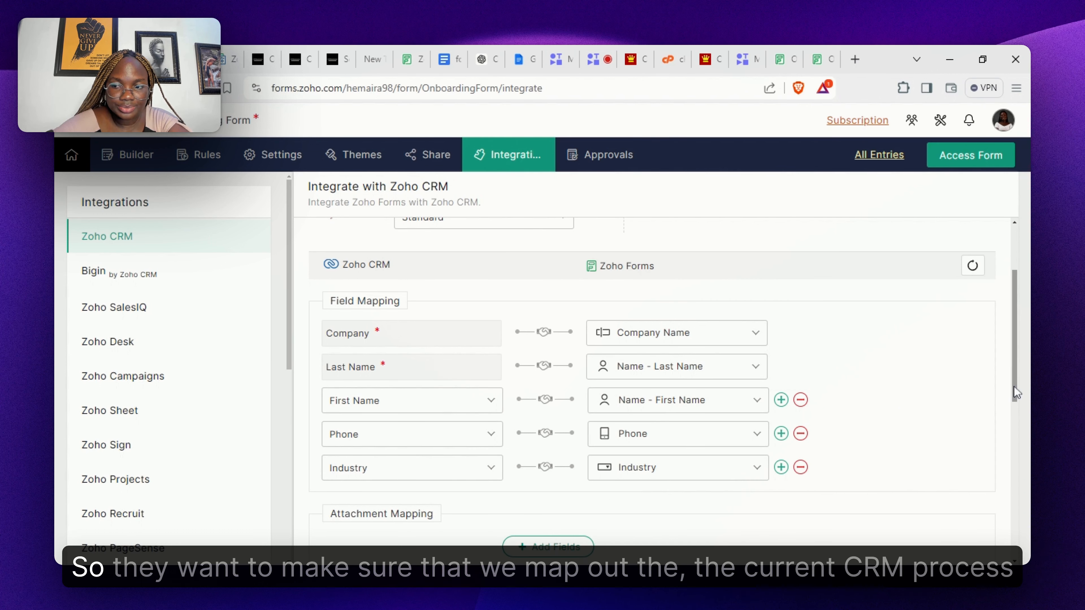
- Add a row, find no CRM field matching 'crm', and remove the empty mapping row
scroll(1016, 402, "down", 5)
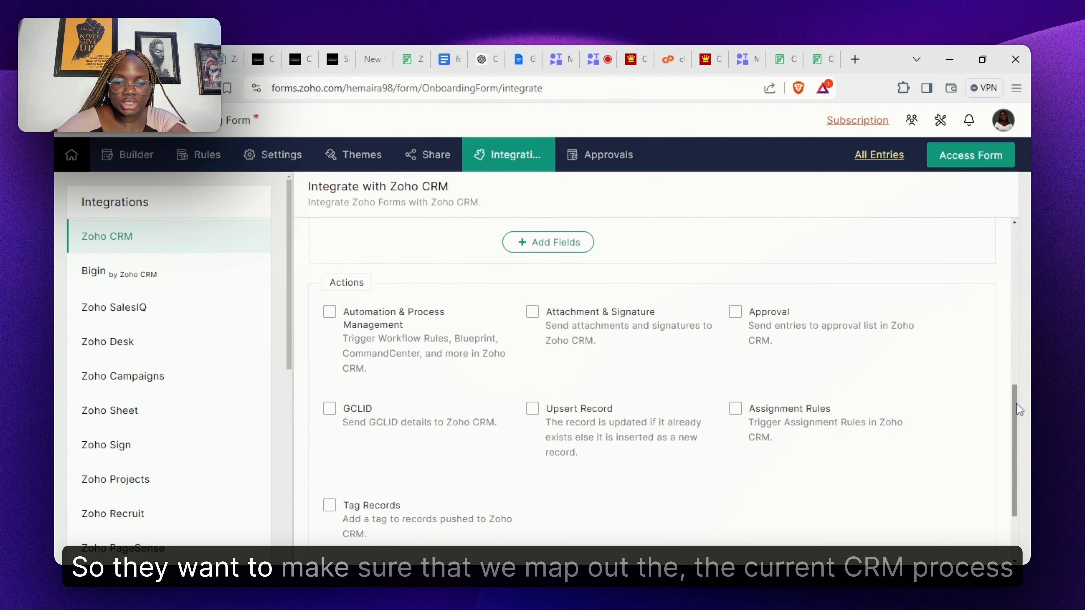
scroll(1016, 402, "up", 3)
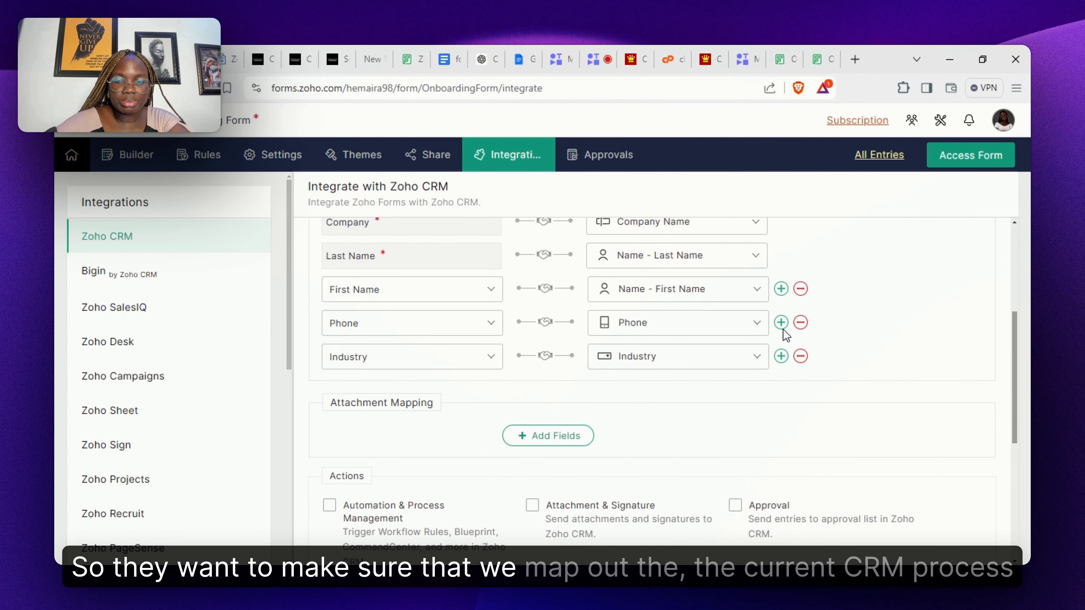
left_click(781, 357)
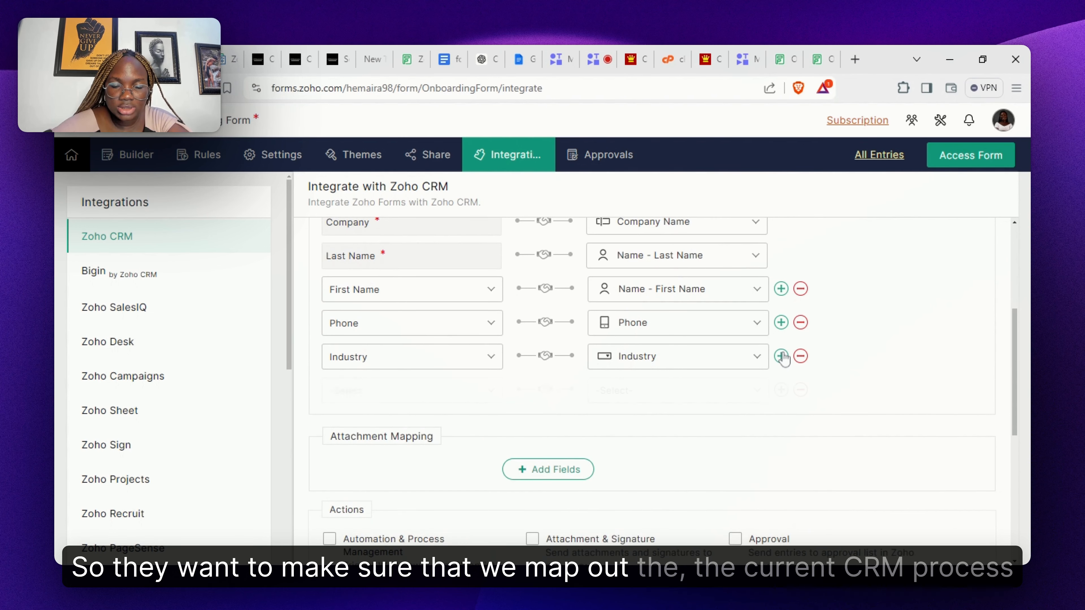
left_click(457, 401)
type("crm")
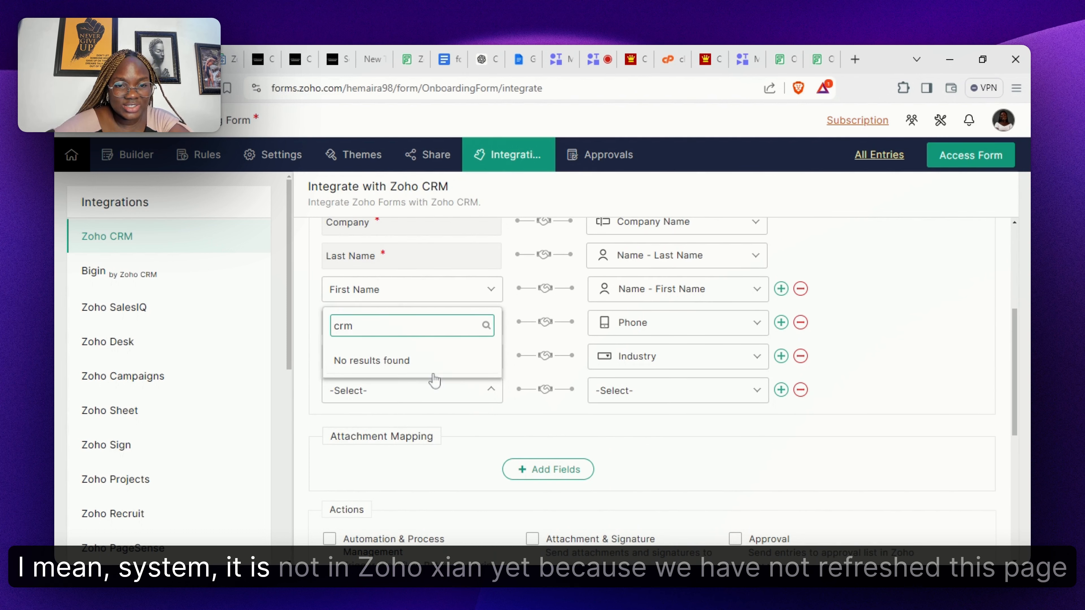
left_click(558, 426)
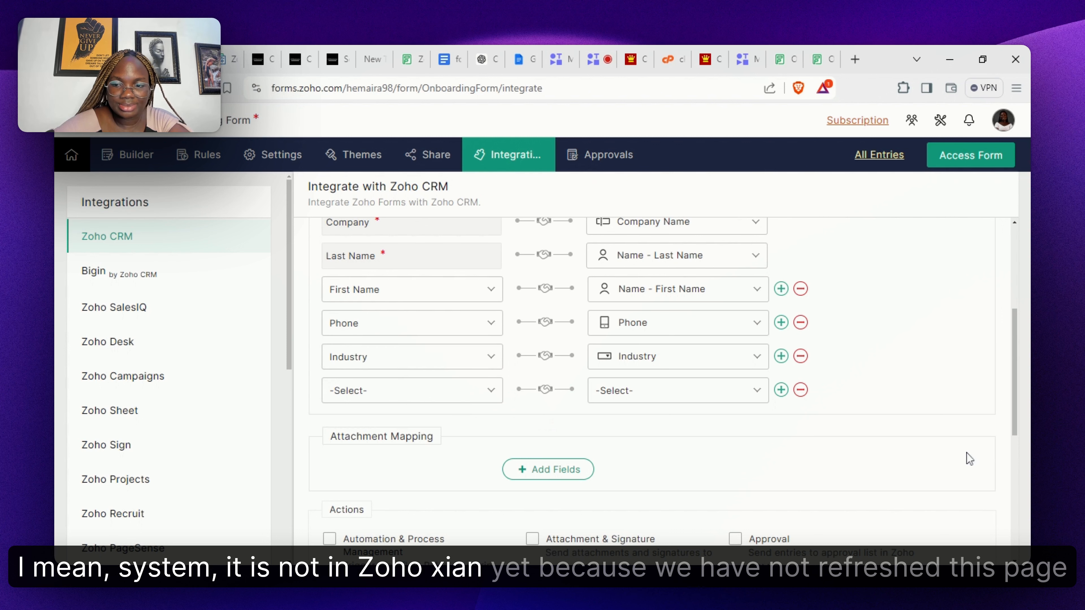
left_click(801, 390)
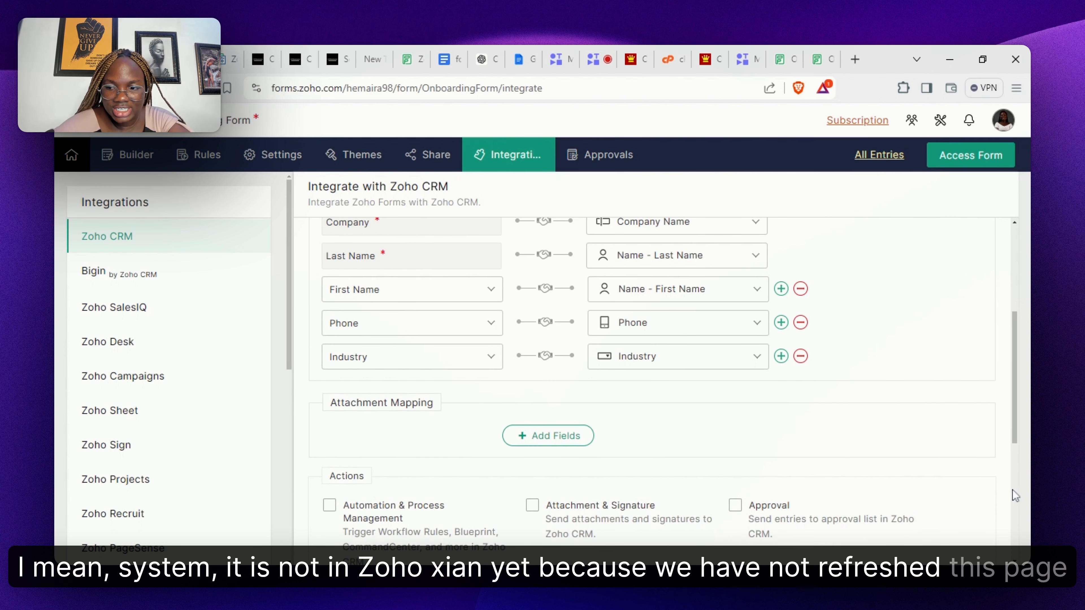
scroll(1014, 489, "down", 5)
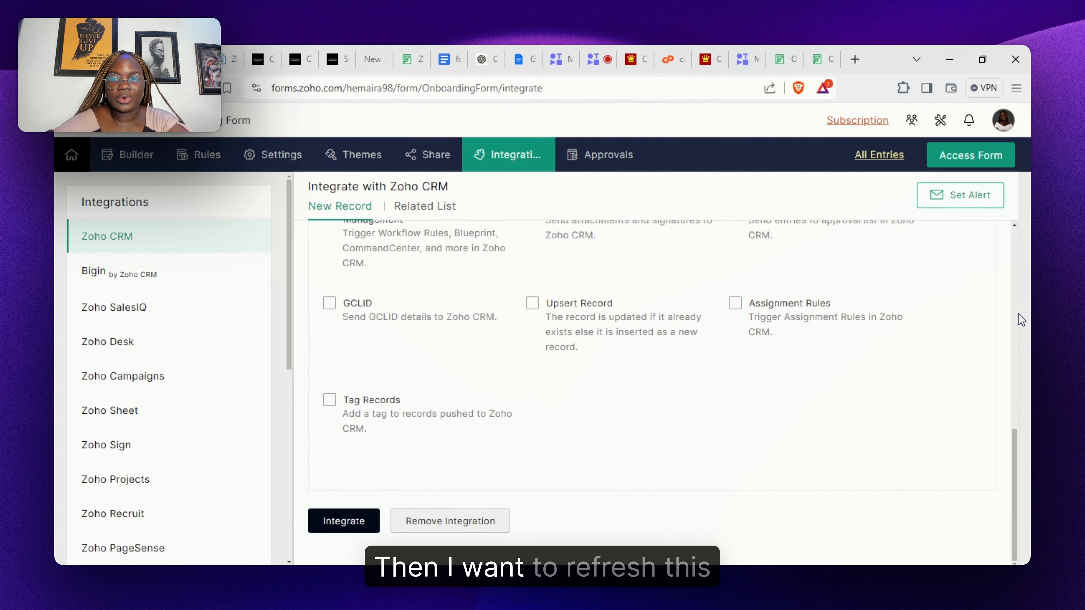
scroll(1018, 315, "up", 6)
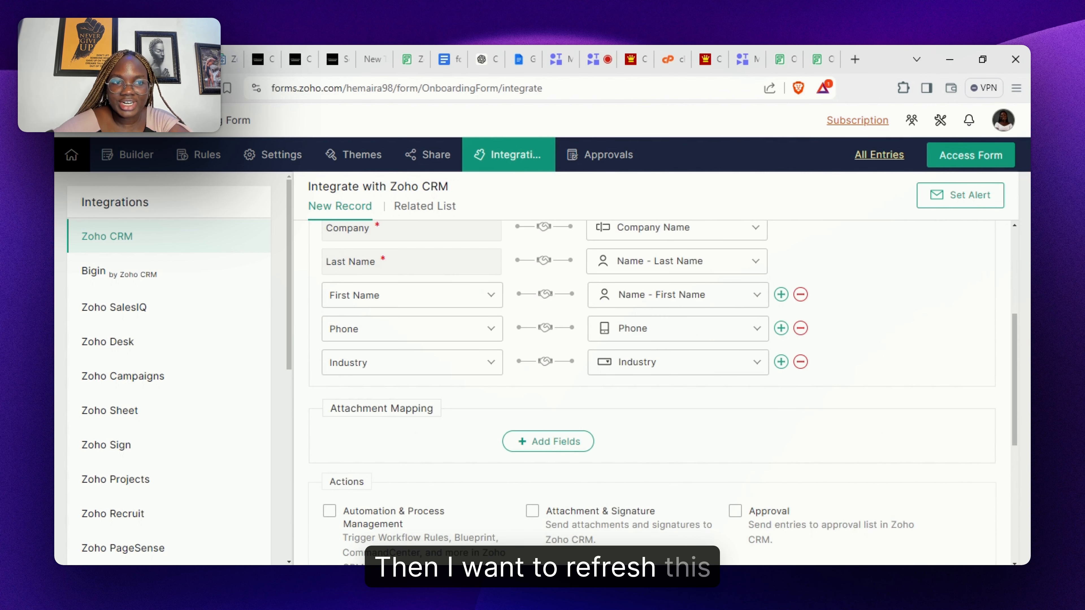
- Reload the integration and map CRM Current CRM System to the form's Current CRM System
key("F5")
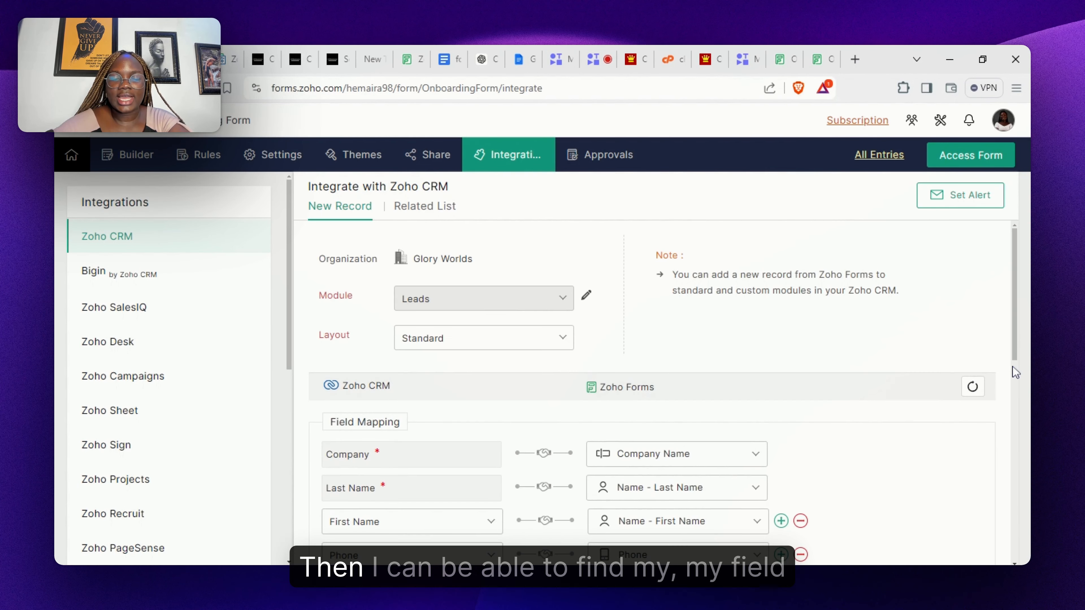
scroll(1012, 380, "down", 5)
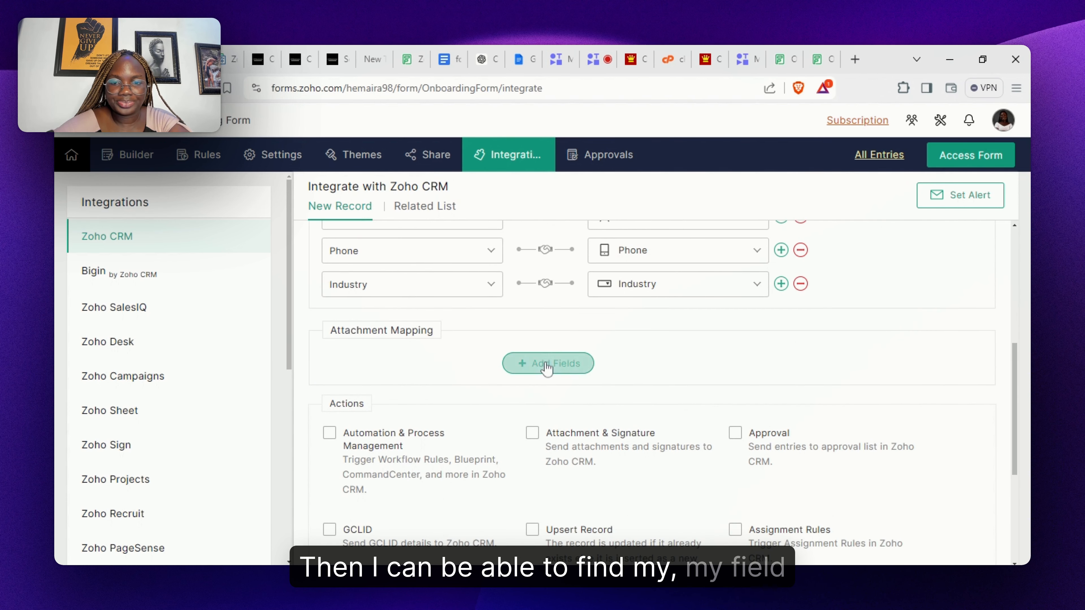
left_click(781, 283)
left_click(478, 325)
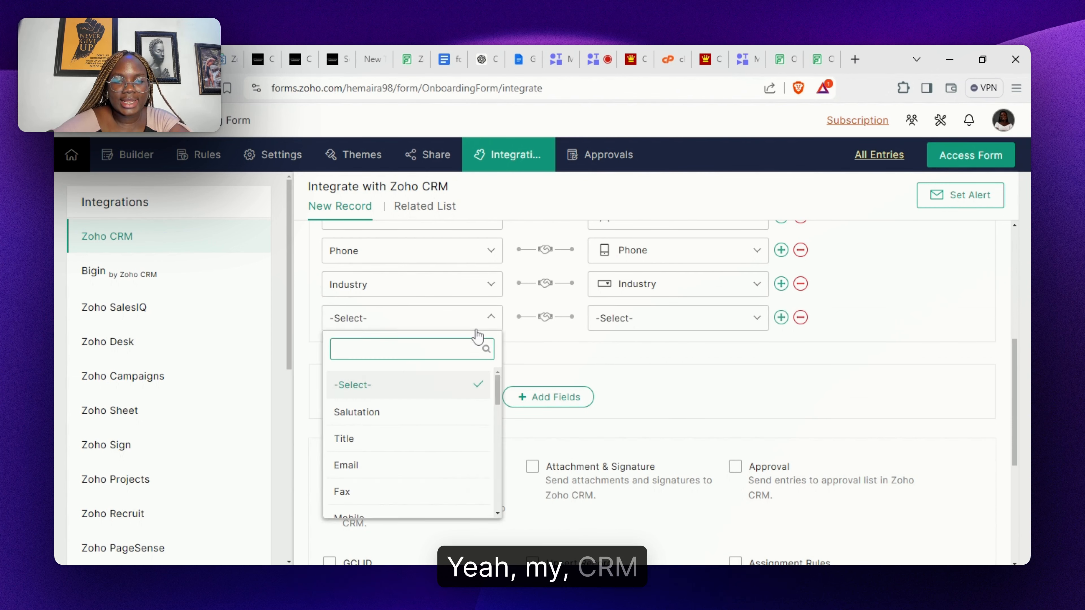
type("cr")
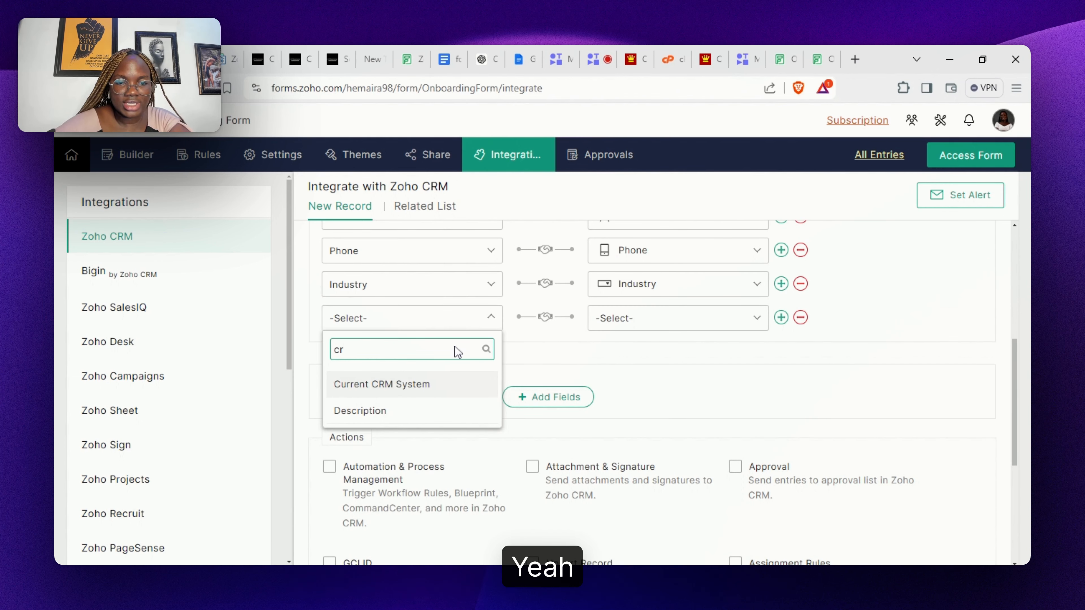
left_click(428, 400)
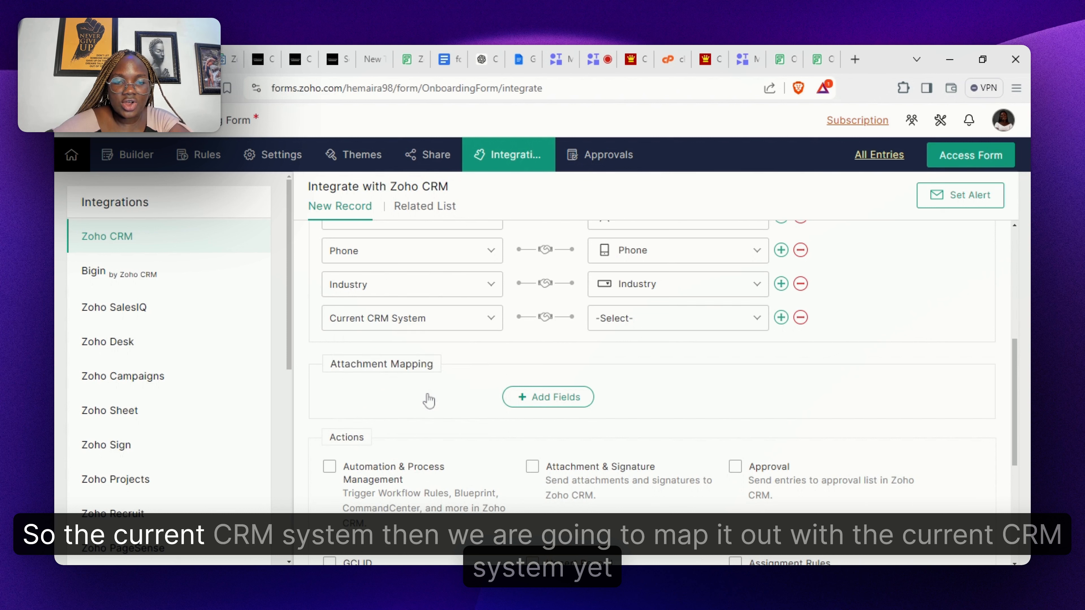
left_click(635, 322)
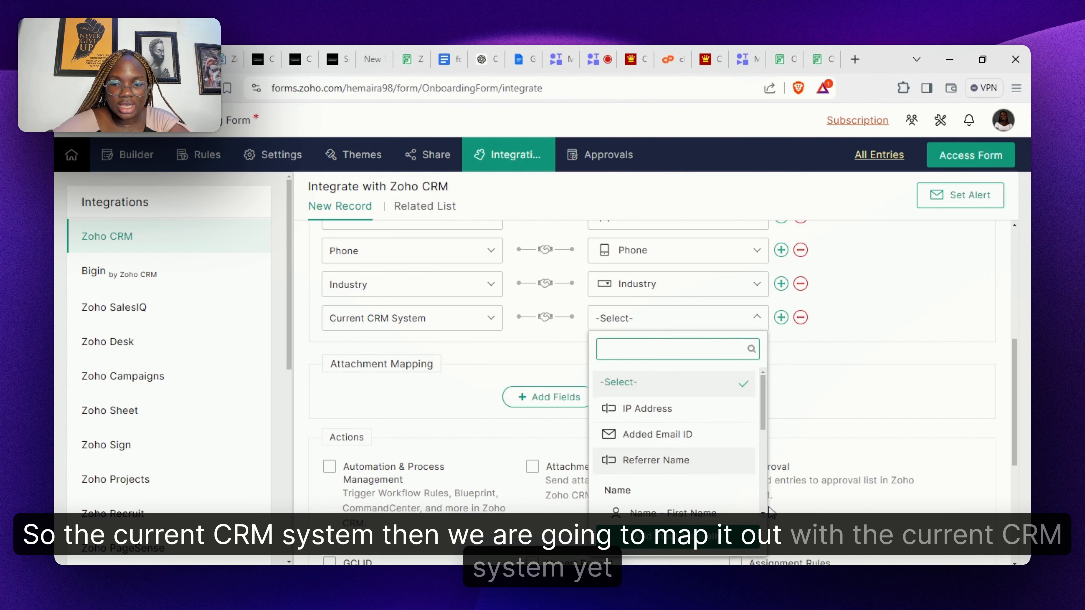
scroll(767, 511, "down", 3)
type("cr")
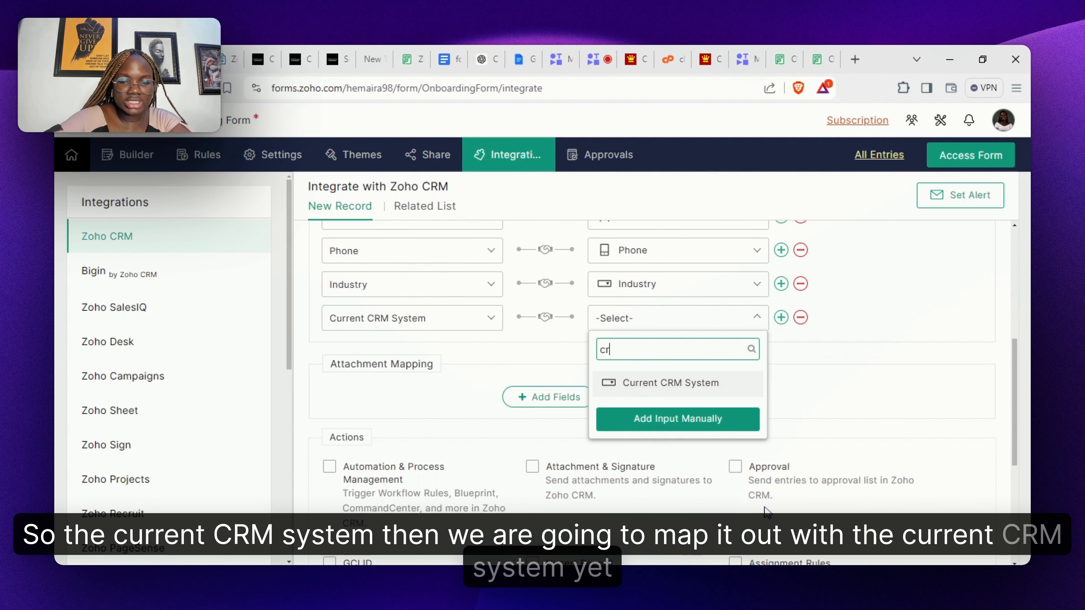
left_click(712, 386)
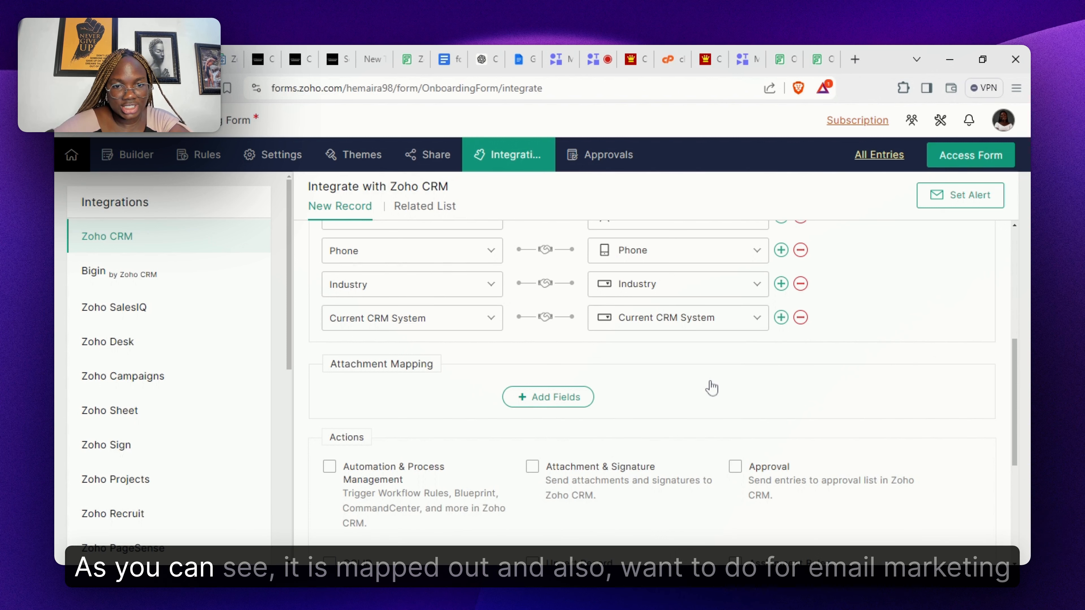
- Map CRM Current Email Marketing Platform to the form's Current Email Marketing Platform field
left_click(781, 318)
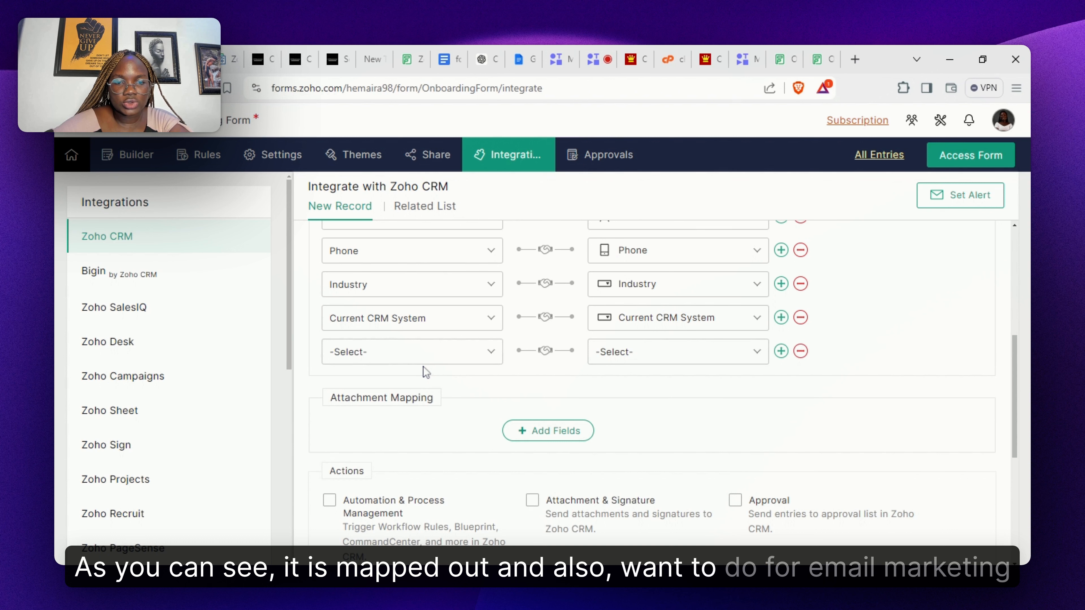
left_click(428, 359)
type("e")
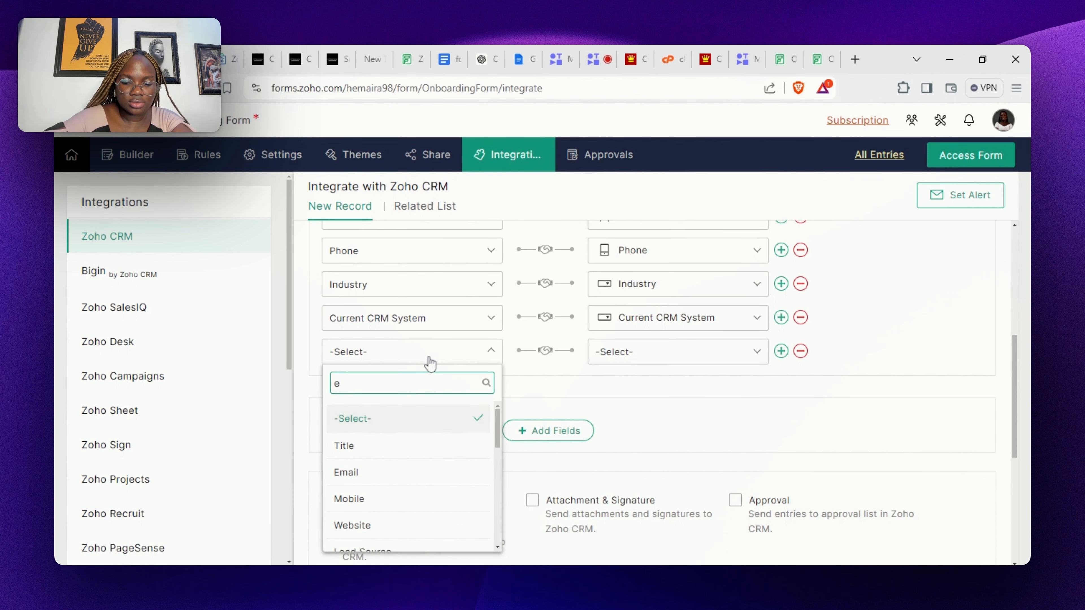
type("ma")
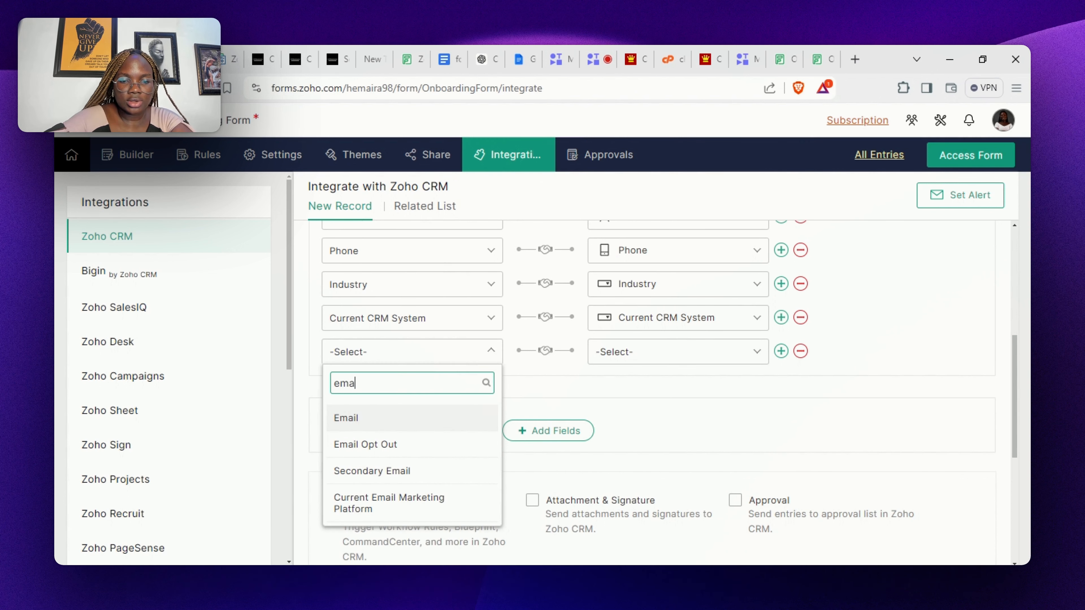
left_click(425, 502)
left_click(680, 364)
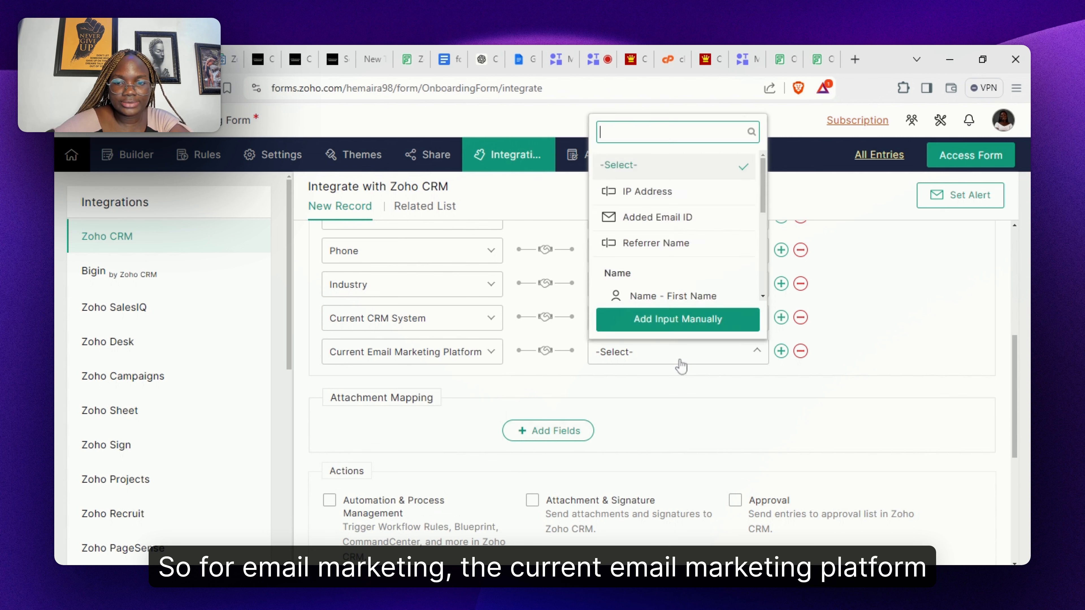
type("mar")
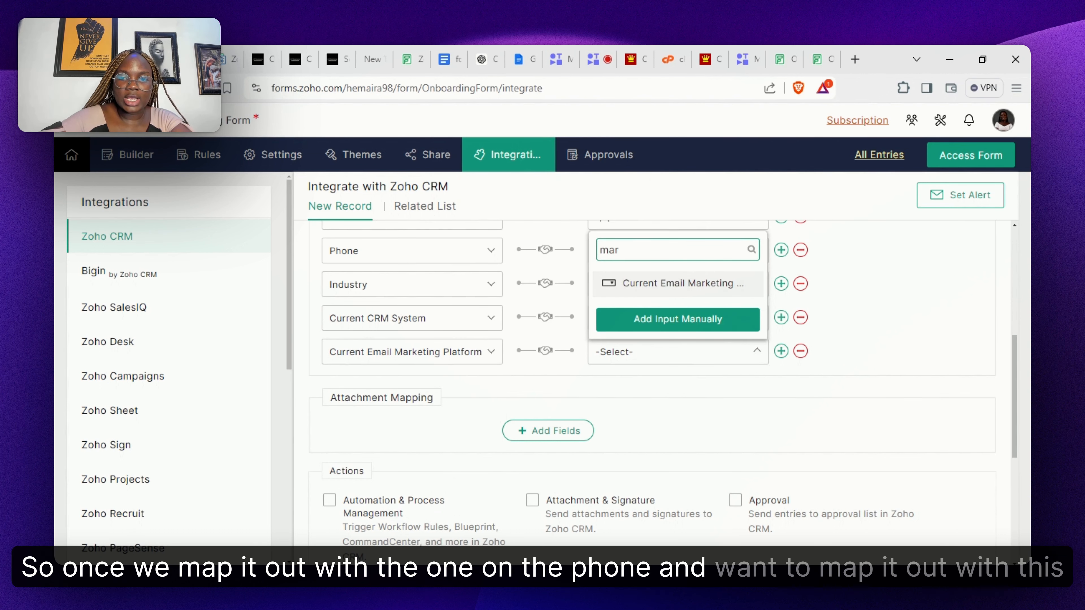
left_click(724, 285)
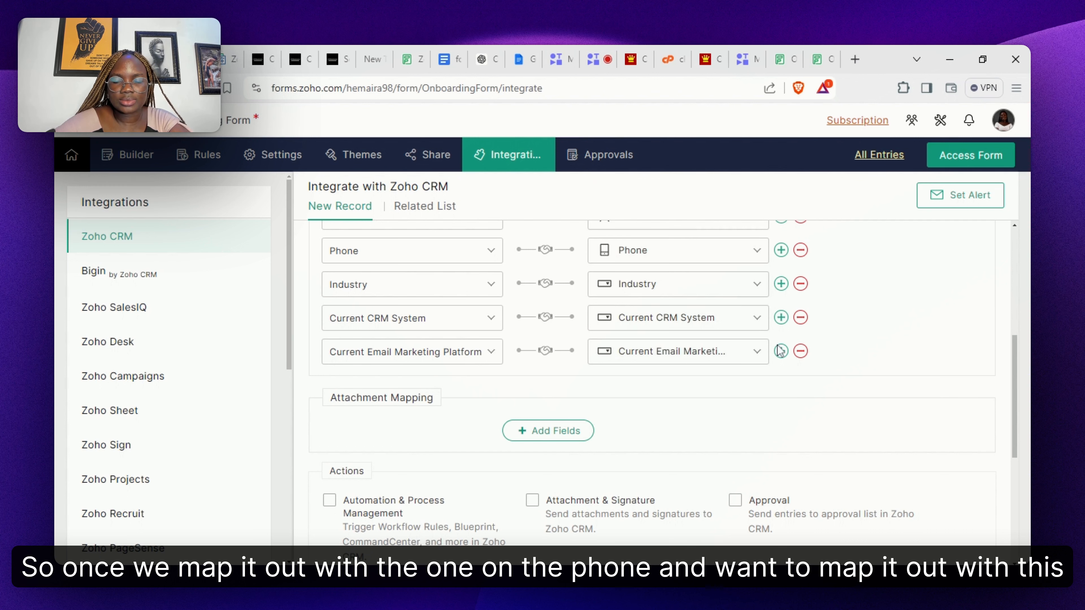
scroll(780, 350, "up", 4)
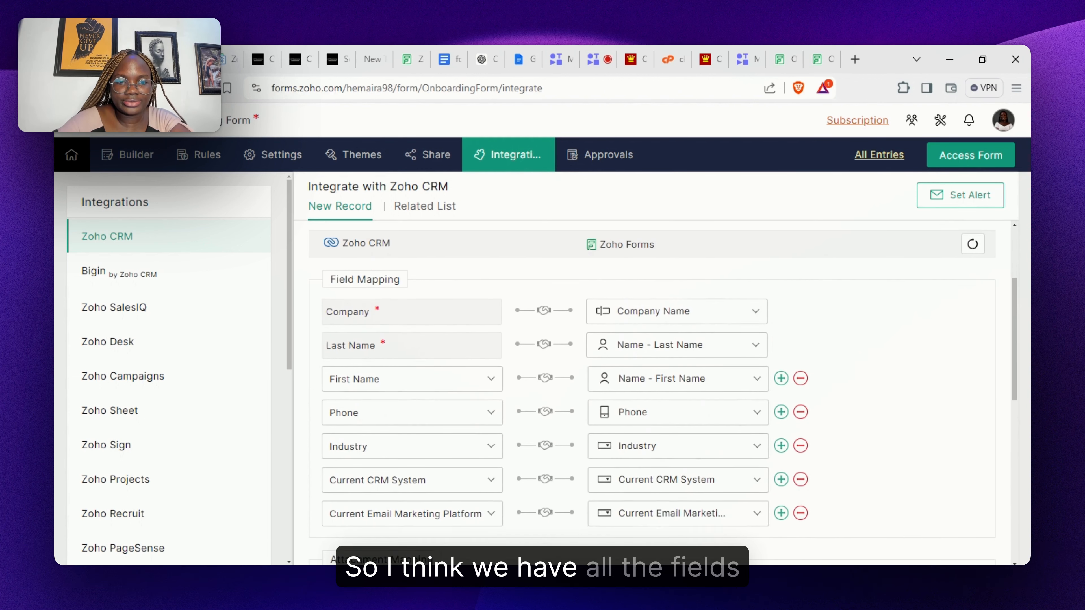
scroll(652, 385, "down", 1)
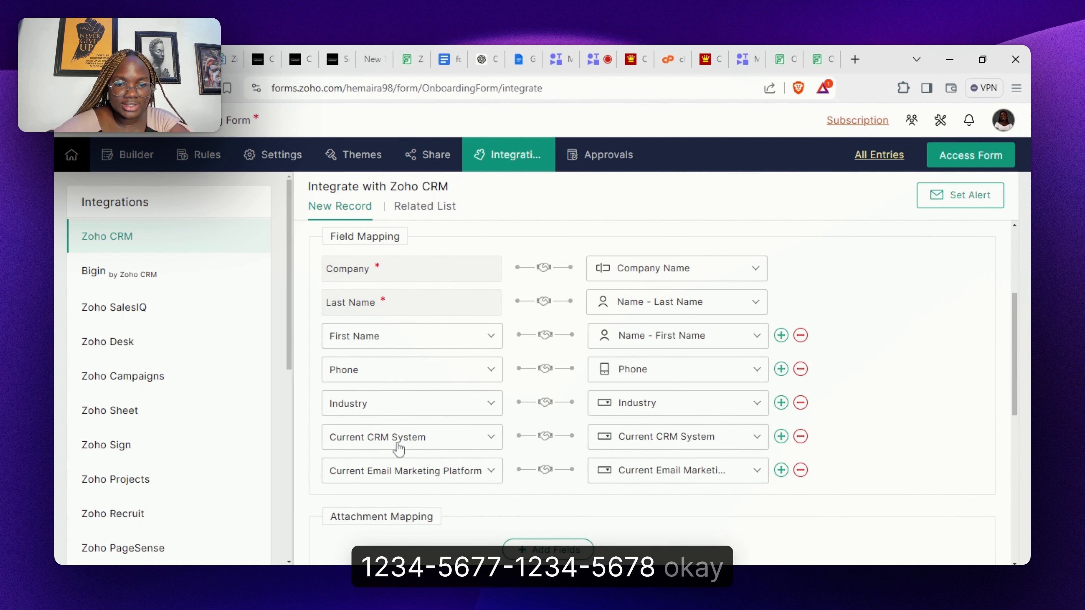
left_click(261, 64)
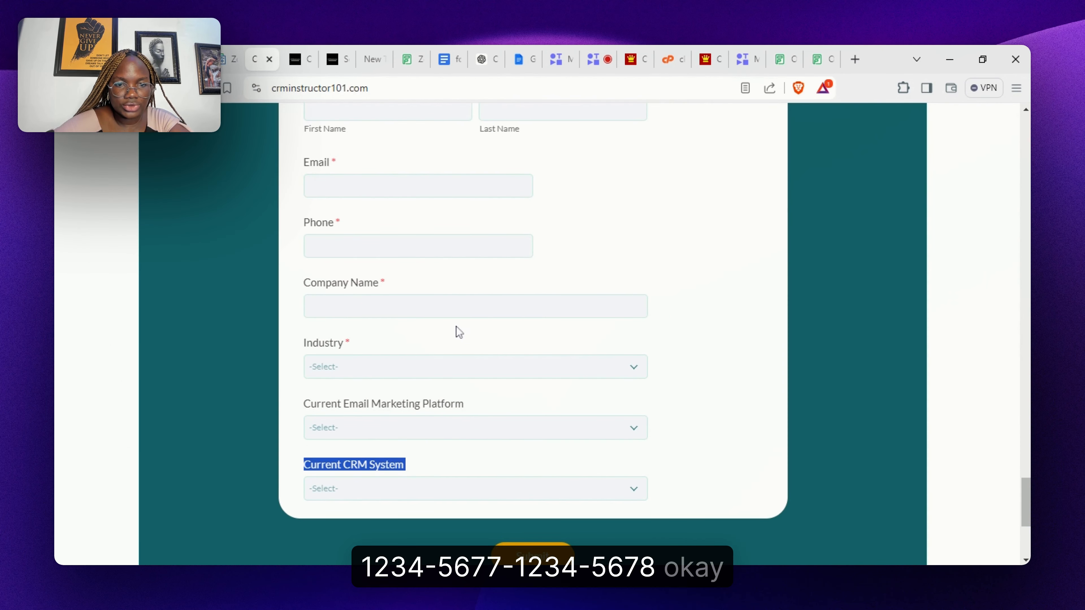
scroll(533, 333, "up", 2)
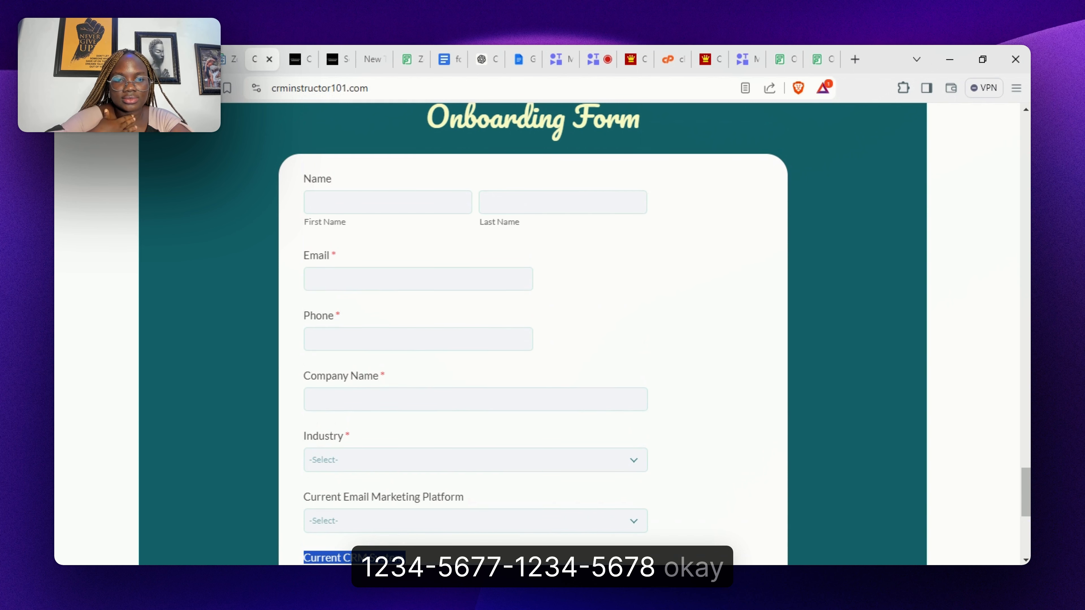
scroll(268, 168, "down", 1)
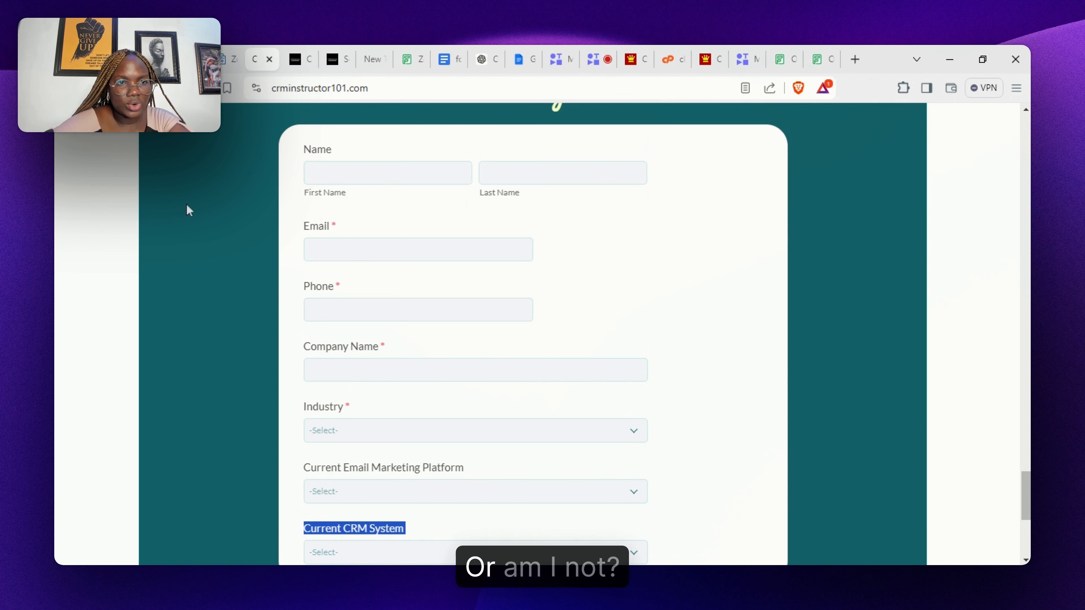
left_click(187, 59)
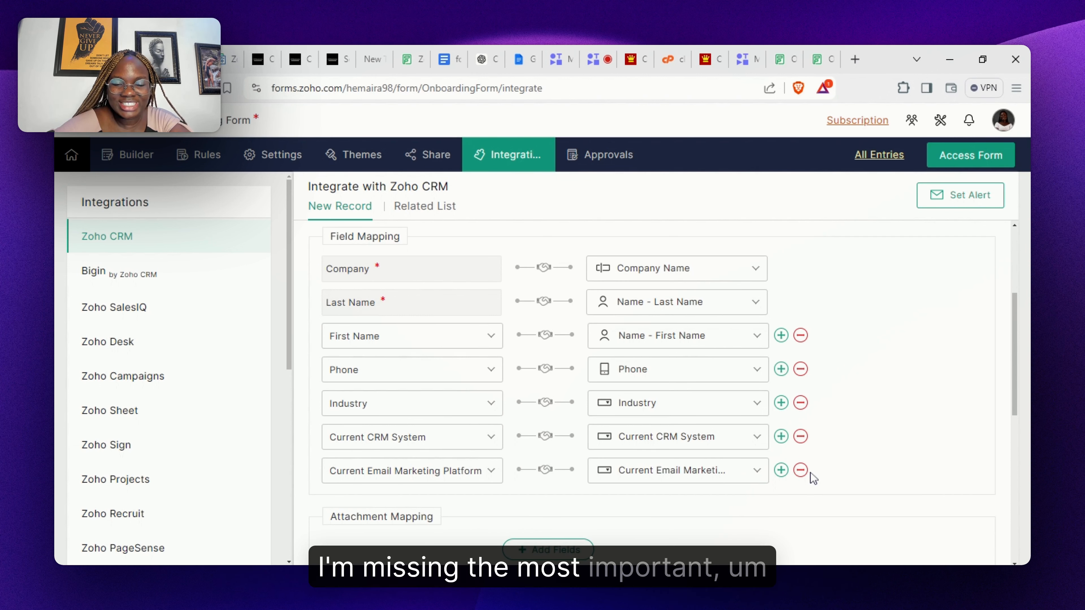
- Map CRM Email to the form's Email field and enable Automation & Process Management
left_click(781, 471)
left_click(371, 509)
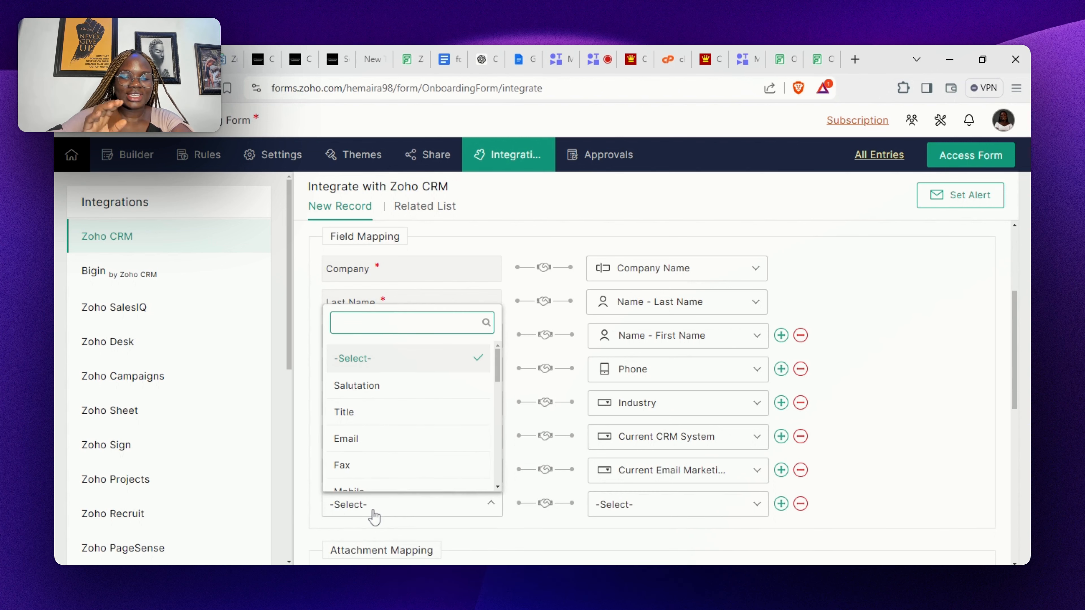
type("em")
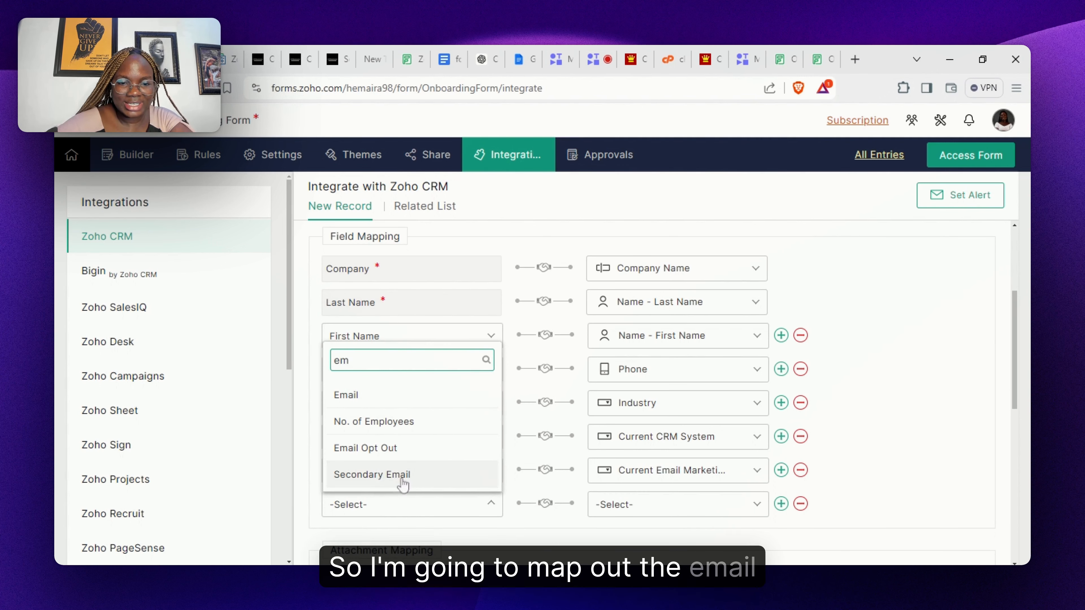
left_click(453, 404)
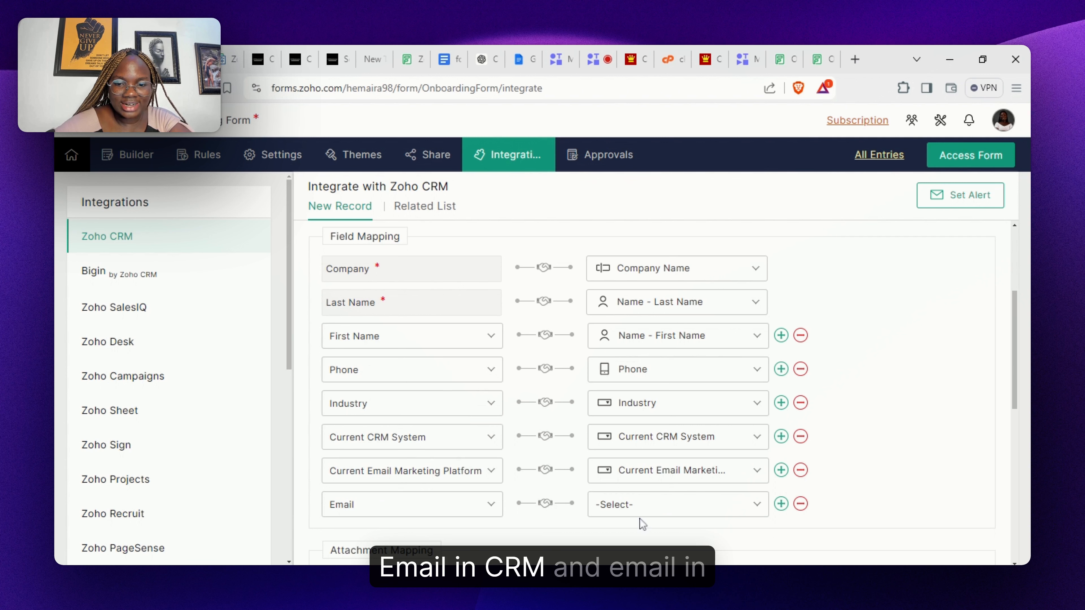
left_click(652, 509)
type("ema")
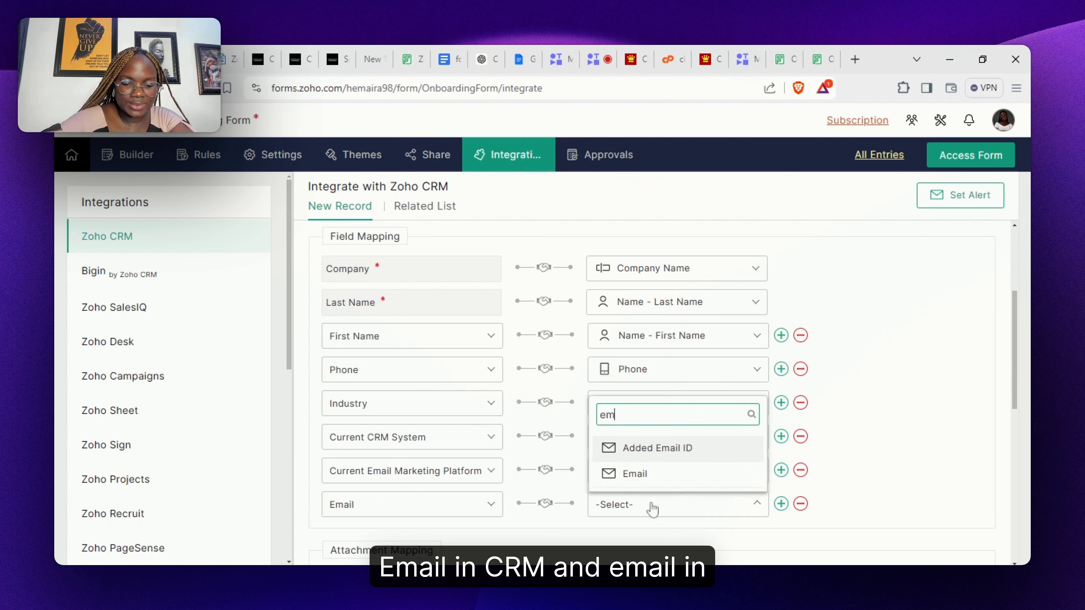
left_click(677, 475)
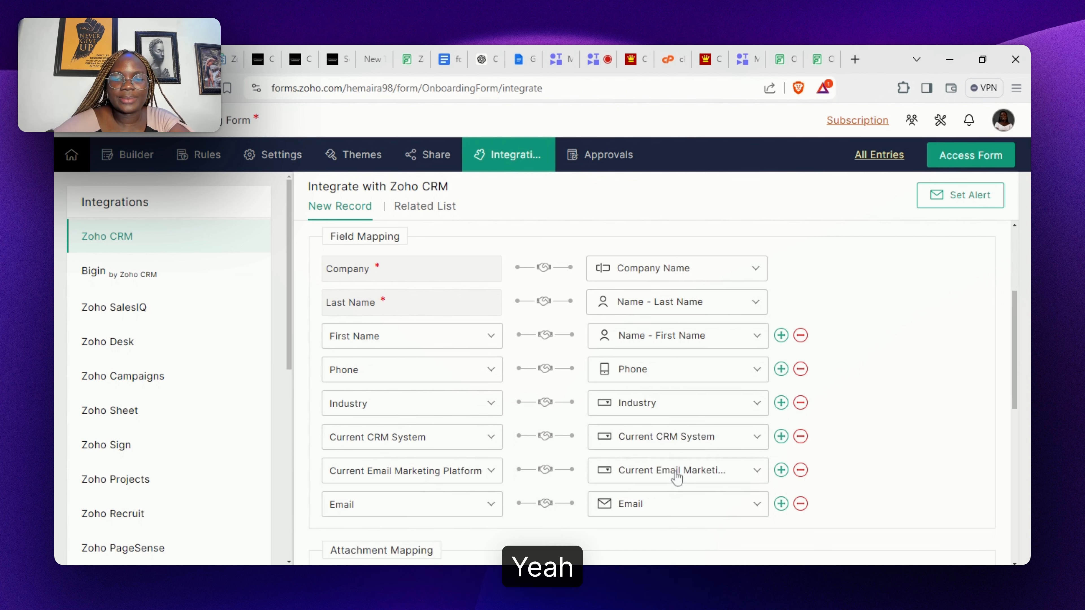
scroll(952, 467, "down", 7)
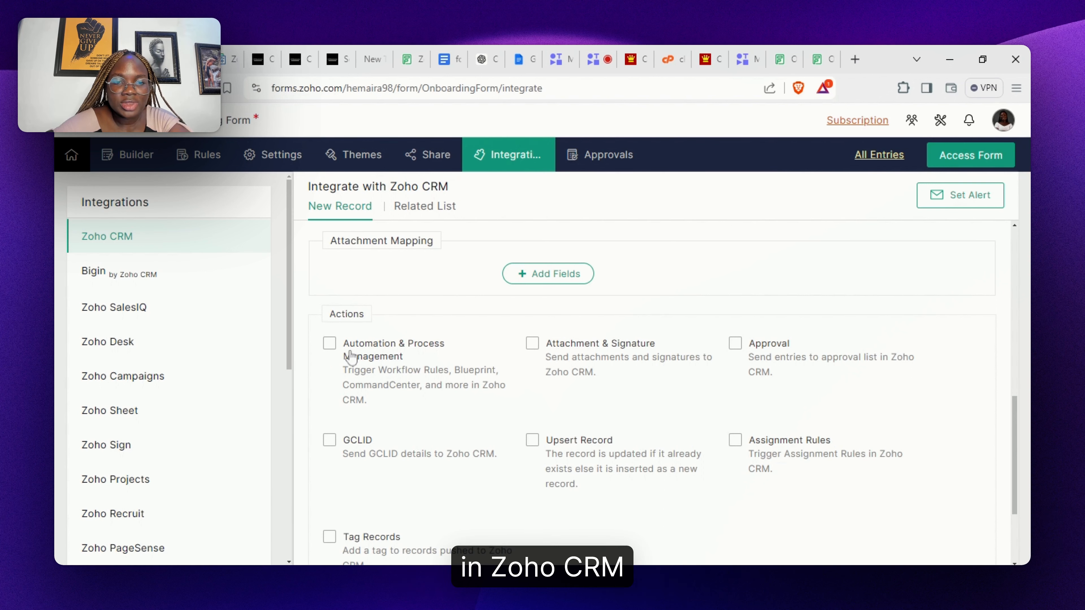
left_click(330, 350)
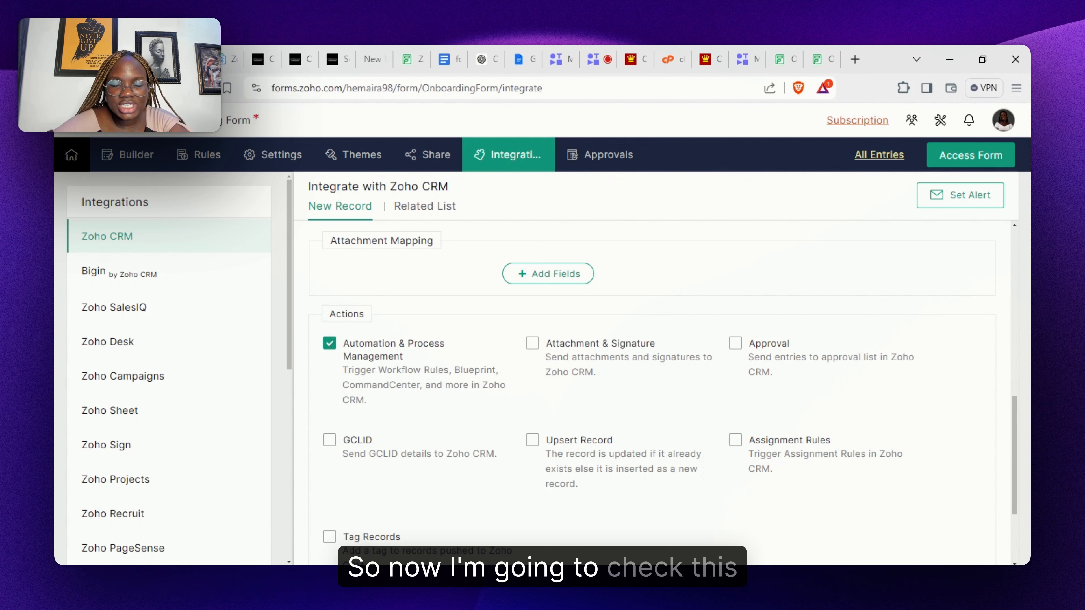
- Enable Attachment & Signature with the Default Template PDF selected as the attachment
left_click(530, 347)
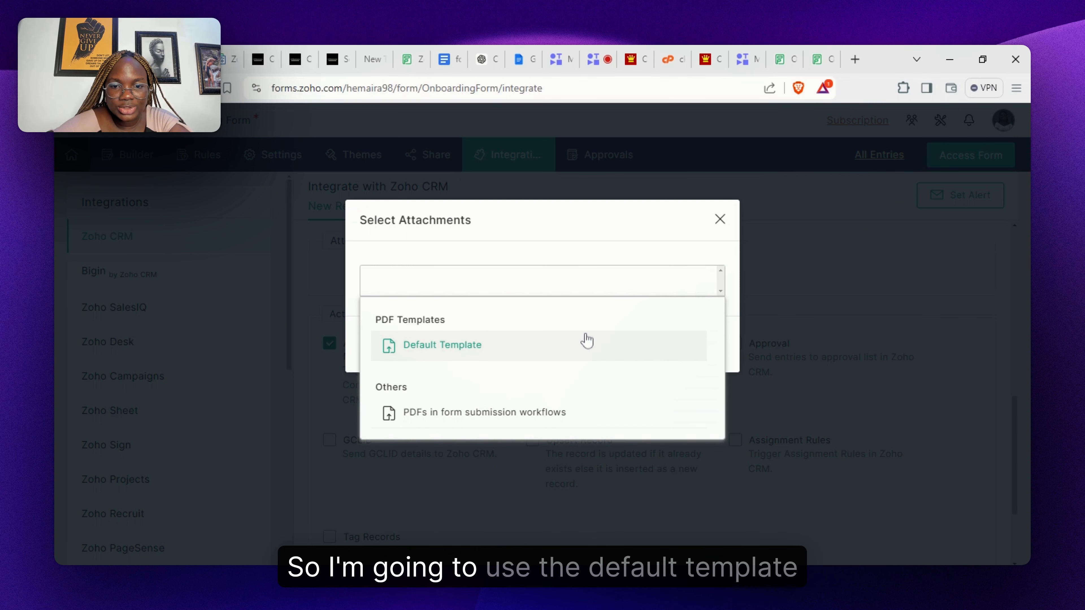
left_click(587, 339)
left_click(789, 364)
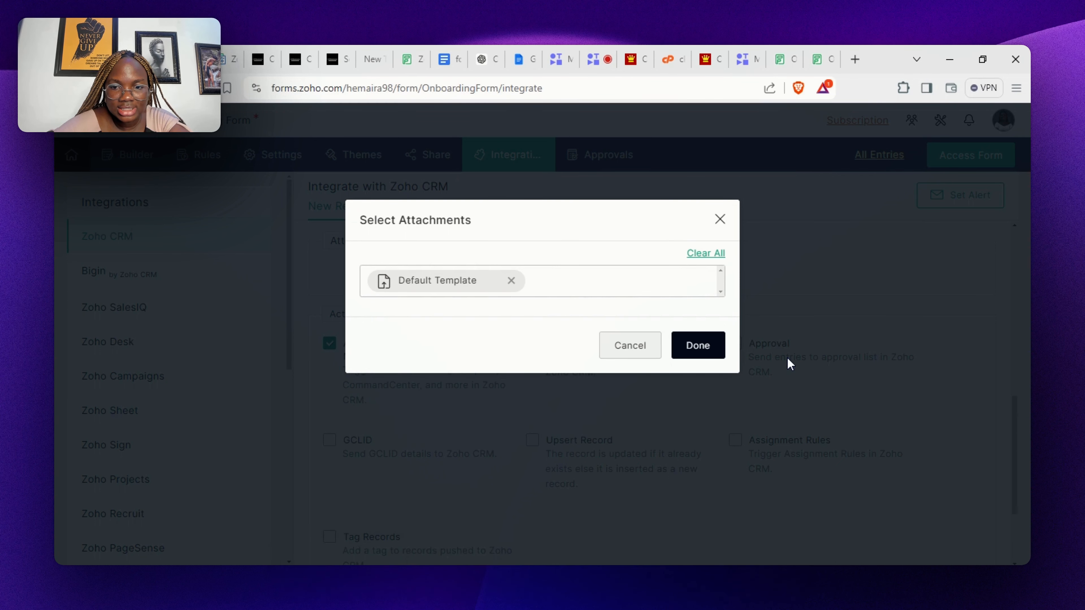
left_click(707, 346)
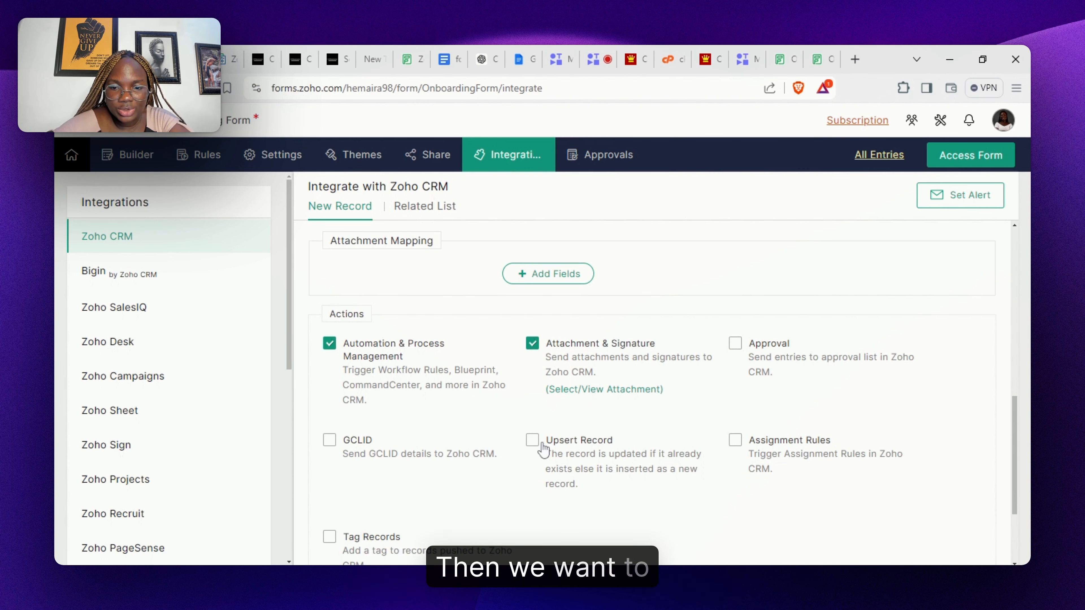
- Enable Upsert Record matching leads by Email with no blank overwrites; Assignment Rules stays off since none exist
left_click(531, 440)
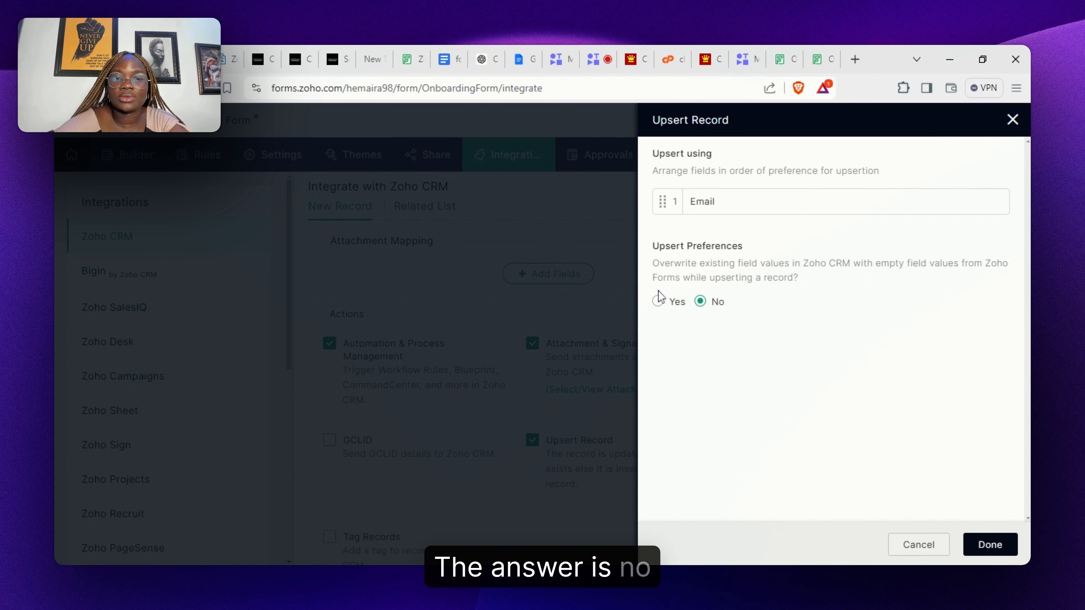
left_click(985, 548)
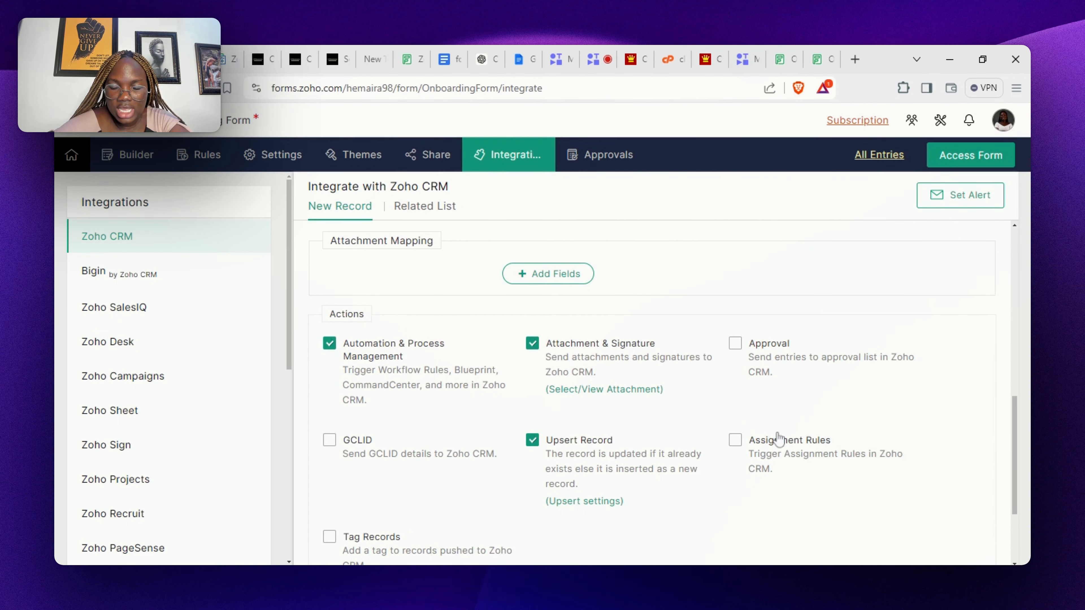
left_click(745, 446)
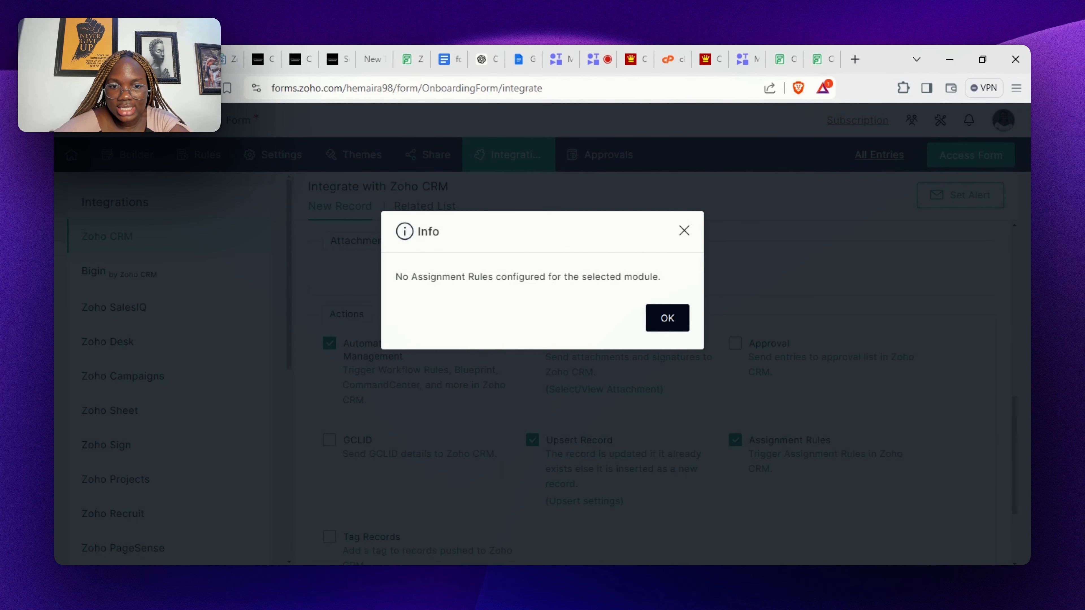
left_click(665, 319)
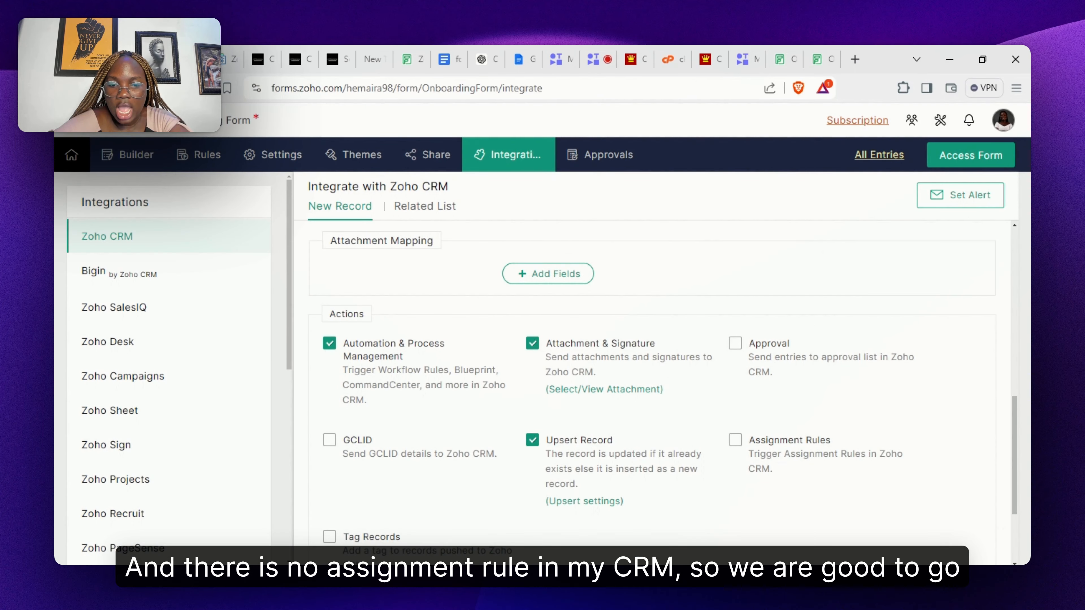
scroll(861, 514, "down", 3)
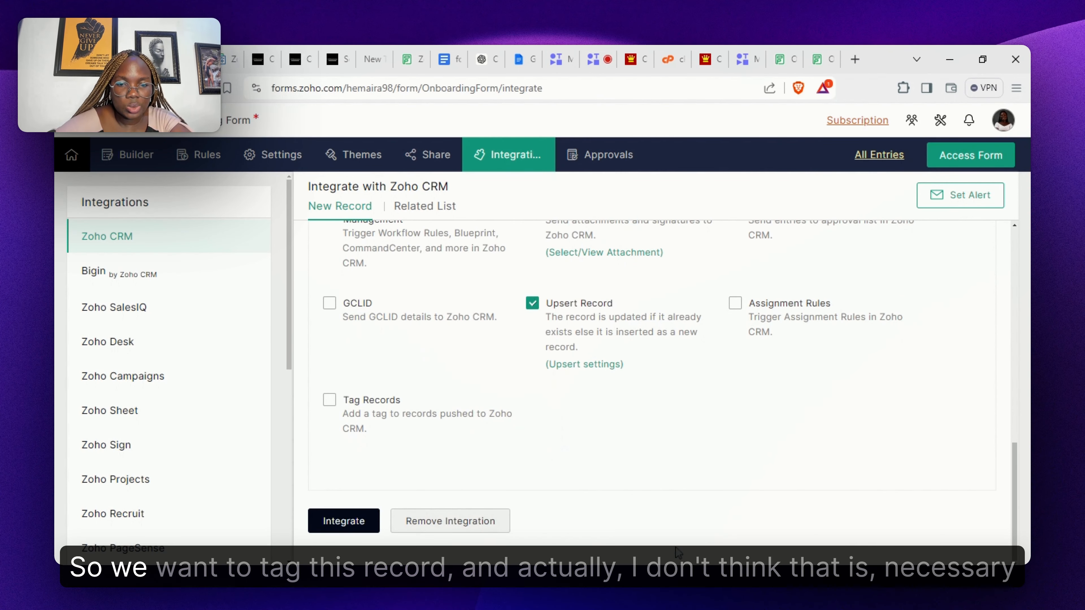
left_click(329, 400)
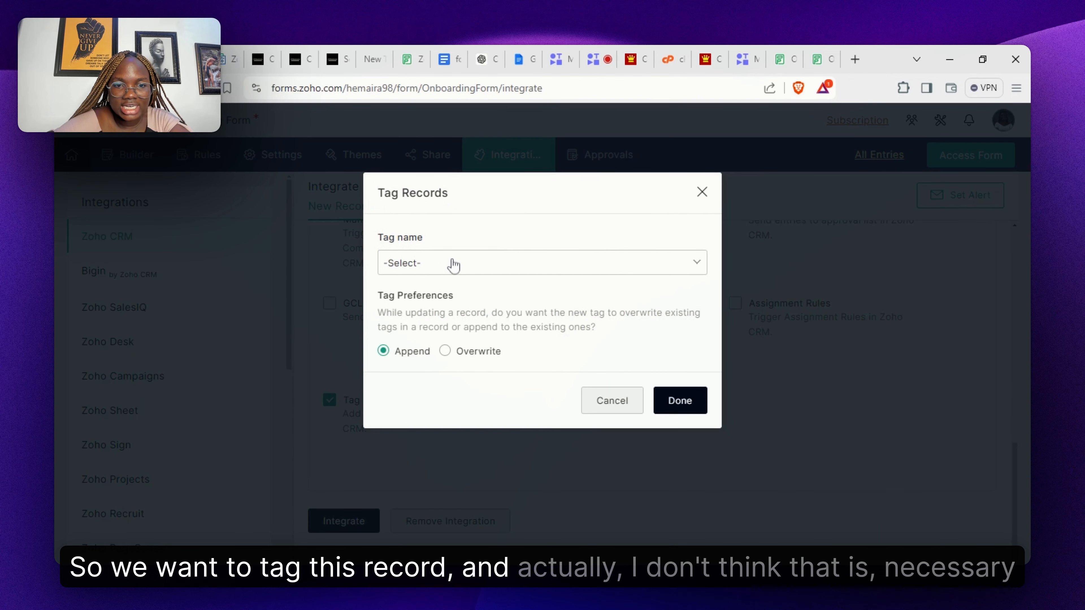
left_click(454, 265)
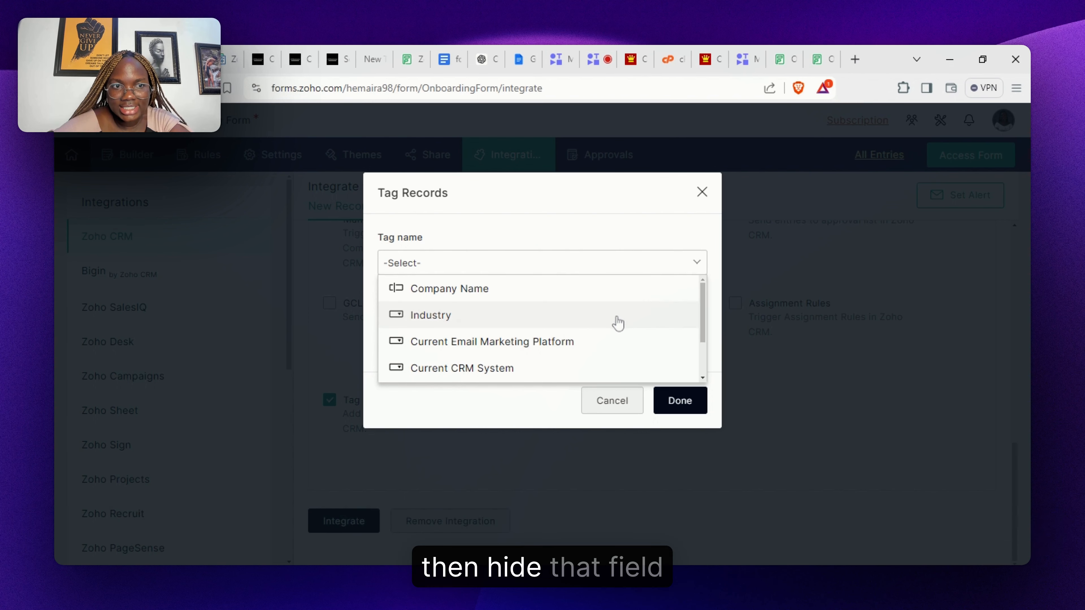
left_click(701, 192)
left_click(701, 192)
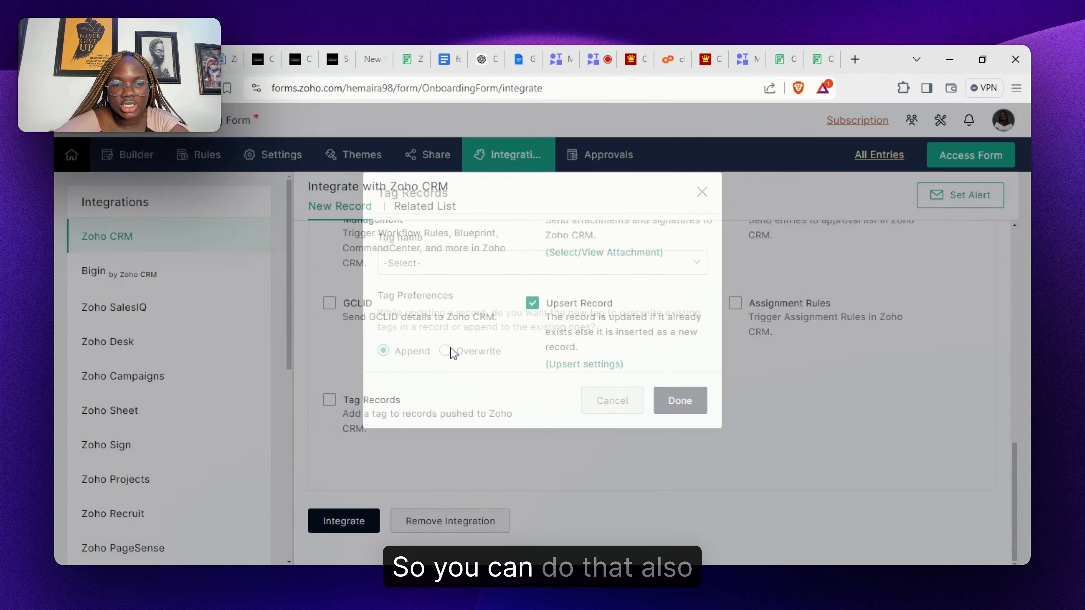
left_click(353, 528)
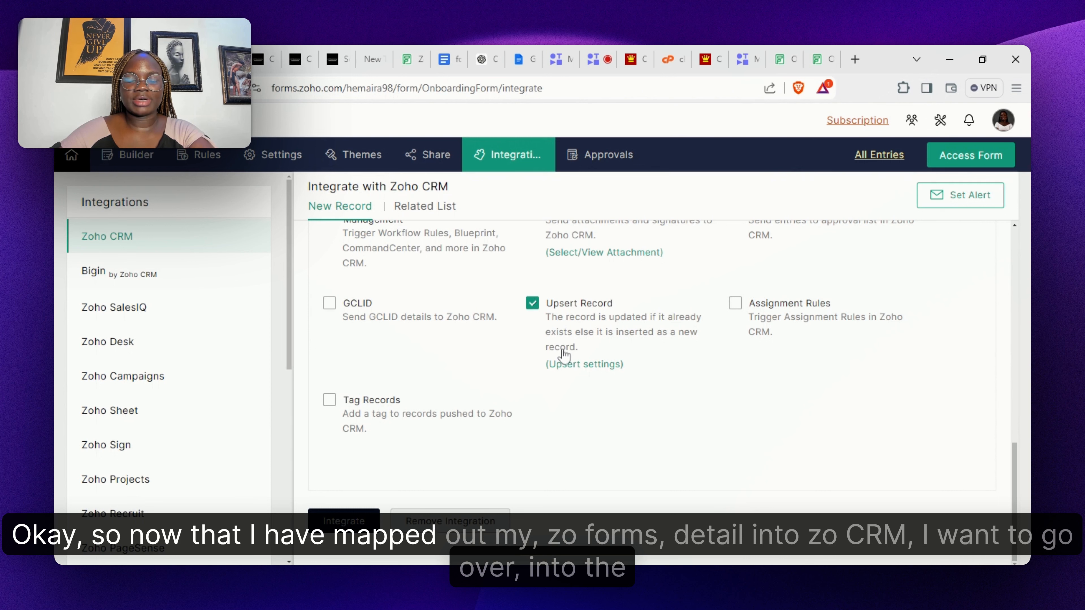
scroll(1023, 319, "up", 15)
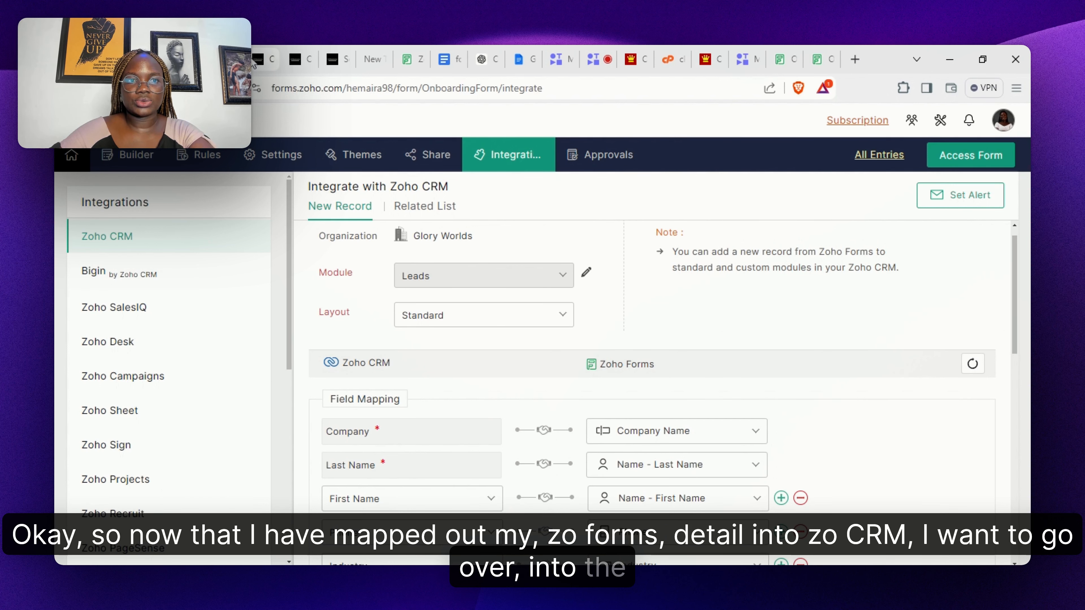
- On the crminstructor101.com form, enter the test lead's first and last name
left_click(261, 57)
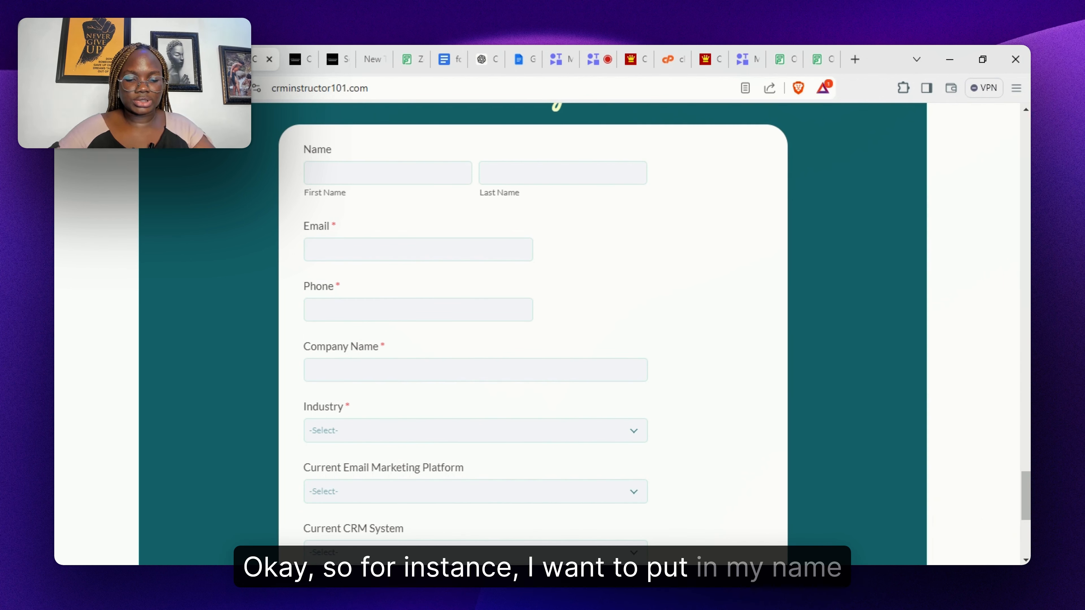
left_click(486, 173)
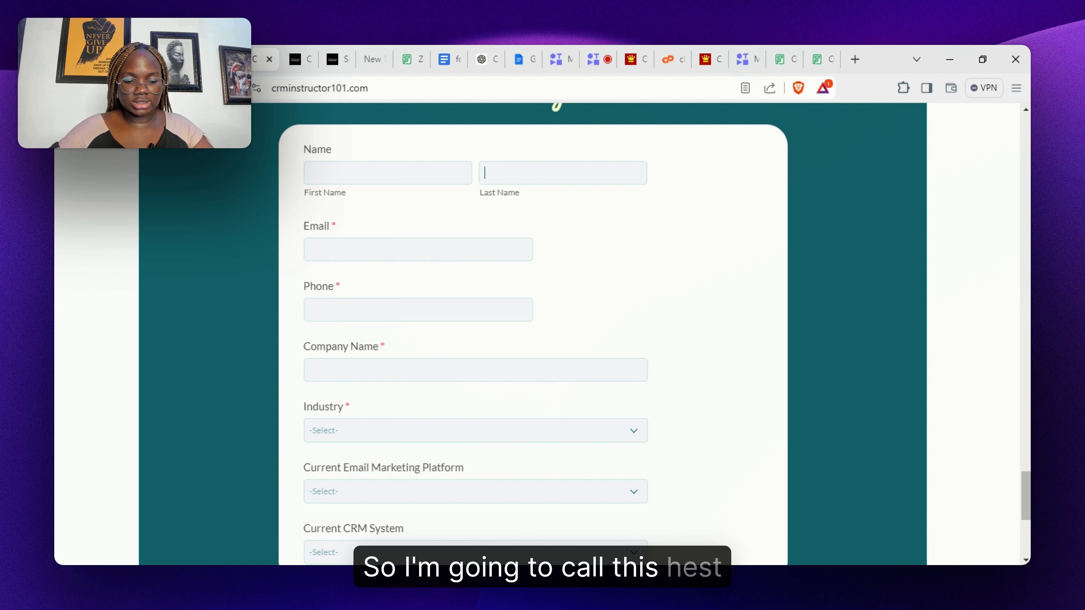
type("Test")
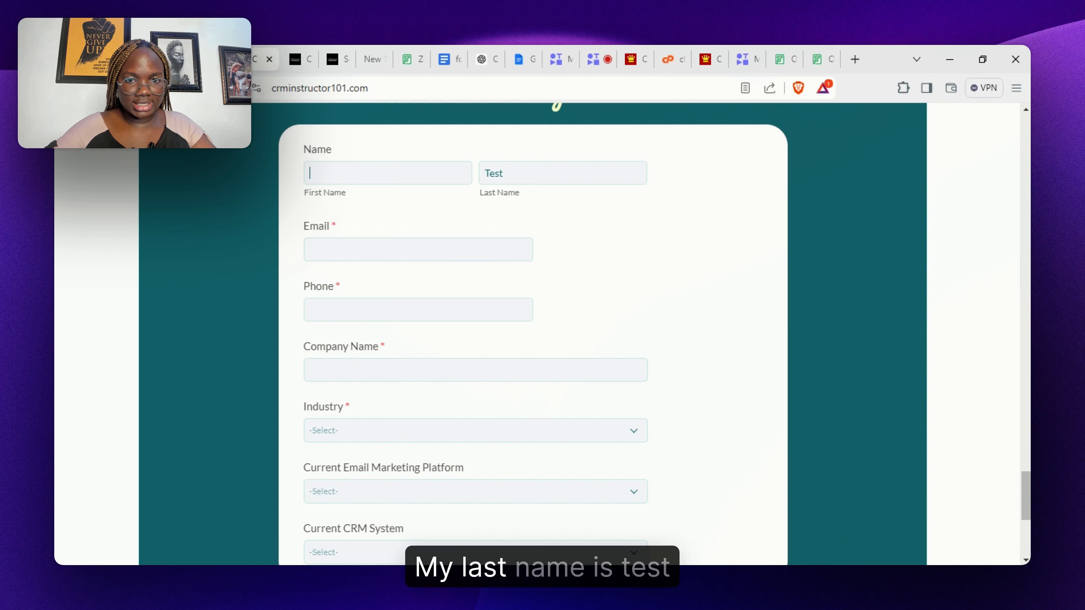
left_click(310, 173)
type("Gl")
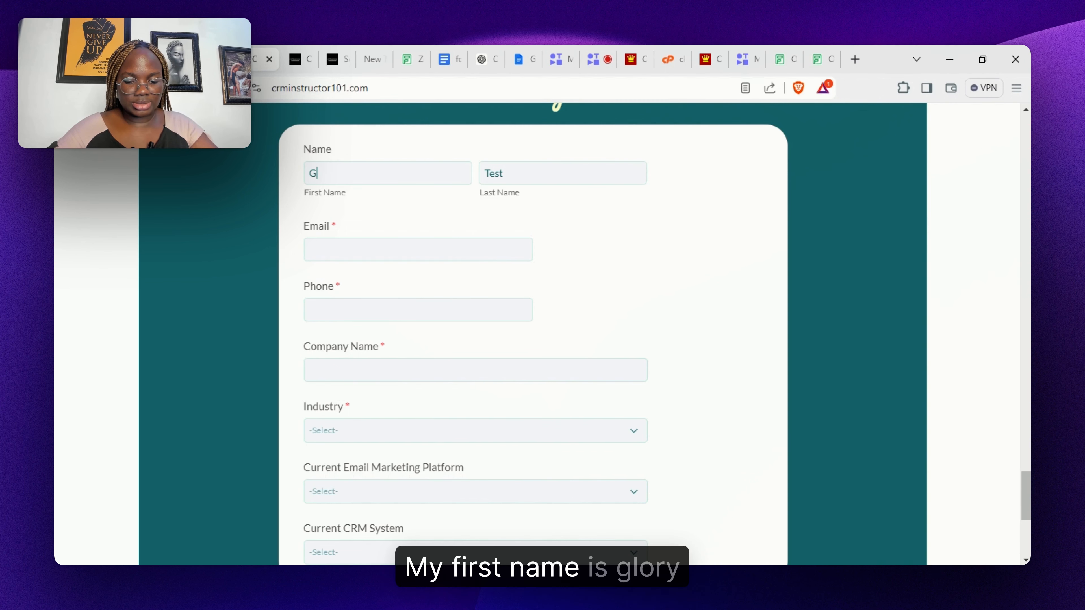
type("ory")
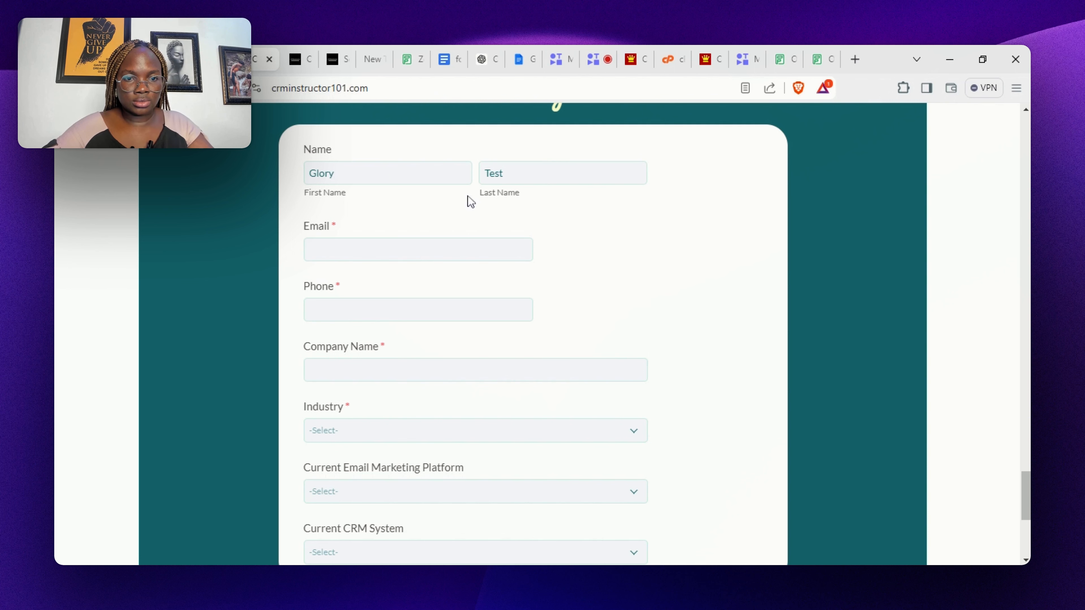
- Fill in the e-mail from the saved suggestion with an edited username, the phone, and company CRMinstructors
left_click(429, 251)
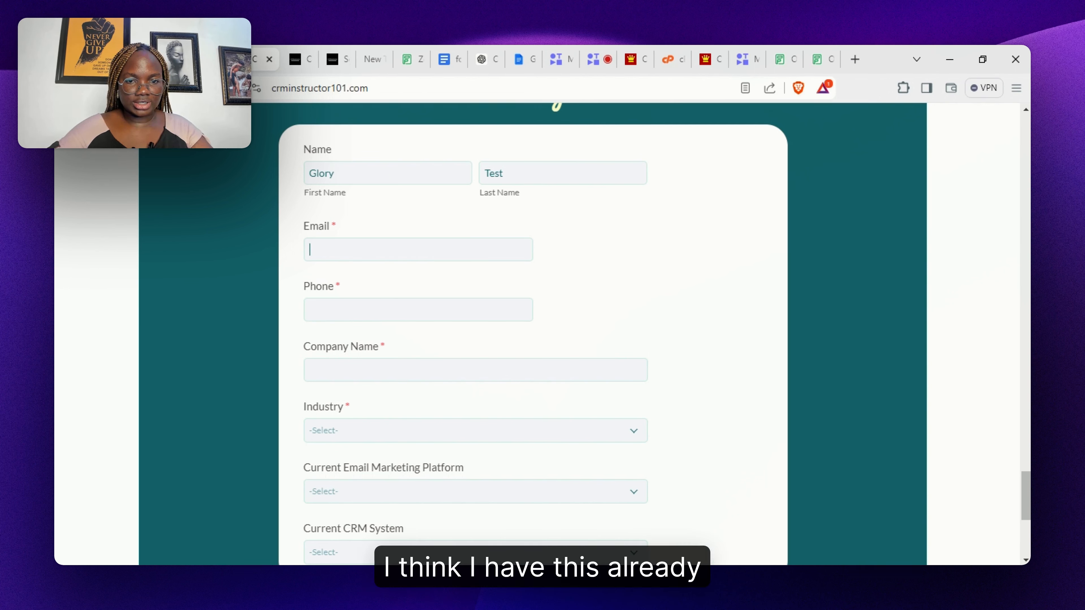
key("Down")
key("Return")
left_click(388, 250)
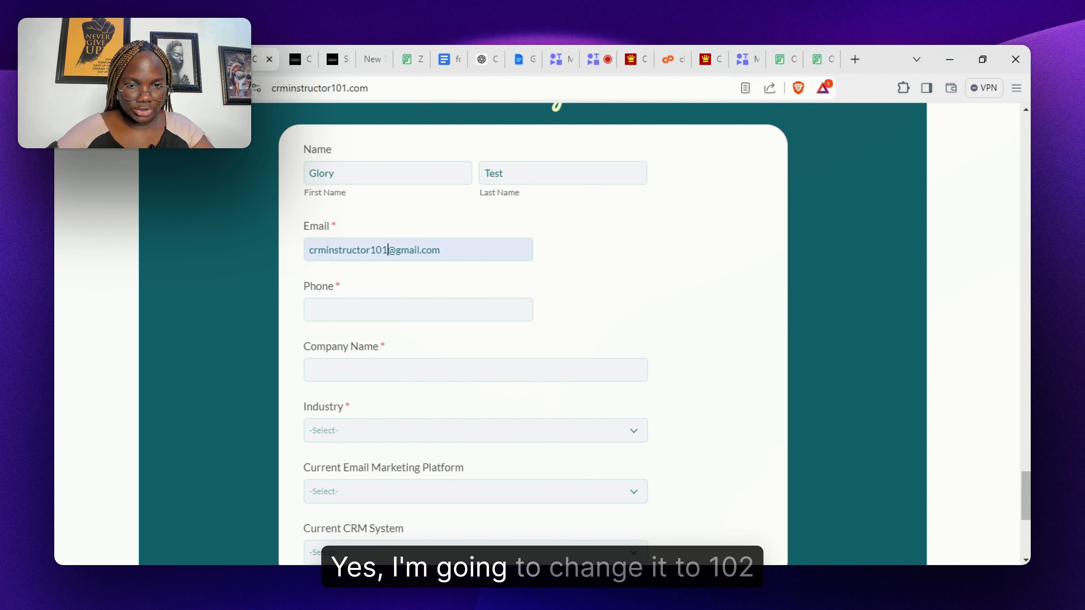
key("BackSpace")
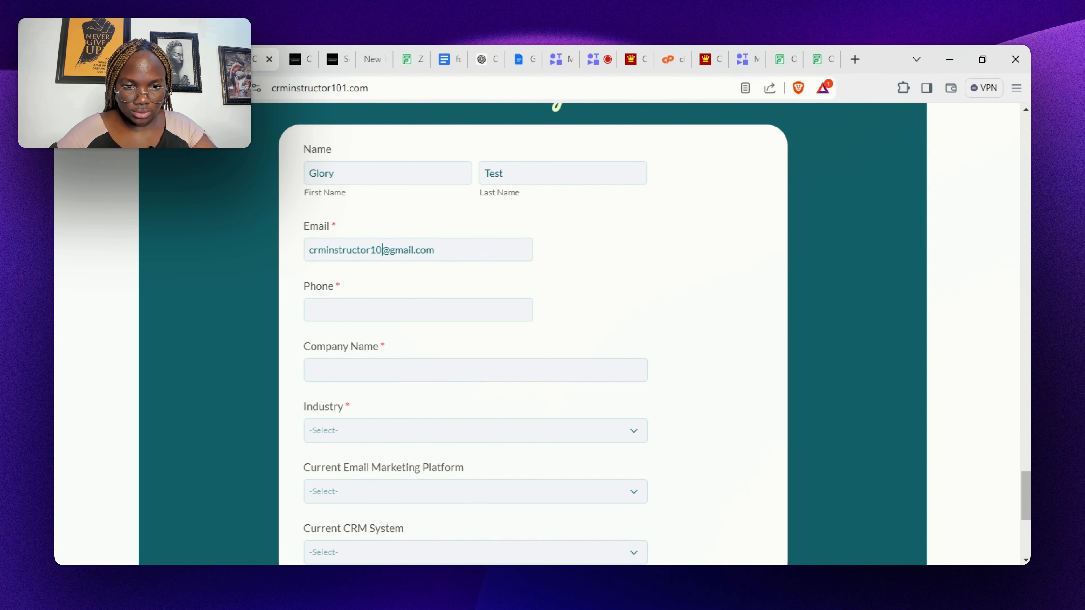
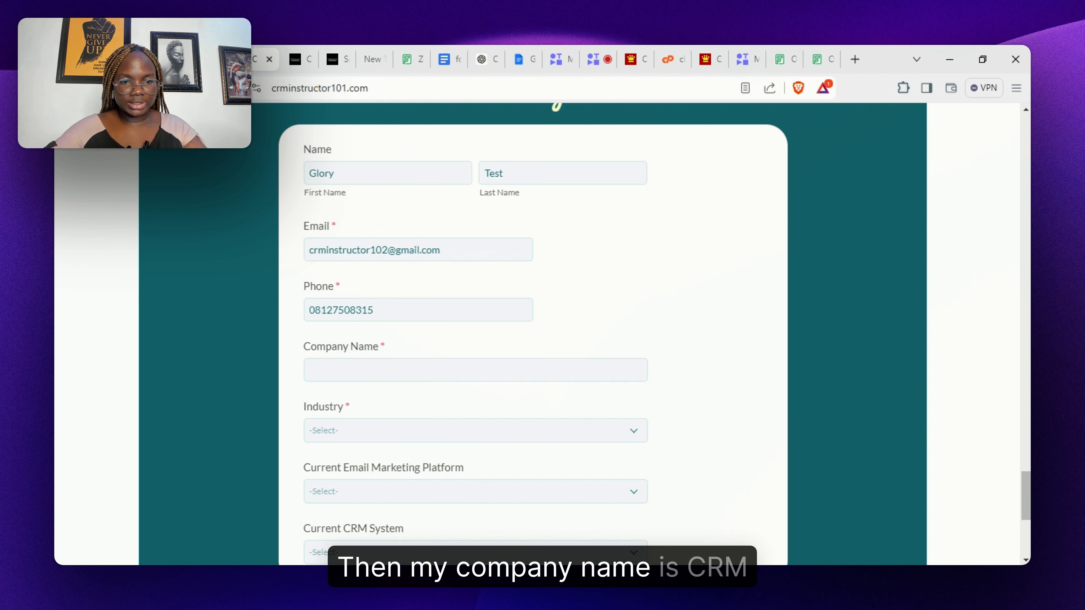
type("CRMinstructors")
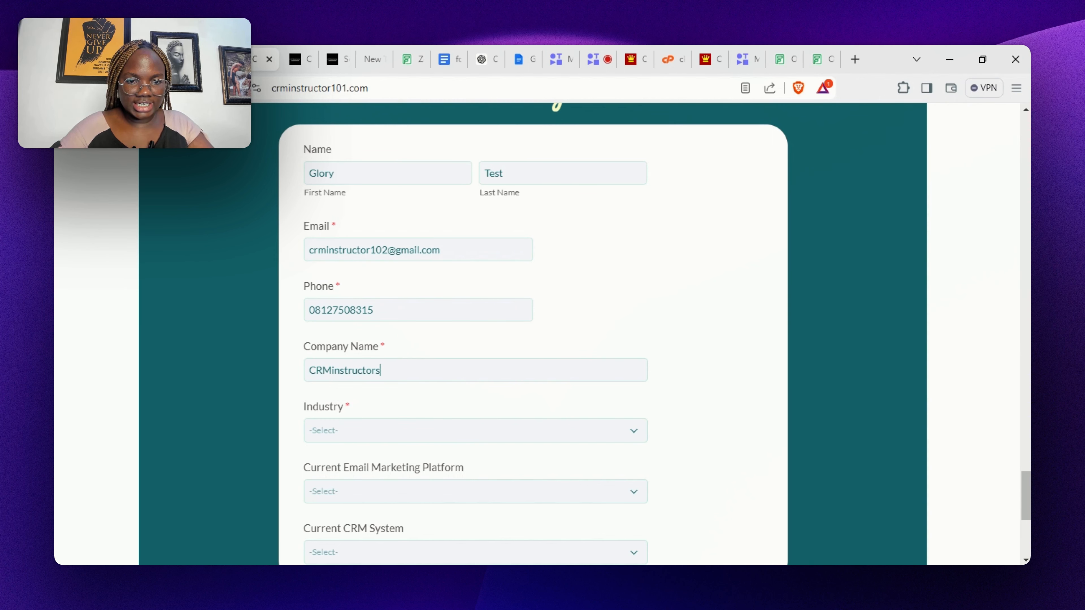
- Choose industry Technology, email platform HubSpot and current CRM Zoho CRM, then submit the form
scroll(434, 421, "down", 2)
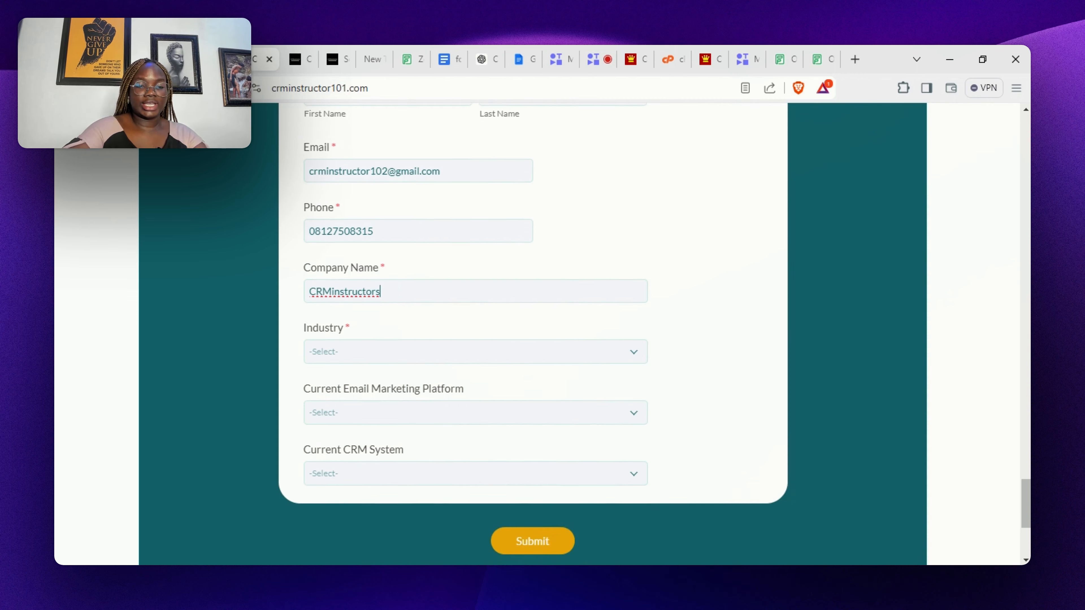
left_click(395, 337)
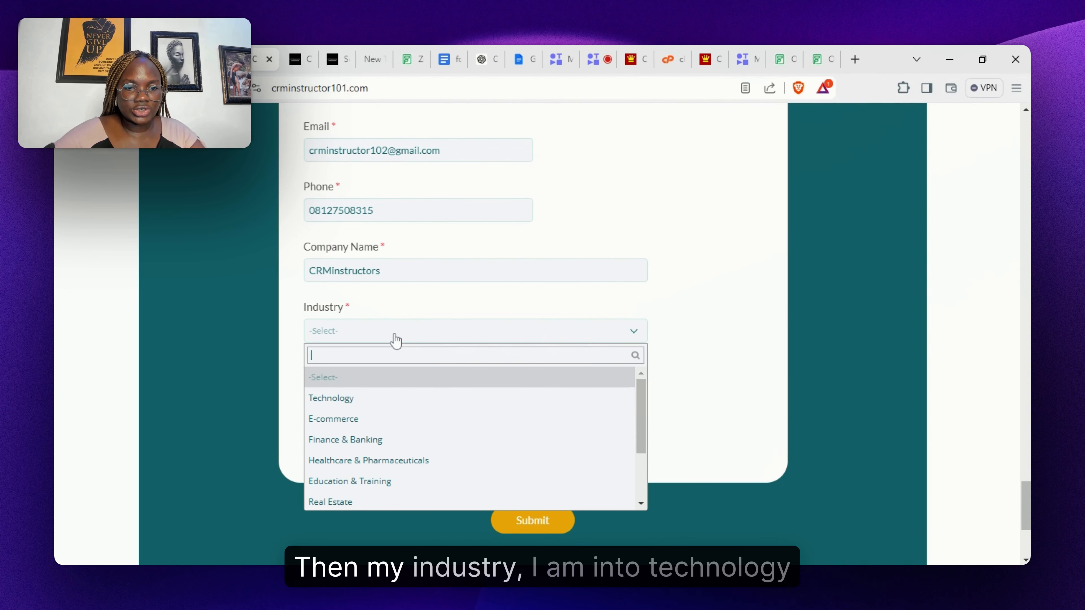
left_click(439, 407)
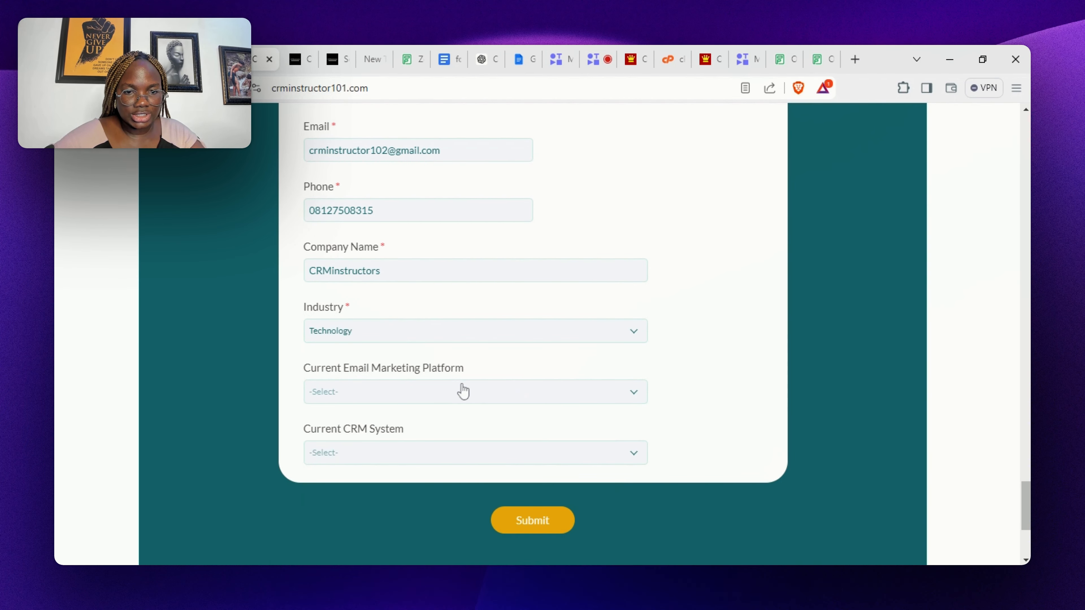
left_click(465, 394)
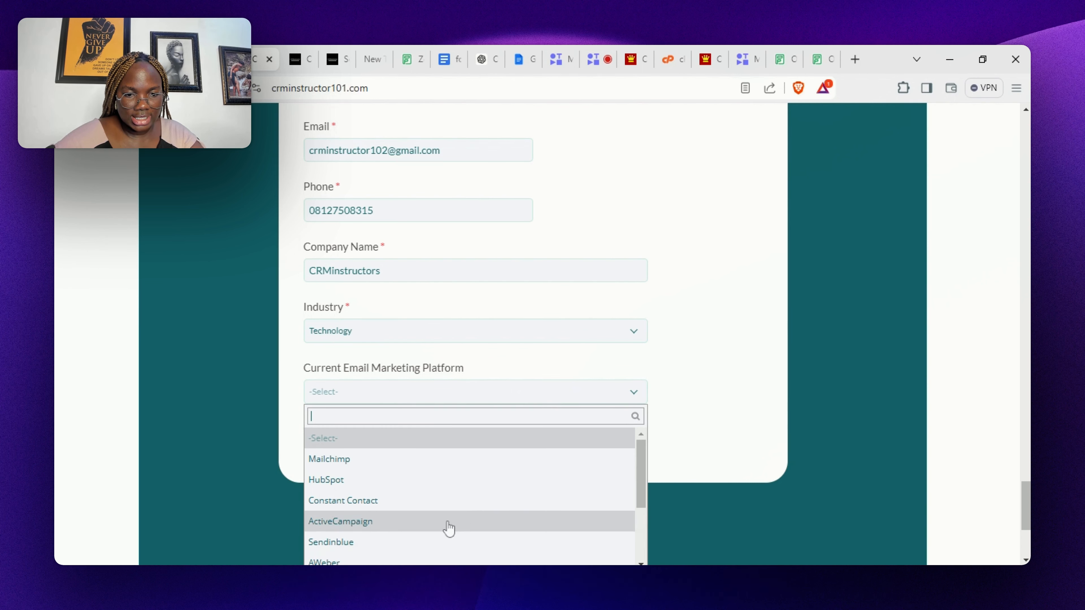
left_click(460, 491)
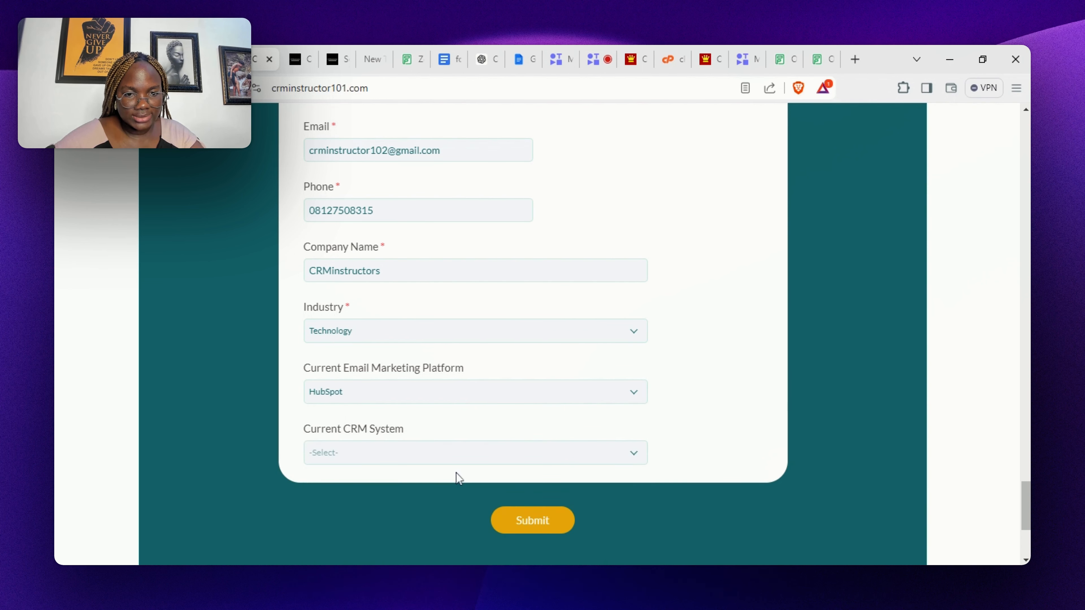
left_click(461, 452)
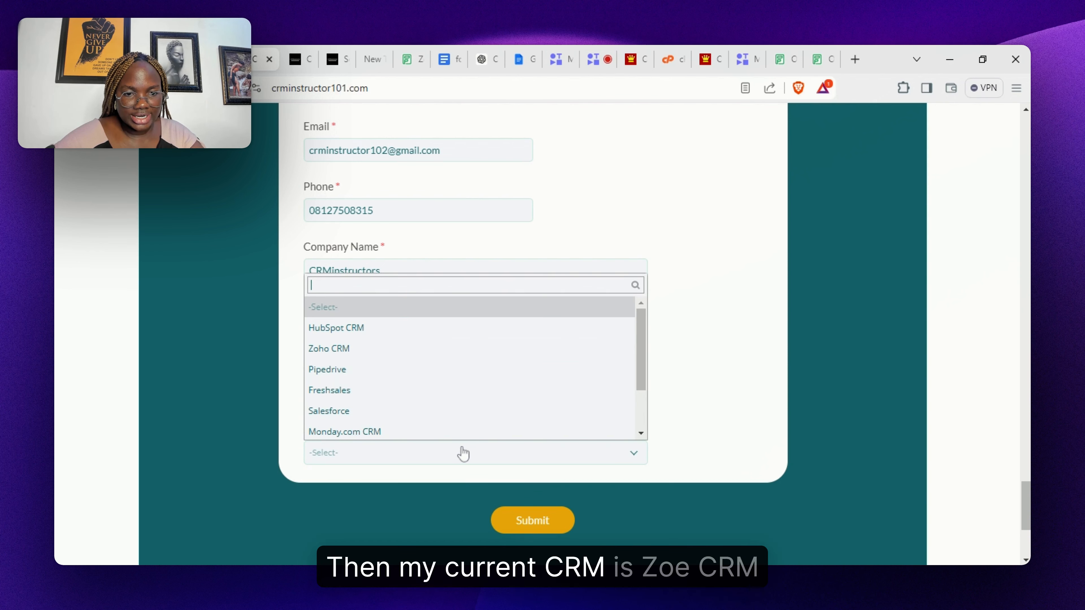
left_click(430, 355)
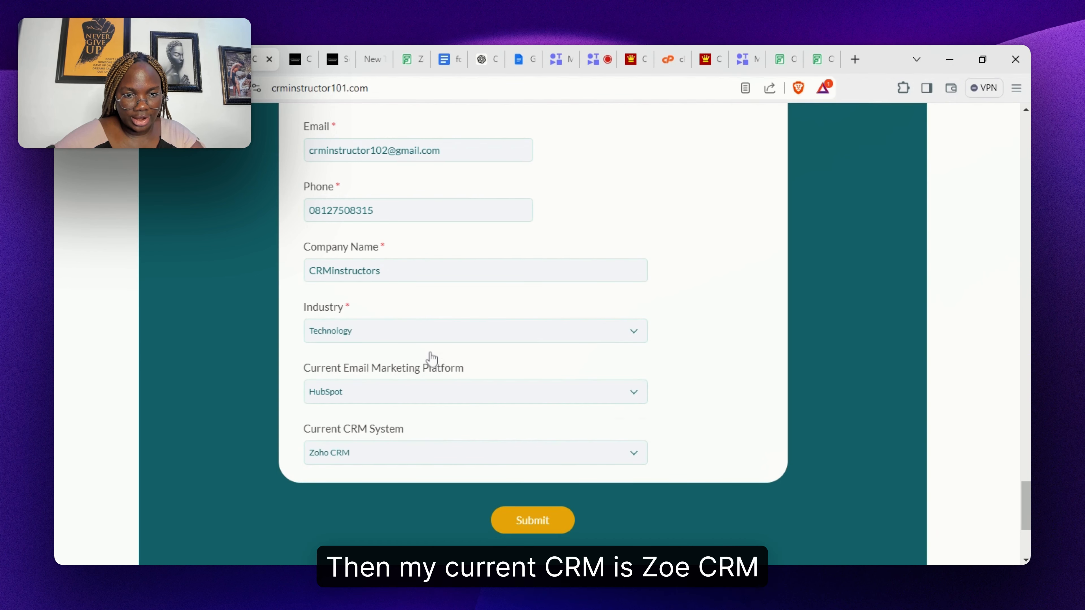
left_click(548, 525)
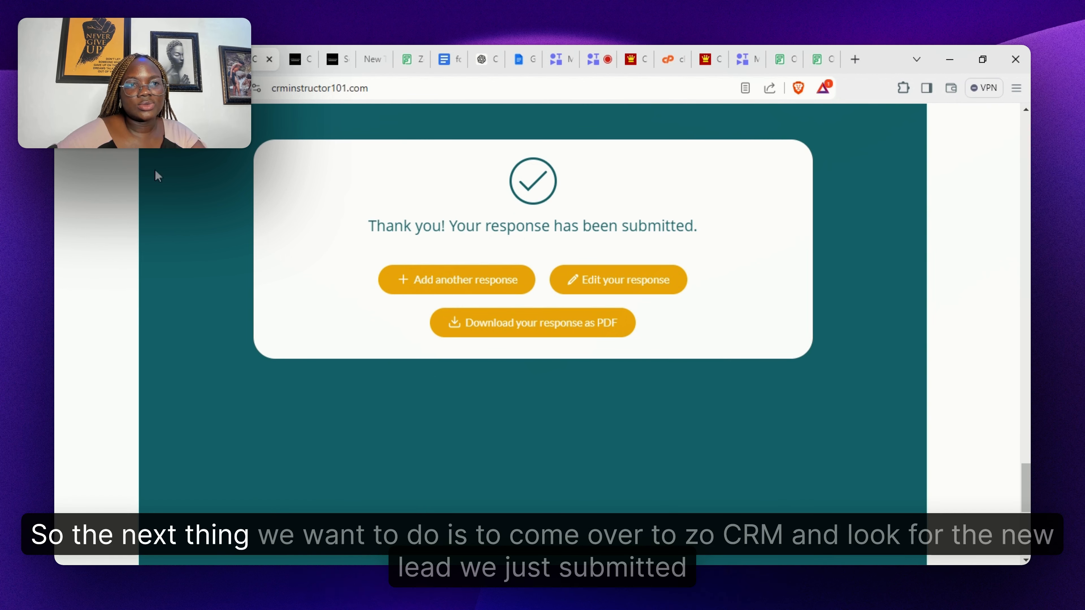
- Show Zoho CRM Leads in List View and open the new CRMinstructors test lead's record
left_click(151, 60)
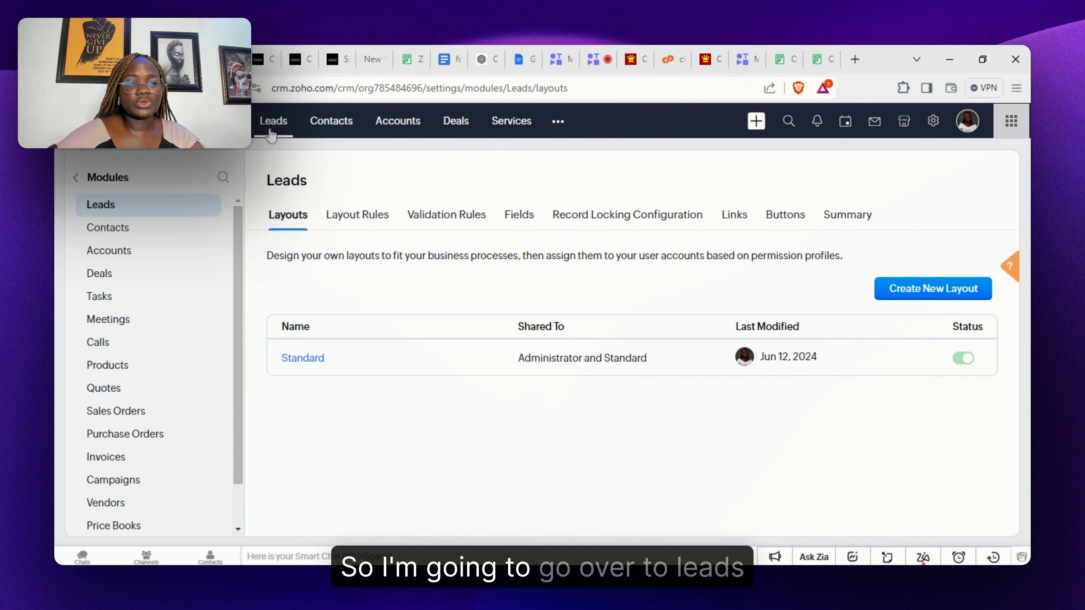
left_click(270, 130)
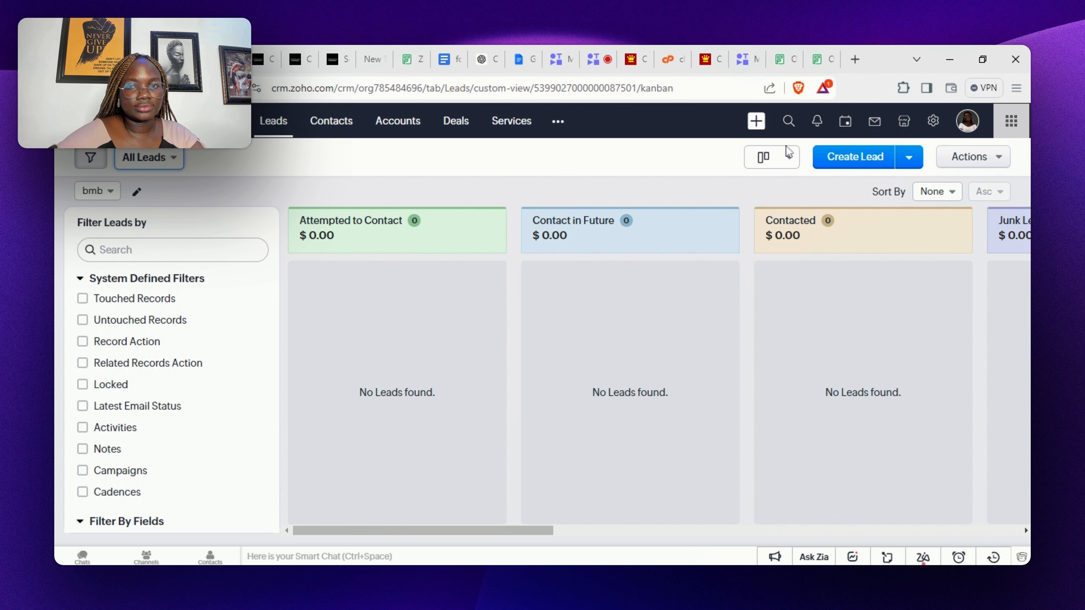
left_click(780, 165)
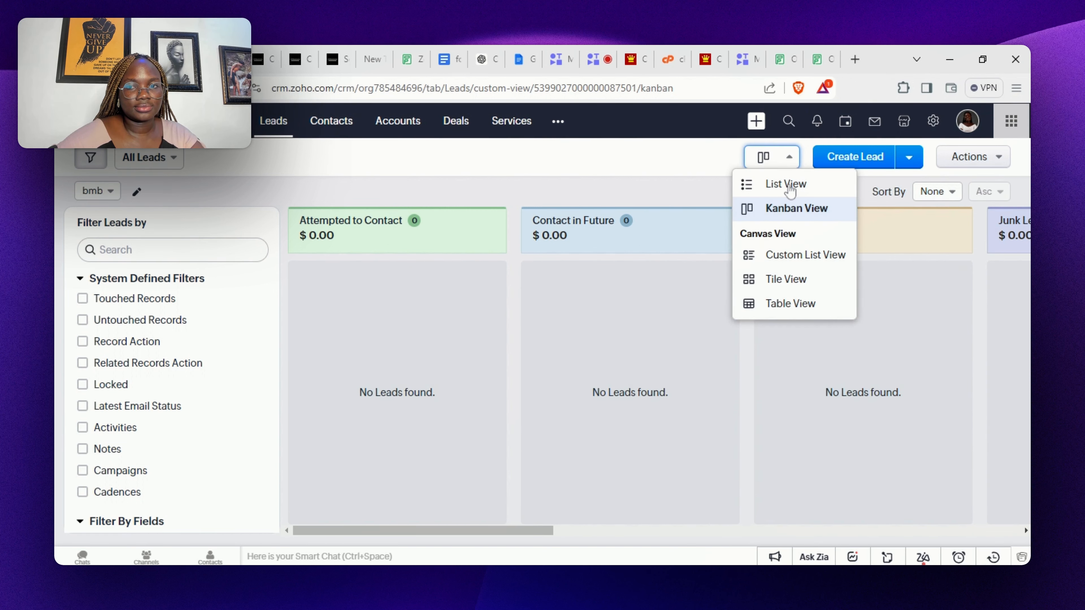
left_click(782, 184)
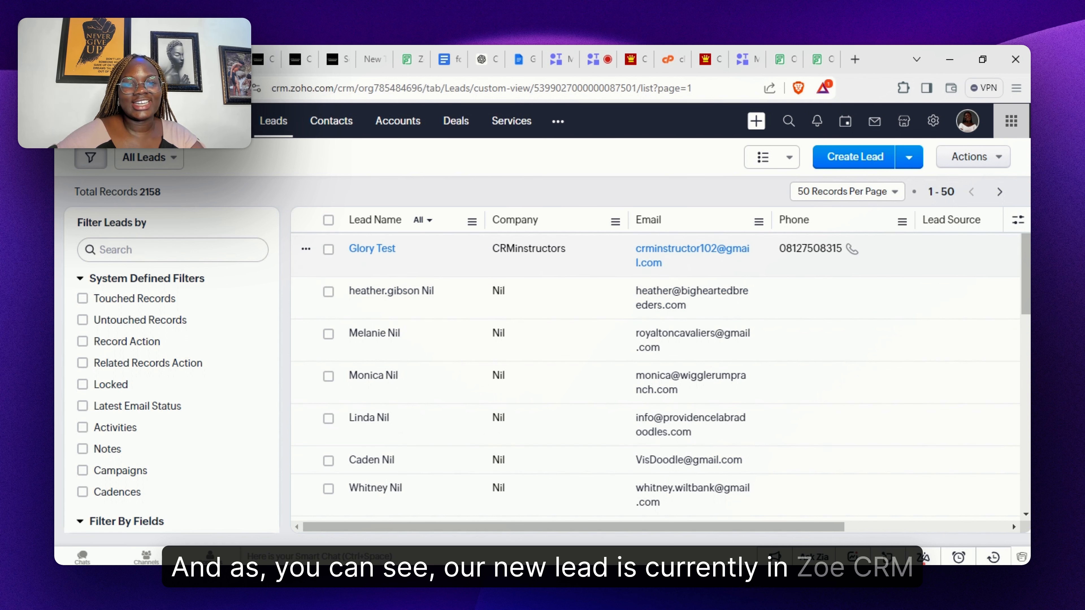
left_click(363, 257)
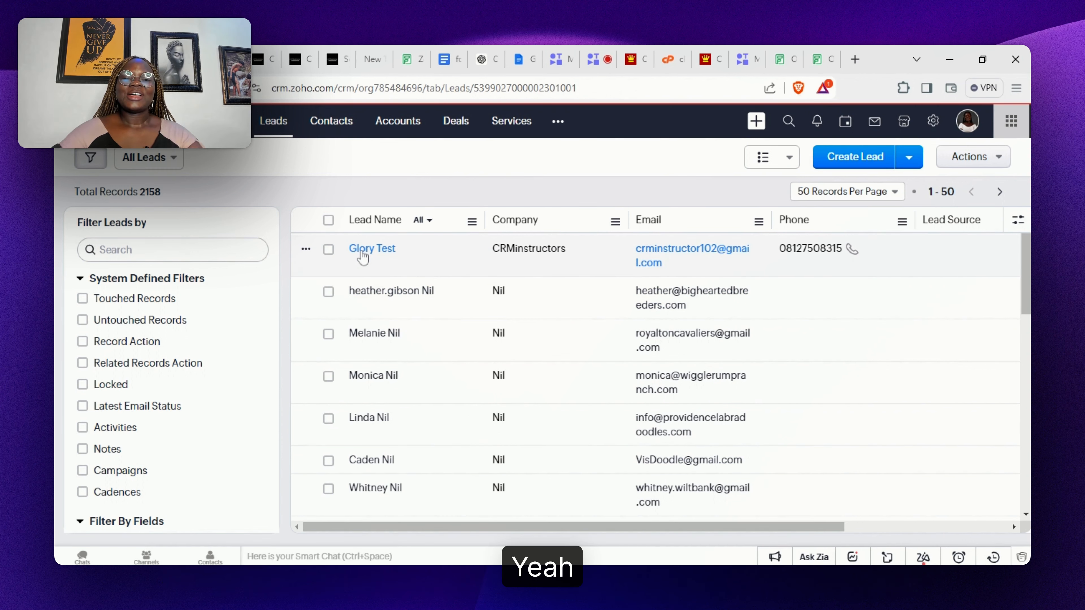